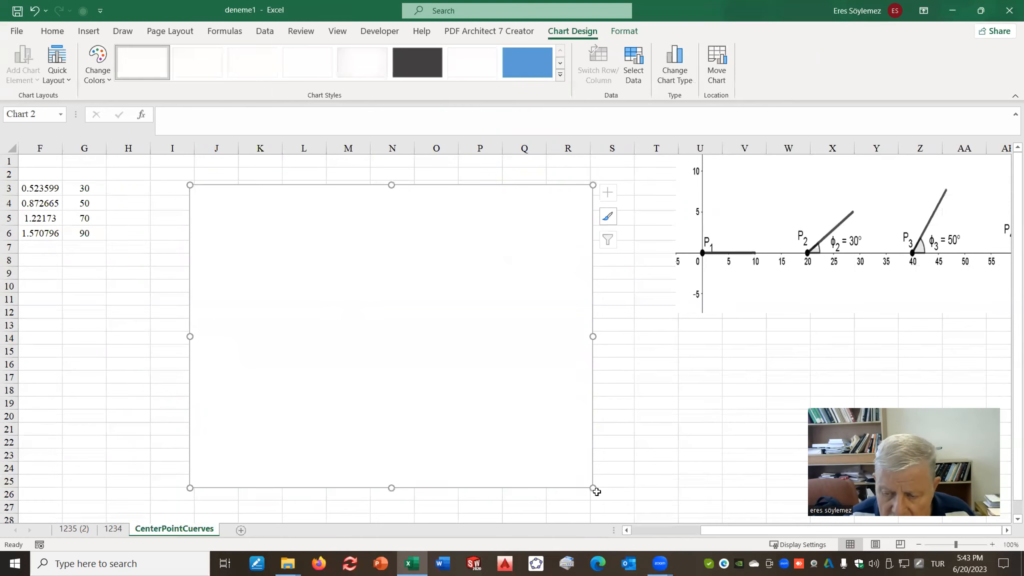
- Enlarge the empty chart so that it extends to about column S and row 27
{"action": "left_click_drag", "start_coordinate": [593, 489], "coordinate": [641, 516]}
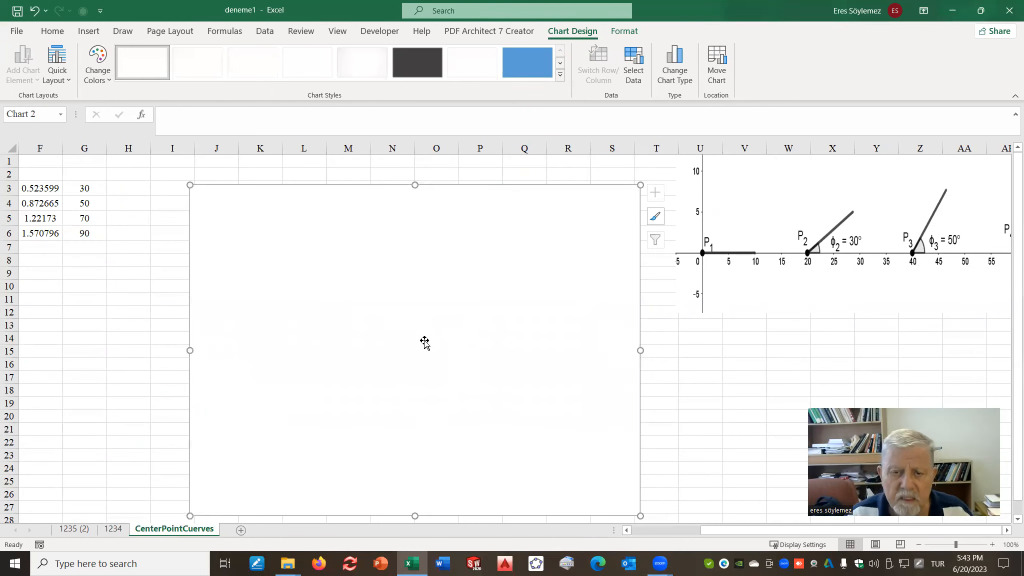
- Try using G8:G728 from sheet 1234 as the chart's data range, and delete the plotted series
{"action": "right_click", "coordinate": [419, 313]}
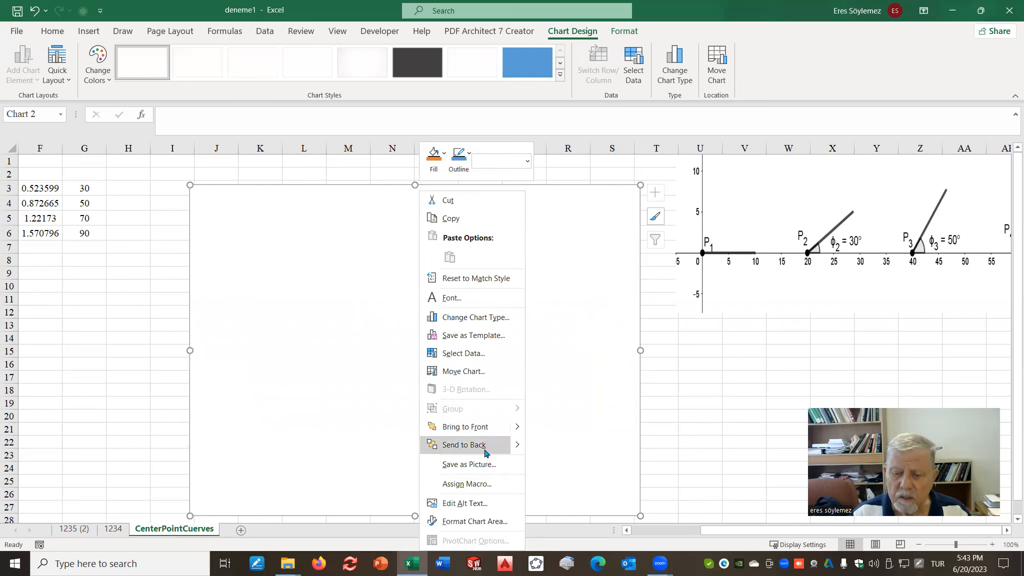
{"action": "left_click", "coordinate": [465, 353]}
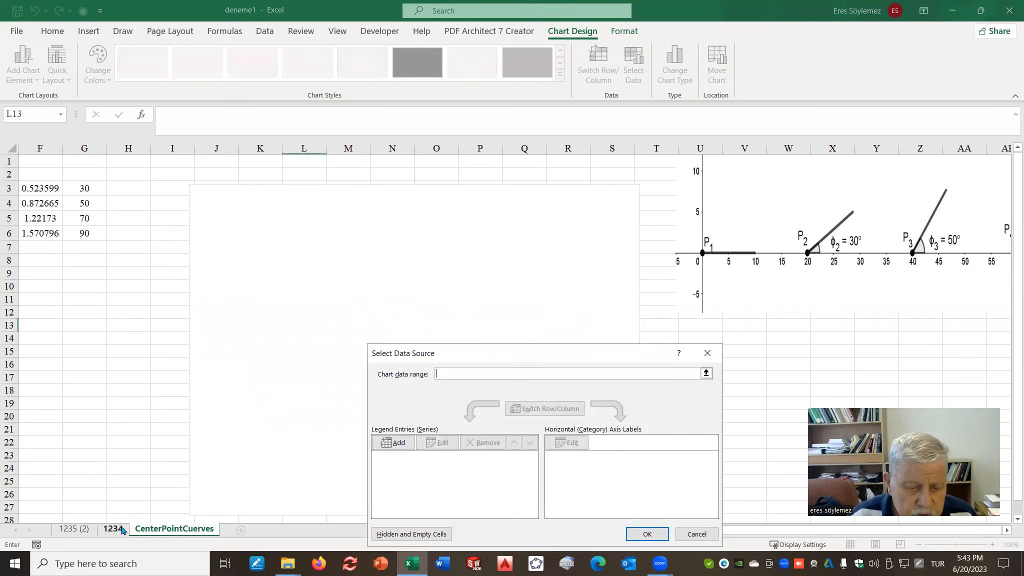
{"action": "left_click", "coordinate": [119, 529]}
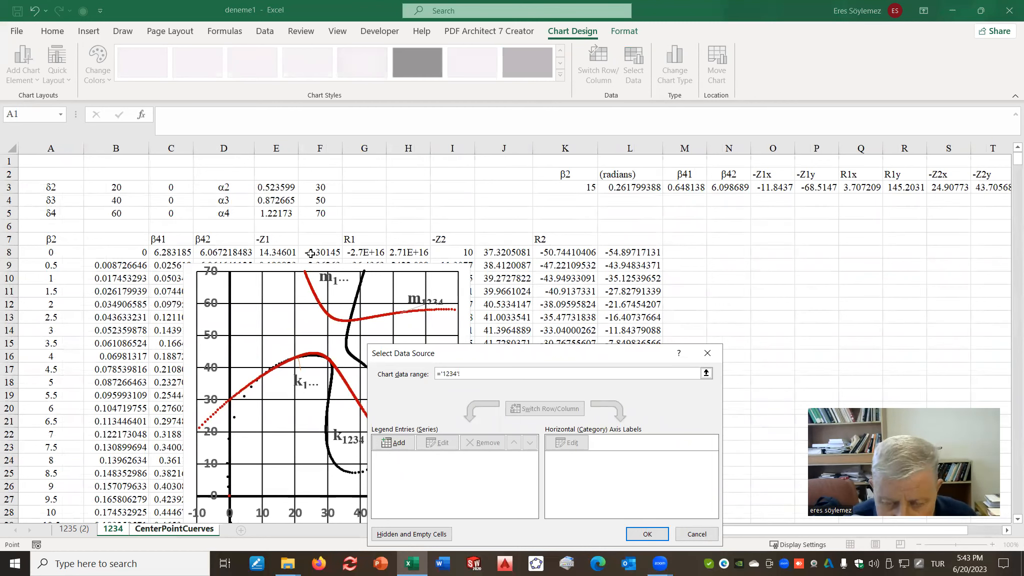
{"action": "left_click", "coordinate": [374, 253]}
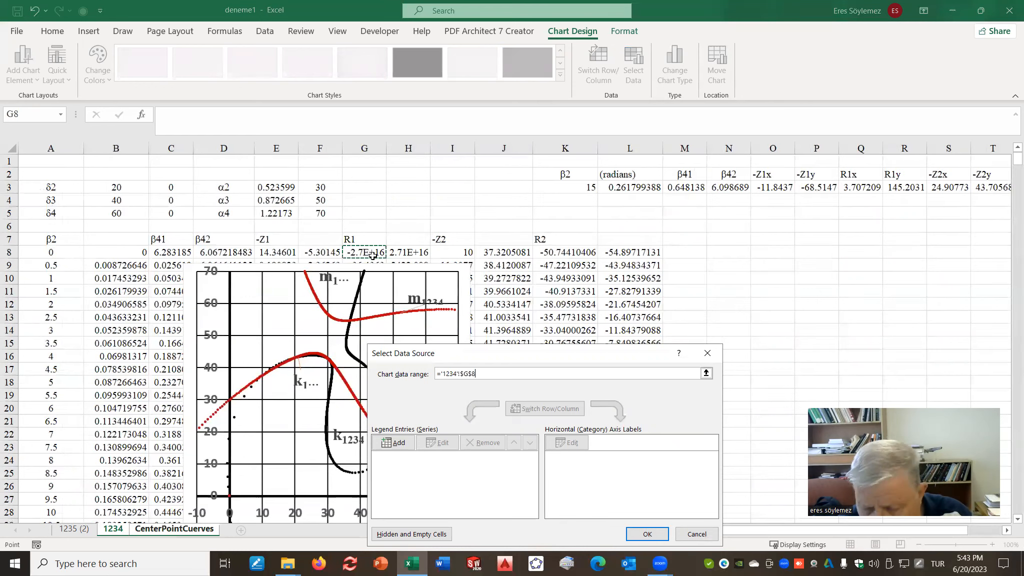
{"action": "key", "text": "ctrl+shift+Down"}
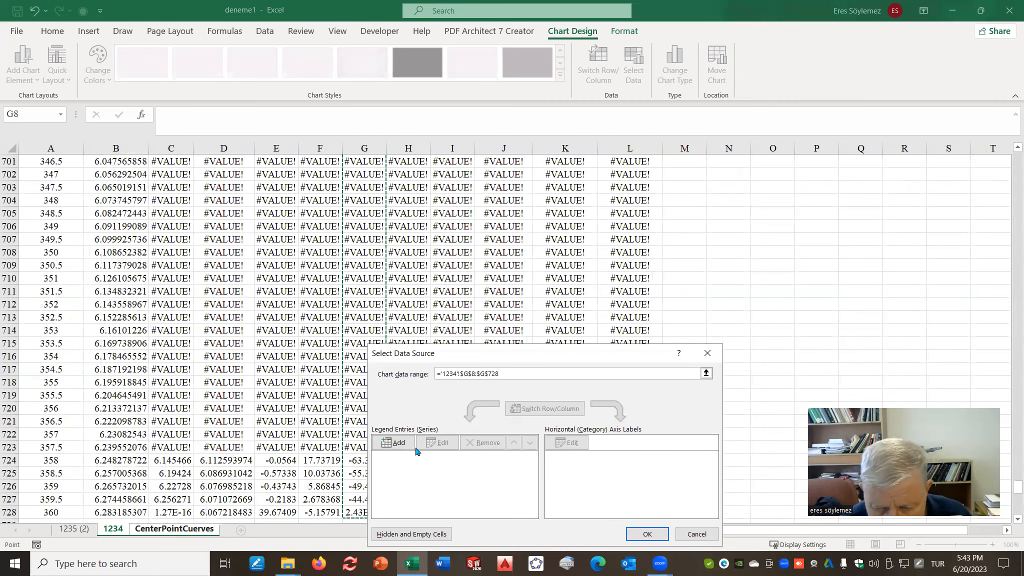
{"action": "left_click", "coordinate": [652, 535]}
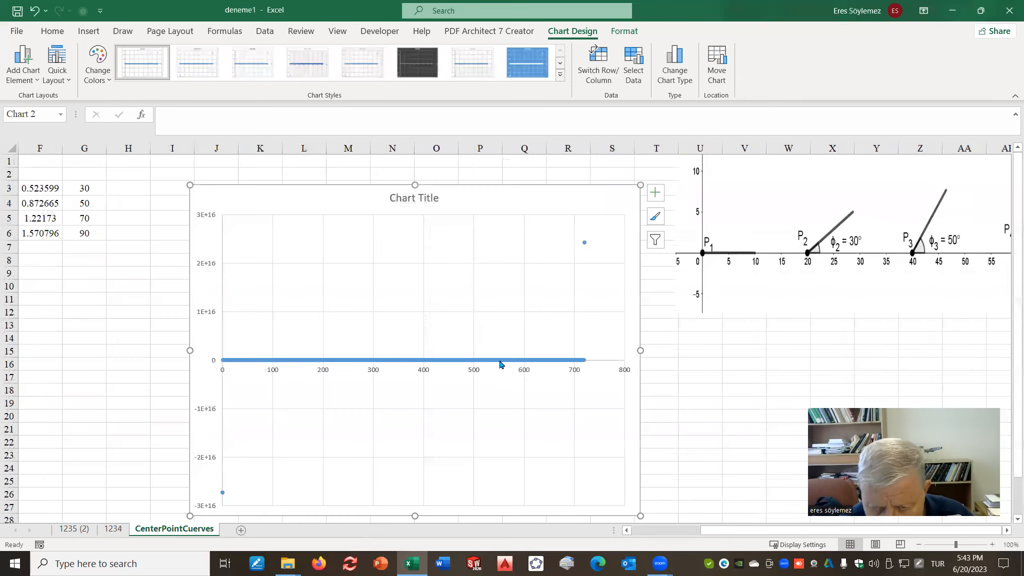
{"action": "left_click", "coordinate": [500, 361]}
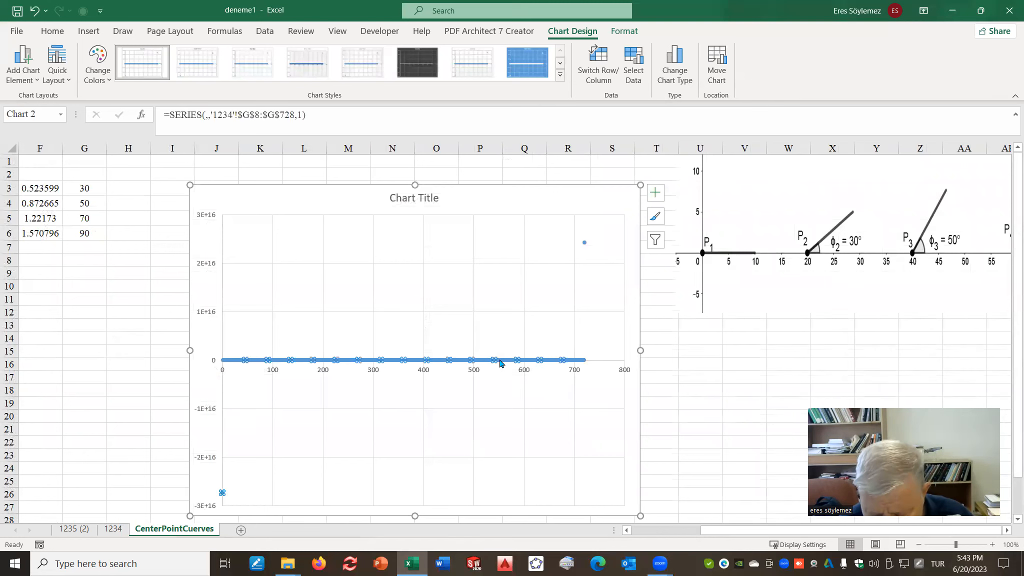
{"action": "key", "text": "Delete"}
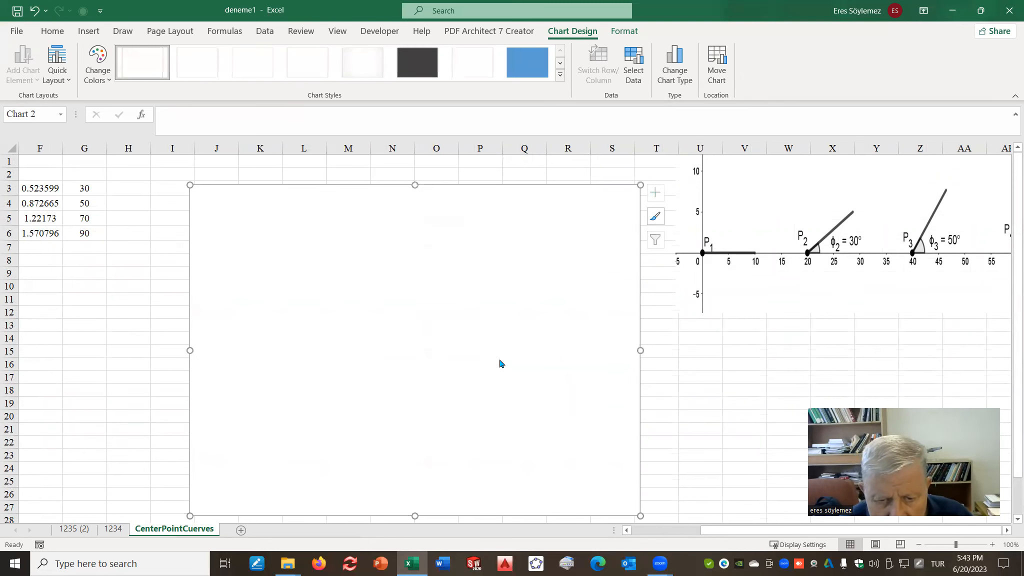
- Add a series to the empty chart with X values from G8:G728 on sheet 1234
{"action": "right_click", "coordinate": [458, 345]}
{"action": "left_click", "coordinate": [480, 352]}
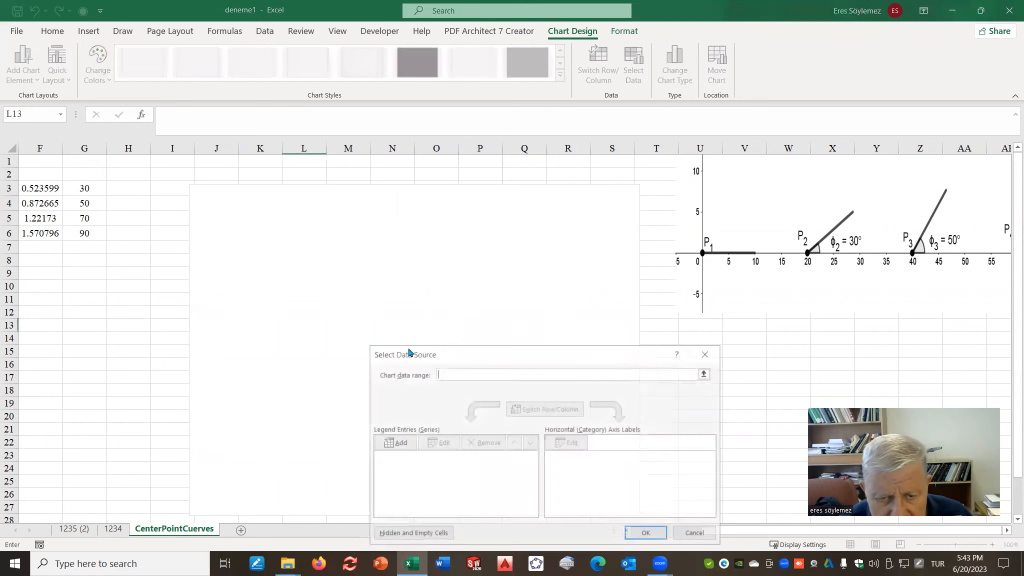
{"action": "left_click", "coordinate": [395, 442]}
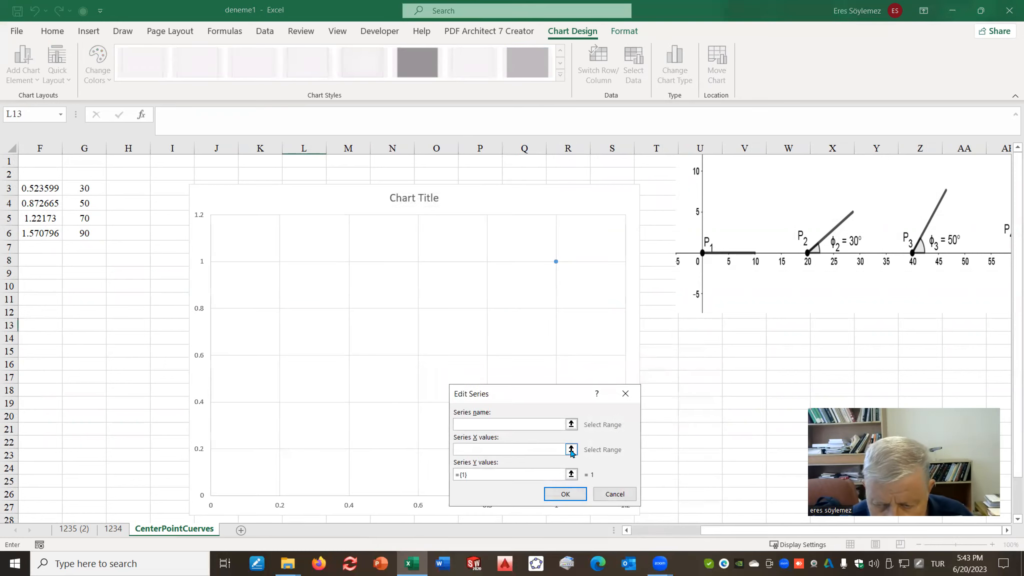
{"action": "left_click", "coordinate": [571, 451]}
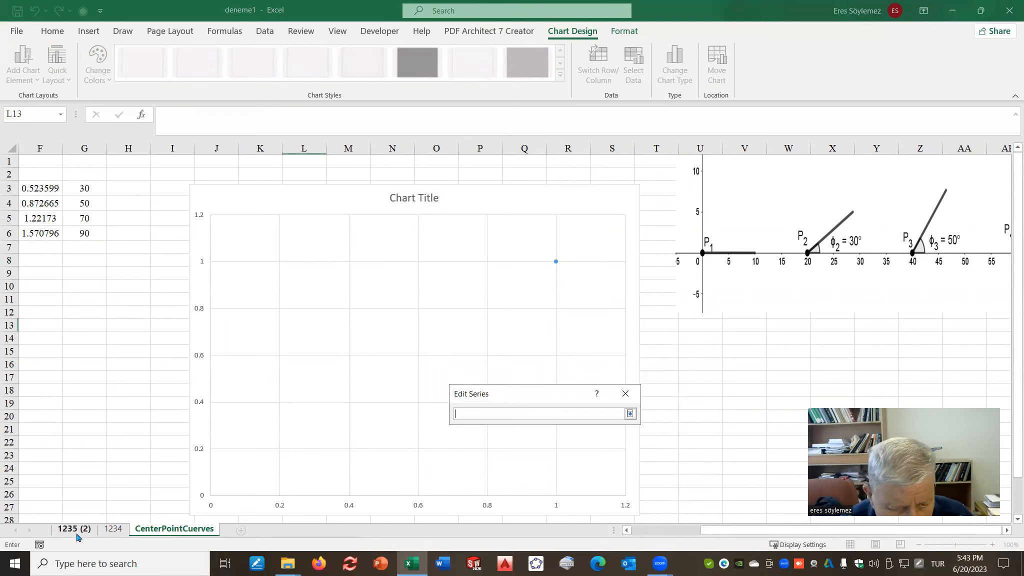
{"action": "left_click", "coordinate": [113, 528]}
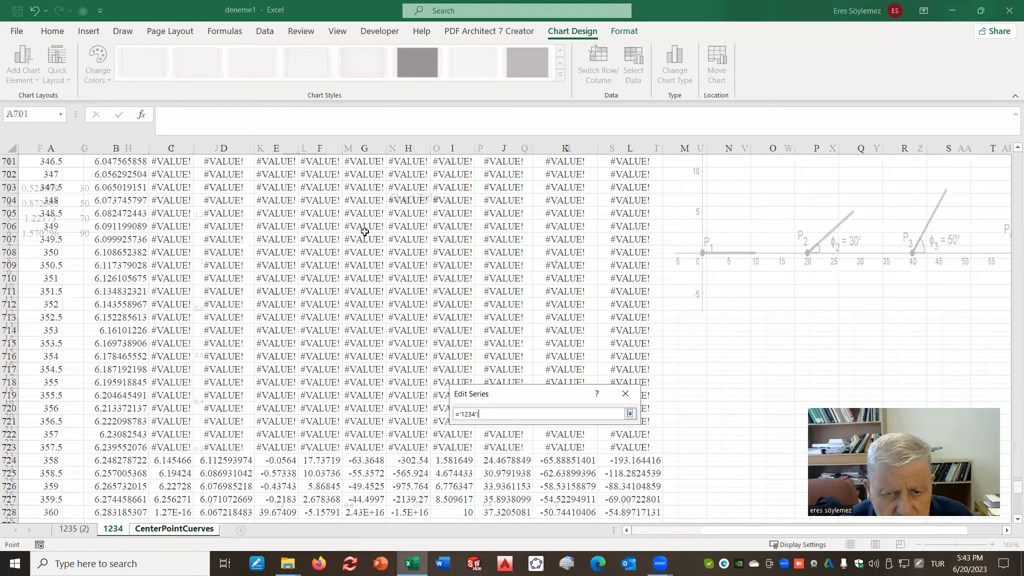
{"action": "scroll", "coordinate": [349, 229], "scroll_direction": "up", "scroll_amount": 20}
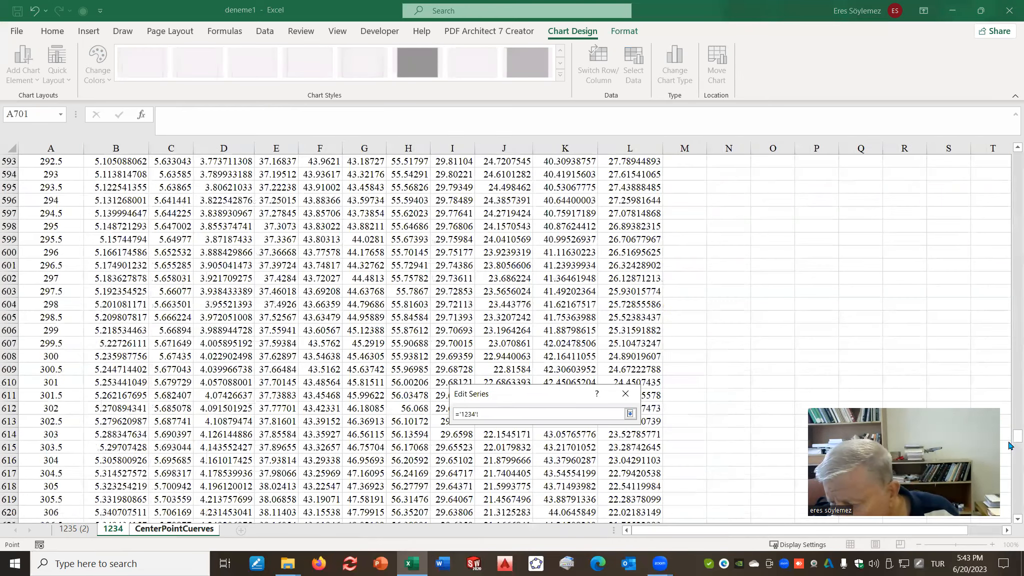
{"action": "left_click_drag", "start_coordinate": [1010, 445], "coordinate": [1010, 110]}
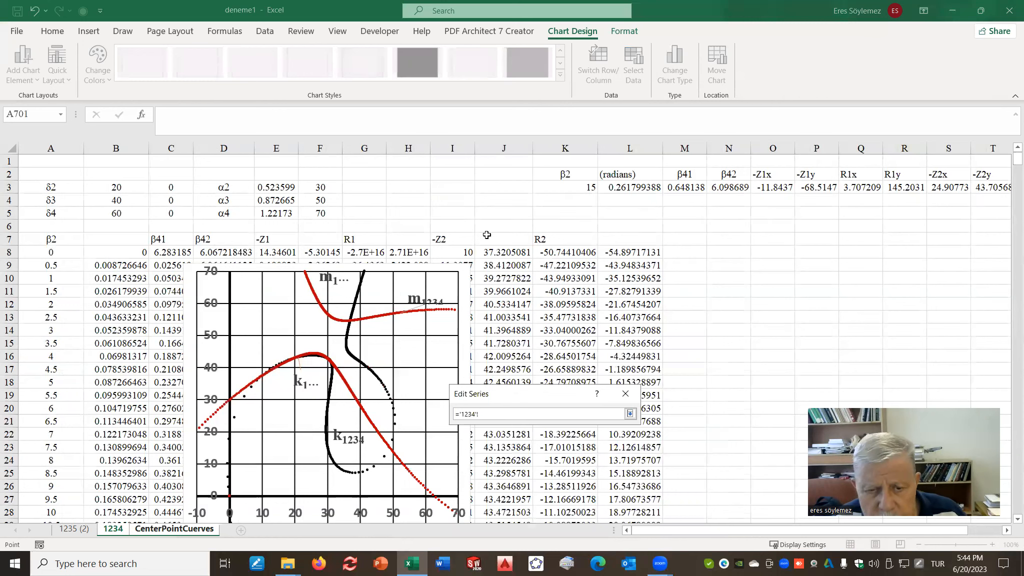
{"action": "left_click", "coordinate": [353, 252]}
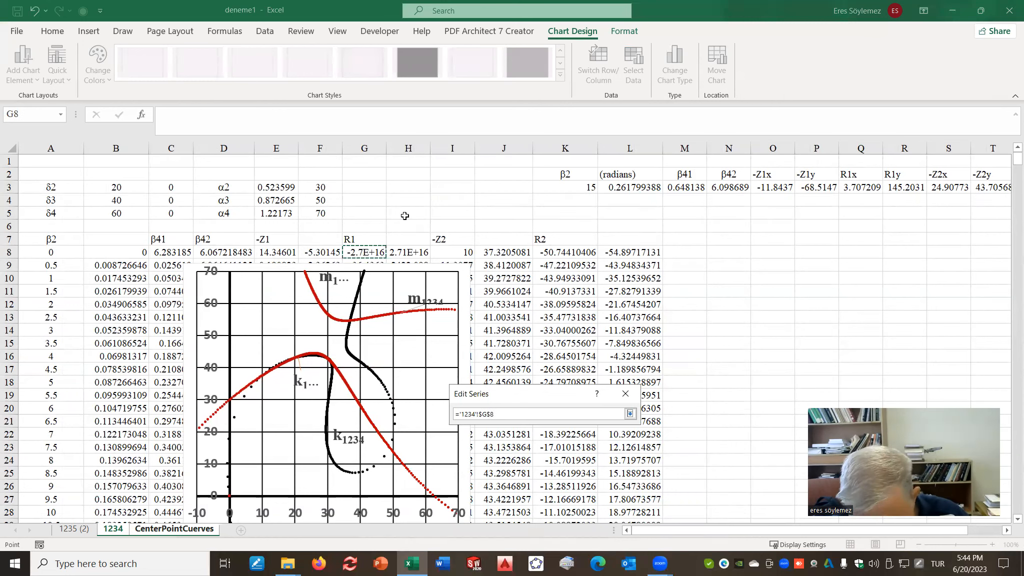
{"action": "key", "text": "ctrl+shift+Down"}
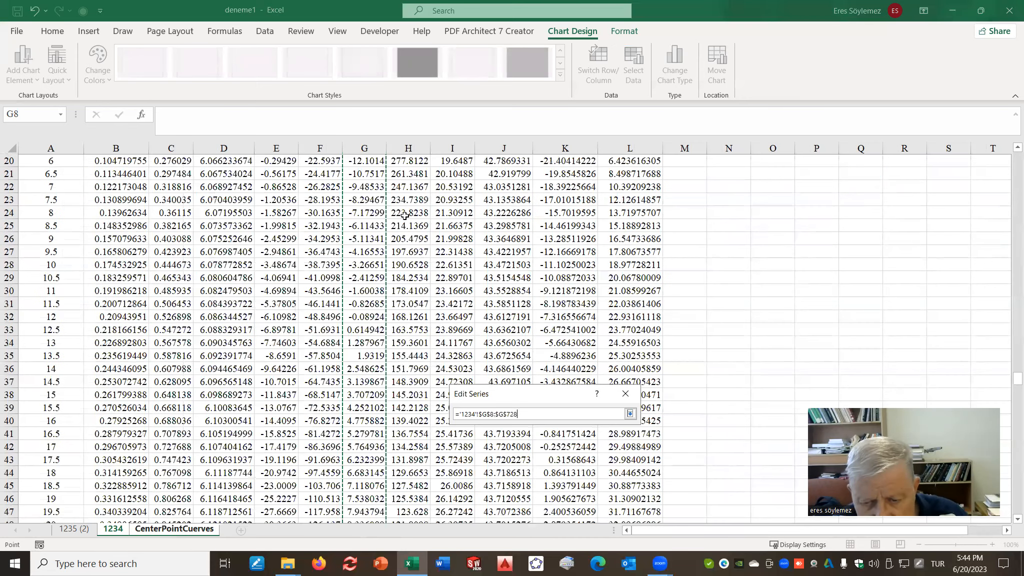
{"action": "left_click", "coordinate": [630, 415]}
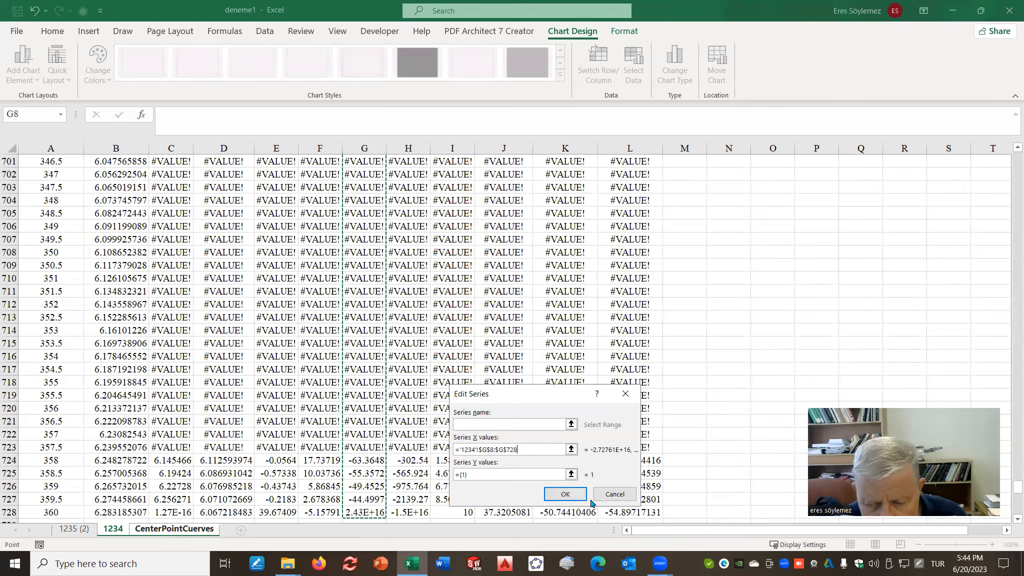
- Set the first series' Y values to H8:H728 on sheet 1234
{"action": "left_click", "coordinate": [577, 475]}
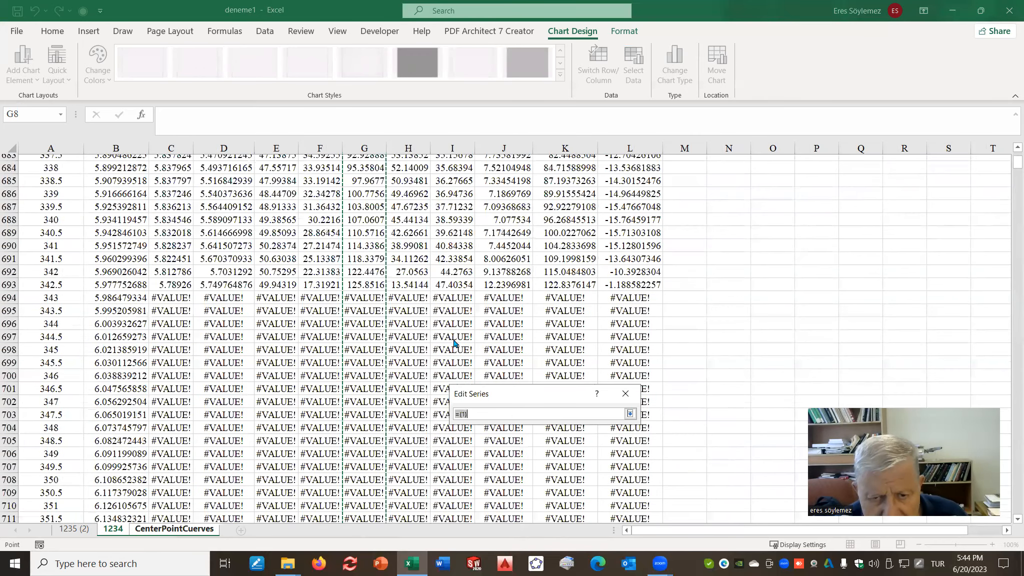
{"action": "left_click", "coordinate": [403, 251]}
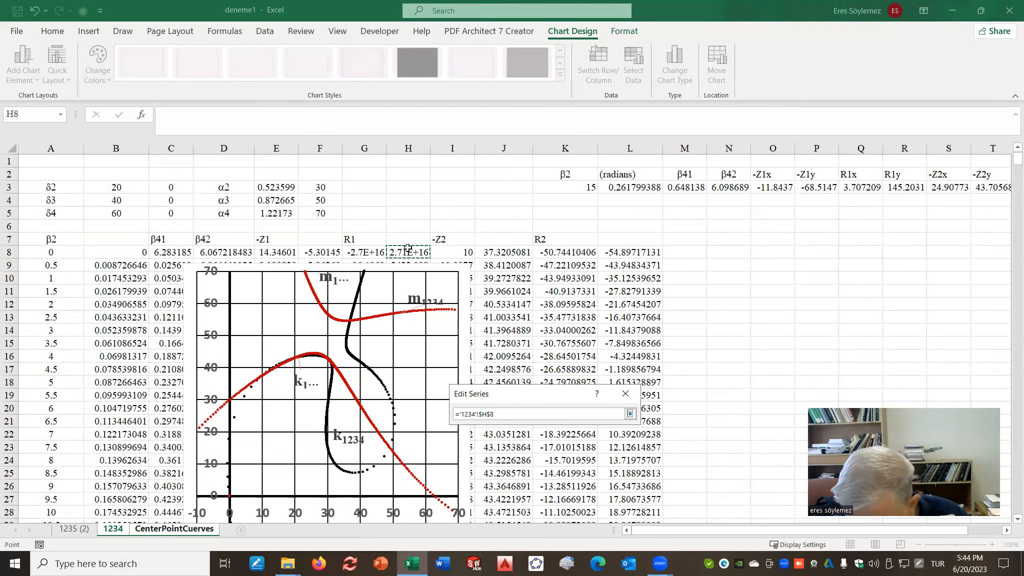
{"action": "key", "text": "ctrl+shift+Down"}
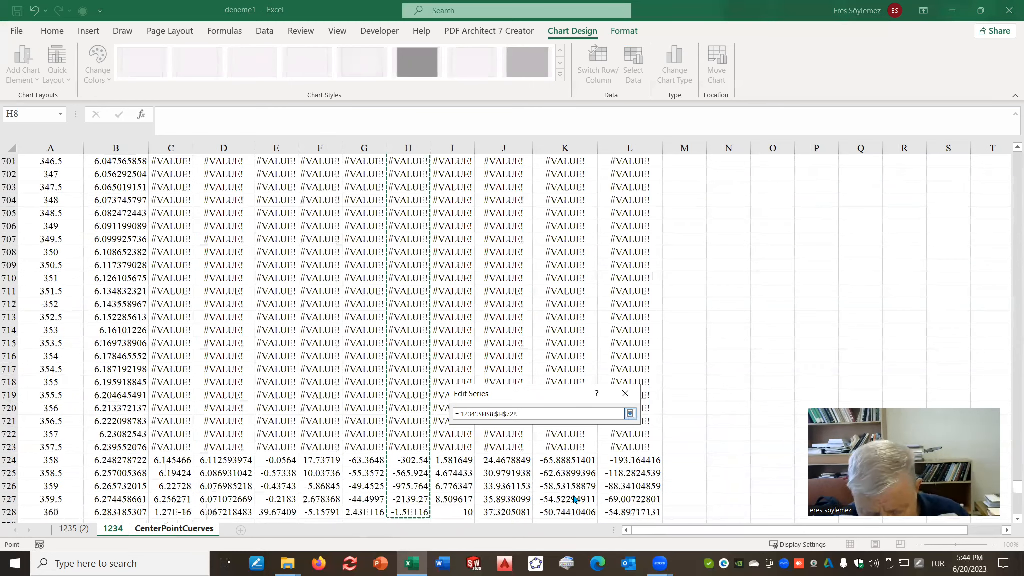
{"action": "key", "text": "Return"}
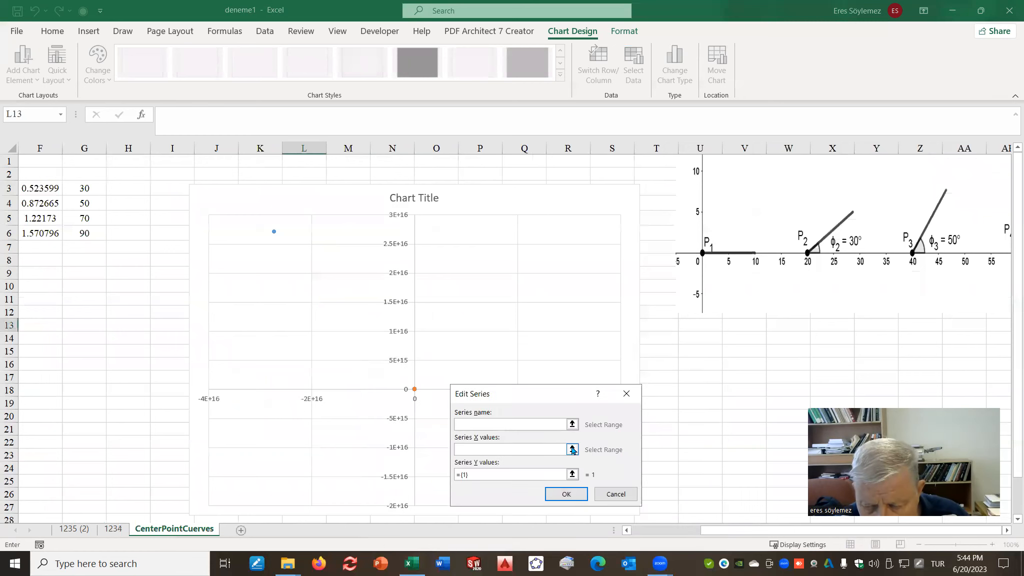
- Set the second series' X values to K8:K728 on sheet 1234
{"action": "left_click", "coordinate": [572, 449]}
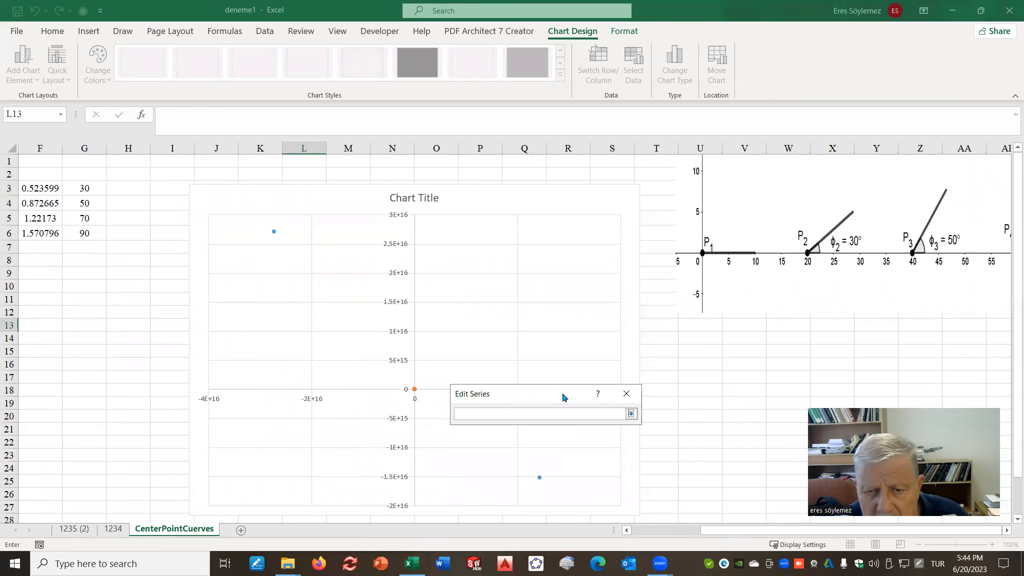
{"action": "left_click", "coordinate": [112, 529]}
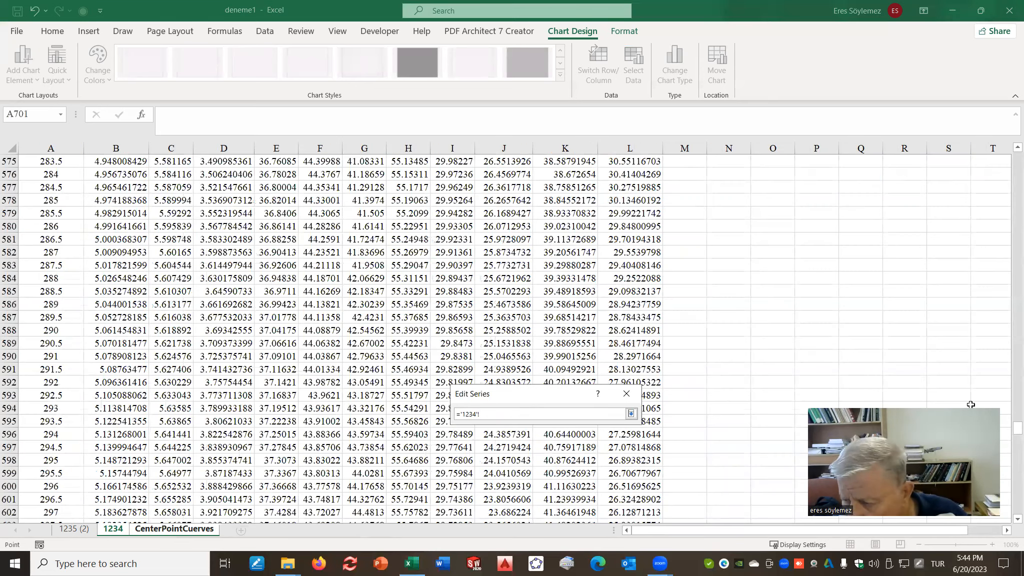
{"action": "left_click_drag", "start_coordinate": [1009, 433], "coordinate": [1005, 189]}
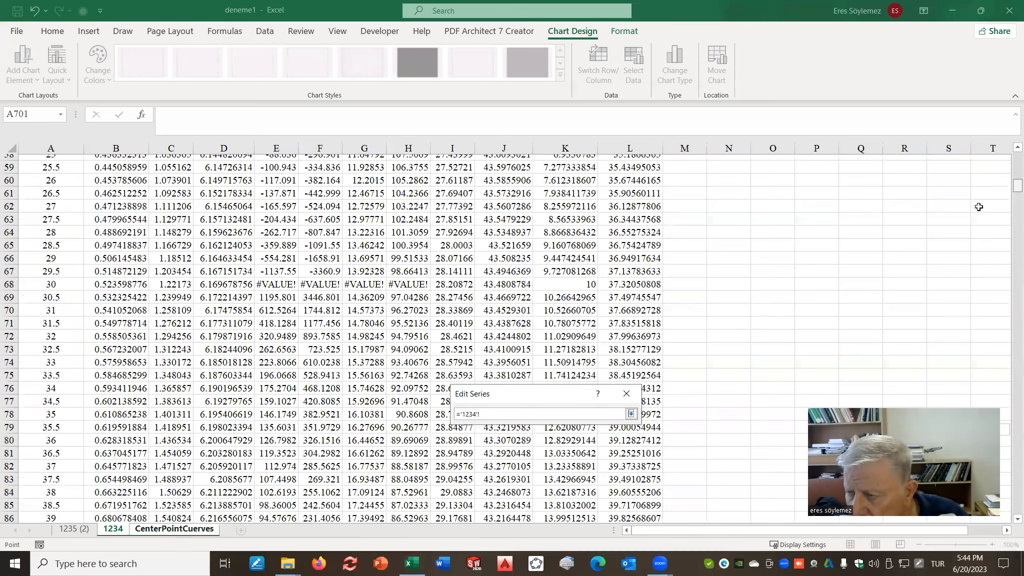
{"action": "scroll", "coordinate": [1008, 175], "scroll_direction": "up", "scroll_amount": 7}
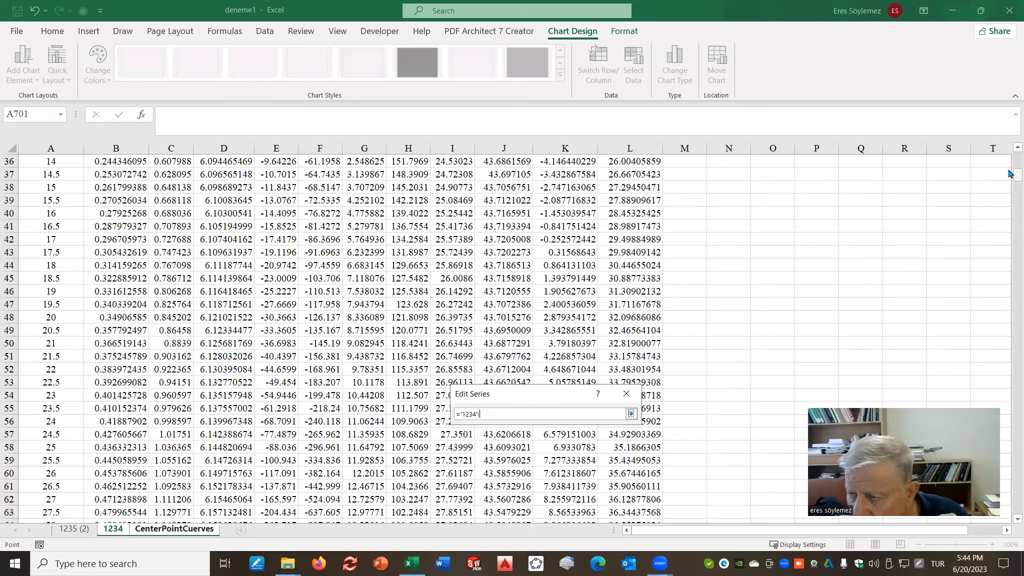
{"action": "scroll", "coordinate": [1010, 151], "scroll_direction": "up", "scroll_amount": 12}
{"action": "left_click", "coordinate": [576, 253]}
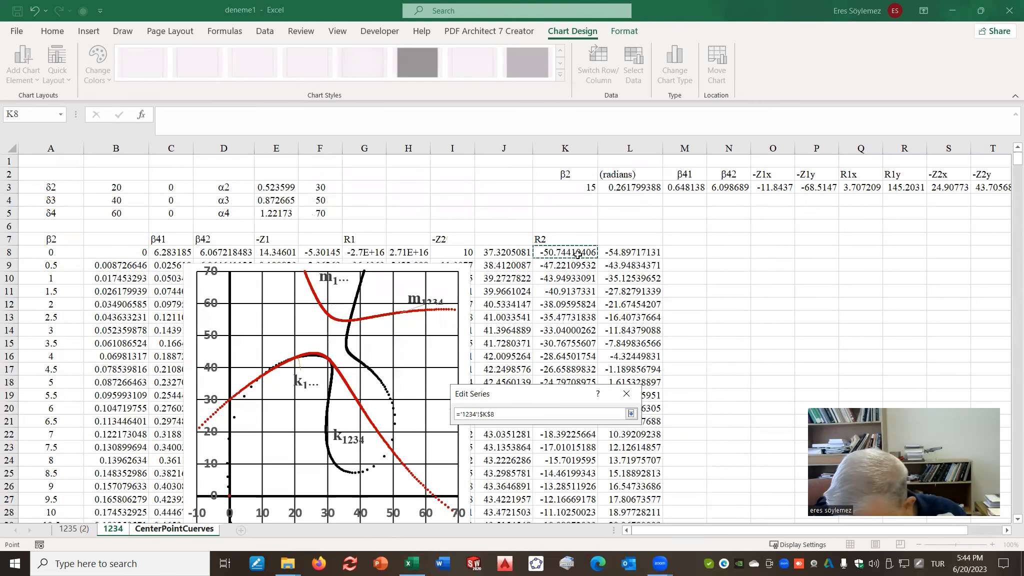
{"action": "key", "text": "ctrl+shift+Down"}
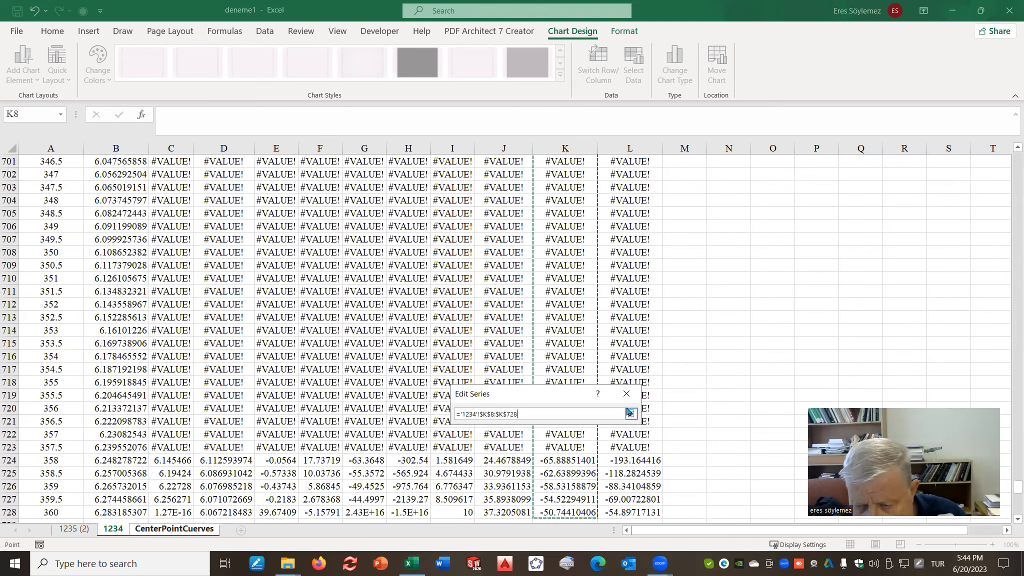
- Set the second series' Y values to L8:L728 on sheet 1234 and accept the chart's data source
{"action": "key", "text": "ctrl+shift+Up"}
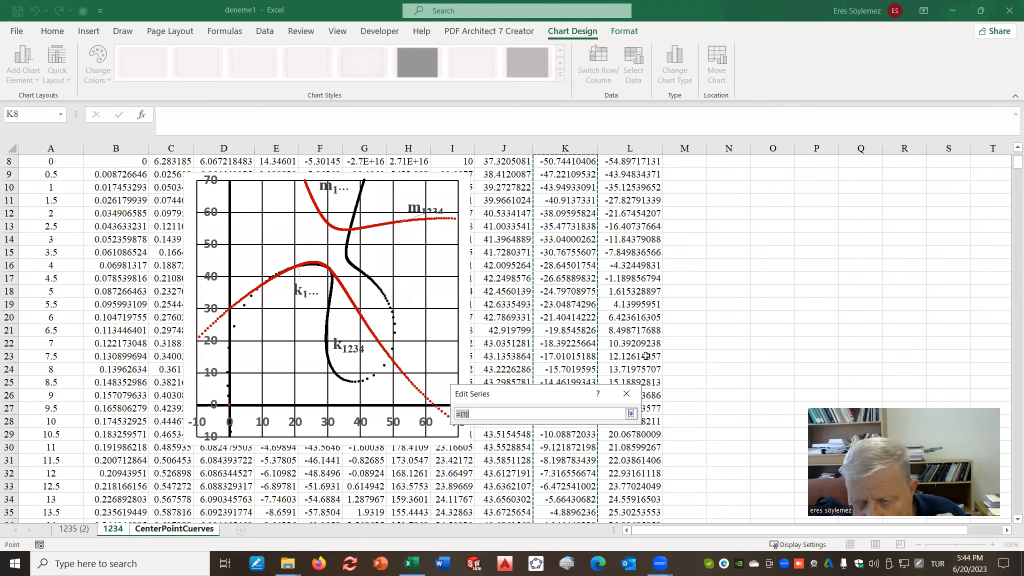
{"action": "left_click", "coordinate": [651, 254]}
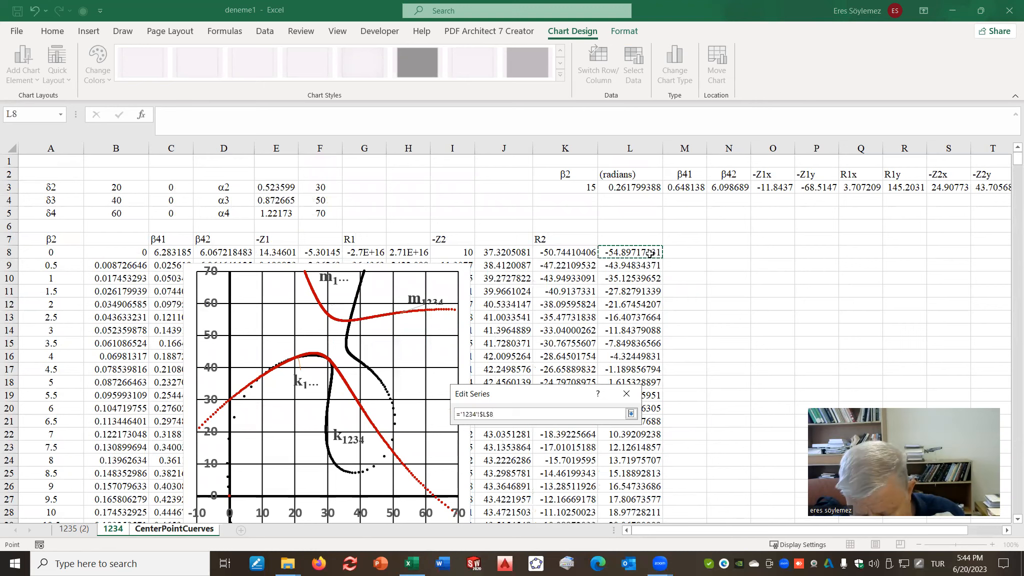
{"action": "key", "text": "ctrl+shift+Down"}
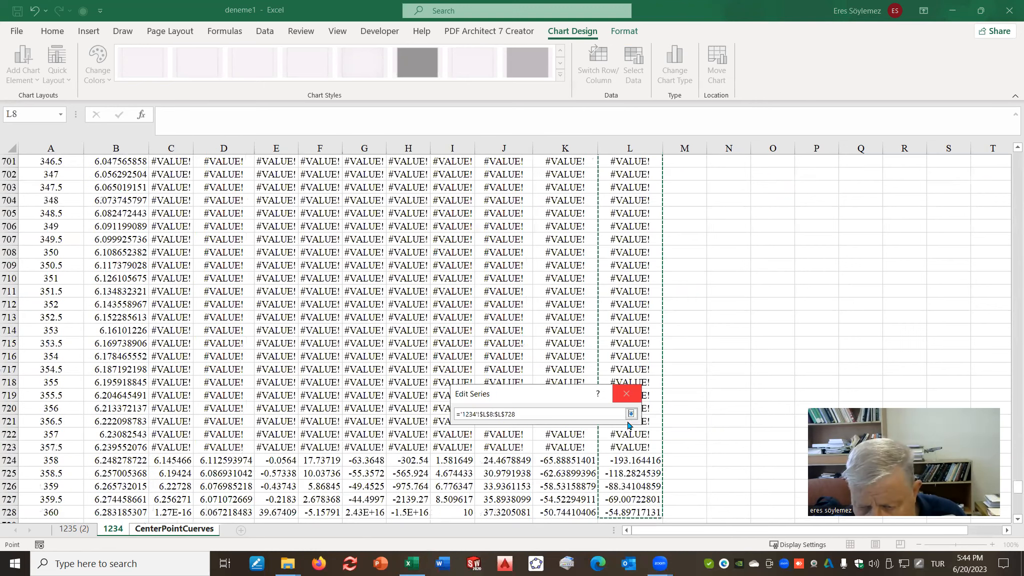
{"action": "key", "text": "Return"}
{"action": "left_click", "coordinate": [568, 494]}
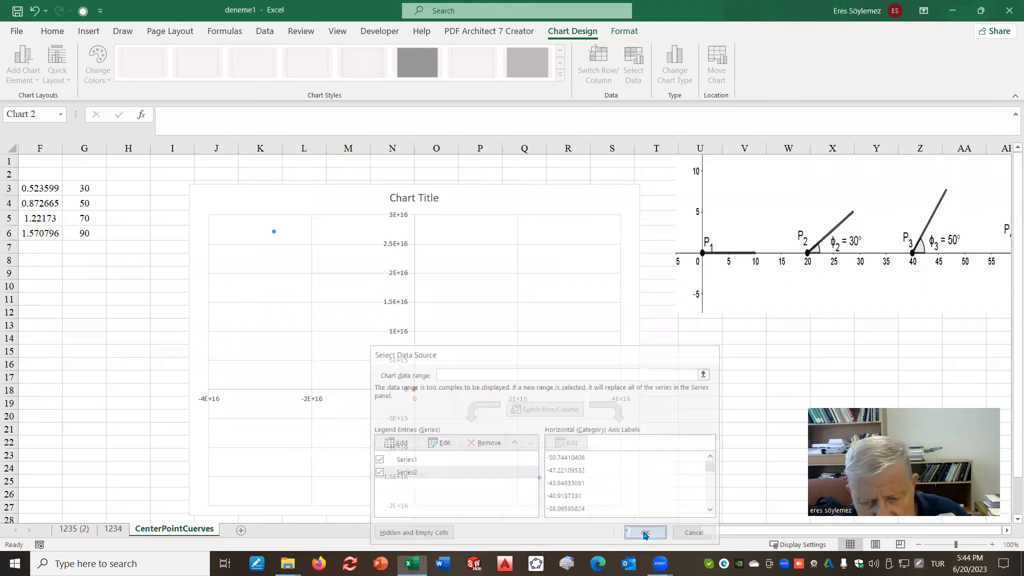
{"action": "left_click", "coordinate": [642, 531]}
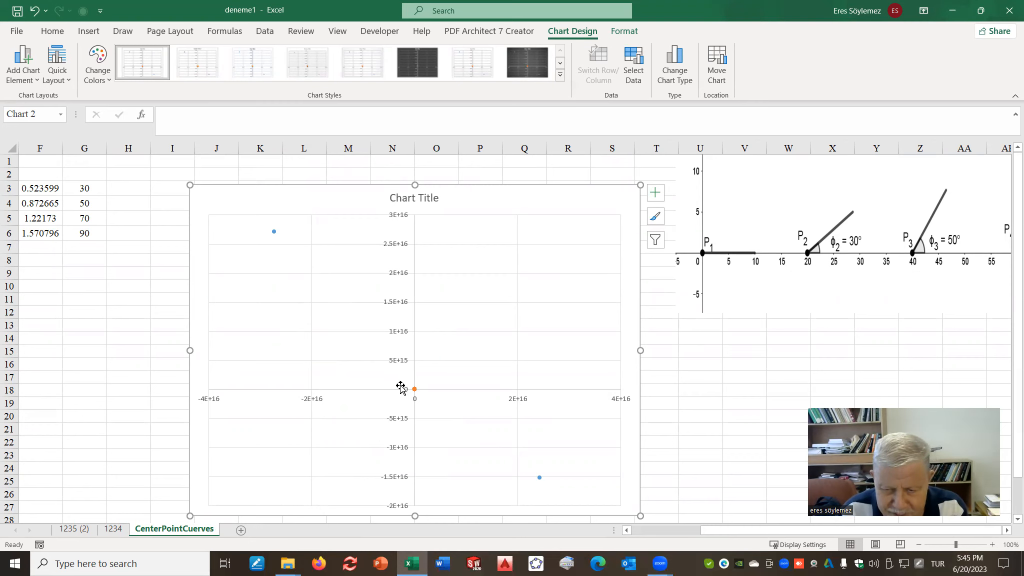
- Set the vertical axis bounds to a minimum of -10 and a maximum of 70
{"action": "left_click", "coordinate": [399, 362]}
{"action": "right_click", "coordinate": [400, 364]}
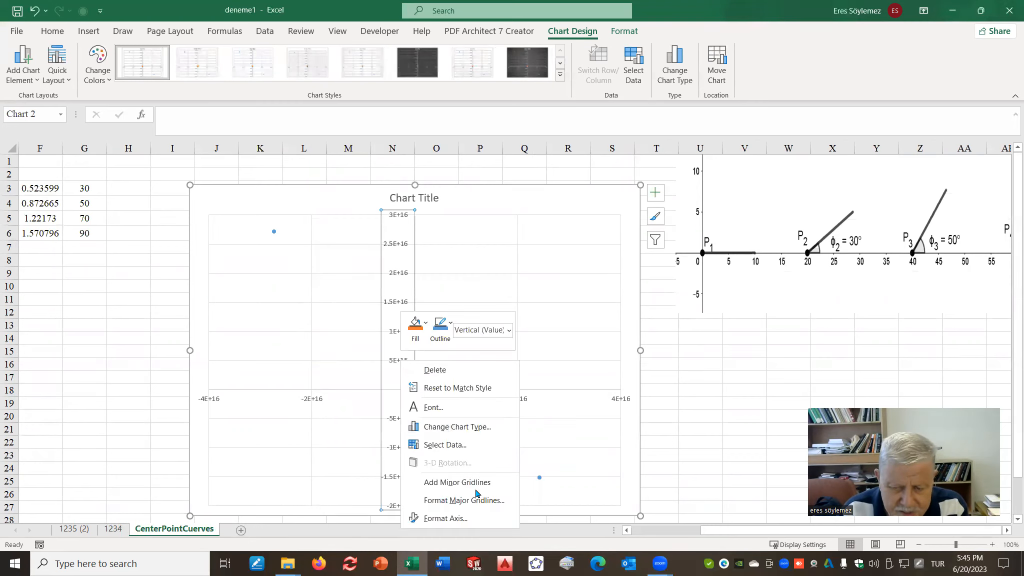
{"action": "left_click", "coordinate": [456, 520]}
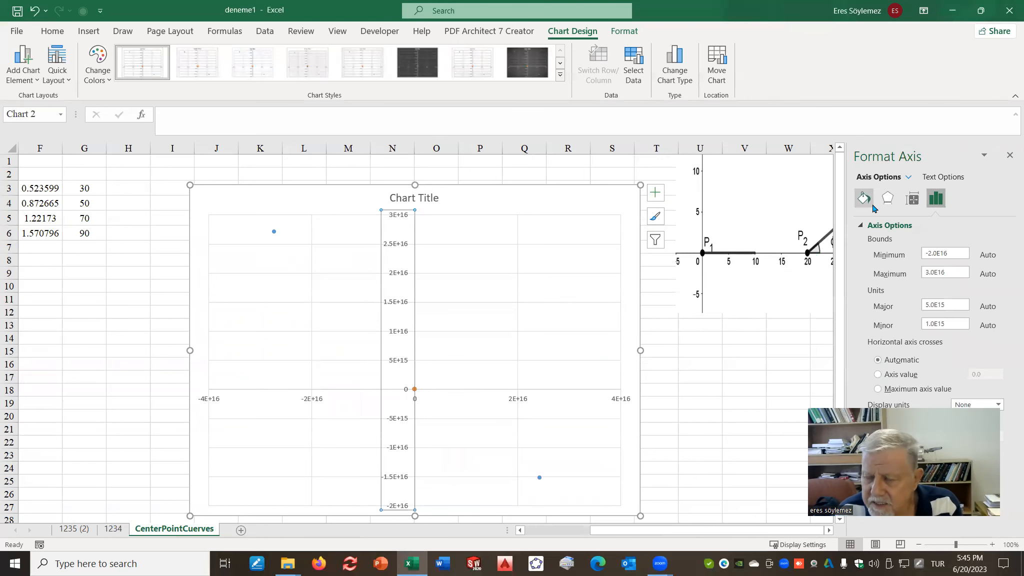
{"action": "left_click_drag", "start_coordinate": [958, 255], "coordinate": [906, 255]}
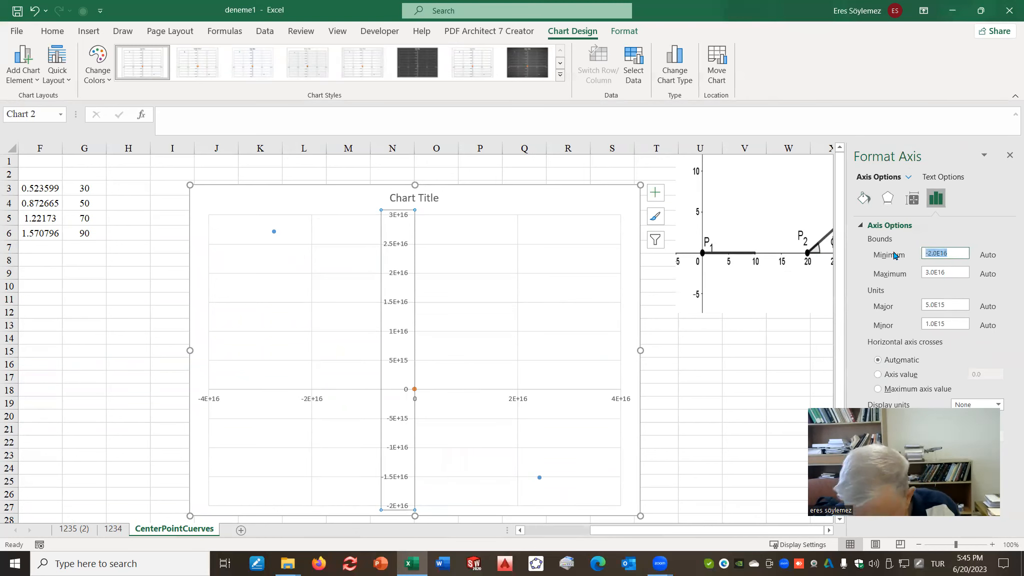
{"action": "type", "text": "-10"}
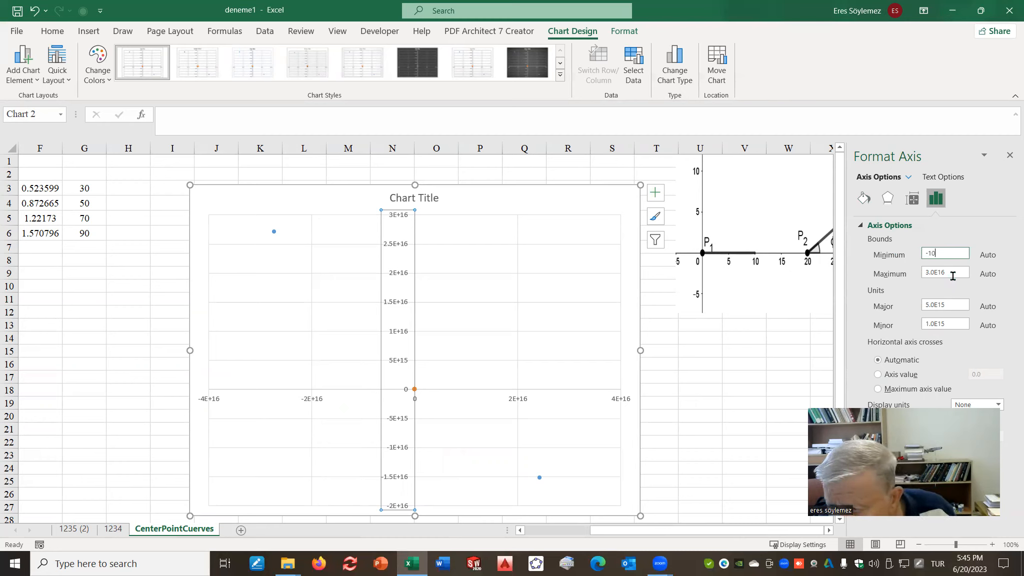
{"action": "left_click_drag", "start_coordinate": [952, 276], "coordinate": [895, 274]}
{"action": "type", "text": "70"}
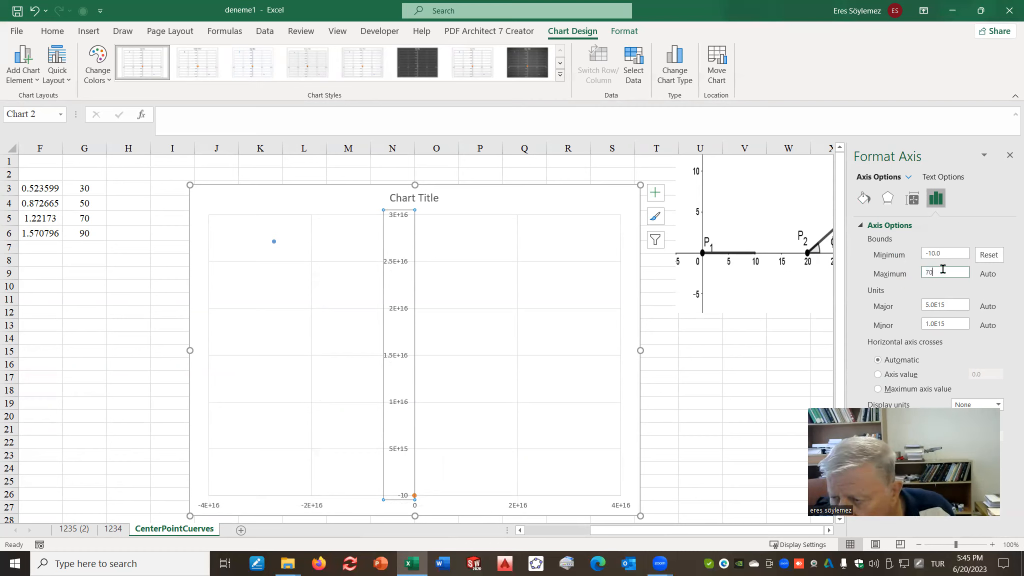
- Set the vertical axis major unit to 10
{"action": "left_click", "coordinate": [954, 306]}
{"action": "left_click_drag", "start_coordinate": [955, 305], "coordinate": [912, 310]}
{"action": "type", "text": "1"}
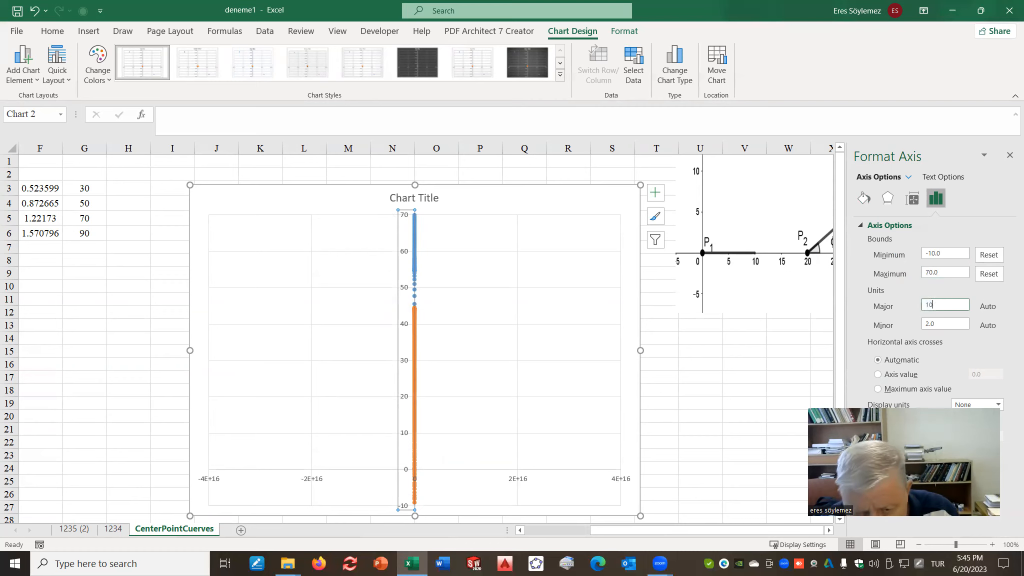
{"action": "type", "text": "0"}
{"action": "key", "text": "Return"}
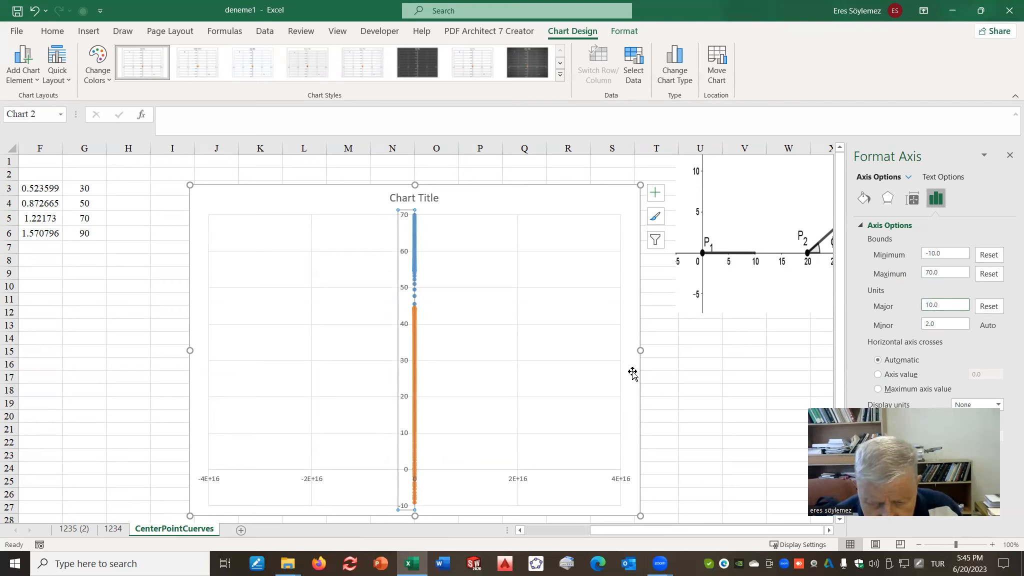
- Set the horizontal axis bounds to a minimum of -10 and a maximum of 70
{"action": "left_click", "coordinate": [517, 480]}
{"action": "right_click", "coordinate": [520, 479]}
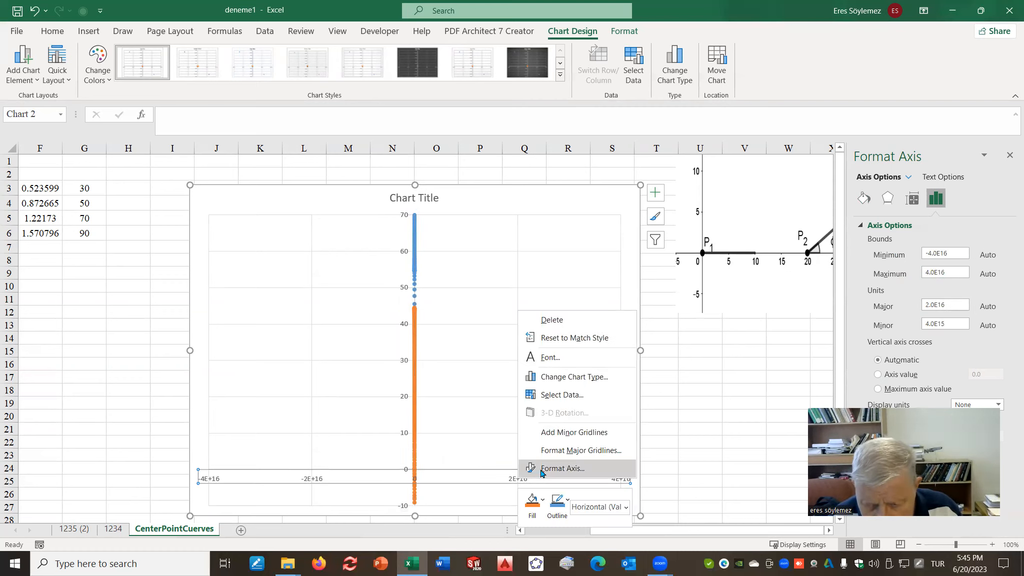
{"action": "left_click", "coordinate": [562, 468]}
{"action": "left_click_drag", "start_coordinate": [956, 253], "coordinate": [890, 265]}
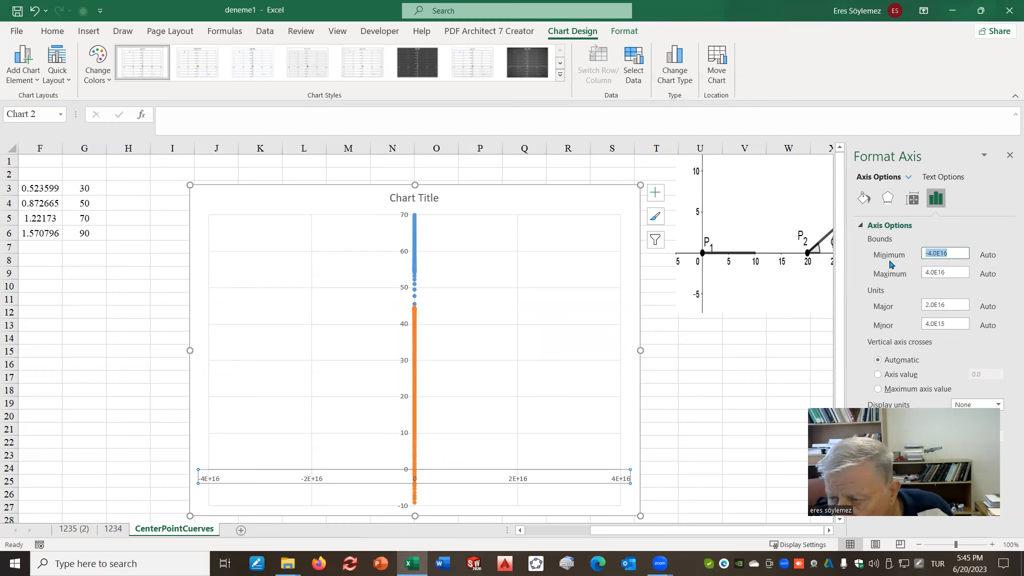
{"action": "type", "text": "-10"}
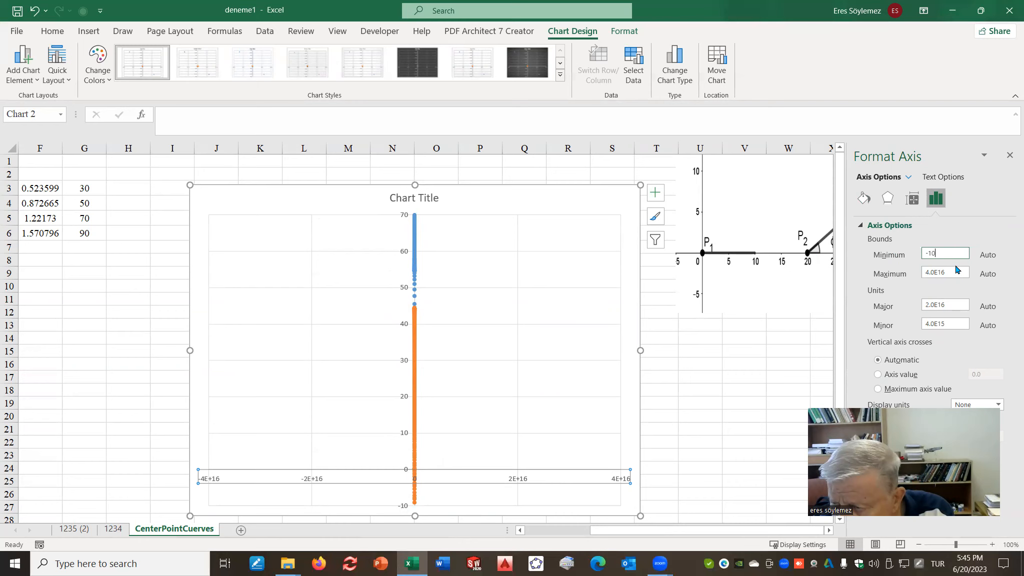
{"action": "left_click_drag", "start_coordinate": [952, 273], "coordinate": [906, 275]}
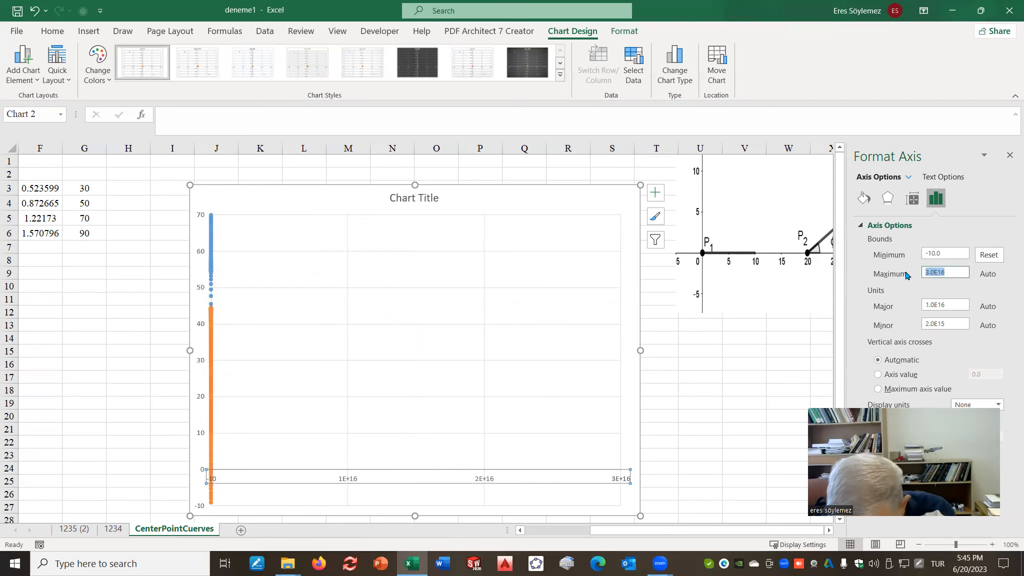
{"action": "type", "text": "70"}
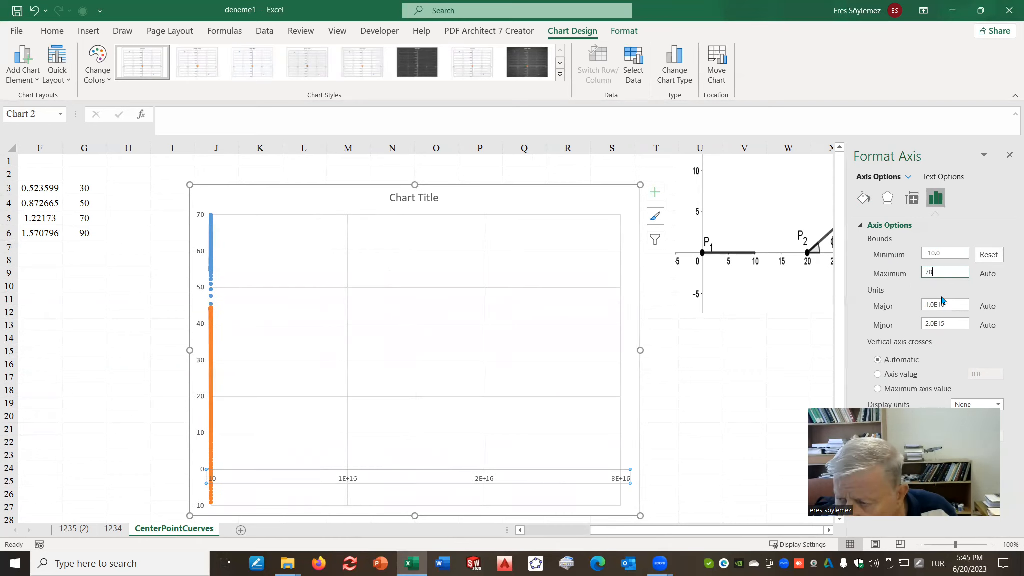
- Set the horizontal axis major unit to 10
{"action": "left_click", "coordinate": [947, 305]}
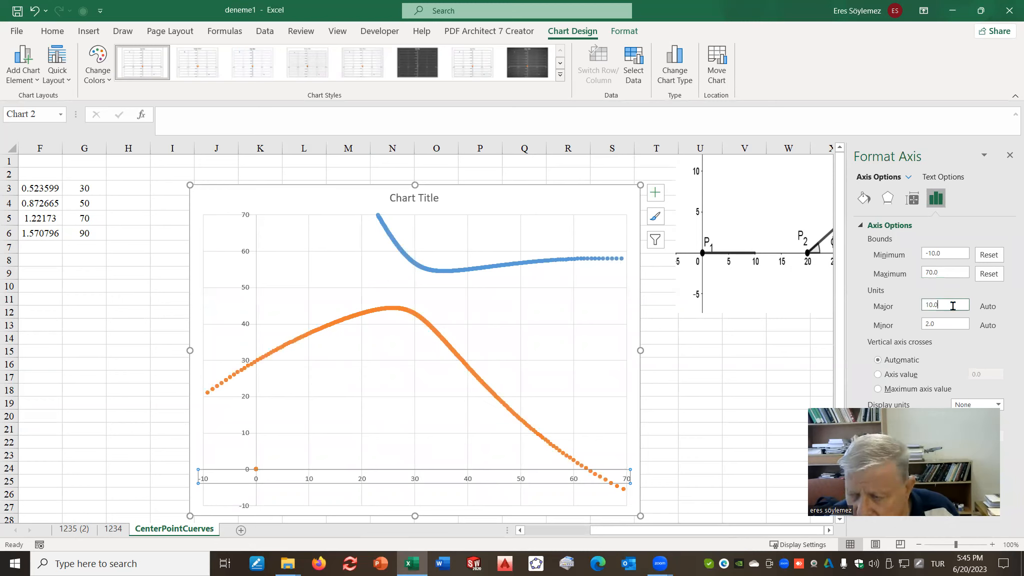
{"action": "left_click_drag", "start_coordinate": [956, 305], "coordinate": [913, 308]}
{"action": "type", "text": "10"}
{"action": "key", "text": "Return"}
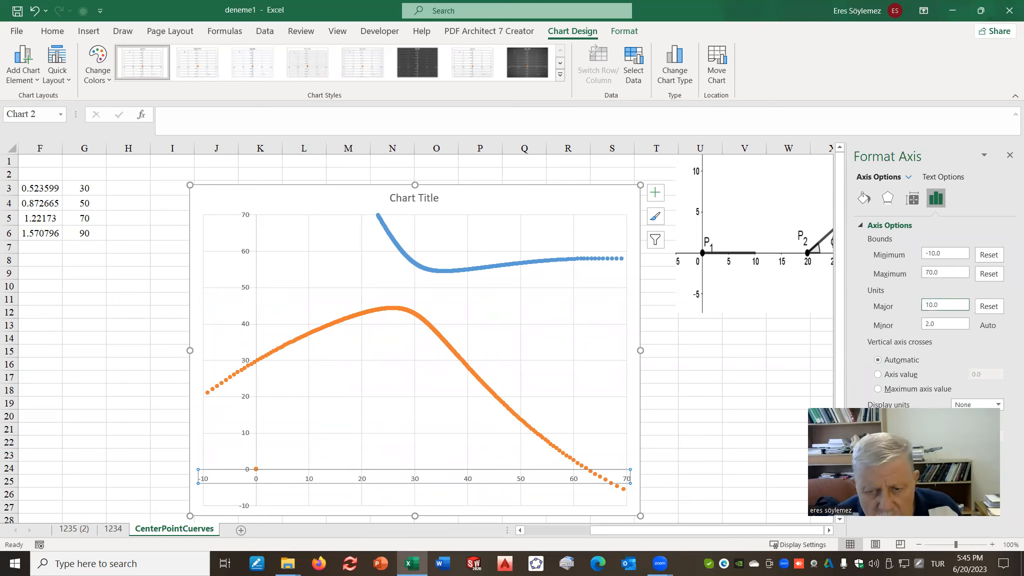
- Enlarge the chart slightly by extending its top edge upward and its right edge outward
{"action": "left_click", "coordinate": [440, 191]}
{"action": "left_click_drag", "start_coordinate": [414, 183], "coordinate": [414, 163]}
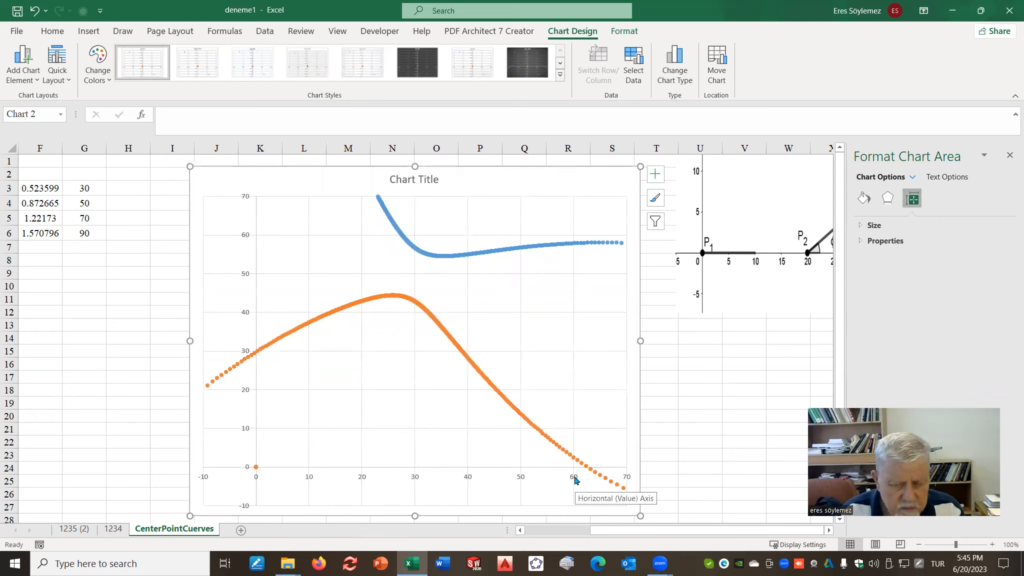
{"action": "mouse_move", "coordinate": [640, 341]}
{"action": "left_mouse_down"}
{"action": "mouse_move", "coordinate": [617, 346]}
{"action": "mouse_move", "coordinate": [655, 341]}
{"action": "left_mouse_up"}
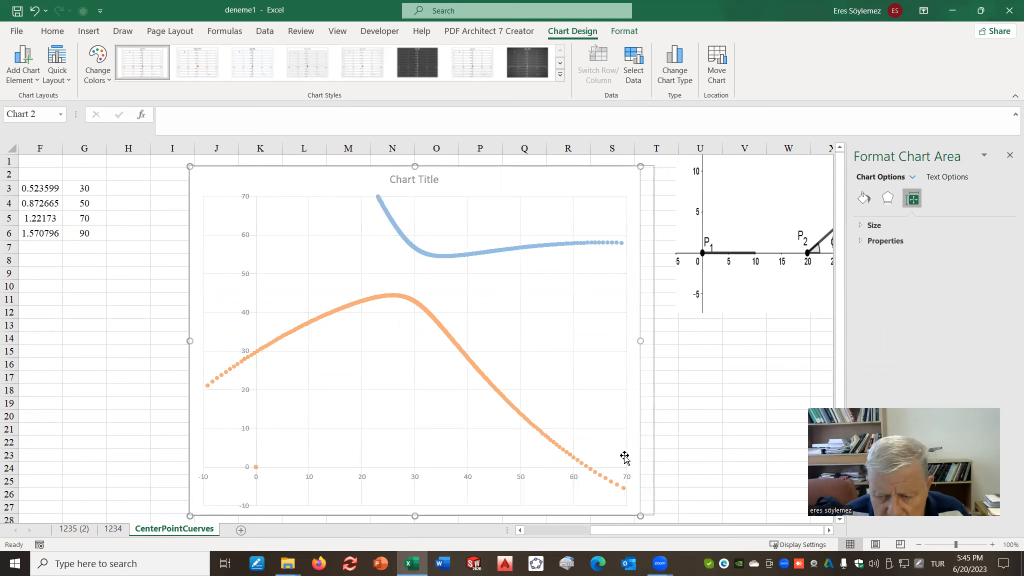
- Set the horizontal axis maximum to 100 and enlarge the chart slightly from its lower-right corner
{"action": "left_click", "coordinate": [534, 480]}
{"action": "right_click", "coordinate": [536, 479]}
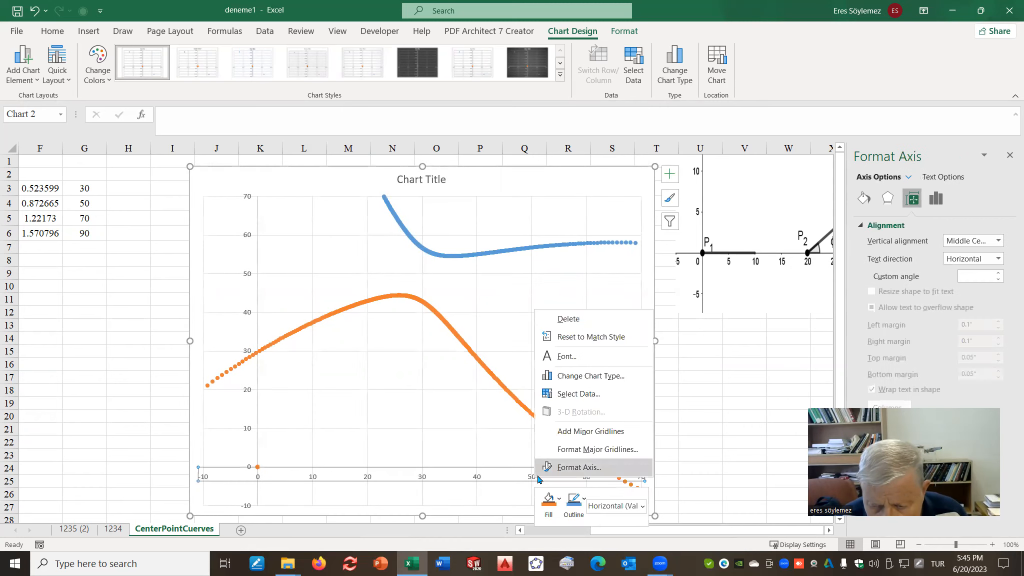
{"action": "left_click", "coordinate": [573, 467]}
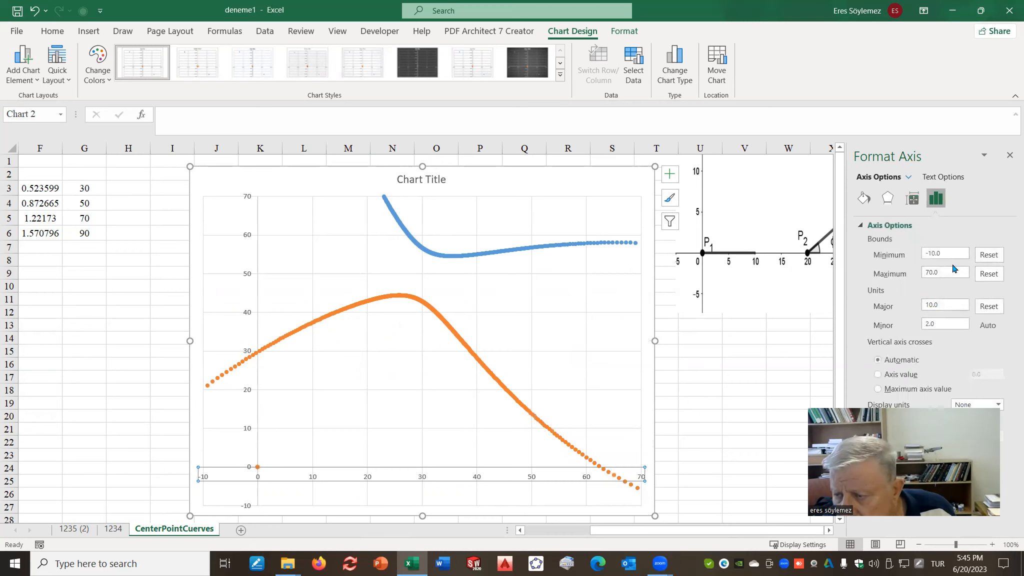
{"action": "left_click_drag", "start_coordinate": [944, 273], "coordinate": [915, 276]}
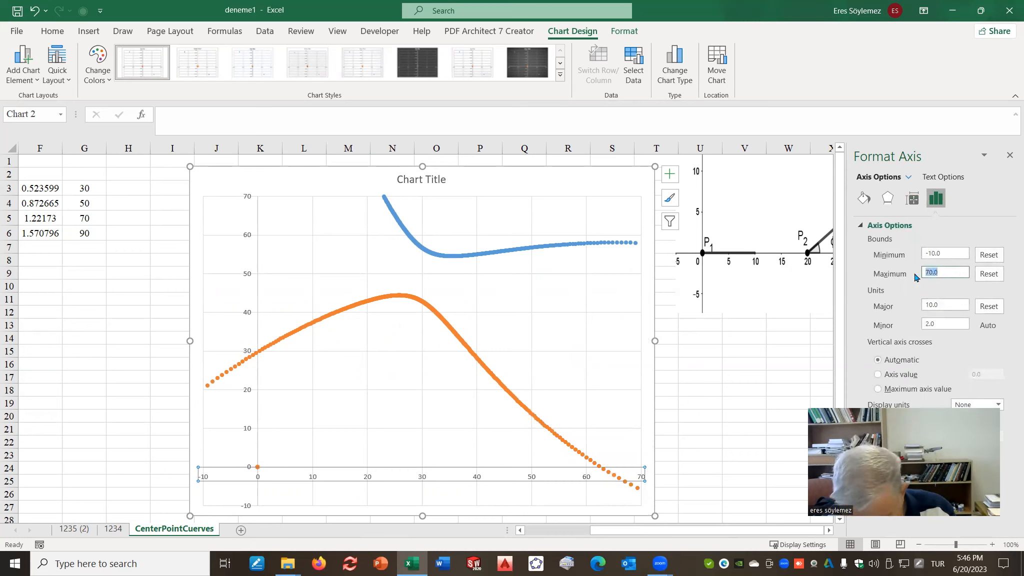
{"action": "type", "text": "10"}
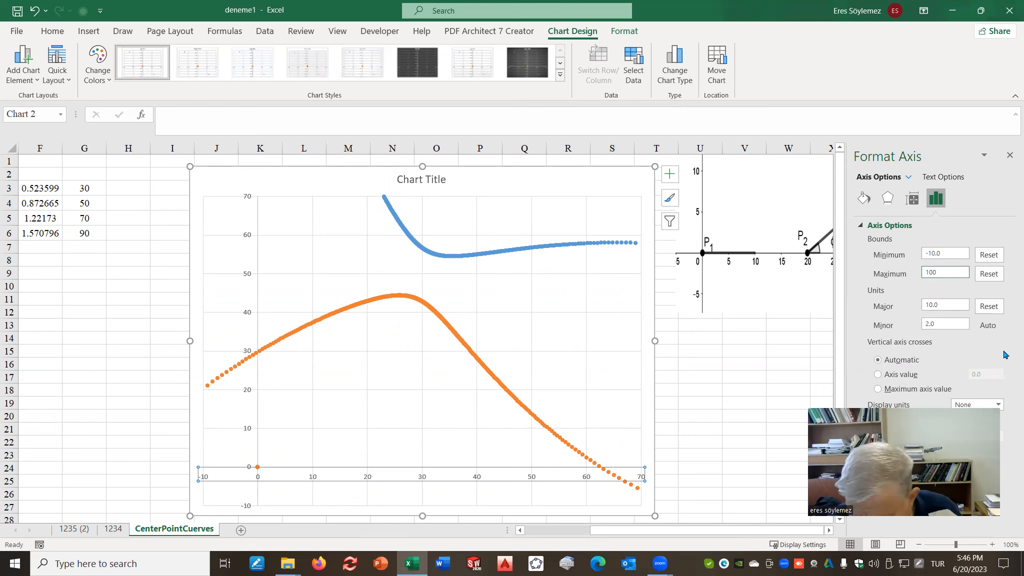
{"action": "key", "text": "Return"}
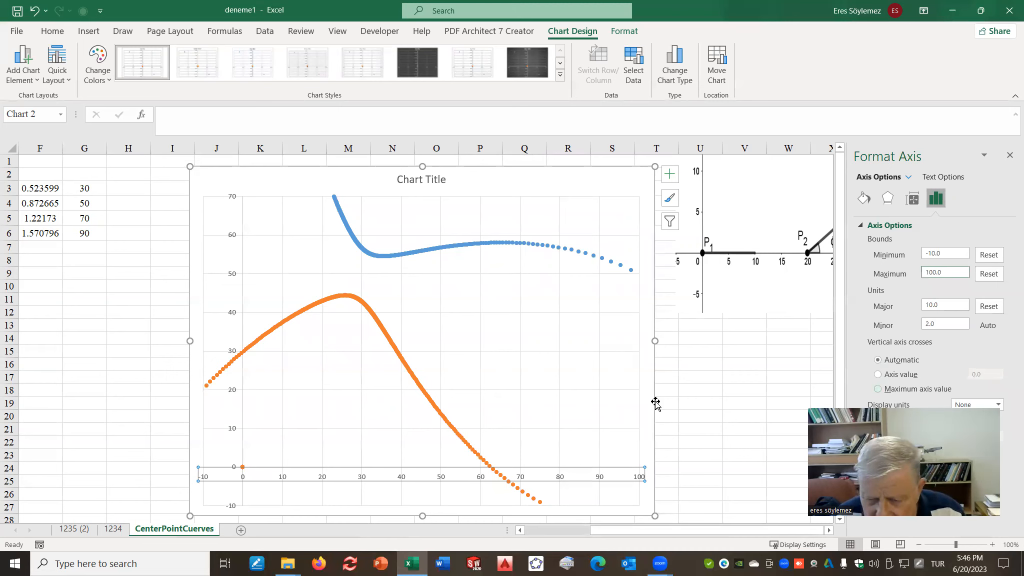
{"action": "left_click_drag", "start_coordinate": [655, 515], "coordinate": [666, 519]}
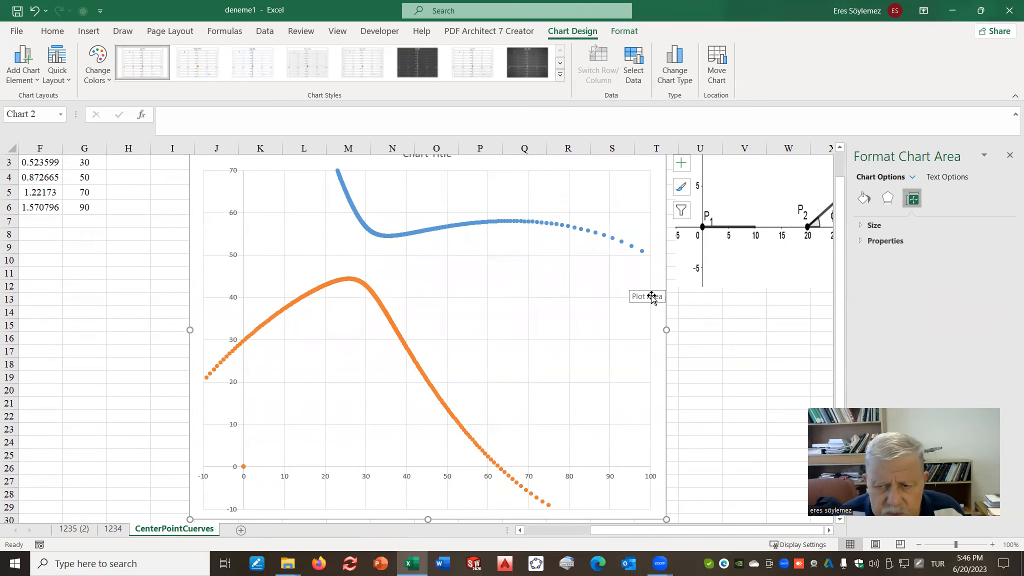
- Give the upper blue series built-in markers of size 7
{"action": "left_click", "coordinate": [417, 231]}
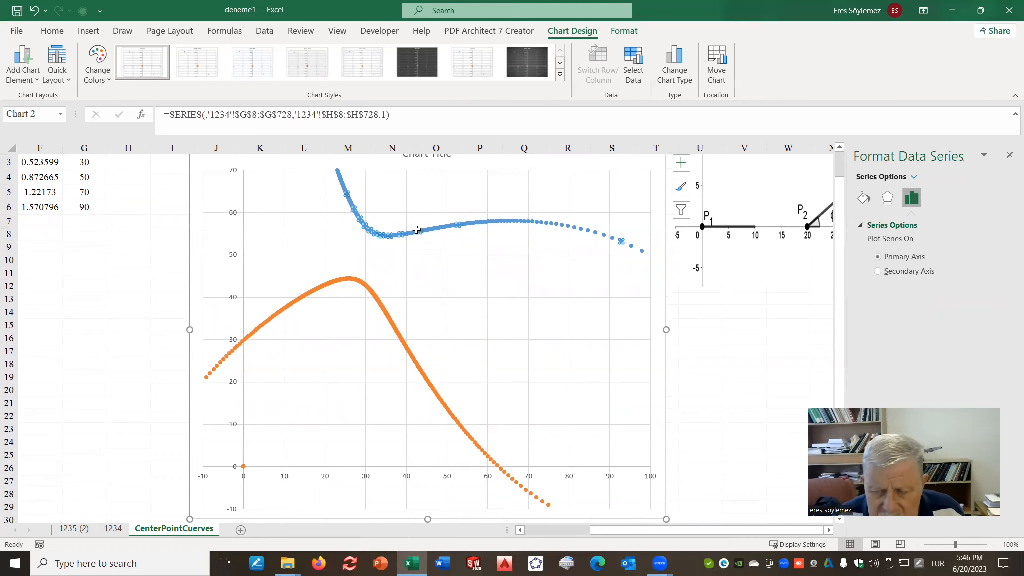
{"action": "left_click", "coordinate": [864, 199]}
{"action": "left_click", "coordinate": [913, 226]}
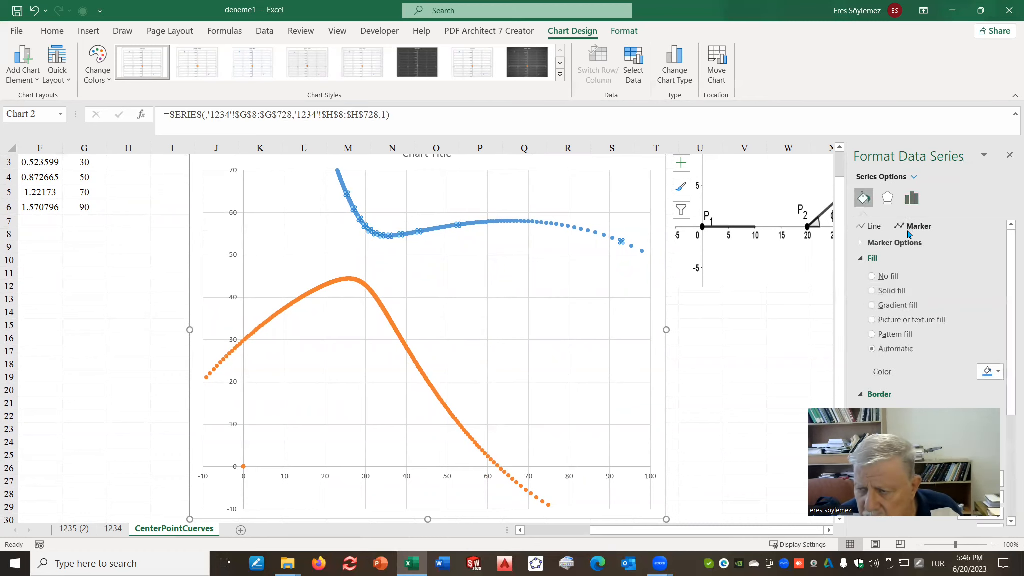
{"action": "left_click", "coordinate": [872, 289]}
{"action": "left_click", "coordinate": [932, 320]}
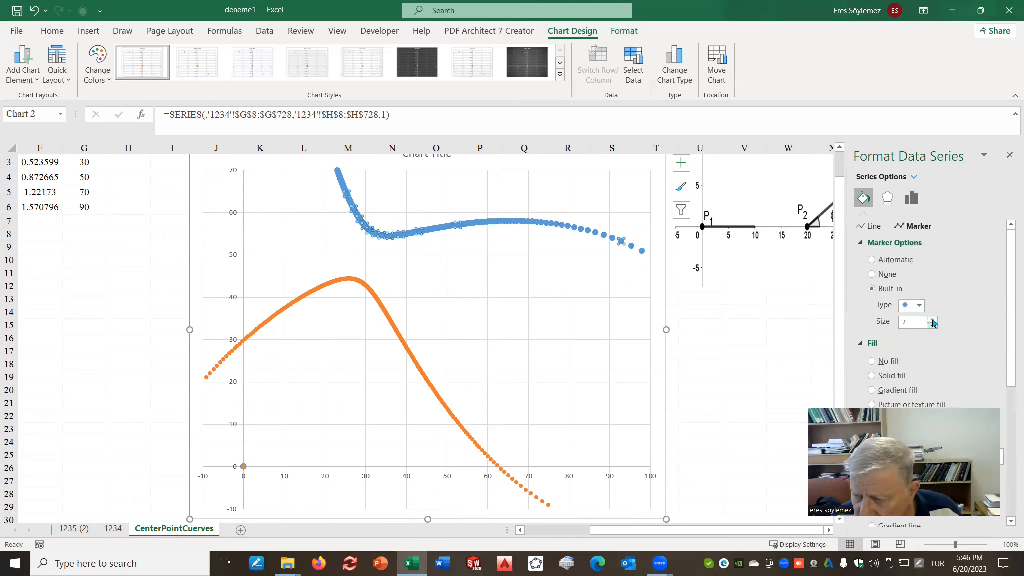
- Fill the upper series' markers with solid red
{"action": "left_click", "coordinate": [872, 376]}
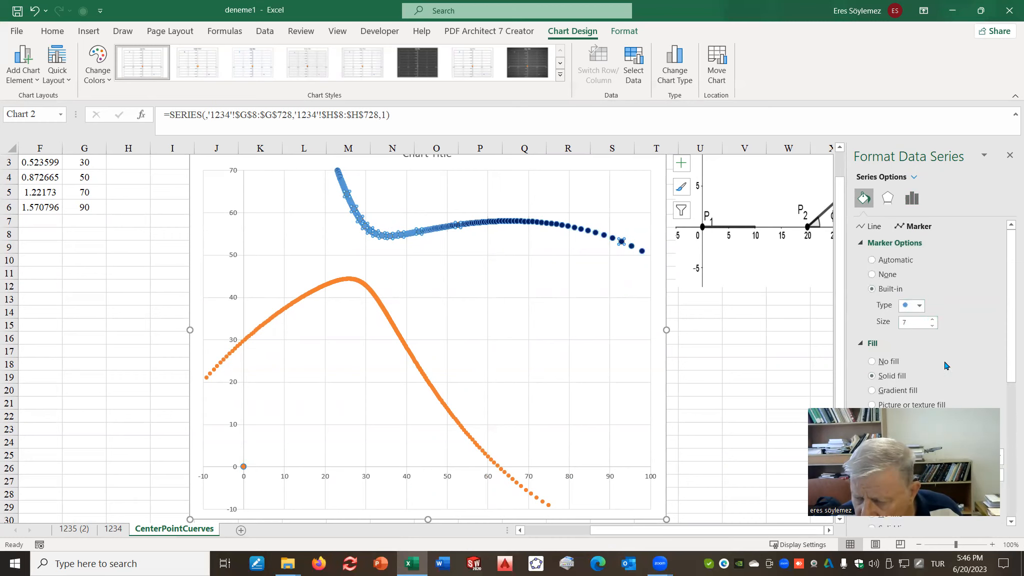
{"action": "scroll", "coordinate": [946, 366], "scroll_direction": "down", "scroll_amount": 3}
{"action": "left_click", "coordinate": [1001, 368]}
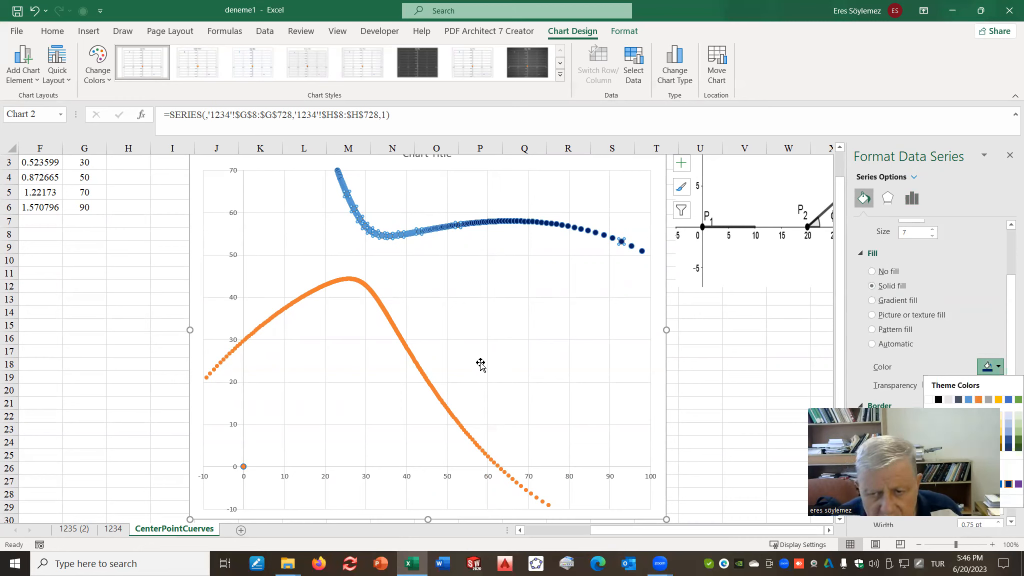
{"action": "left_click", "coordinate": [928, 484]}
- Give the upper series' markers a solid red border line
{"action": "scroll", "coordinate": [905, 365], "scroll_direction": "down", "scroll_amount": 2}
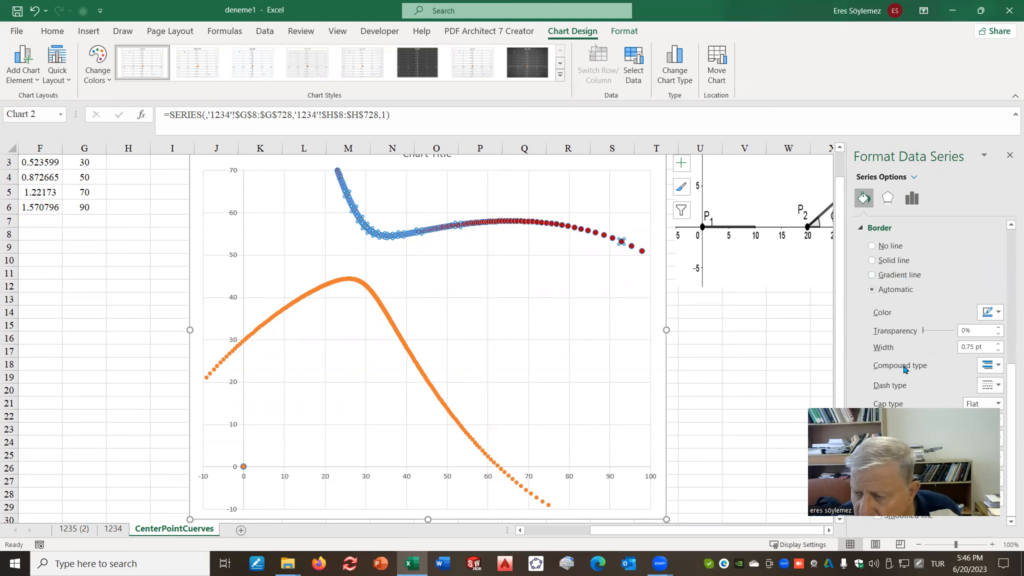
{"action": "left_click", "coordinate": [873, 261]}
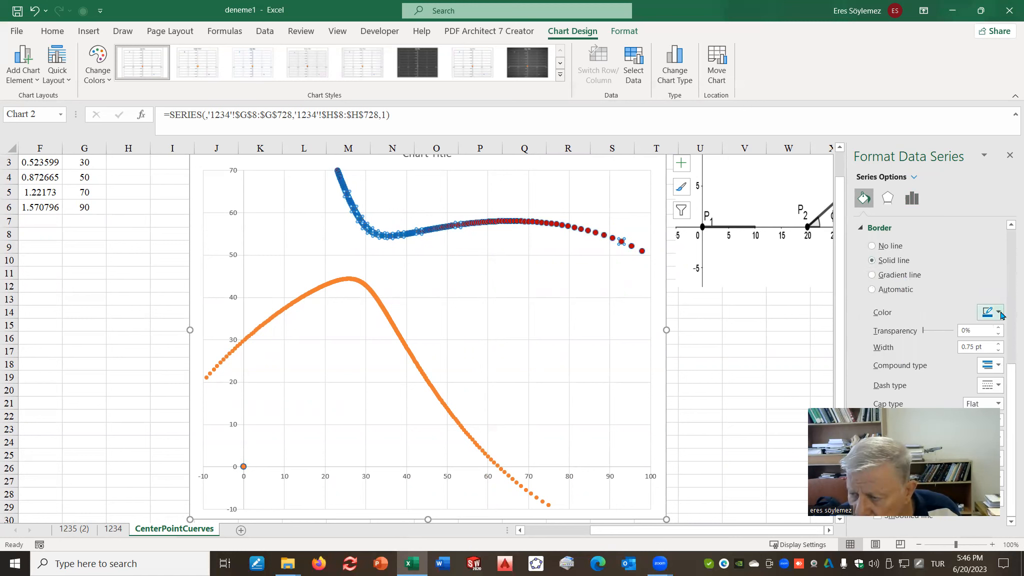
{"action": "left_click", "coordinate": [993, 312]}
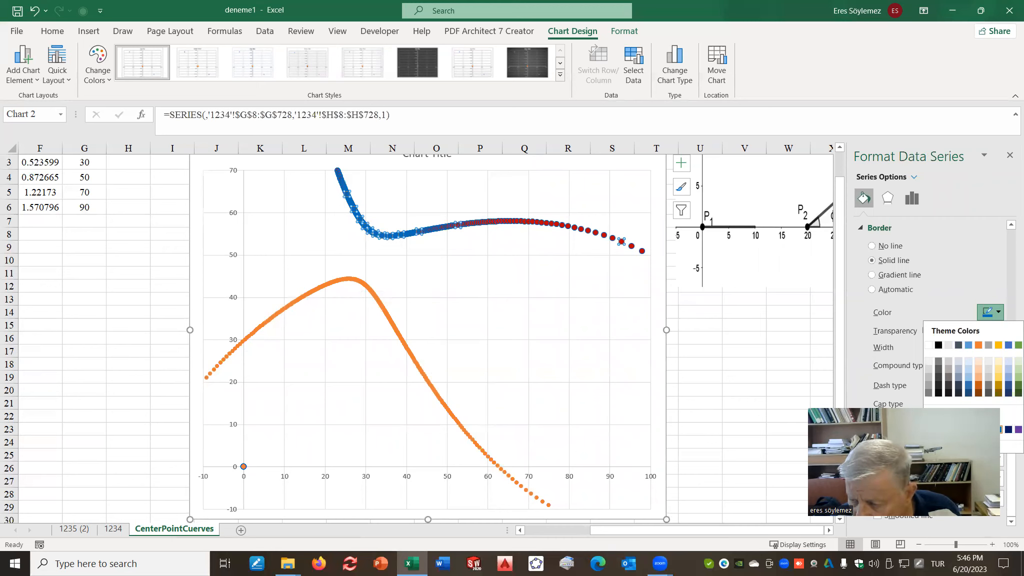
- Give the lower orange series built-in markers of size 3
{"action": "left_click", "coordinate": [423, 375]}
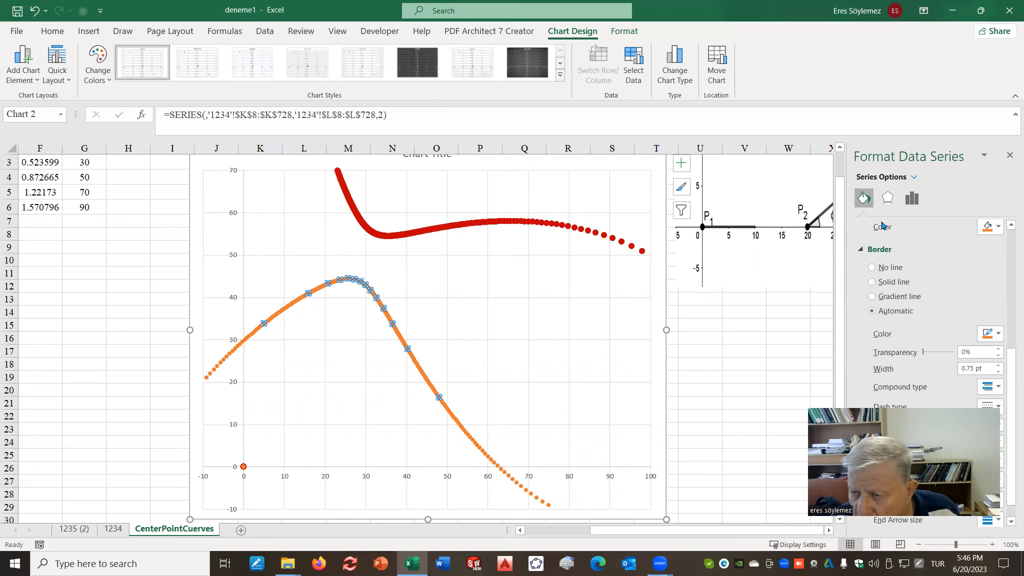
{"action": "scroll", "coordinate": [915, 280], "scroll_direction": "up", "scroll_amount": 5}
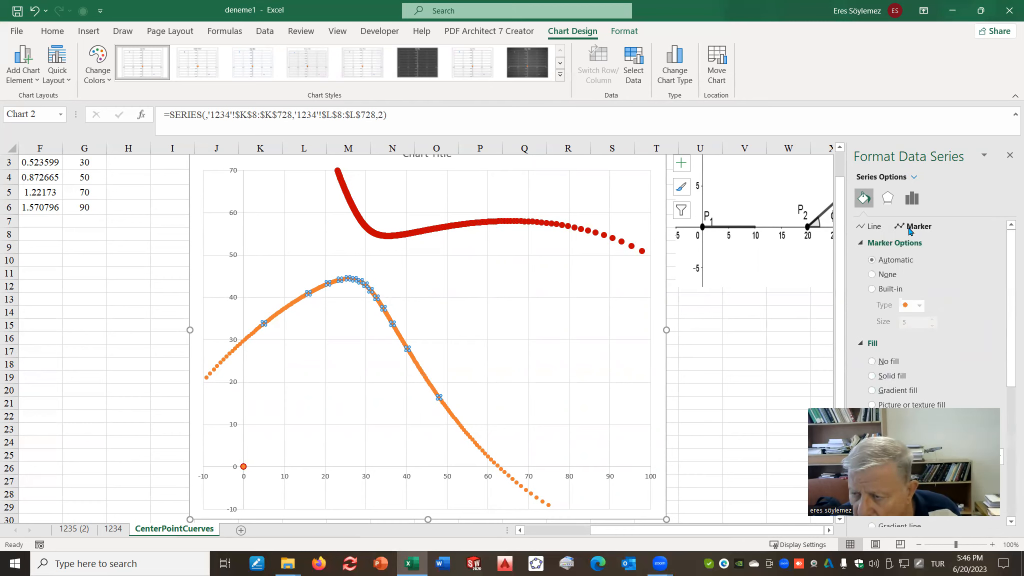
{"action": "left_click", "coordinate": [872, 289]}
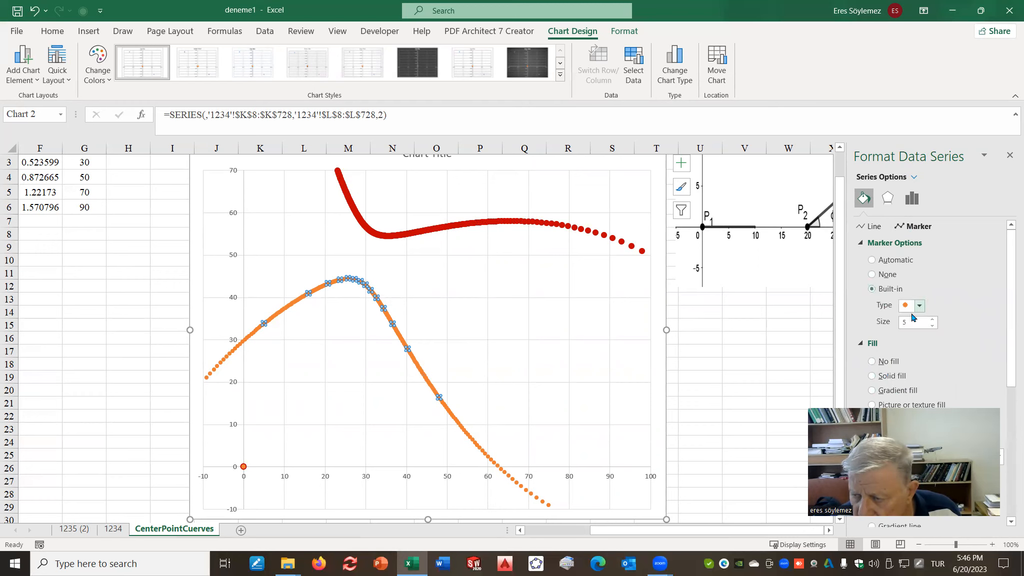
{"action": "left_click", "coordinate": [933, 326]}
{"action": "left_click", "coordinate": [932, 326]}
{"action": "left_click", "coordinate": [932, 326]}
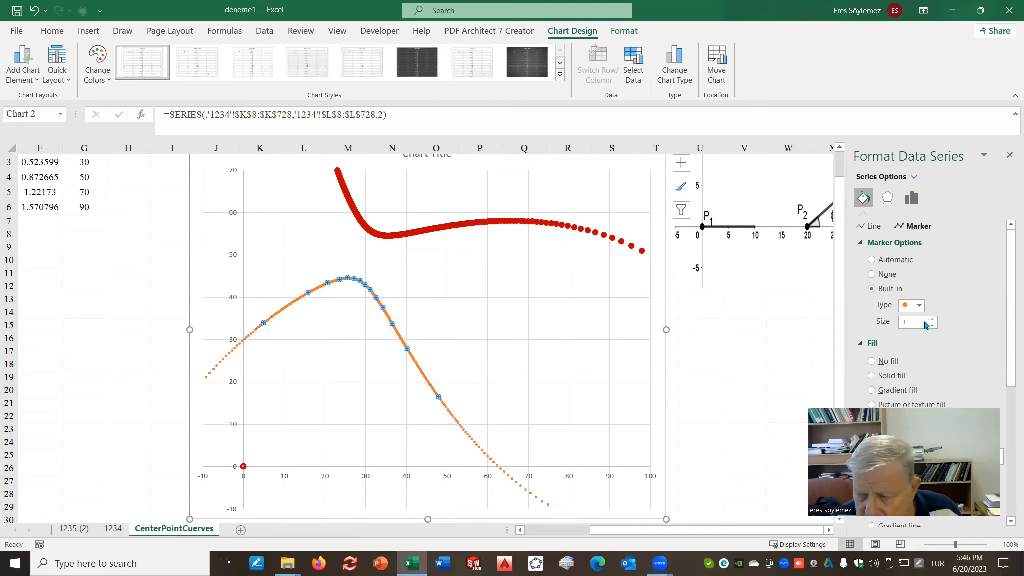
- Give the lower series' markers a solid red fill and a solid red border line
{"action": "left_click", "coordinate": [872, 376]}
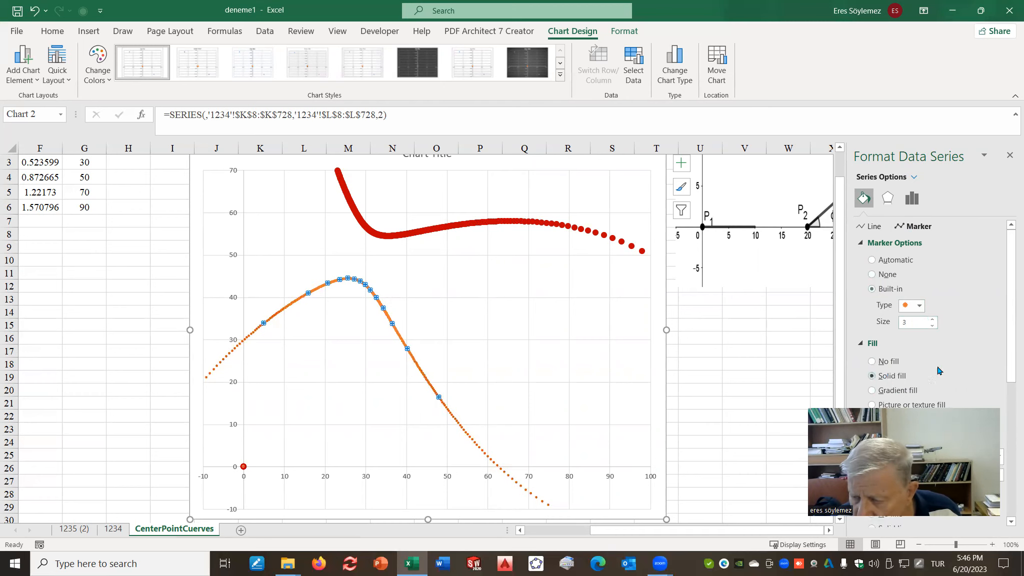
{"action": "scroll", "coordinate": [880, 380], "scroll_direction": "down", "scroll_amount": 3}
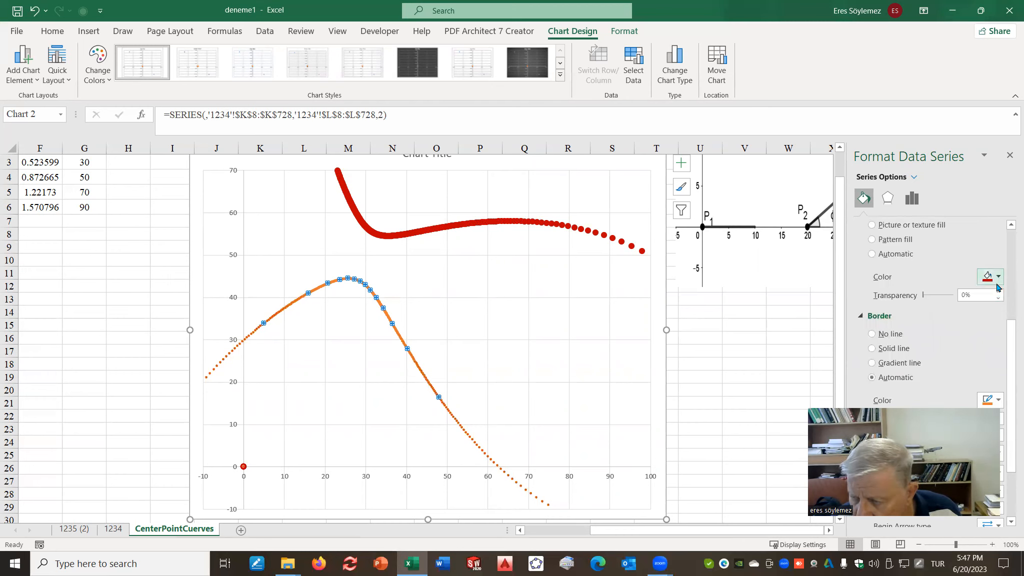
{"action": "left_click", "coordinate": [873, 349]}
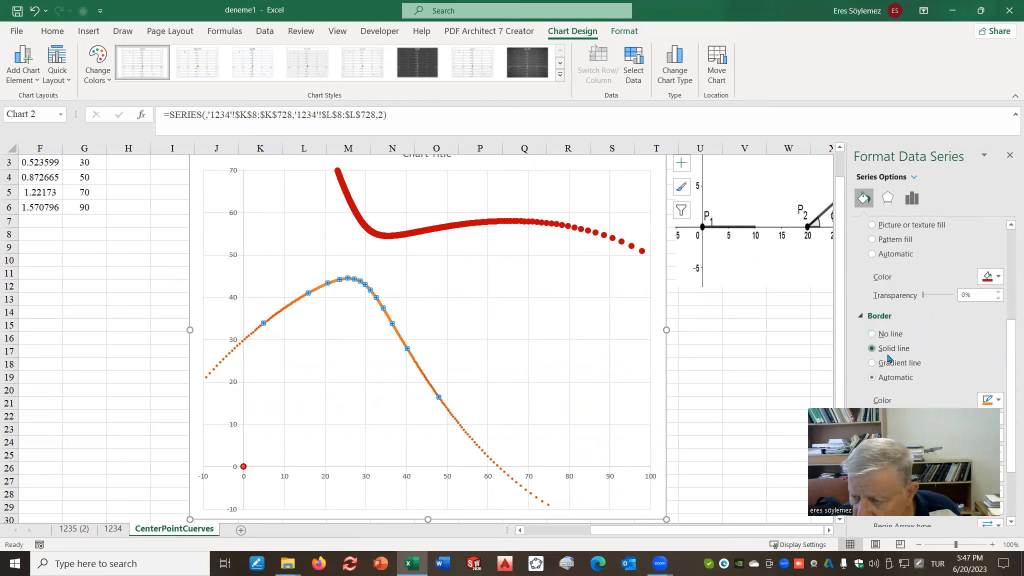
{"action": "left_click", "coordinate": [999, 401]}
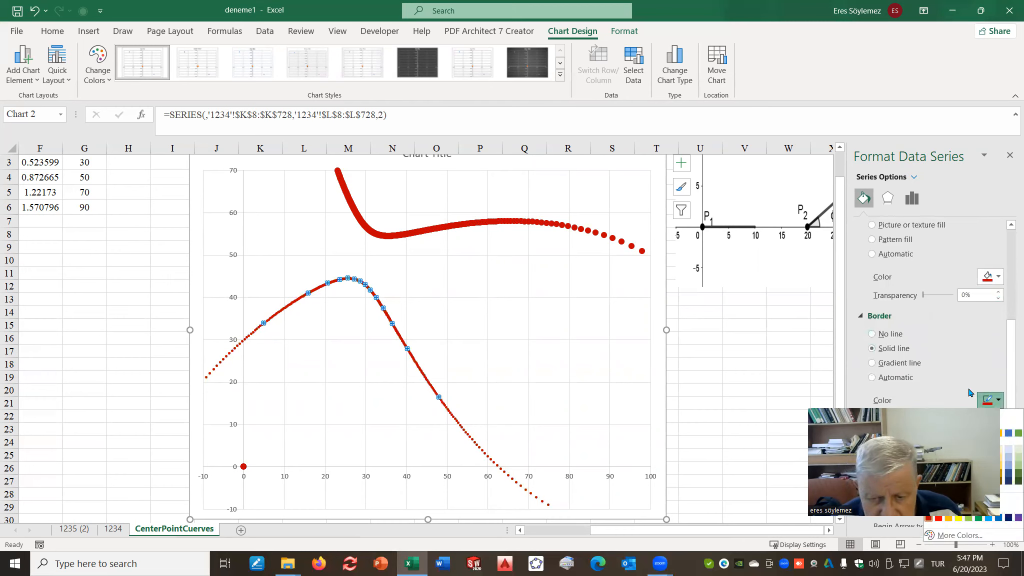
{"action": "left_click", "coordinate": [477, 226]}
{"action": "scroll", "coordinate": [921, 255], "scroll_direction": "up", "scroll_amount": 4}
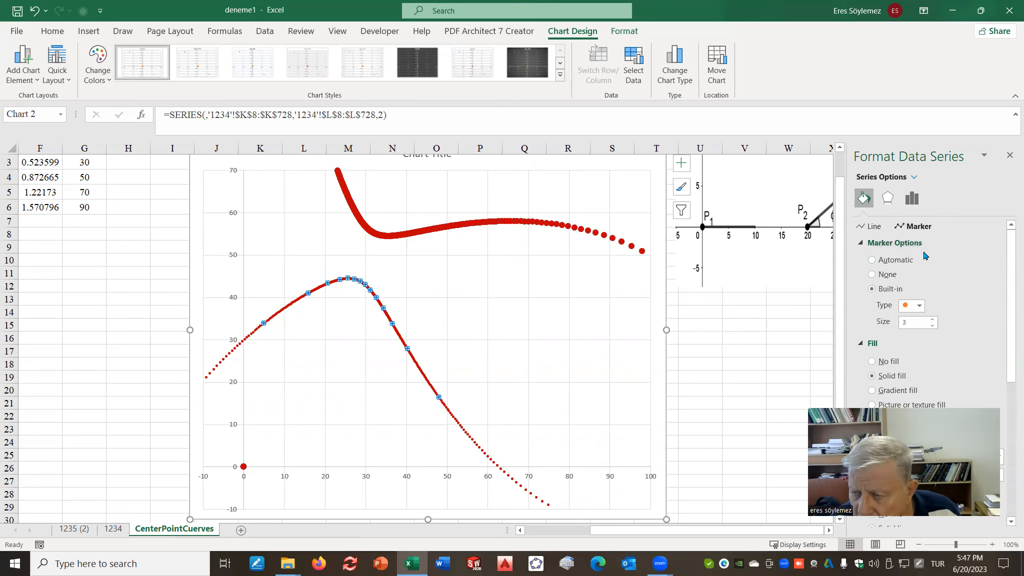
- Reduce the upper series' marker size to 3 to match the lower series, and close the formatting pane
{"action": "left_click", "coordinate": [522, 222]}
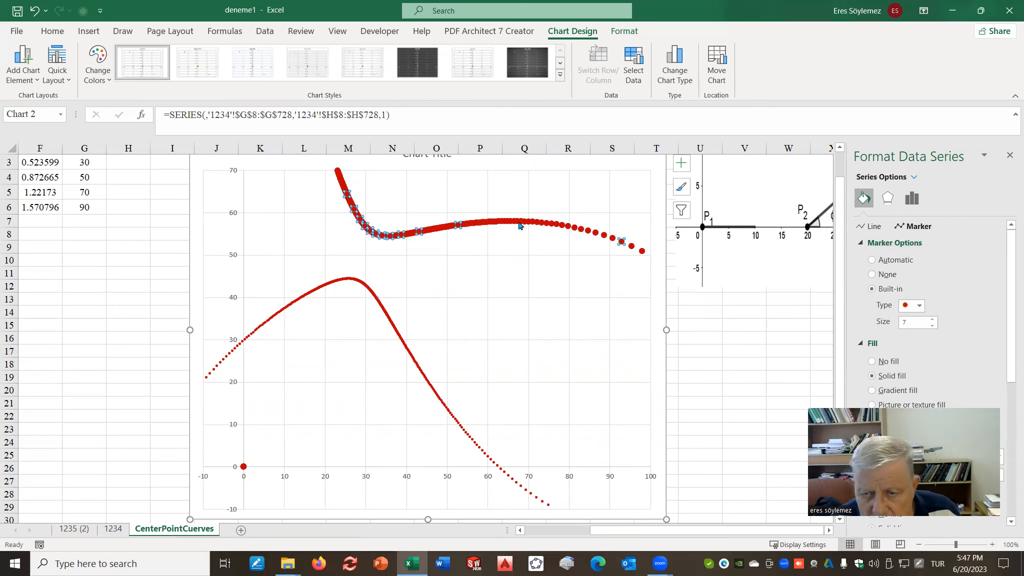
{"action": "left_click", "coordinate": [932, 325]}
{"action": "left_click", "coordinate": [932, 325]}
{"action": "left_click", "coordinate": [933, 326]}
{"action": "left_click", "coordinate": [933, 325]}
{"action": "left_click", "coordinate": [538, 307]}
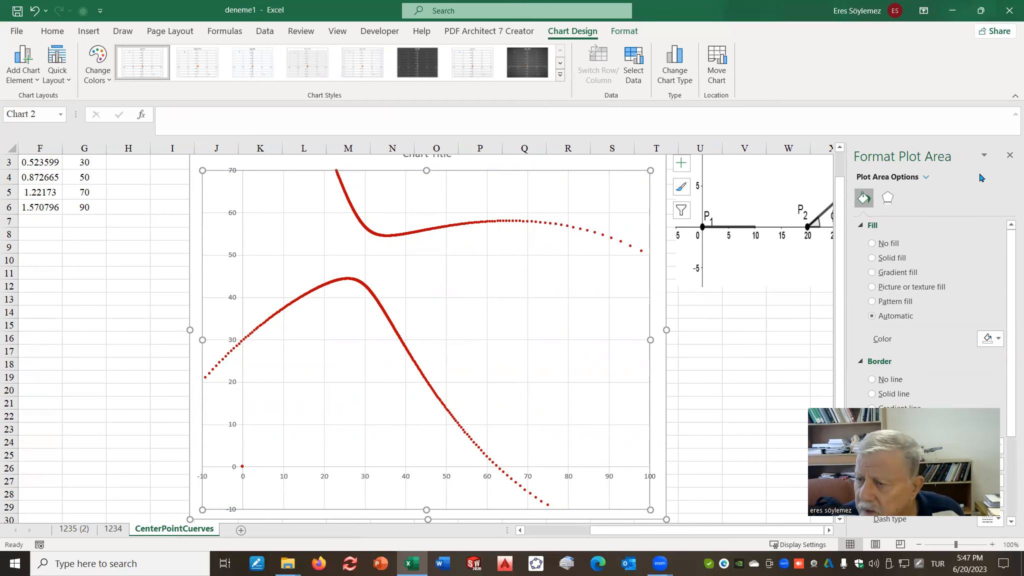
{"action": "left_click", "coordinate": [1009, 155]}
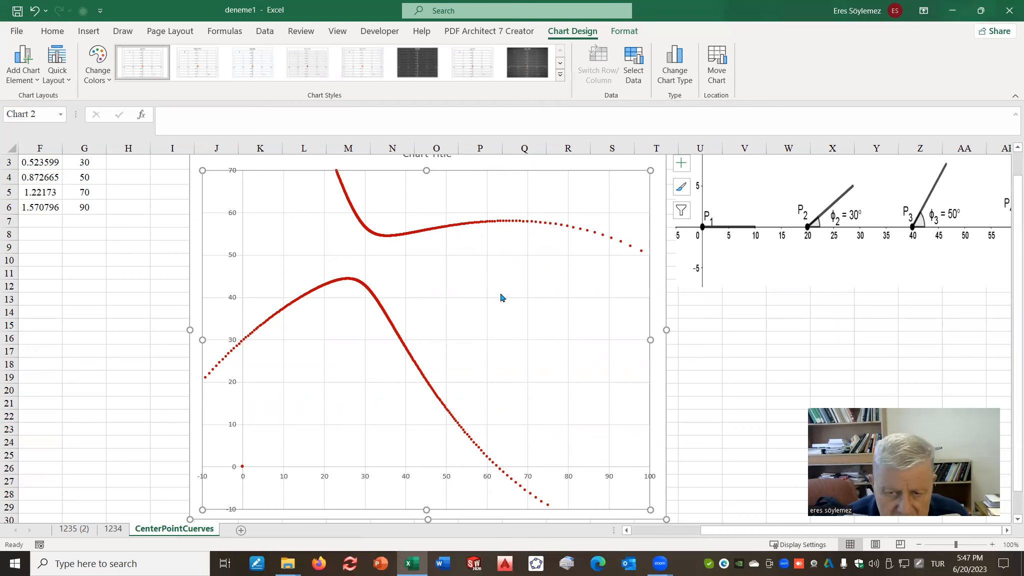
- Add a data label to the upper curve's point near x = 60, place it above the curve, and change its text to m1234
{"action": "left_click", "coordinate": [486, 224]}
{"action": "left_click", "coordinate": [485, 222]}
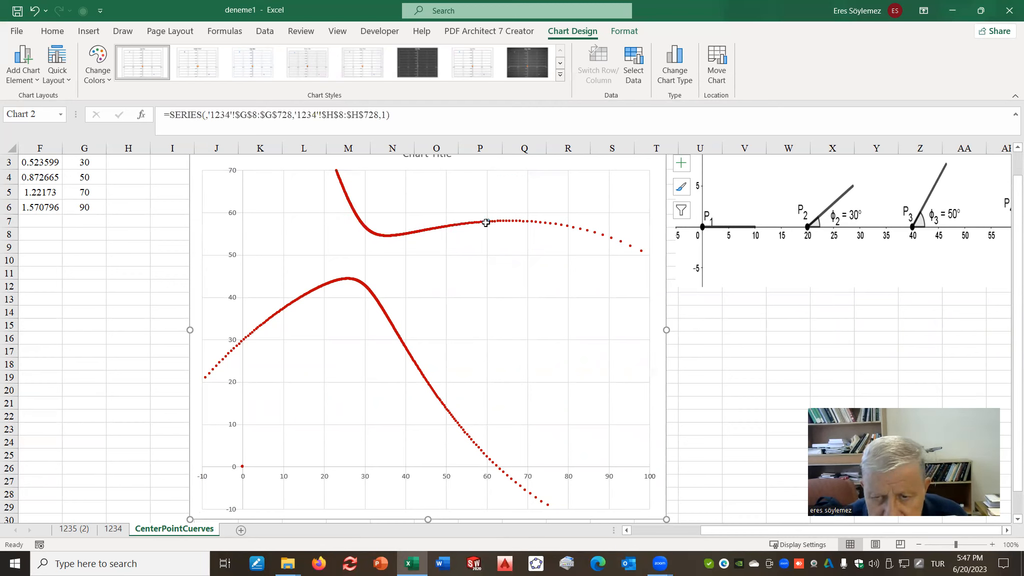
{"action": "right_click", "coordinate": [485, 222]}
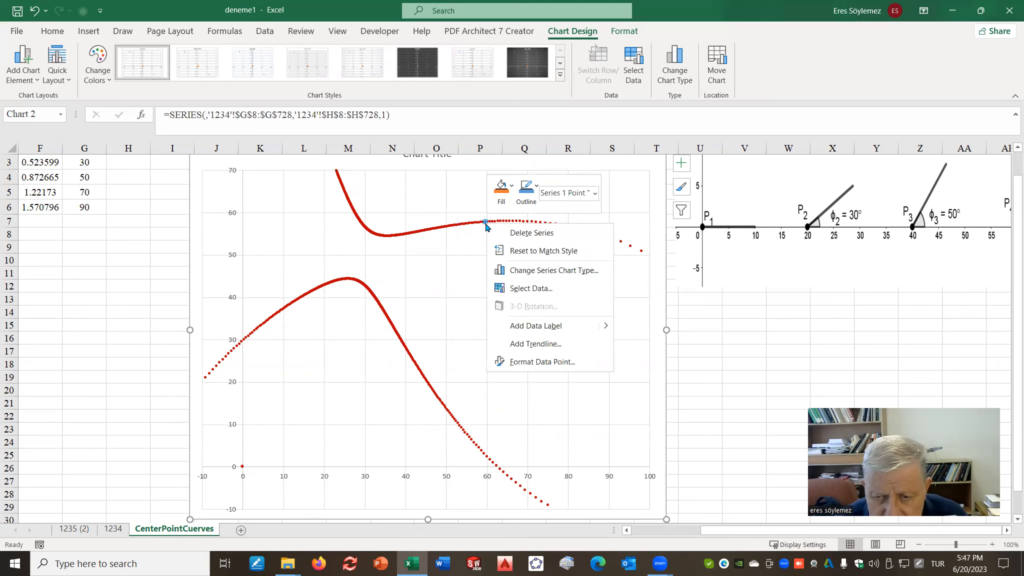
{"action": "left_click", "coordinate": [540, 321]}
{"action": "left_click_drag", "start_coordinate": [504, 221], "coordinate": [530, 204]}
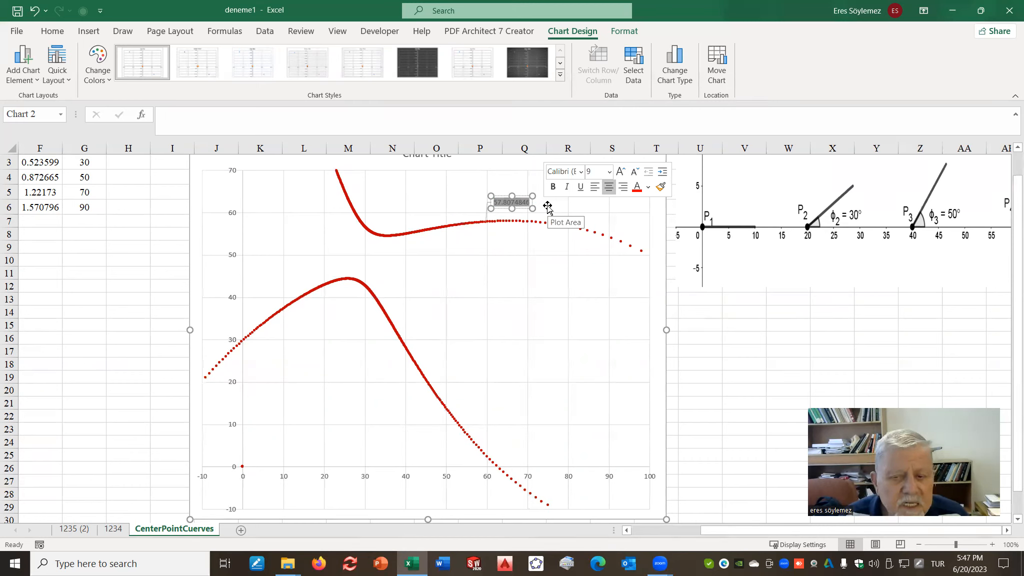
{"action": "type", "text": "m1234"}
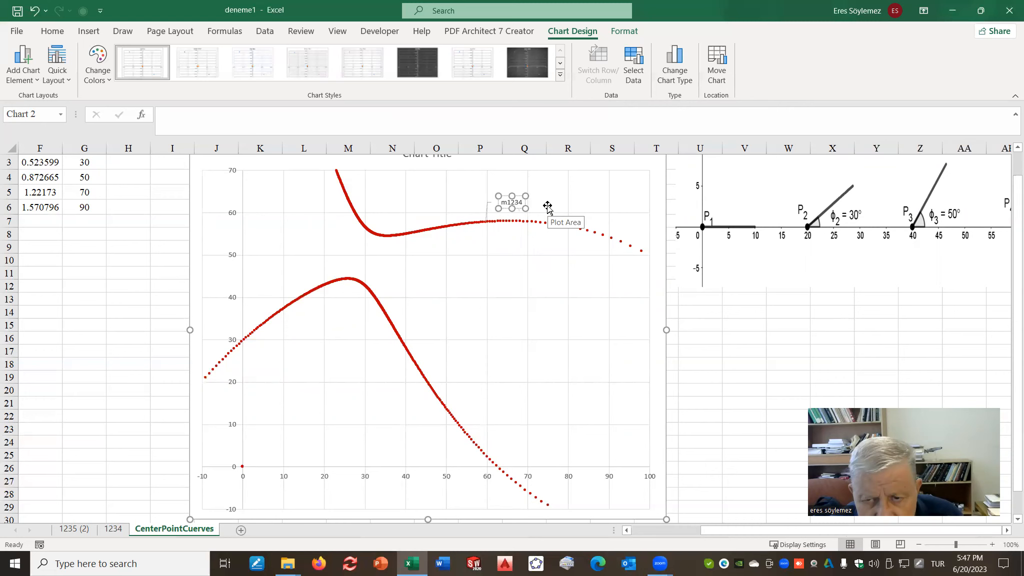
- Format the m1234 label text as bold at font size 12
{"action": "double_click", "coordinate": [503, 202]}
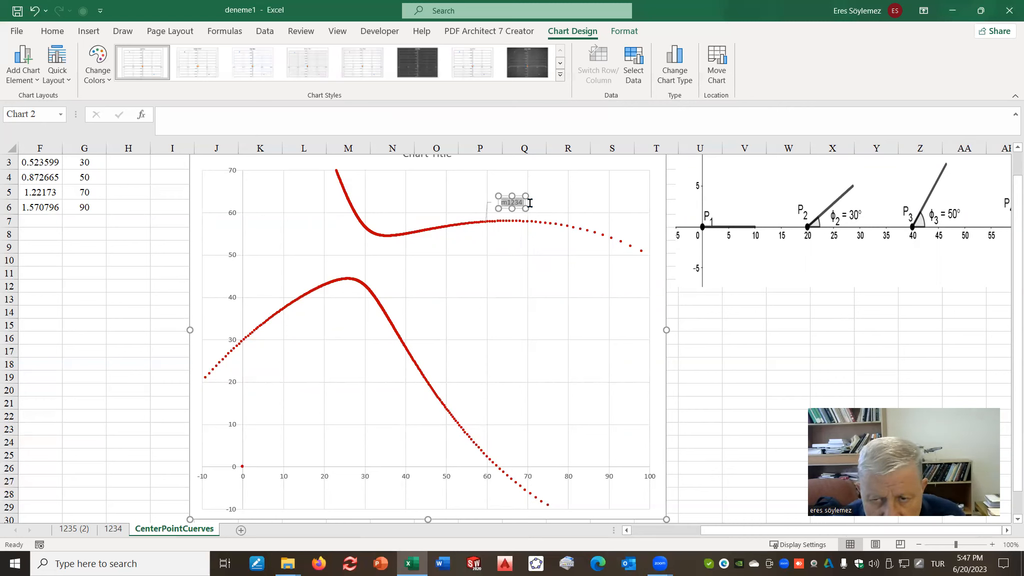
{"action": "left_click", "coordinate": [43, 32]}
{"action": "left_click", "coordinate": [207, 55]}
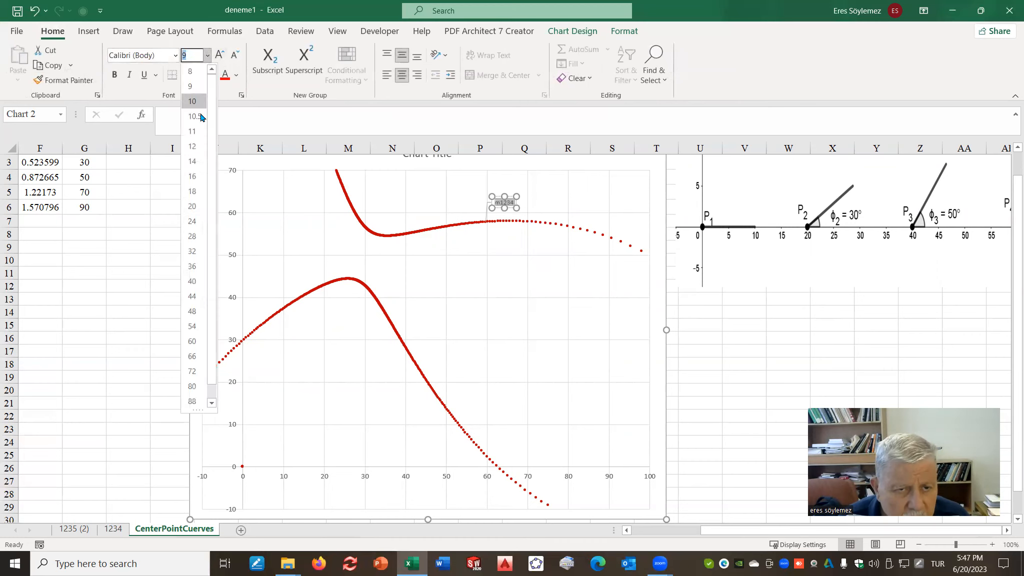
{"action": "left_click", "coordinate": [192, 146]}
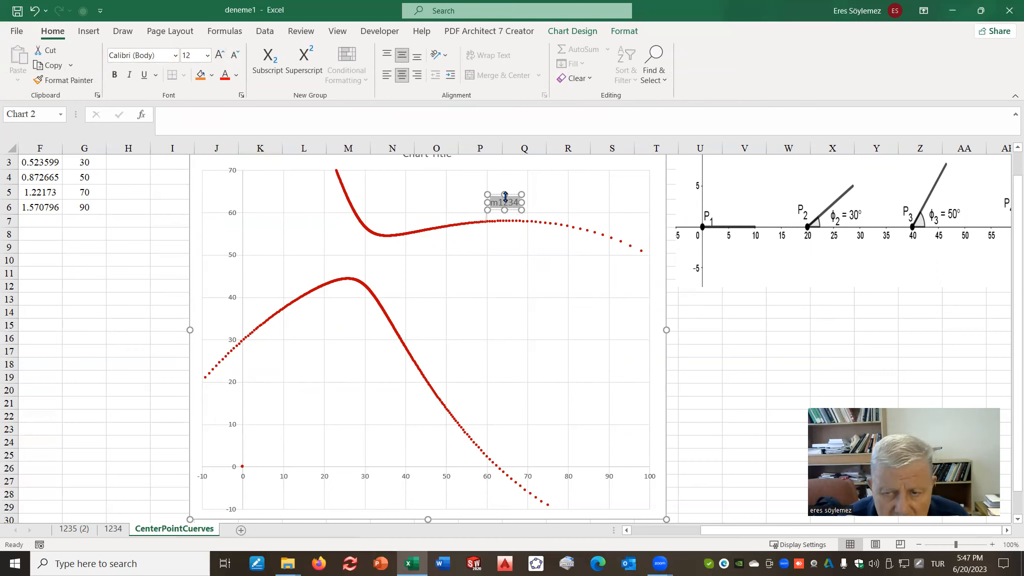
{"action": "left_click", "coordinate": [114, 75]}
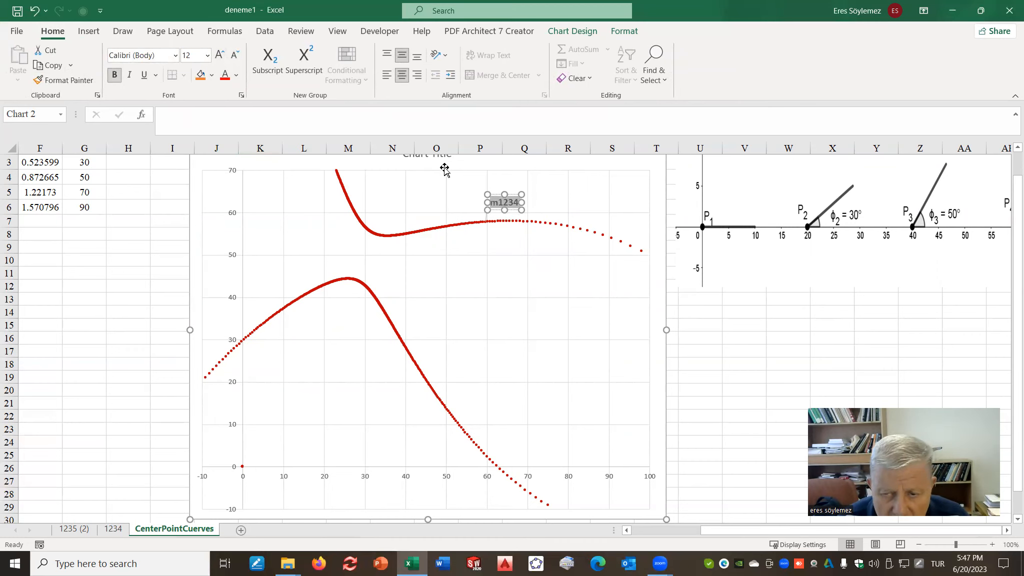
- Make the digits 1234 in the m1234 label subscript
{"action": "left_click", "coordinate": [504, 201]}
{"action": "left_click_drag", "start_coordinate": [503, 201], "coordinate": [520, 200]}
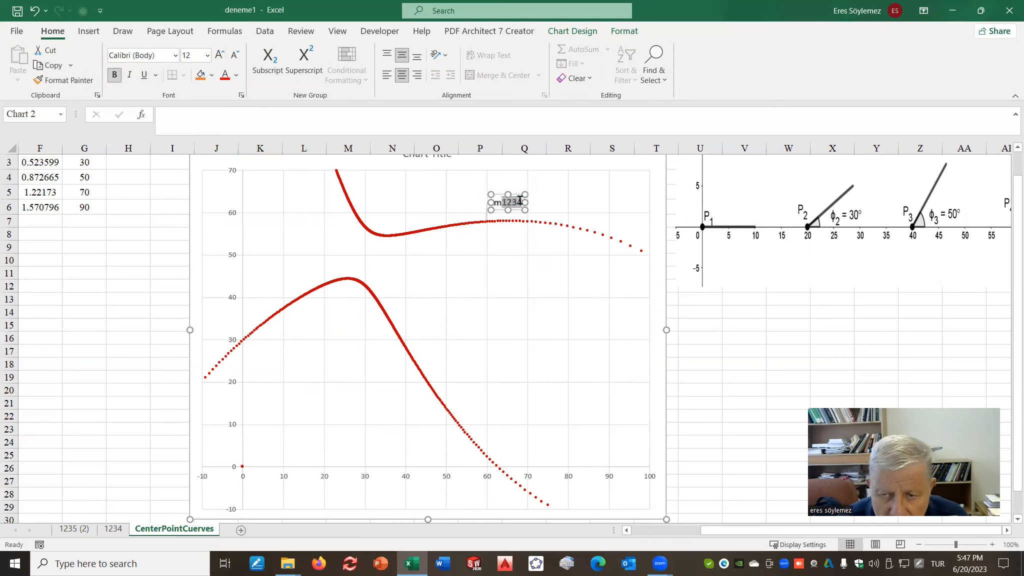
{"action": "left_click", "coordinate": [268, 65]}
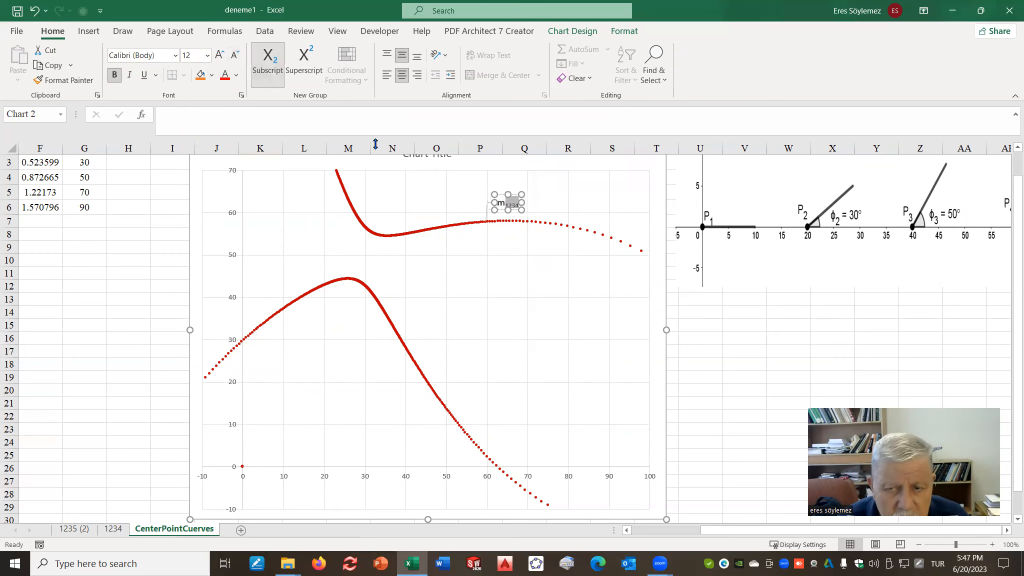
{"action": "left_click", "coordinate": [483, 249]}
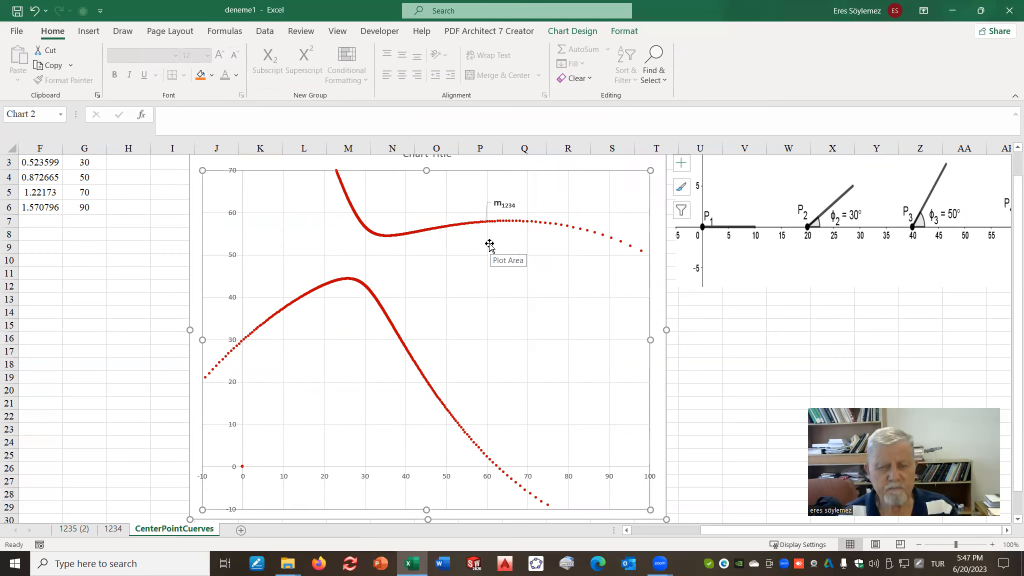
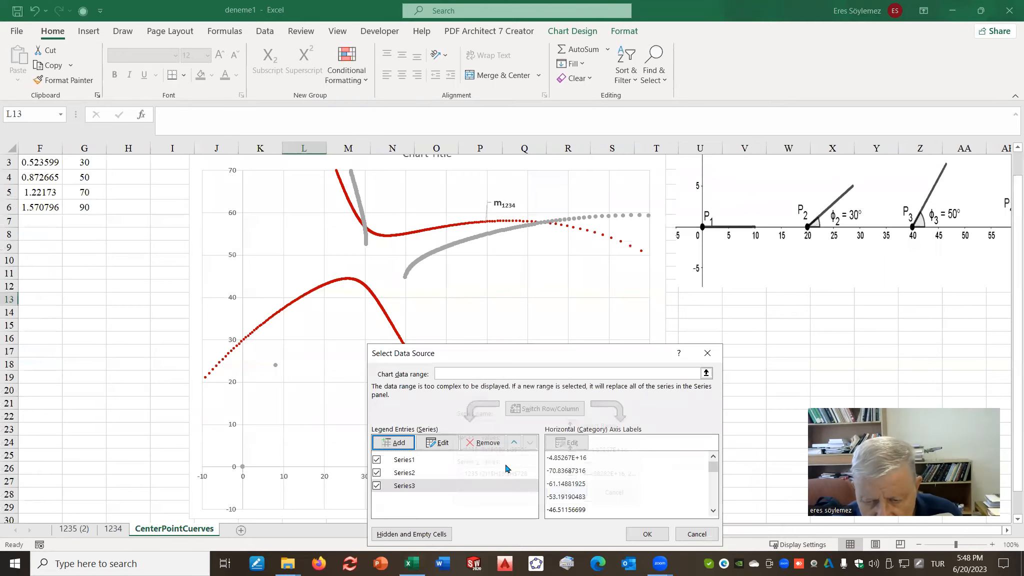
- Add a fourth chart series with X values from the R2 column K8:K728 on sheet 1235 (2)
{"action": "left_click", "coordinate": [400, 445]}
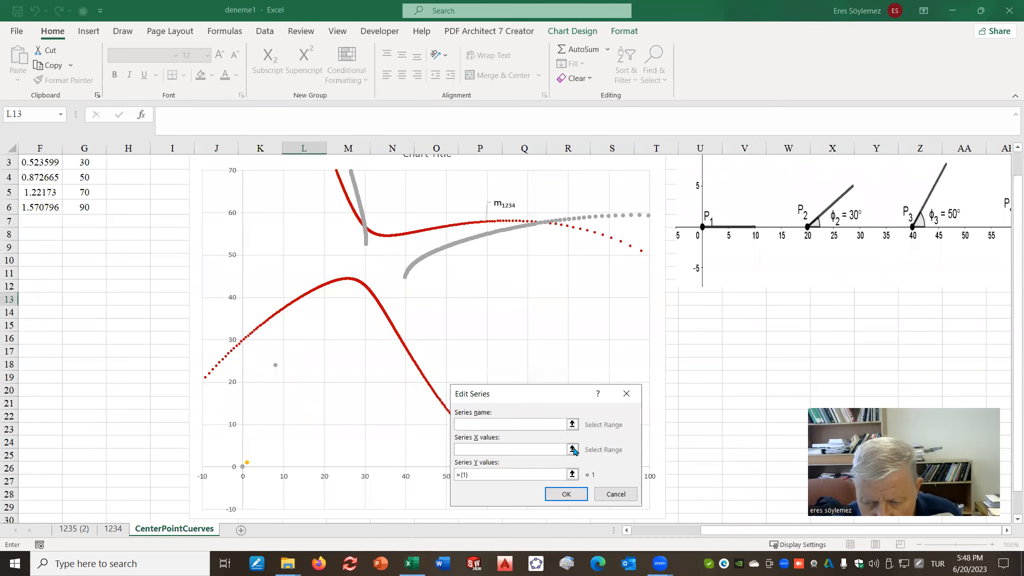
{"action": "left_click", "coordinate": [572, 449]}
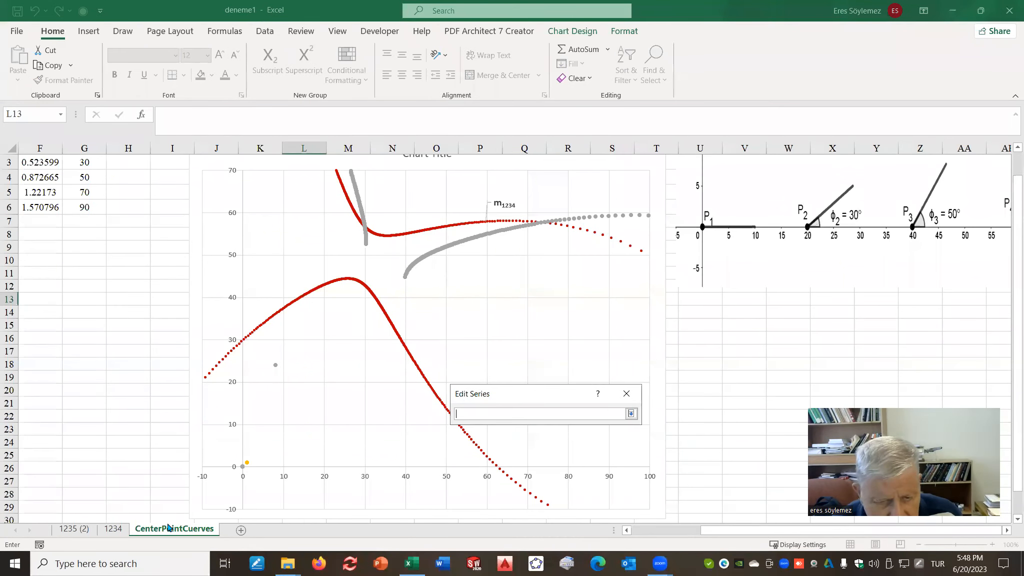
{"action": "left_click", "coordinate": [70, 530]}
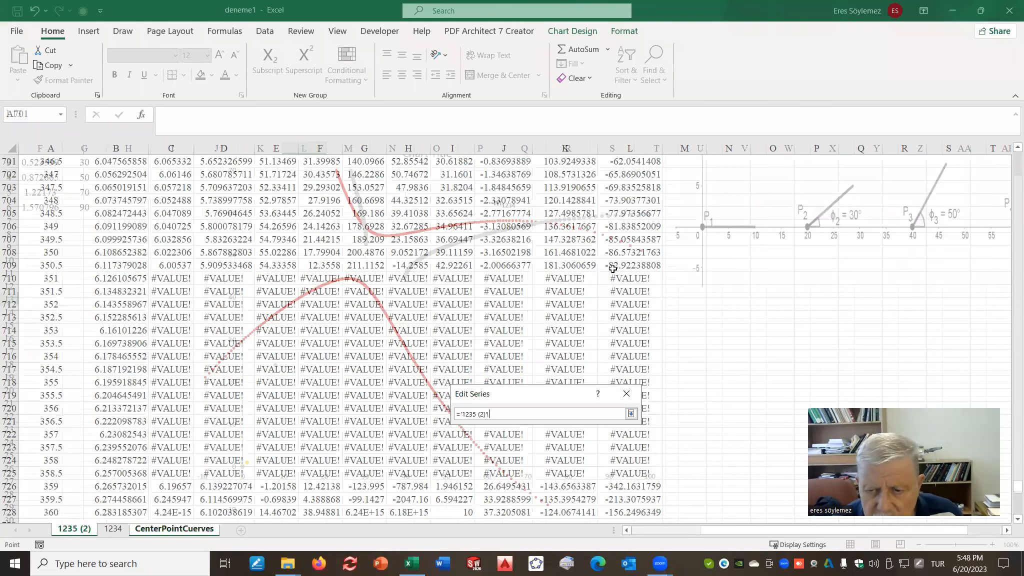
{"action": "scroll", "coordinate": [628, 218], "scroll_direction": "up", "scroll_amount": 20}
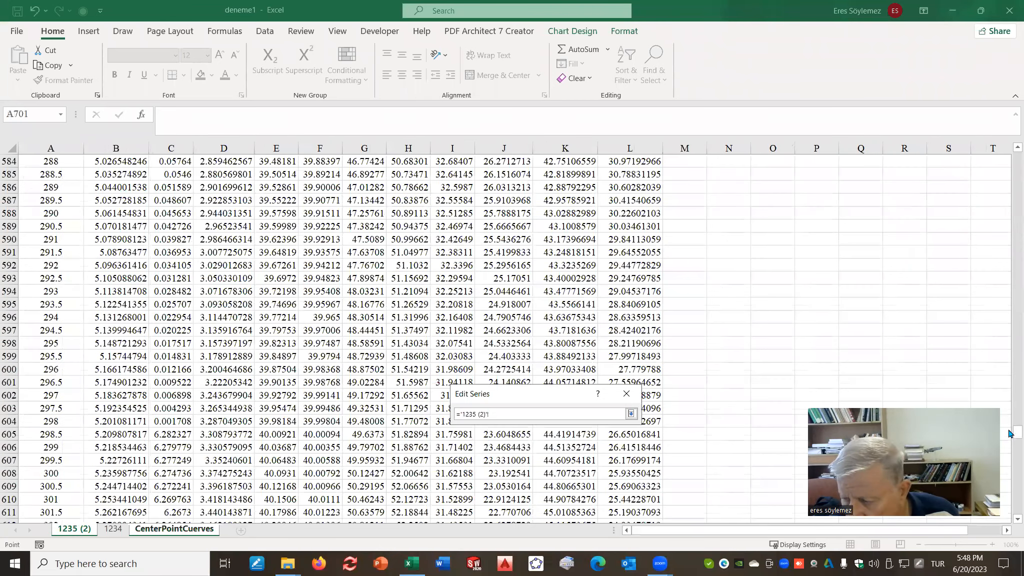
{"action": "left_click_drag", "start_coordinate": [1017, 431], "coordinate": [1017, 159]}
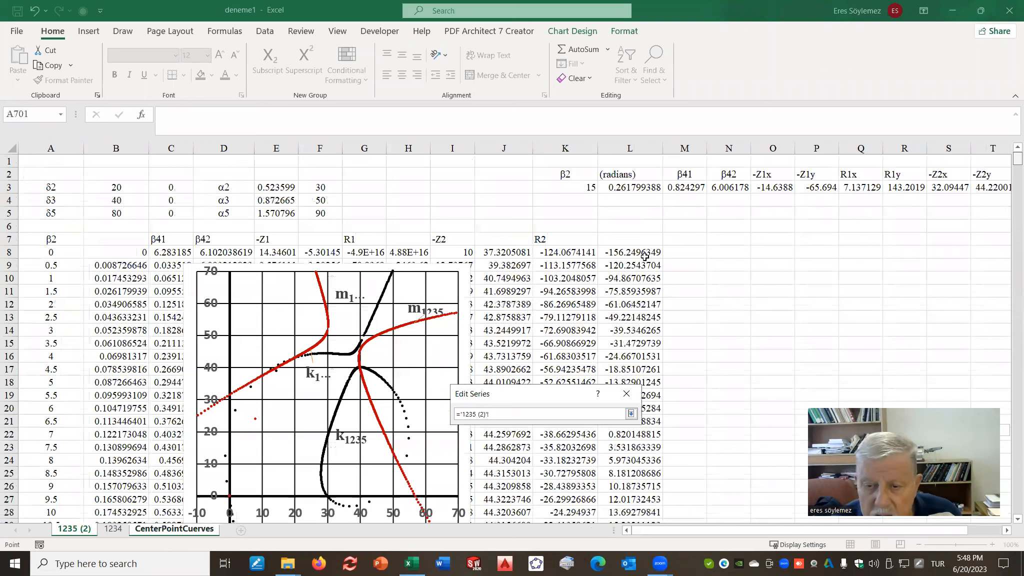
{"action": "left_click", "coordinate": [555, 249]}
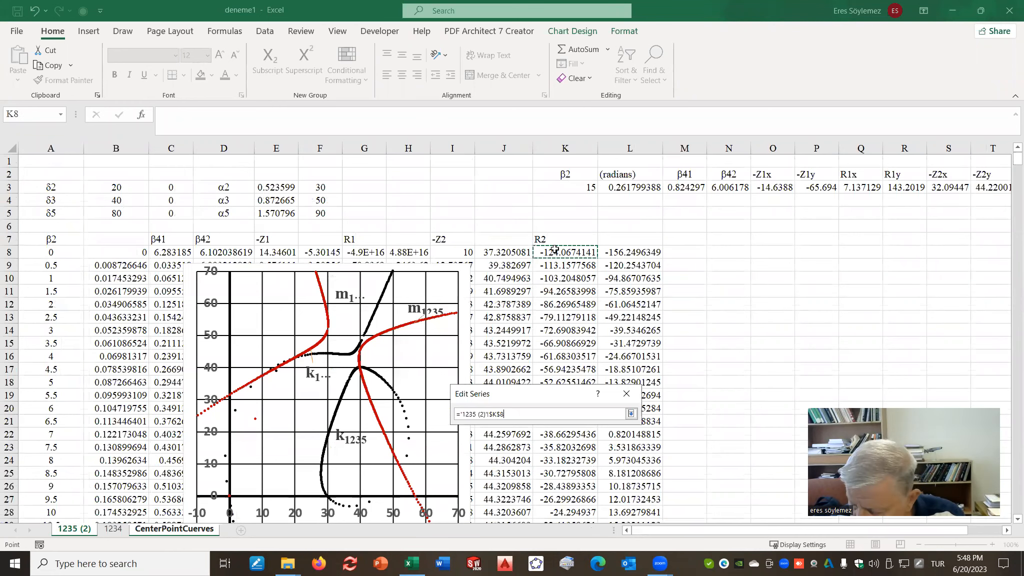
{"action": "key", "text": "ctrl+shift+Down"}
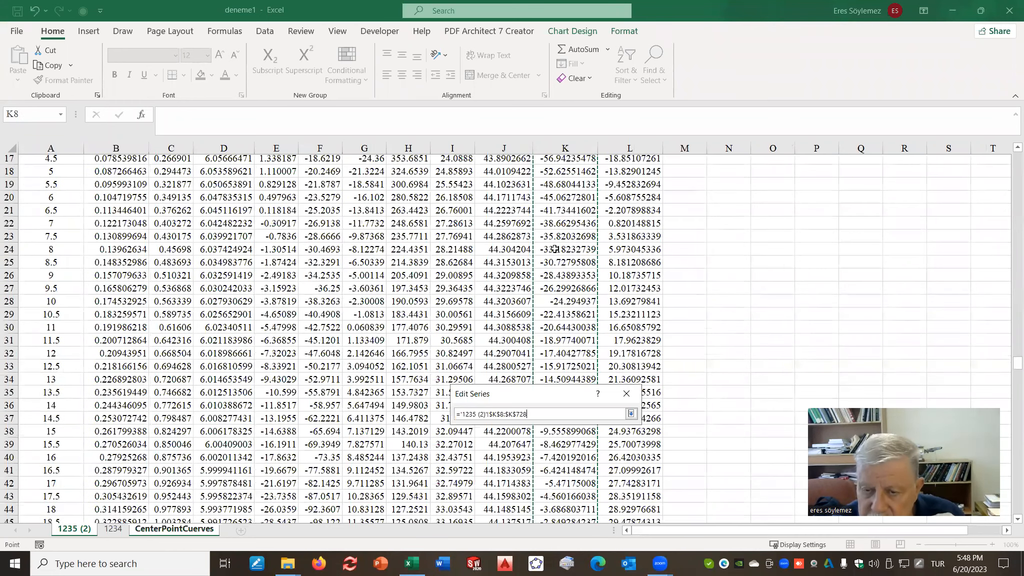
{"action": "left_click", "coordinate": [632, 414]}
- Give the gray R1 series from sheet 1235 (2) built-in markers of size 3
{"action": "left_click", "coordinate": [864, 198]}
{"action": "left_click", "coordinate": [919, 227]}
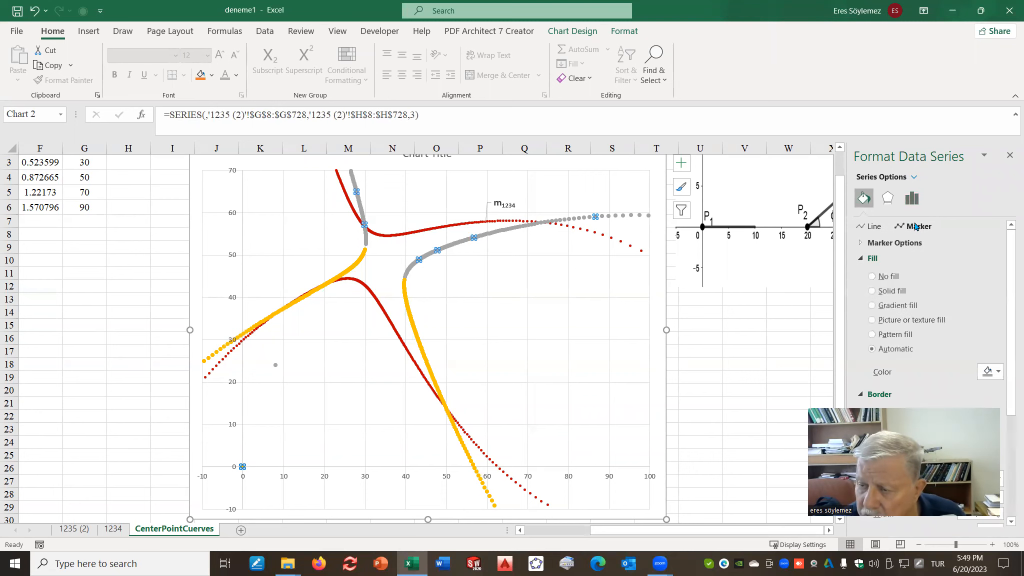
{"action": "left_click", "coordinate": [885, 243]}
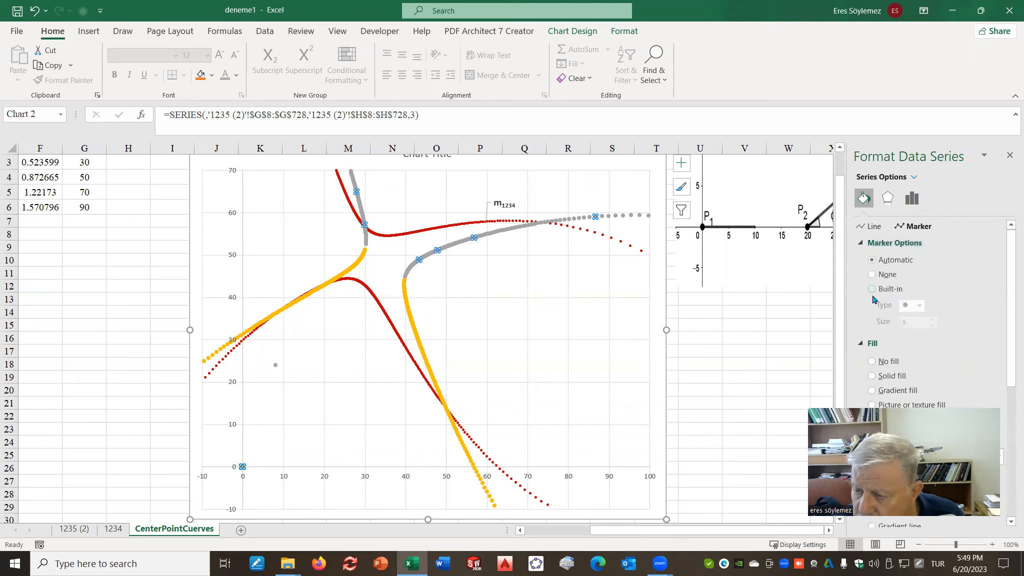
{"action": "left_click", "coordinate": [874, 289]}
{"action": "left_click", "coordinate": [932, 326]}
{"action": "left_click", "coordinate": [932, 326]}
{"action": "scroll", "coordinate": [943, 353], "scroll_direction": "down", "scroll_amount": 3}
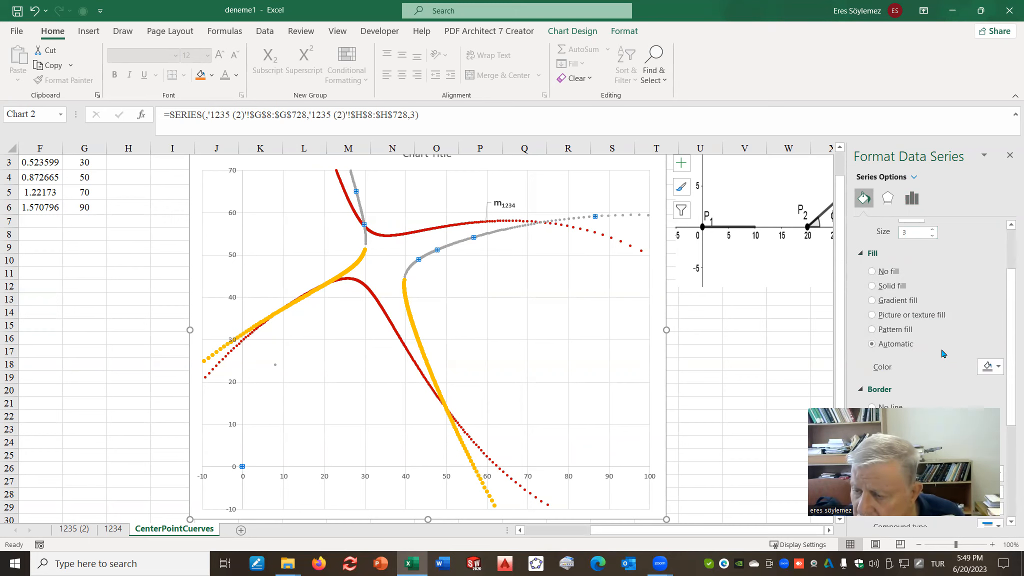
- Give the gray series' markers a solid red fill and a solid red border line, accepting the complex formatting
{"action": "left_click", "coordinate": [879, 286]}
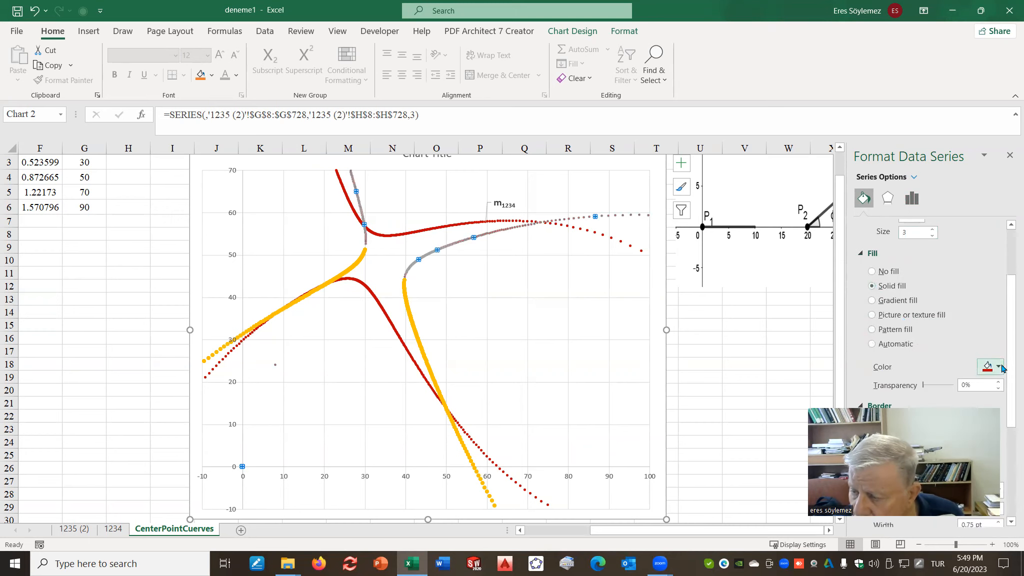
{"action": "left_click", "coordinate": [999, 367]}
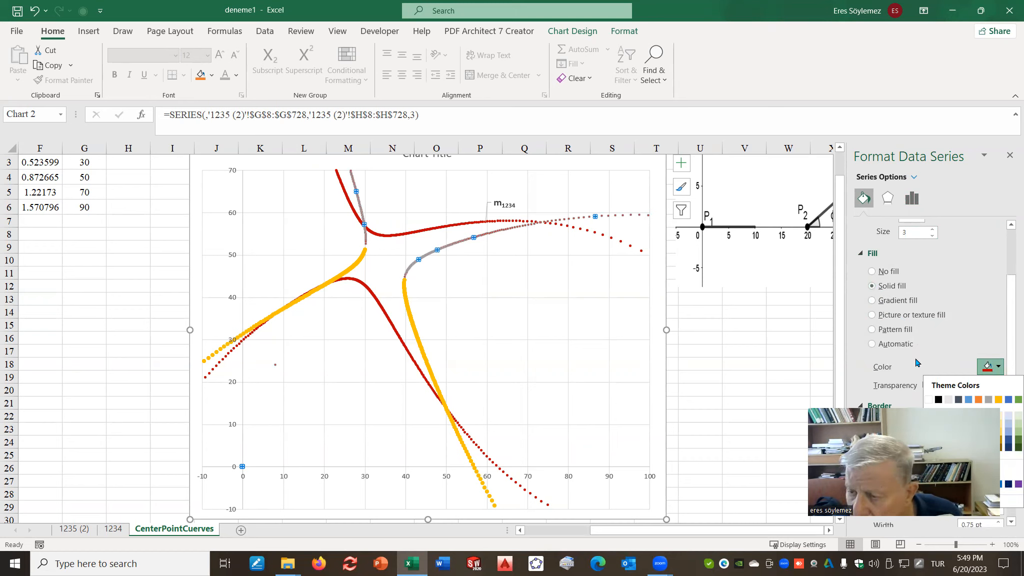
{"action": "scroll", "coordinate": [917, 362], "scroll_direction": "down", "scroll_amount": 3}
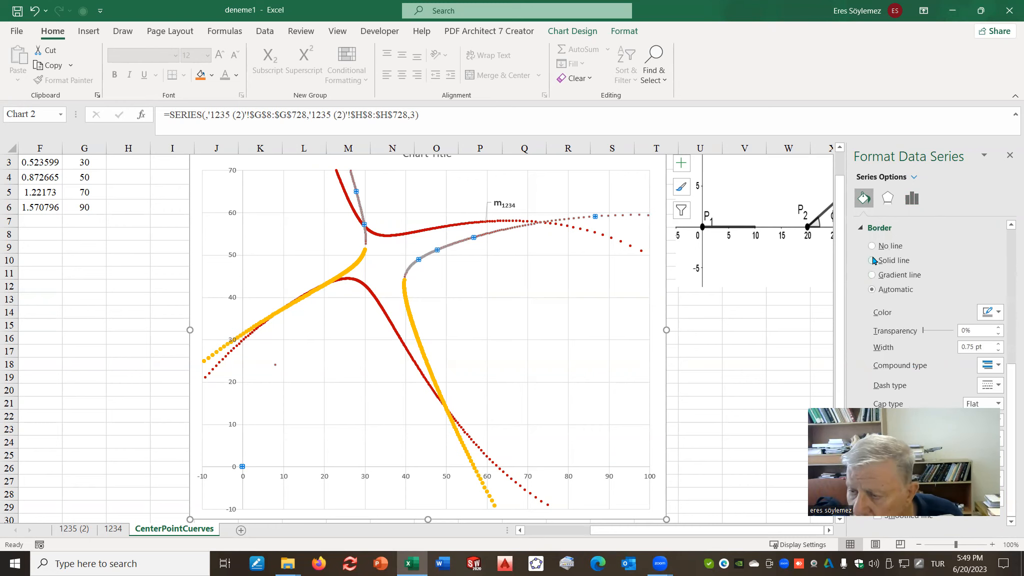
{"action": "left_click", "coordinate": [873, 260]}
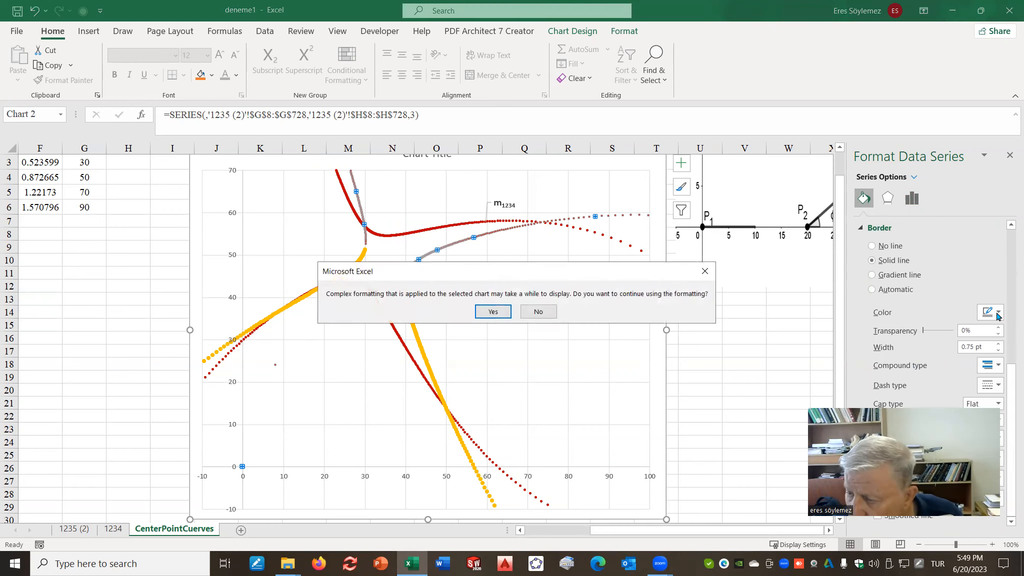
{"action": "left_click", "coordinate": [489, 312]}
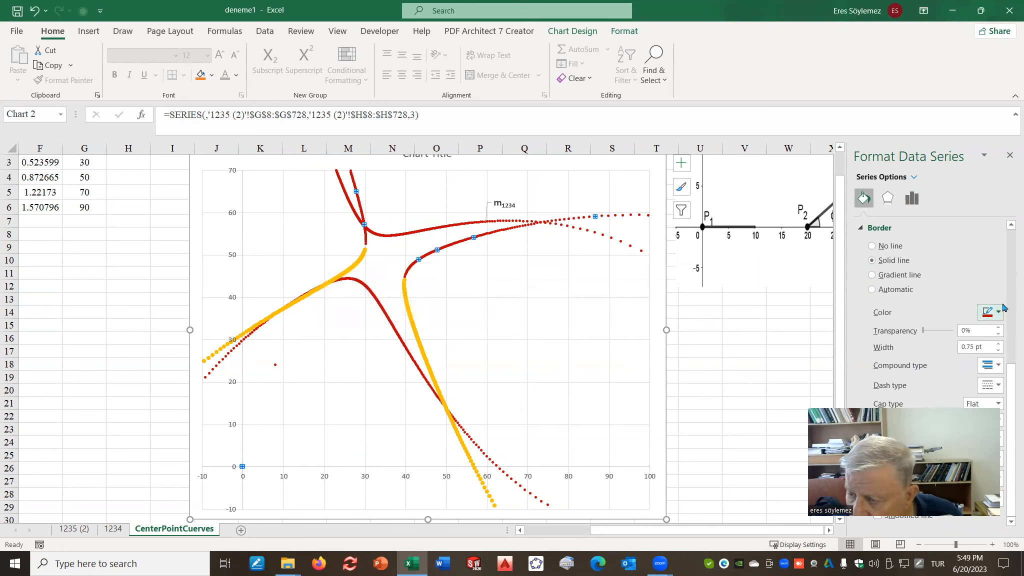
- Recolor the marker fill and border of the R1 series from sheet 1235 (2) dark blue
{"action": "left_click", "coordinate": [997, 313]}
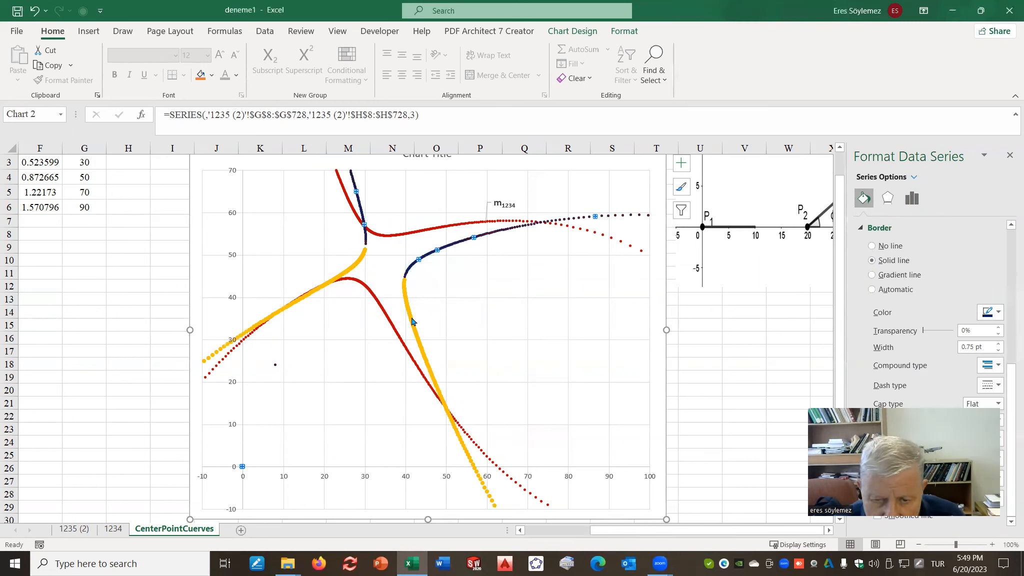
- Give the orange R2 series from sheet 1235 (2) built-in markers of size 3
{"action": "left_click", "coordinate": [413, 321]}
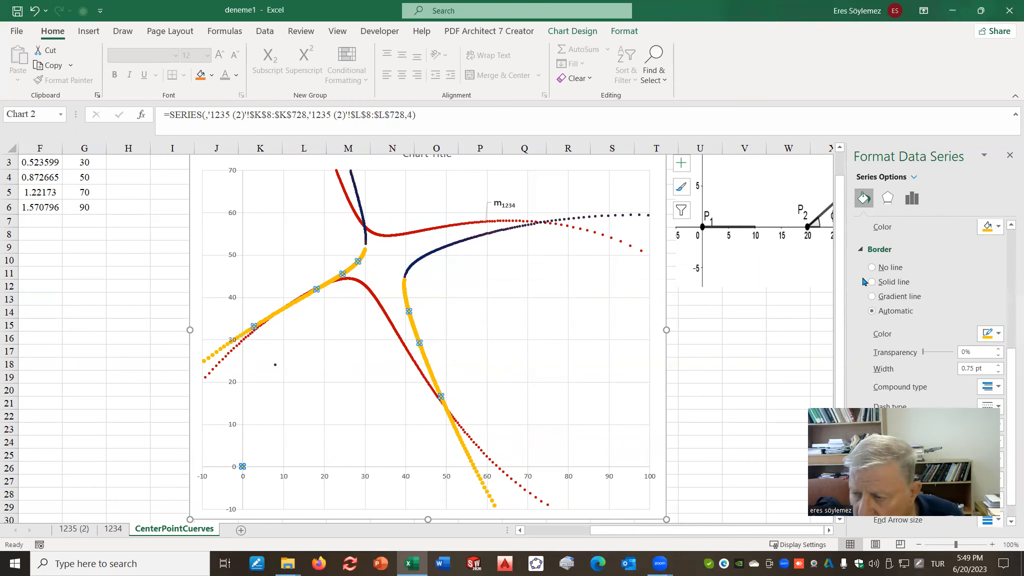
{"action": "scroll", "coordinate": [896, 270], "scroll_direction": "up", "scroll_amount": 5}
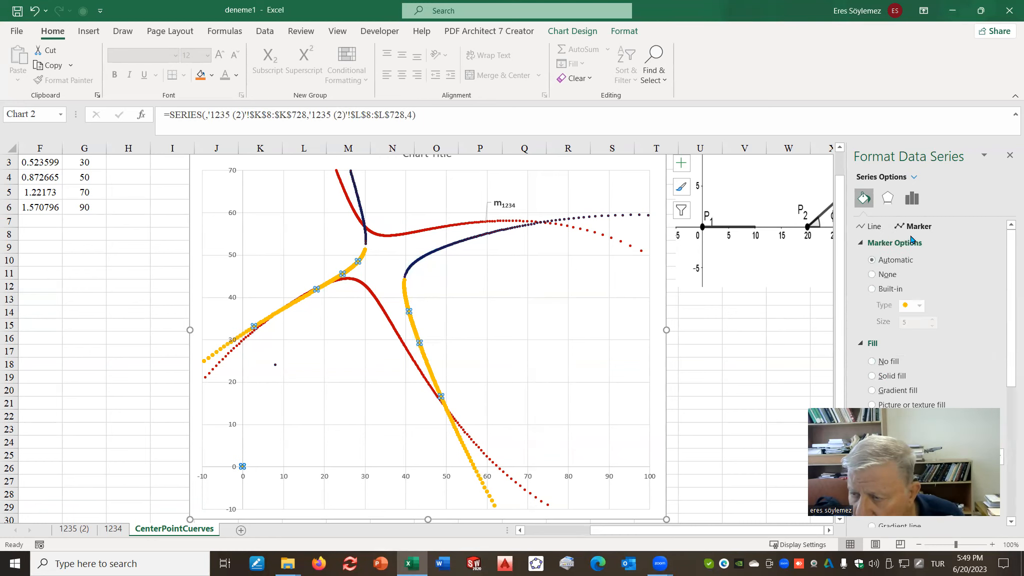
{"action": "left_click", "coordinate": [872, 289]}
{"action": "left_click", "coordinate": [932, 326]}
{"action": "left_click", "coordinate": [932, 326]}
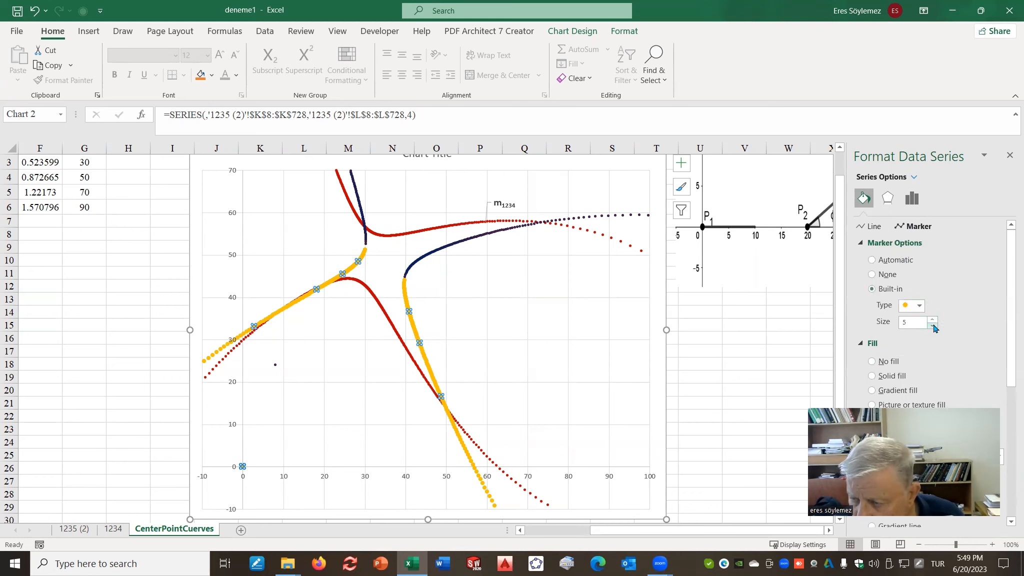
- Give the orange R2 series' markers a solid dark blue fill and a solid dark blue border, and close the formatting pane
{"action": "left_click", "coordinate": [872, 377]}
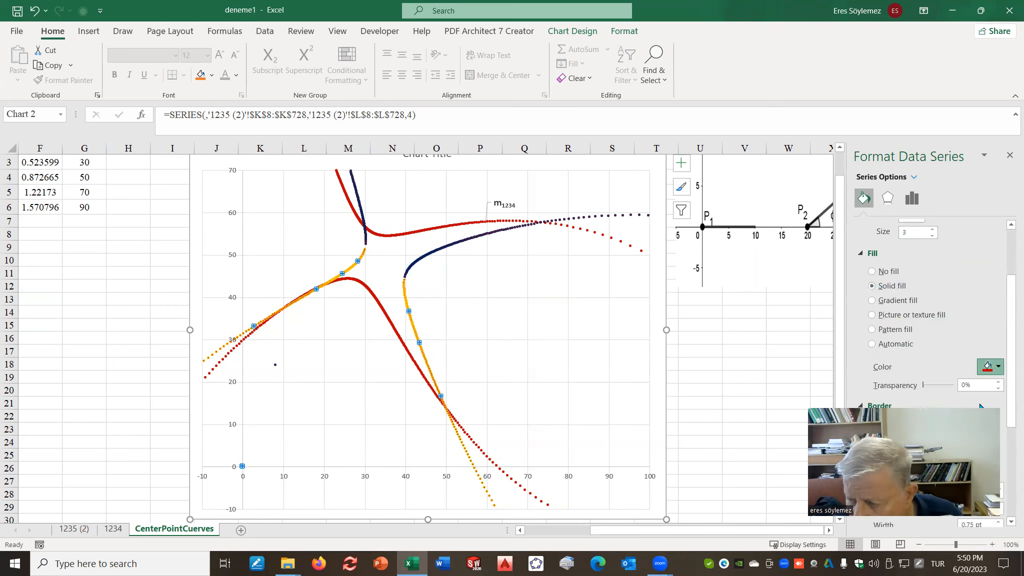
{"action": "left_click", "coordinate": [998, 367]}
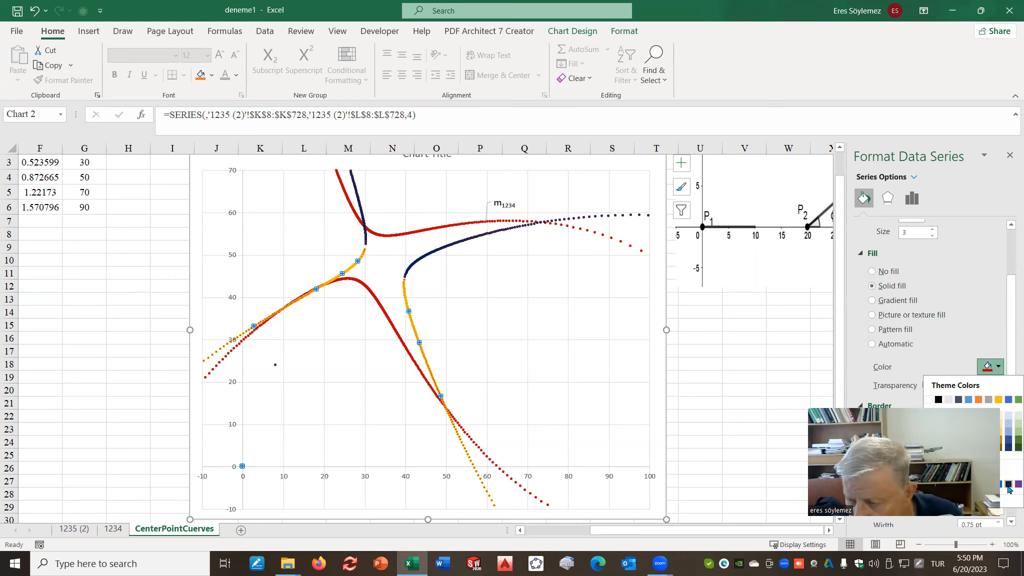
{"action": "left_click", "coordinate": [885, 371]}
{"action": "scroll", "coordinate": [879, 323], "scroll_direction": "down", "scroll_amount": 5}
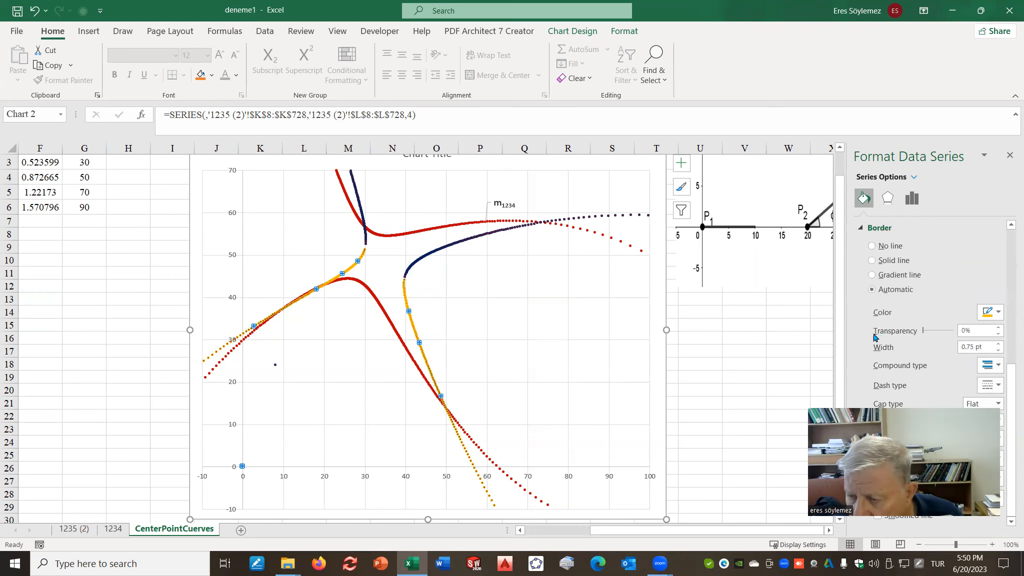
{"action": "left_click", "coordinate": [876, 260]}
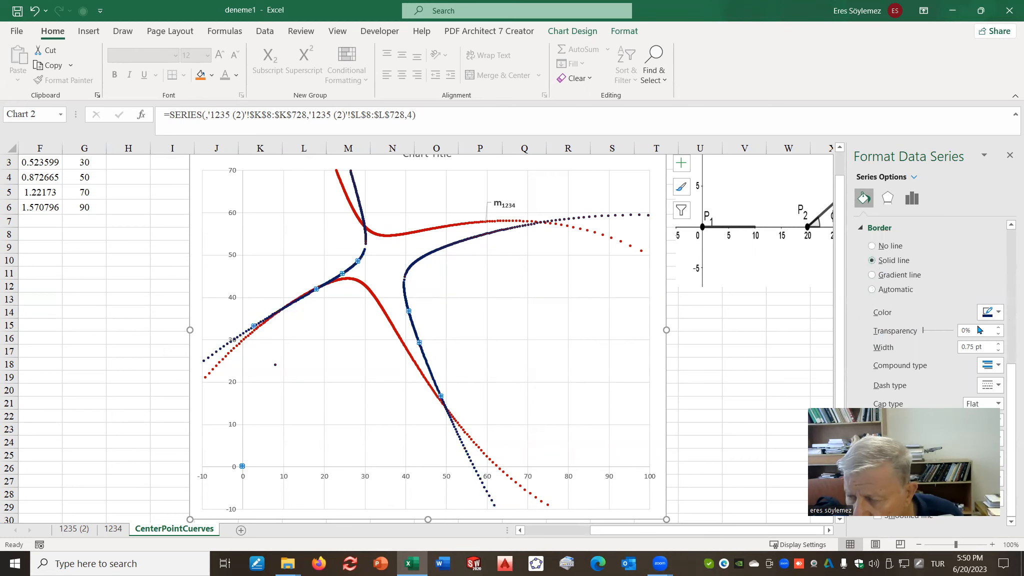
{"action": "left_click", "coordinate": [999, 313]}
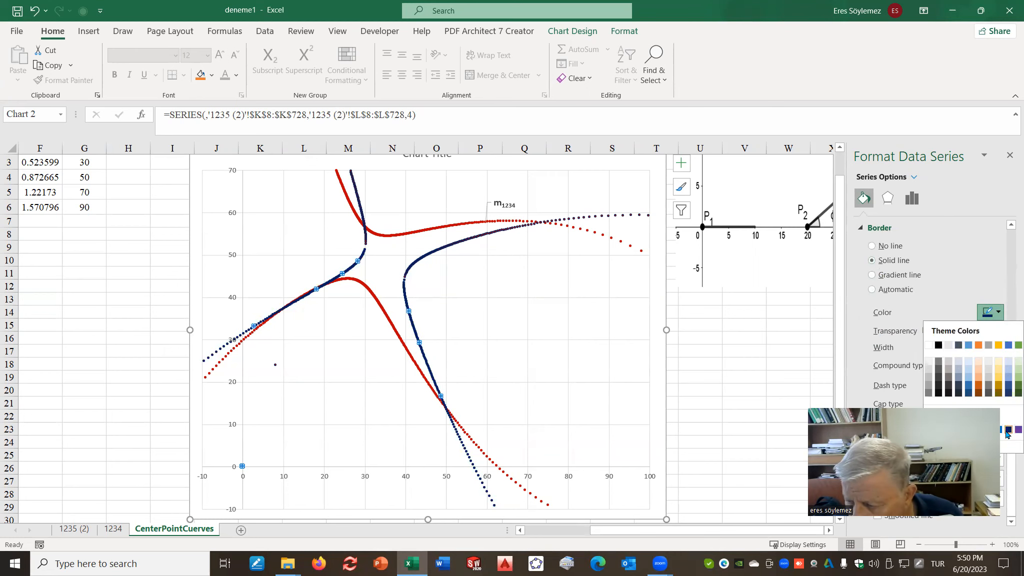
{"action": "left_click", "coordinate": [547, 311]}
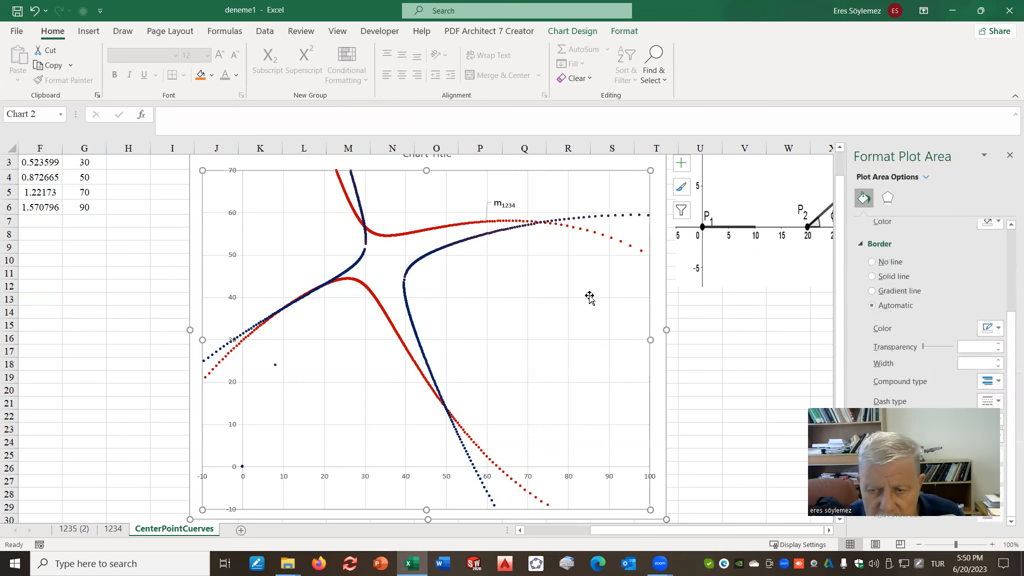
{"action": "left_click", "coordinate": [1010, 157]}
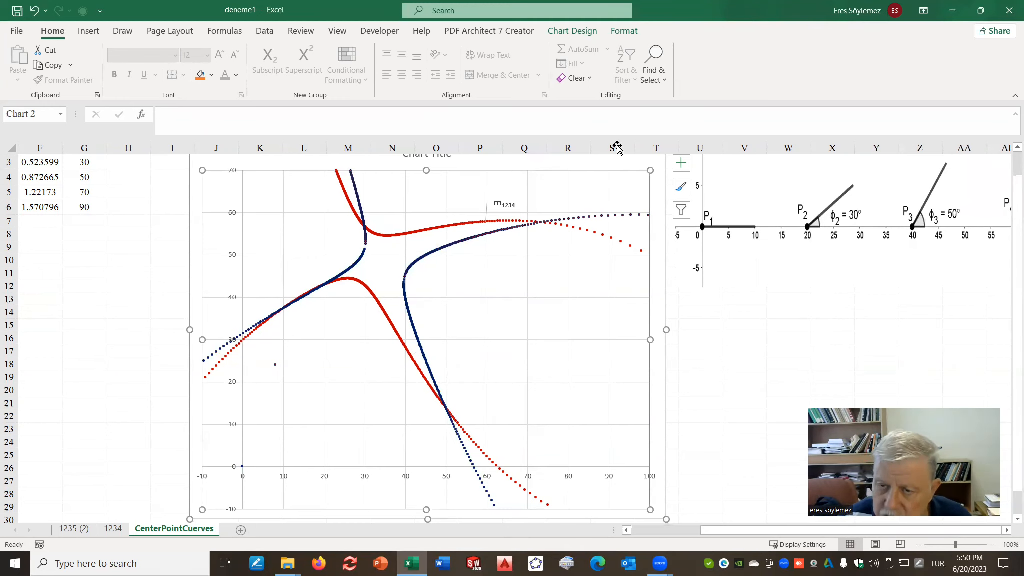
- Move the chart away from the δ and α table so that its left edge lies at about column M
{"action": "left_click_drag", "start_coordinate": [634, 165], "coordinate": [906, 165]}
{"action": "left_click", "coordinate": [159, 259]}
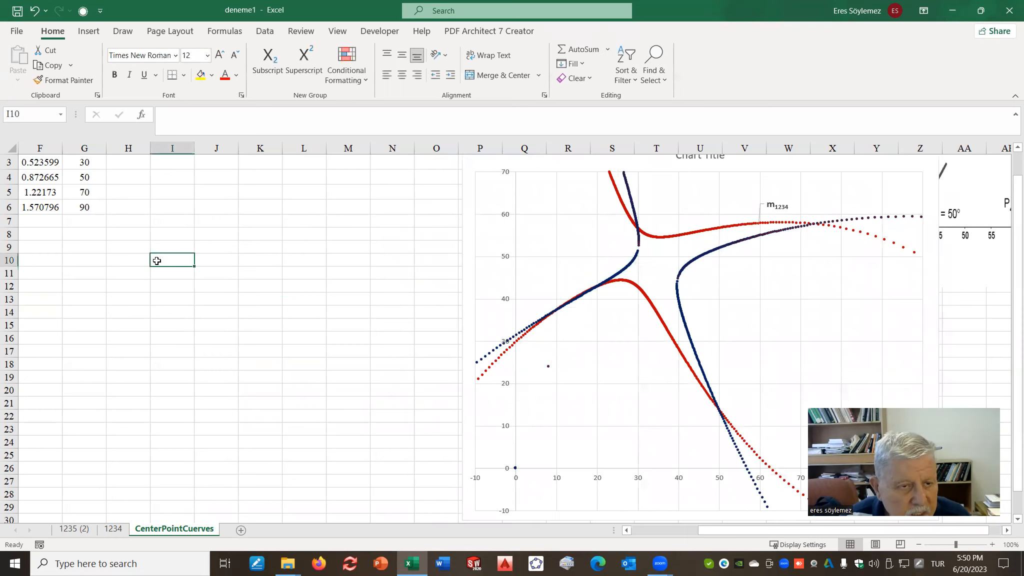
{"action": "left_click", "coordinate": [649, 529]}
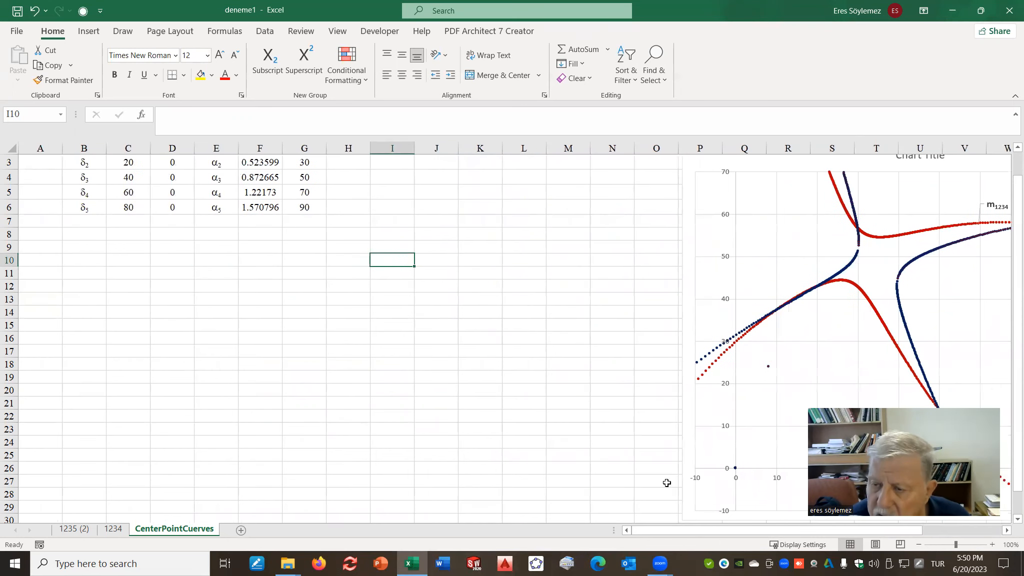
{"action": "left_click", "coordinate": [684, 193]}
{"action": "left_click_drag", "start_coordinate": [684, 193], "coordinate": [560, 194]}
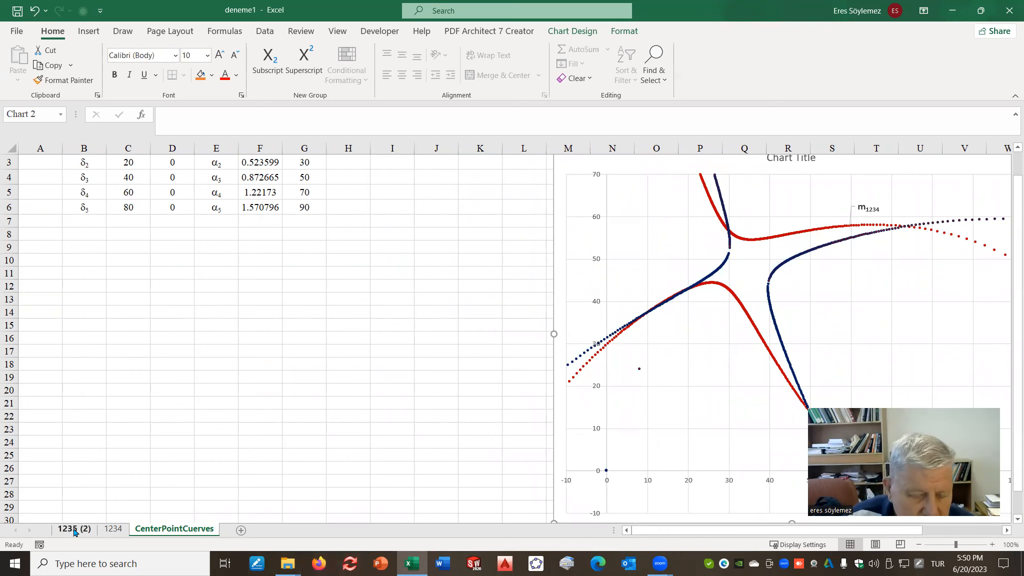
- Copy the header and first calculation row A7:L8 from sheet 1234 and paste them at B8 on the CenterPointCuerves sheet
{"action": "left_click", "coordinate": [113, 529]}
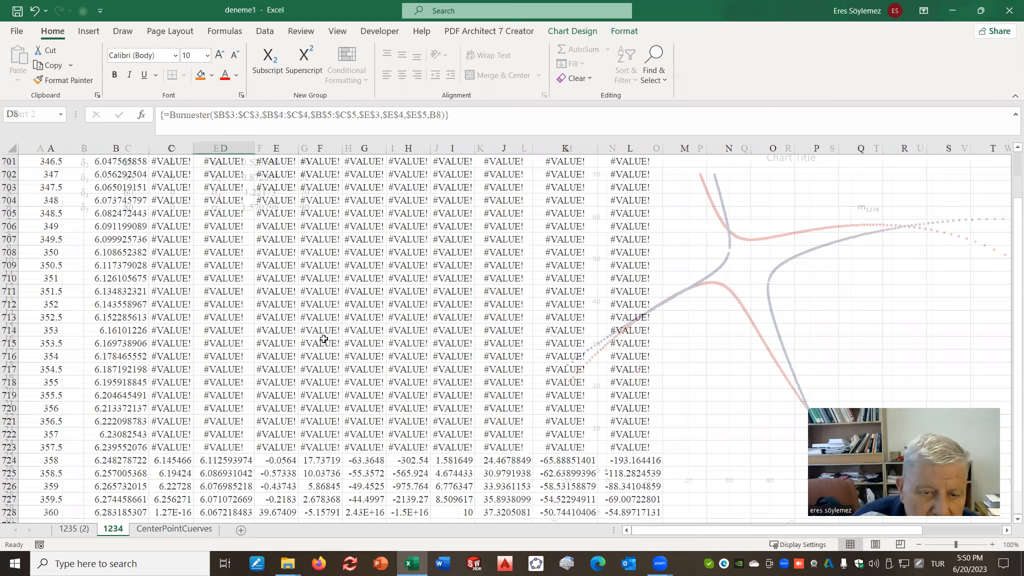
{"action": "scroll", "coordinate": [324, 339], "scroll_direction": "up", "scroll_amount": 20}
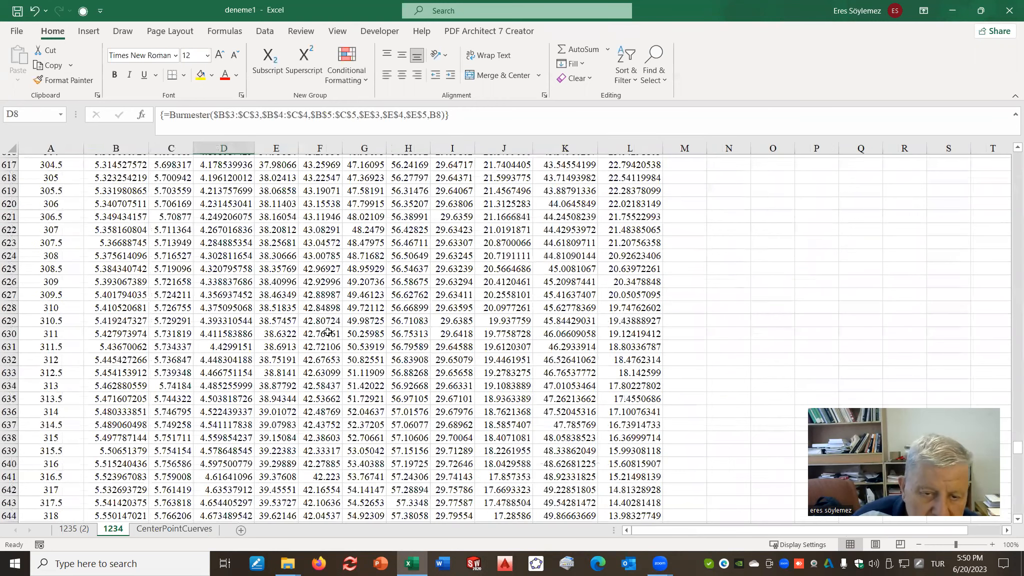
{"action": "scroll", "coordinate": [327, 333], "scroll_direction": "up", "scroll_amount": 20}
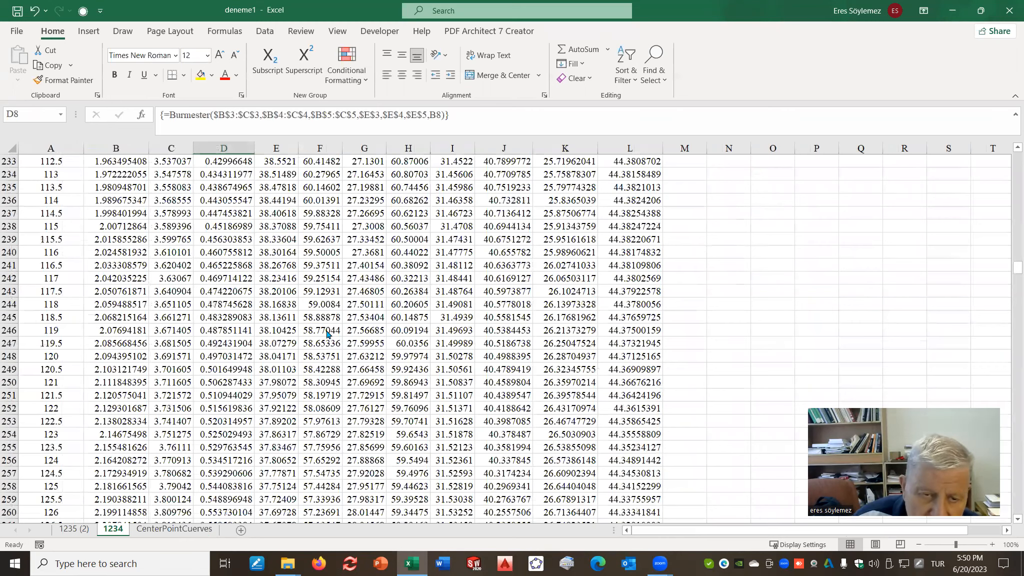
{"action": "scroll", "coordinate": [328, 332], "scroll_direction": "up", "scroll_amount": 20}
{"action": "left_click_drag", "start_coordinate": [40, 242], "coordinate": [659, 254]}
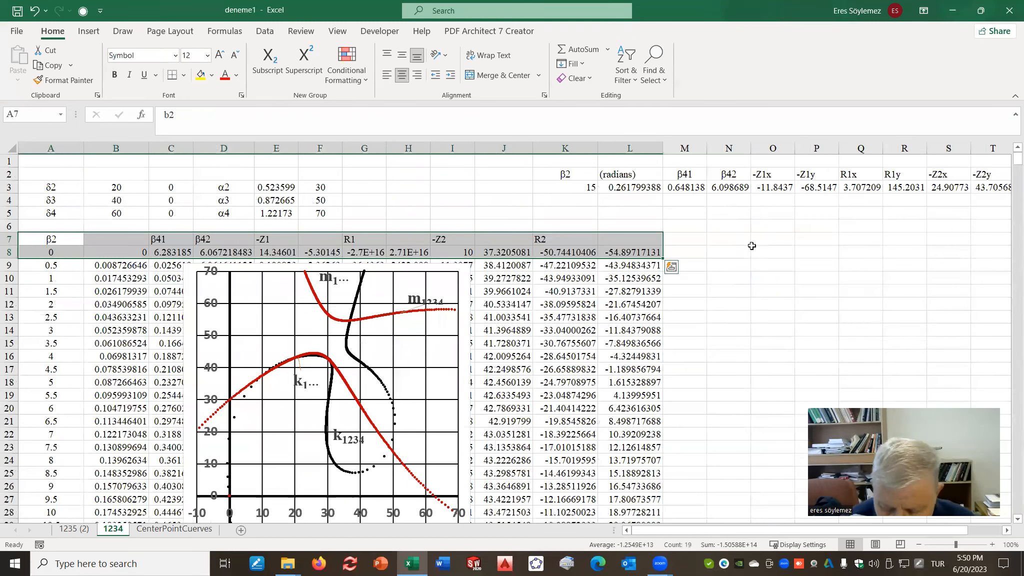
{"action": "key", "text": "ctrl+c"}
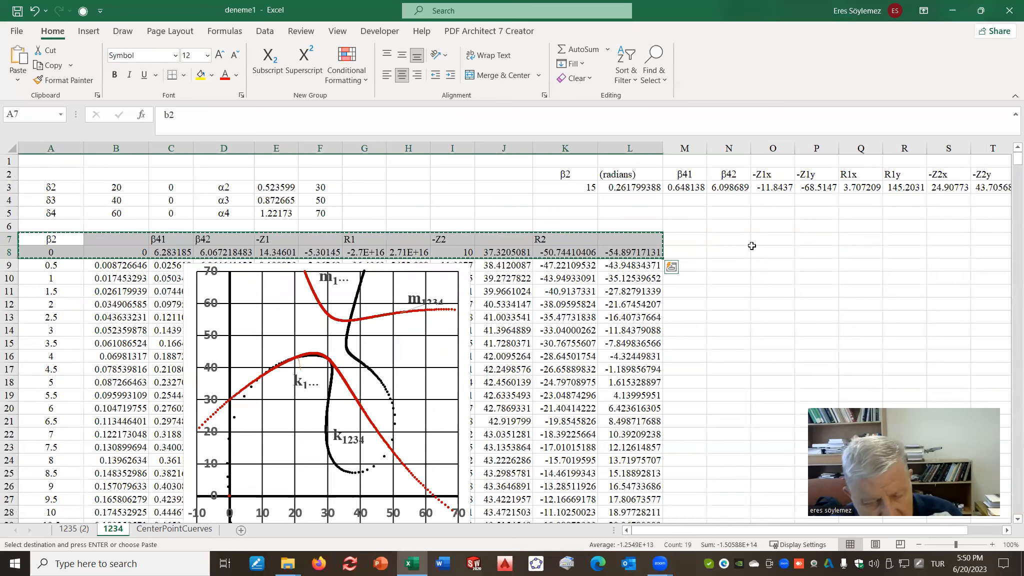
{"action": "left_click", "coordinate": [174, 528]}
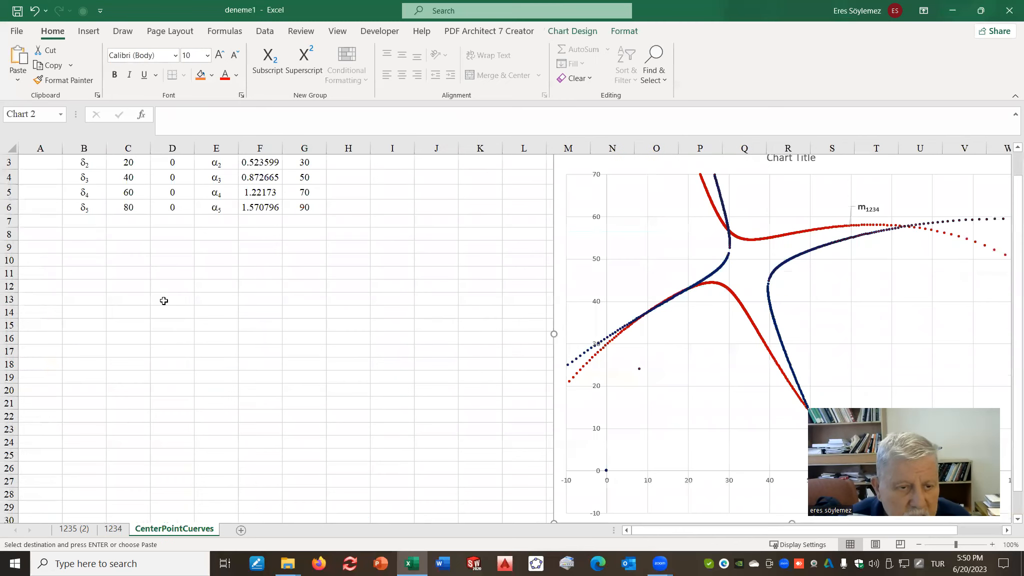
{"action": "left_click", "coordinate": [84, 234]}
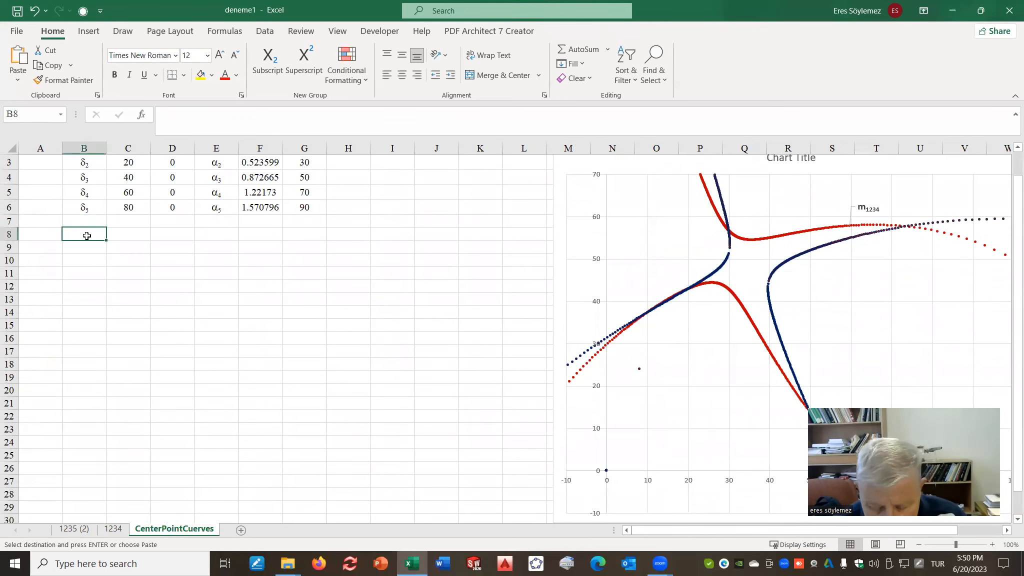
{"action": "key", "text": "ctrl+v"}
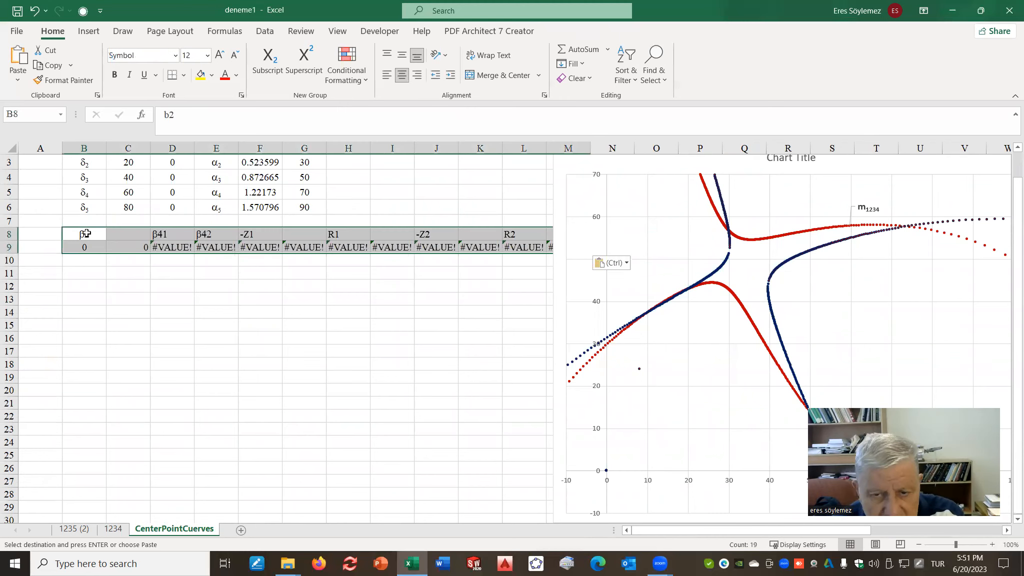
- Shift the chart over to column N so it clears the pasted calculation row
{"action": "left_click_drag", "start_coordinate": [179, 346], "coordinate": [177, 341]}
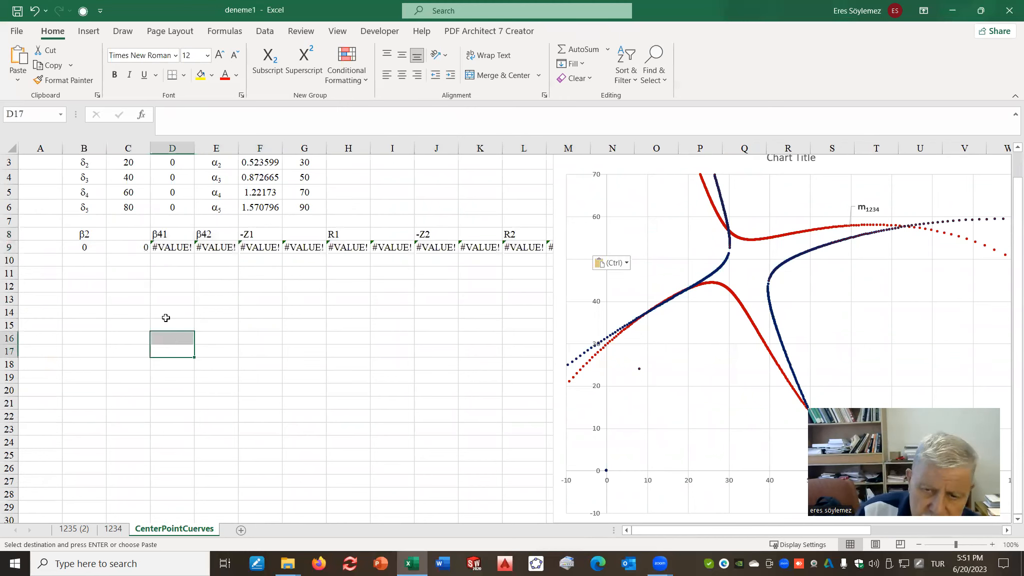
{"action": "left_click_drag", "start_coordinate": [558, 176], "coordinate": [593, 181]}
{"action": "left_click", "coordinate": [217, 310]}
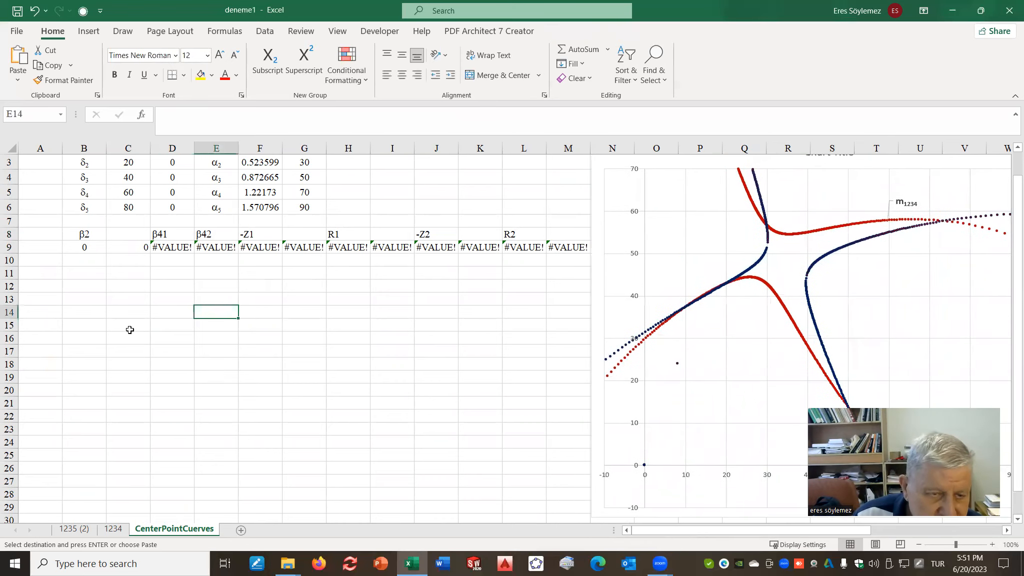
- Set the β2 angle in cell B9 to 5 and check its radian conversion formula in C9
{"action": "left_click", "coordinate": [140, 248]}
{"action": "left_click", "coordinate": [87, 249]}
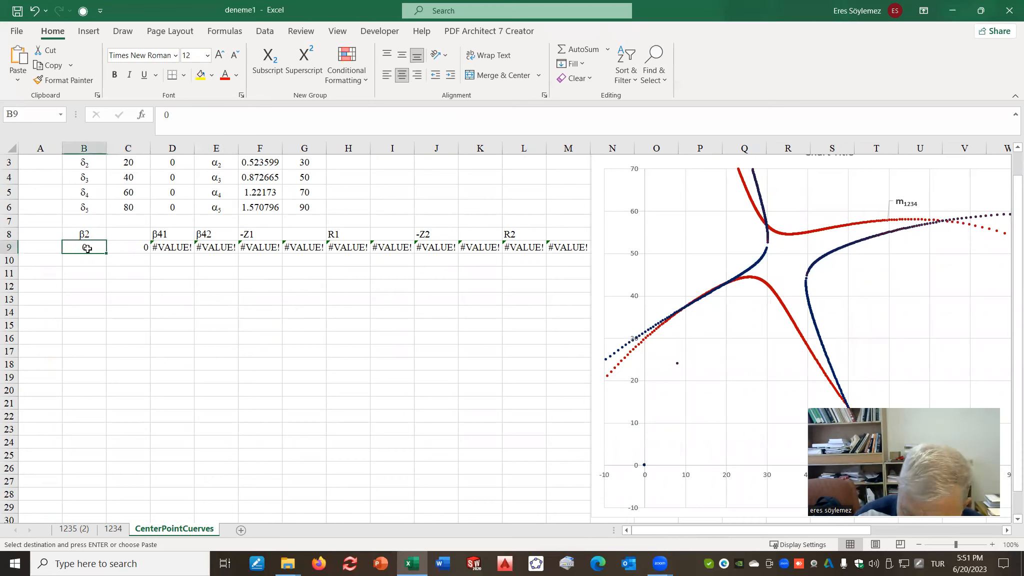
{"action": "type", "text": "5"}
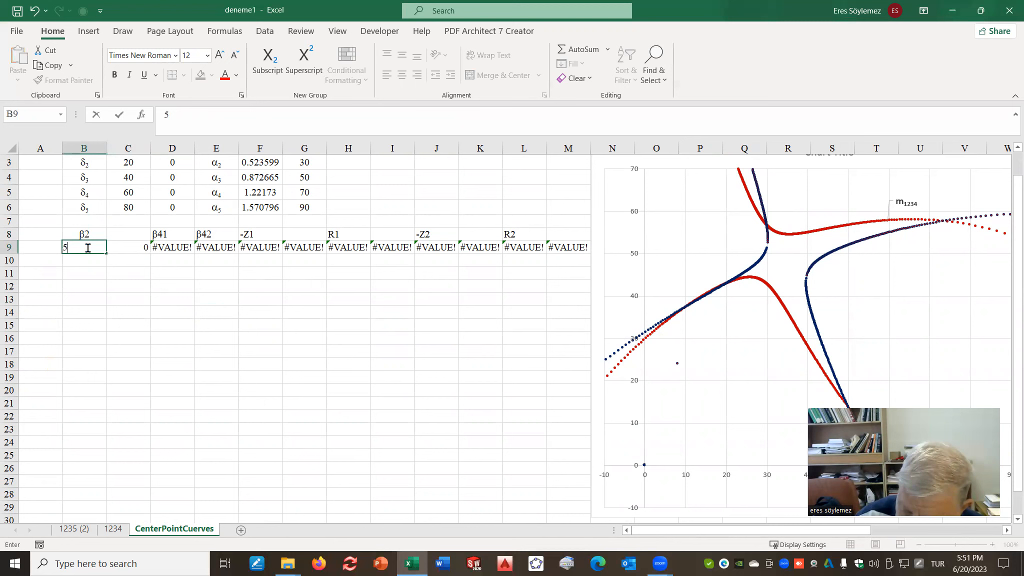
{"action": "key", "text": "Return"}
{"action": "left_click", "coordinate": [126, 251]}
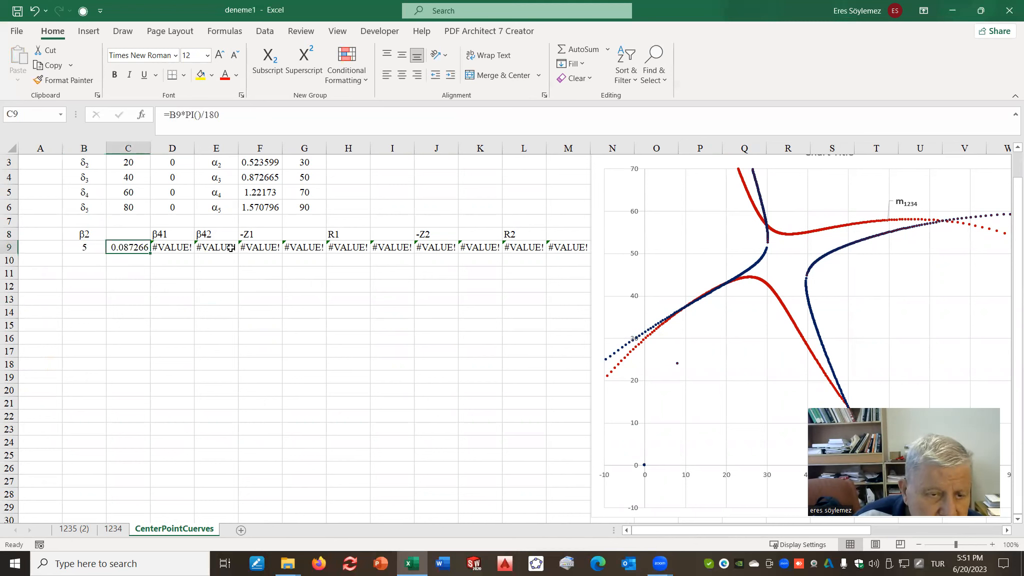
- Re-reference the Burmester array formula in D9:E9 to C3:D3, C4:D4, C5:D5, F3, F4 and F5, all absolute, keeping C9
{"action": "left_click_drag", "start_coordinate": [184, 248], "coordinate": [216, 249]}
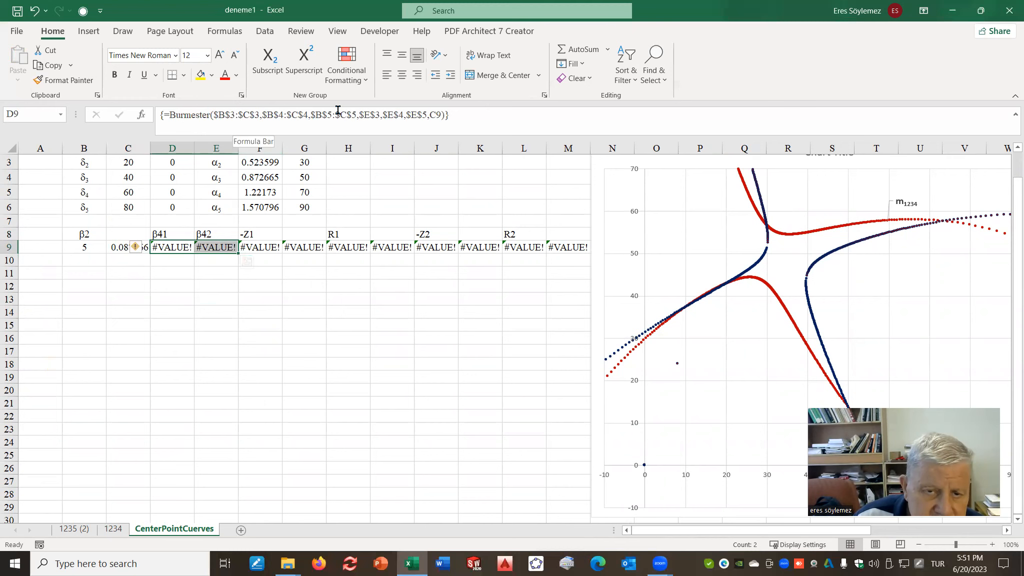
{"action": "left_click", "coordinate": [467, 116]}
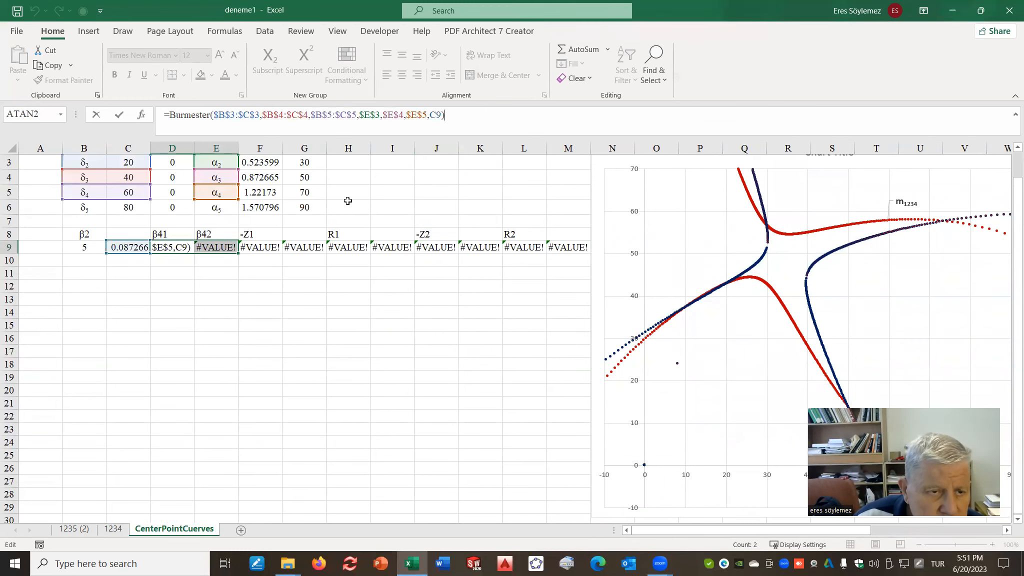
{"action": "scroll", "coordinate": [247, 312], "scroll_direction": "up", "scroll_amount": 1}
{"action": "left_click_drag", "start_coordinate": [108, 184], "coordinate": [194, 188]}
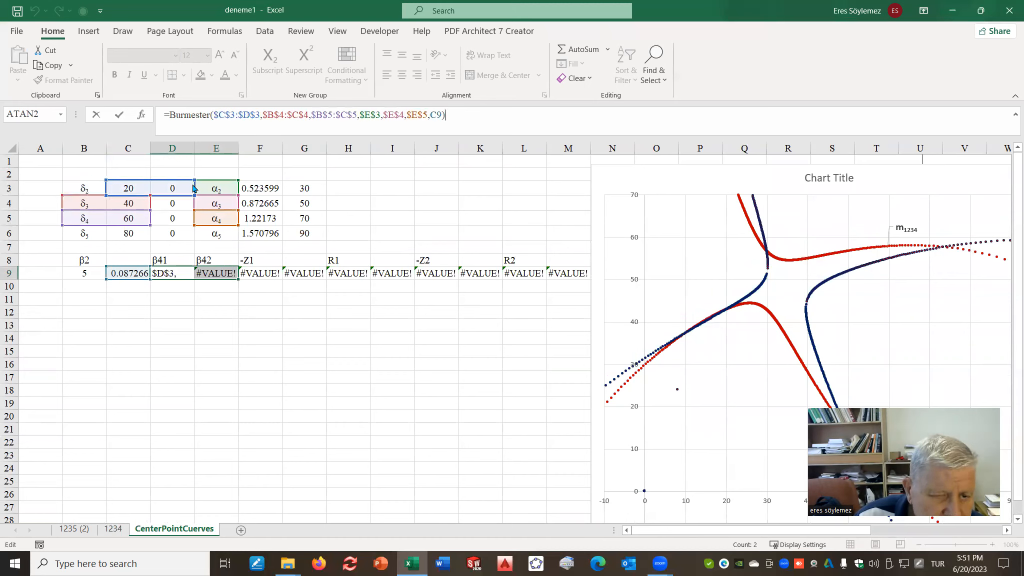
{"action": "left_click_drag", "start_coordinate": [104, 210], "coordinate": [132, 218]}
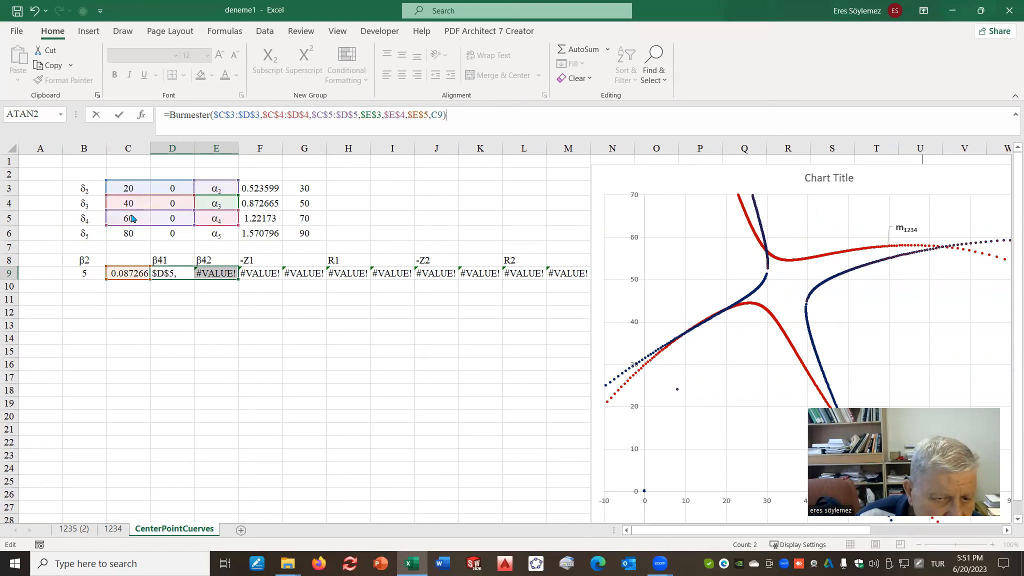
{"action": "left_click_drag", "start_coordinate": [242, 190], "coordinate": [292, 210]}
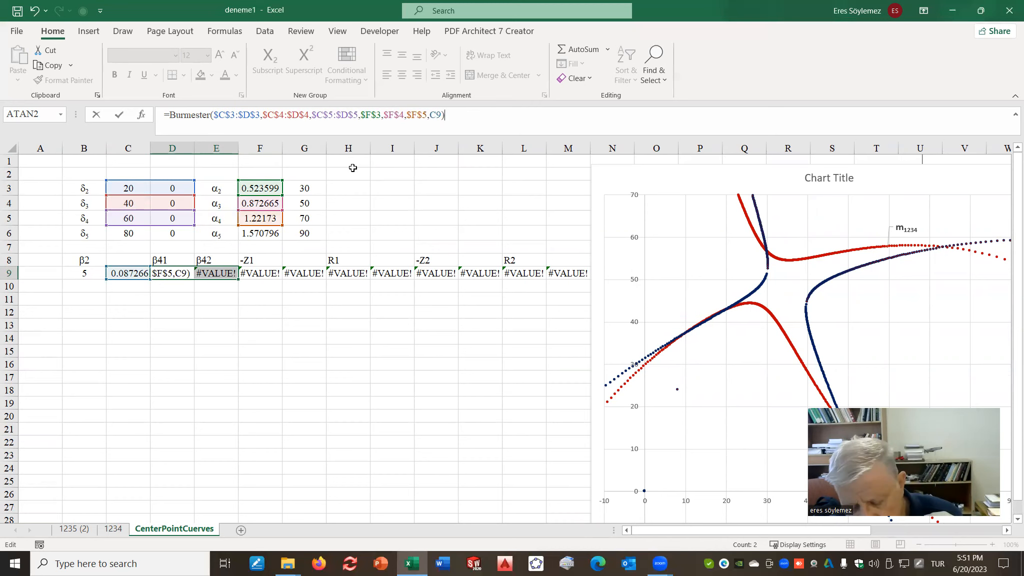
{"action": "key", "text": "ctrl+shift+Return"}
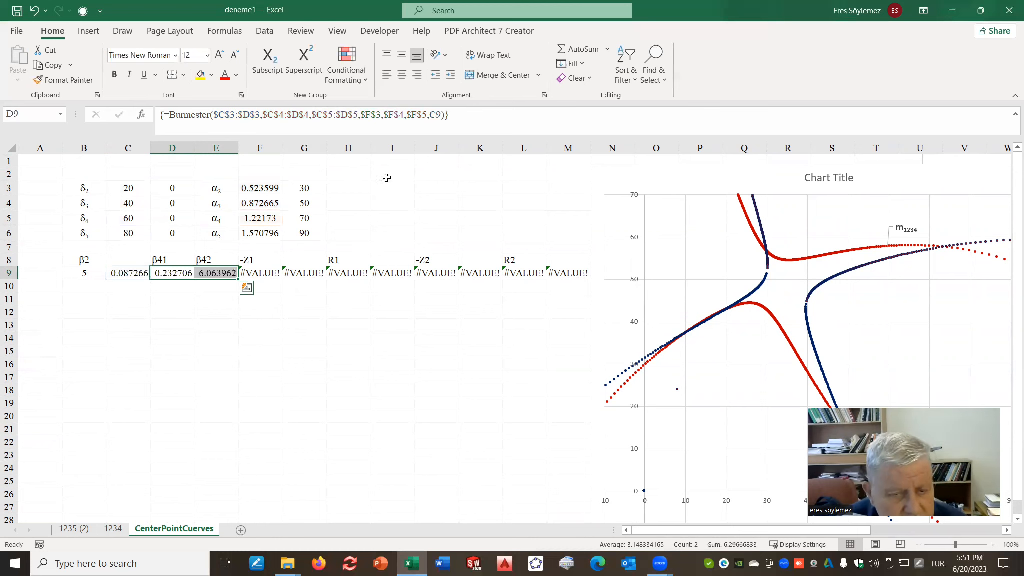
{"action": "left_click", "coordinate": [411, 320]}
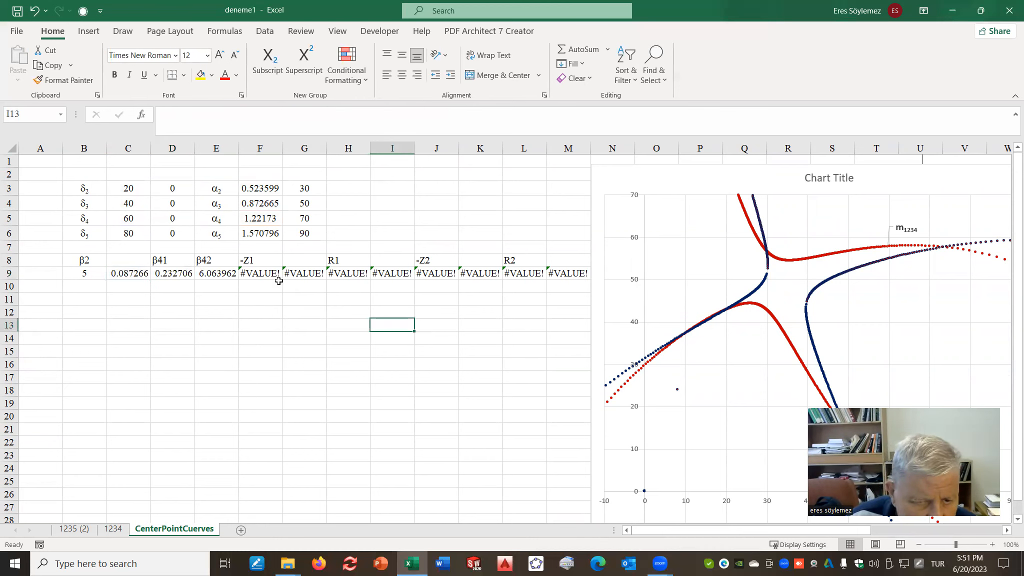
- Re-reference the ThreePosition_Basic2 array formula in F9:I9 to F3, F5, C3:D3 and C5:D5, all absolute, keeping C9 and D9
{"action": "left_click_drag", "start_coordinate": [250, 274], "coordinate": [343, 274]}
{"action": "left_click_drag", "start_coordinate": [420, 267], "coordinate": [392, 276]}
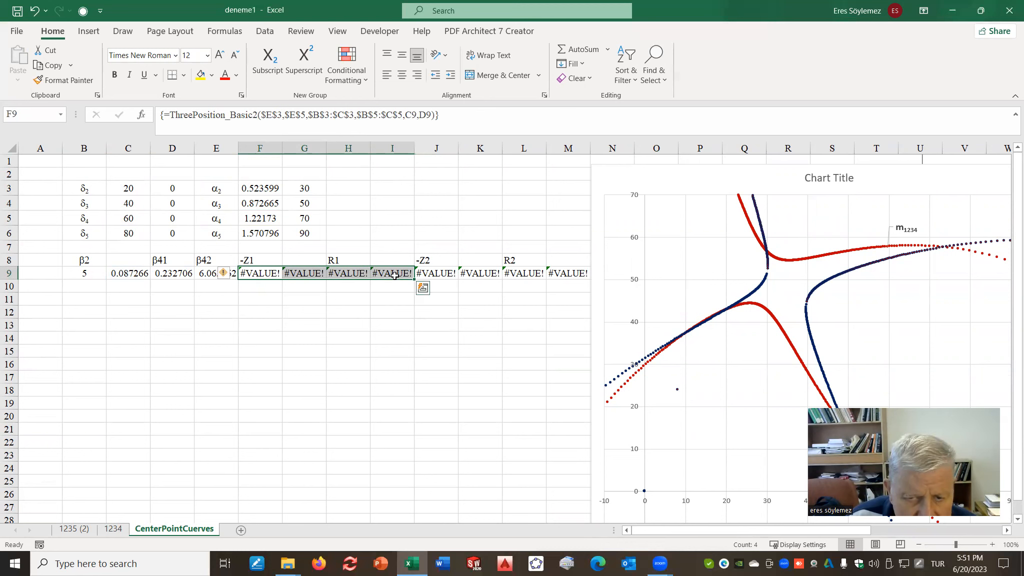
{"action": "left_click", "coordinate": [335, 125]}
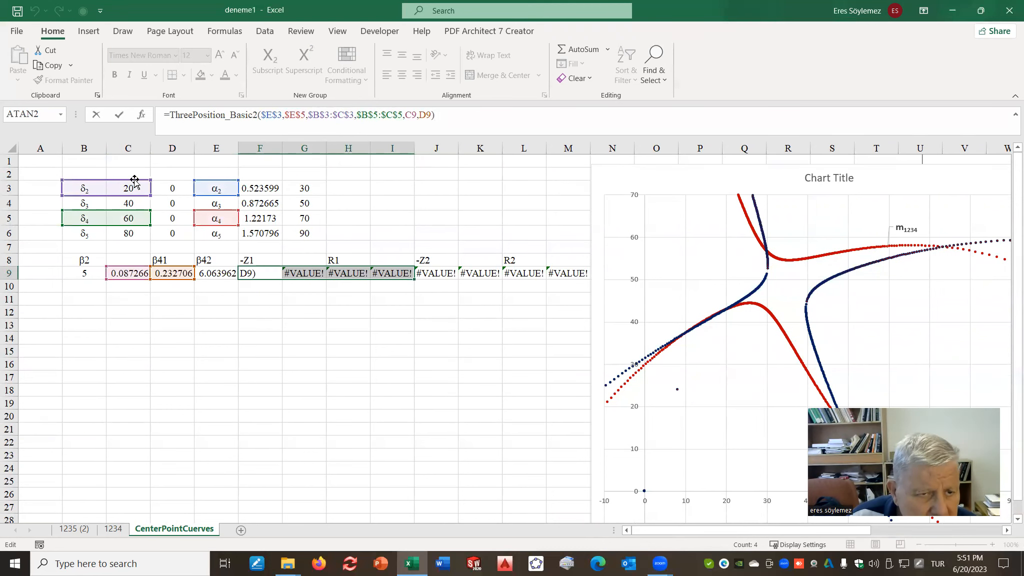
{"action": "left_click_drag", "start_coordinate": [145, 188], "coordinate": [172, 225]}
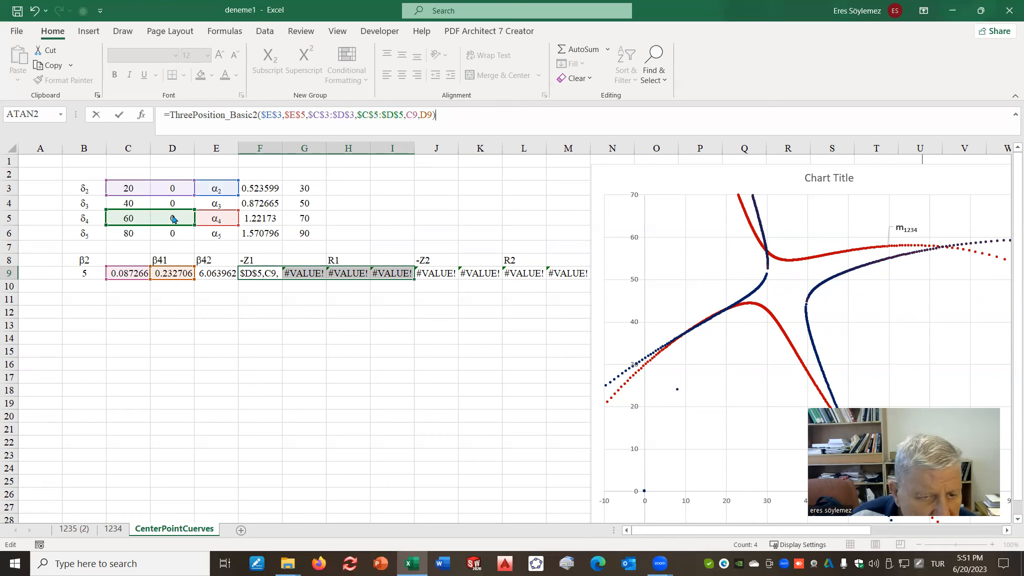
{"action": "left_click_drag", "start_coordinate": [220, 179], "coordinate": [256, 188]}
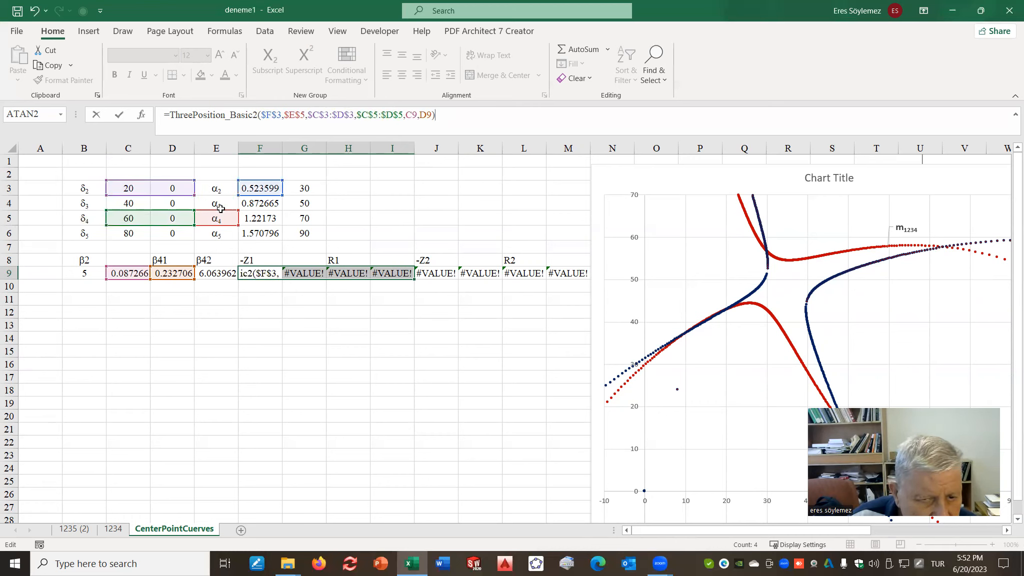
{"action": "left_click_drag", "start_coordinate": [220, 212], "coordinate": [256, 223]}
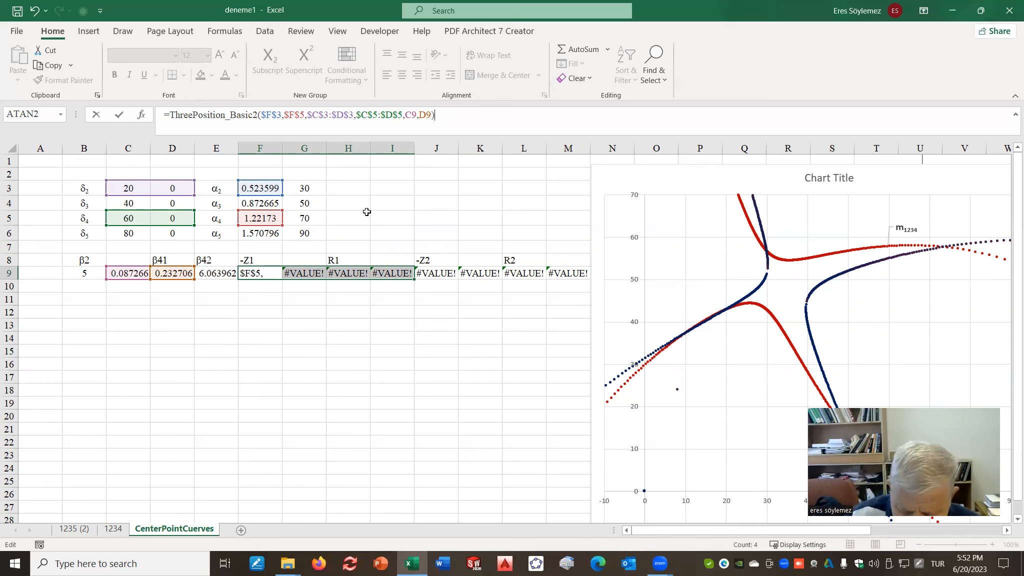
{"action": "key", "text": "ctrl+shift+Return"}
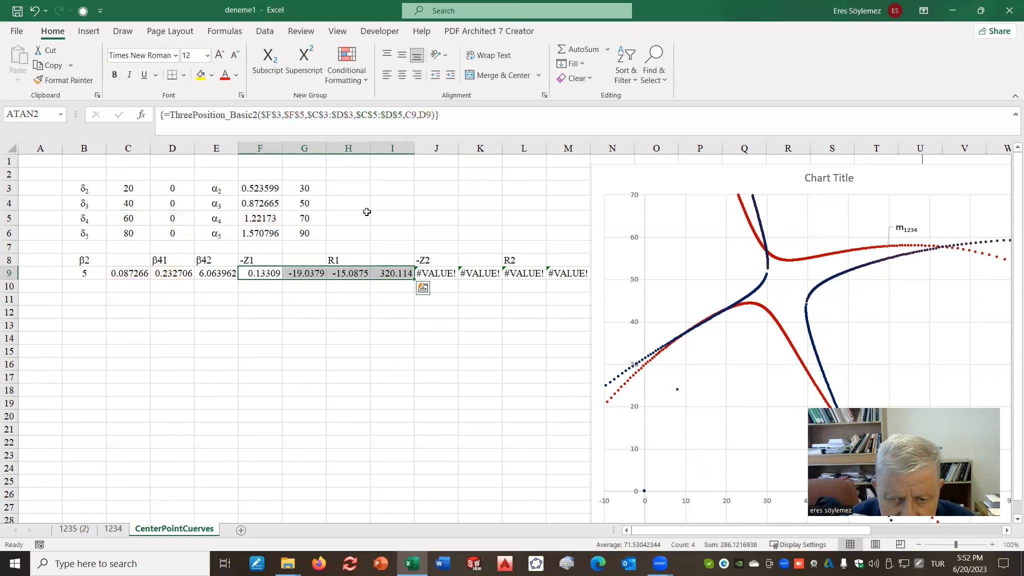
- Re-reference the ThreePosition_Basic2 array formula in J9:M9 to F3, F5, C3:D3 and C5:D5, all absolute, keeping C9 and E9
{"action": "left_click_drag", "start_coordinate": [428, 275], "coordinate": [559, 271]}
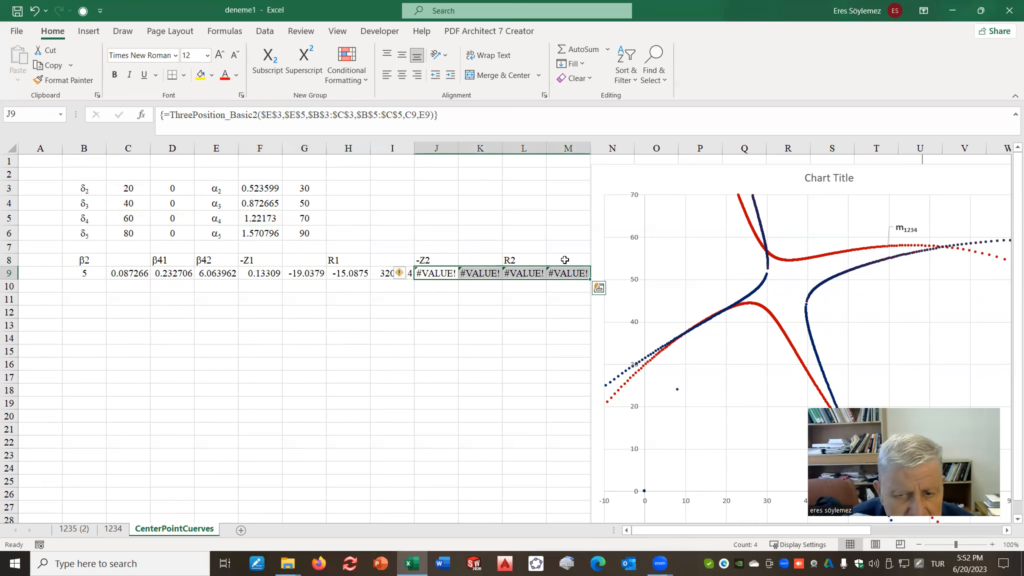
{"action": "left_click", "coordinate": [438, 119]}
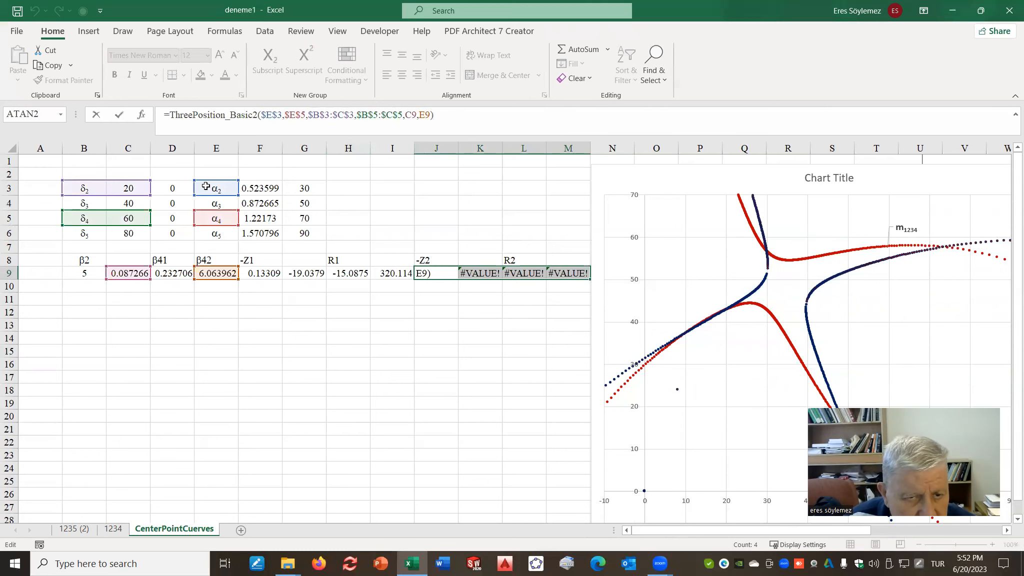
{"action": "left_click_drag", "start_coordinate": [209, 180], "coordinate": [253, 219]}
{"action": "left_click_drag", "start_coordinate": [140, 181], "coordinate": [185, 182]}
{"action": "left_click_drag", "start_coordinate": [133, 225], "coordinate": [178, 224]}
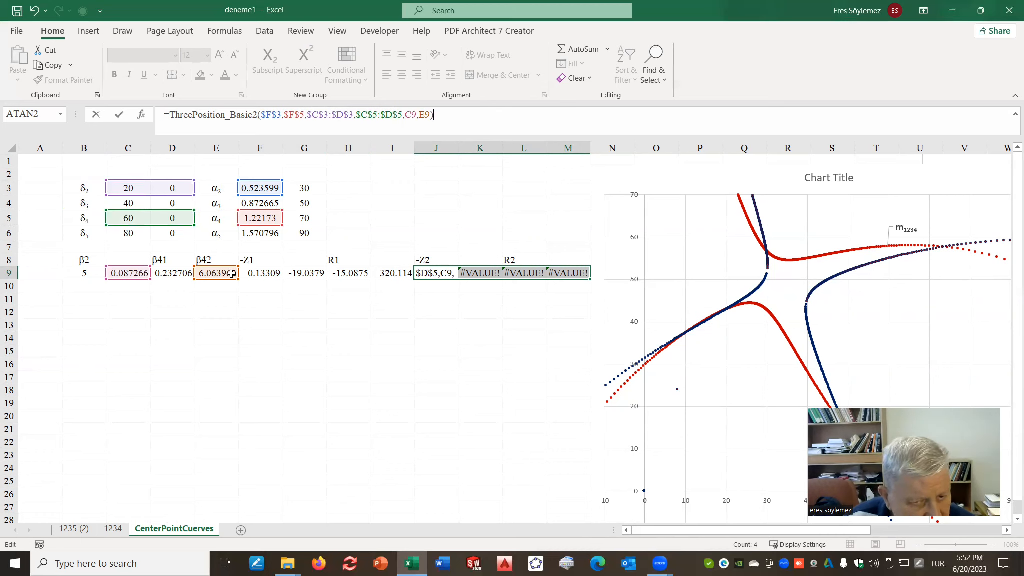
{"action": "key", "text": "ctrl+shift+Return"}
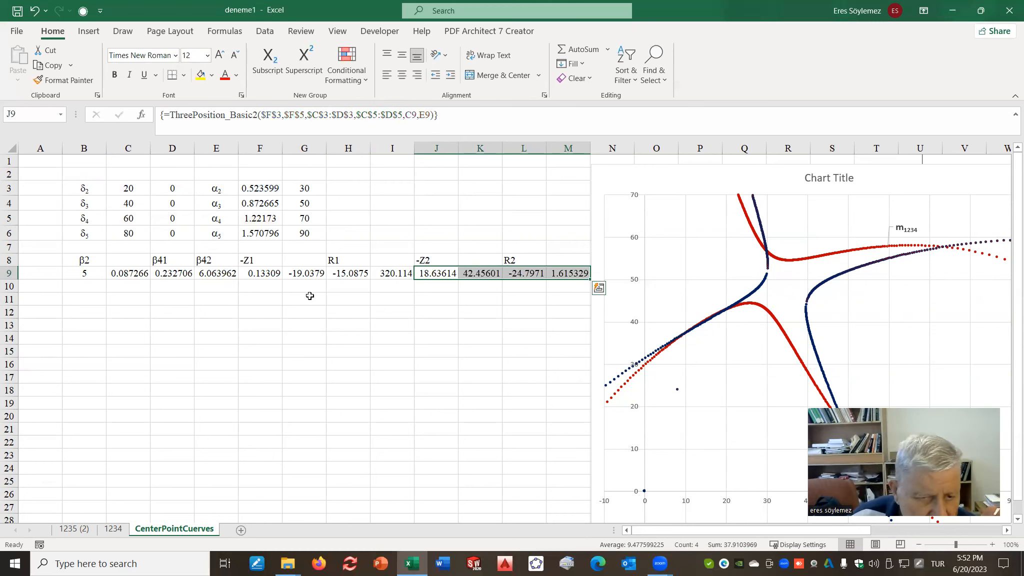
- Label the calculation row 1234 in cell A9 and paste a copy of B9:M9 at B11
{"action": "left_click", "coordinate": [32, 276]}
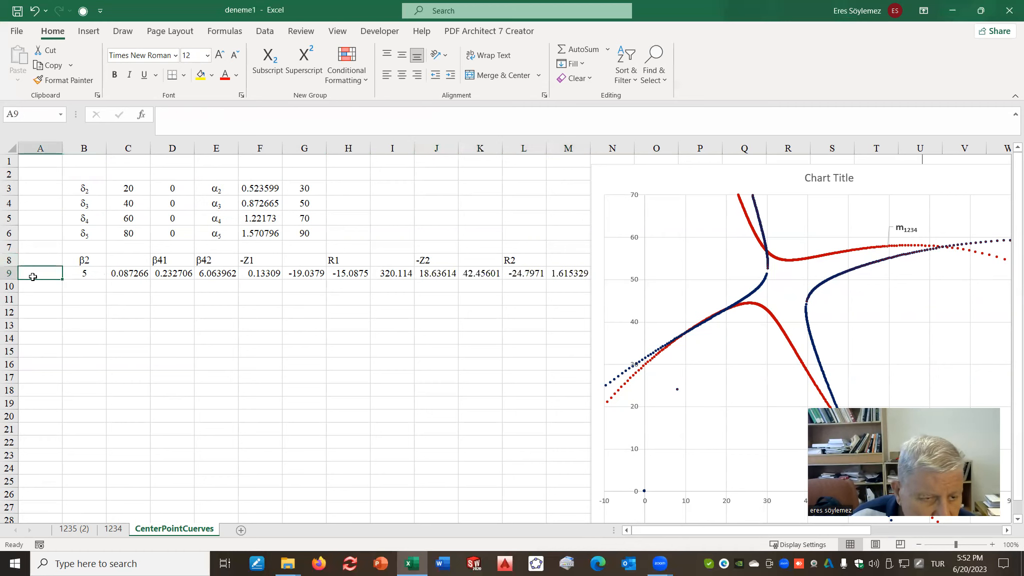
{"action": "type", "text": "1234"}
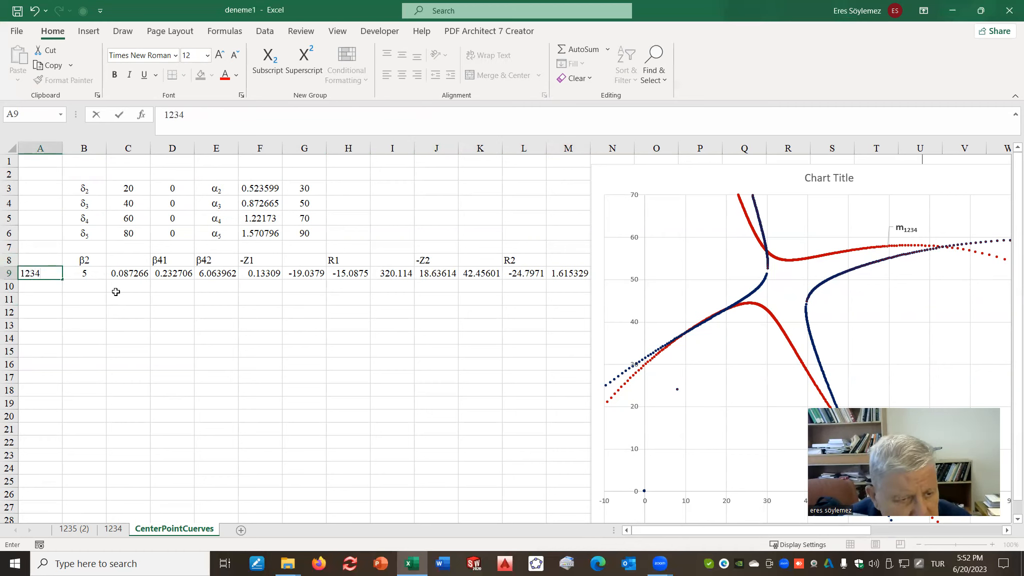
{"action": "left_click_drag", "start_coordinate": [75, 273], "coordinate": [555, 273]}
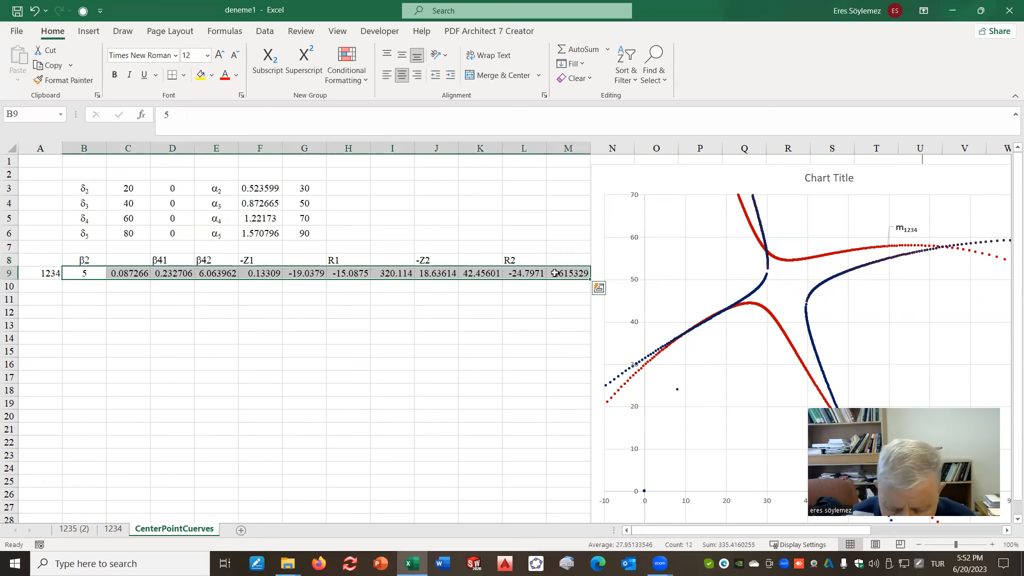
{"action": "key", "text": "ctrl+c"}
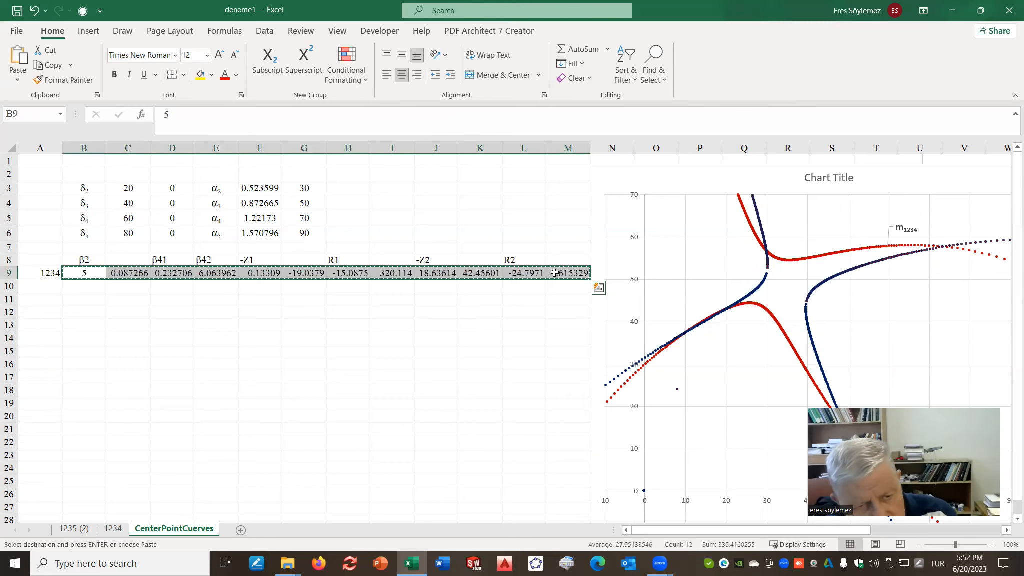
{"action": "left_click", "coordinate": [81, 299]}
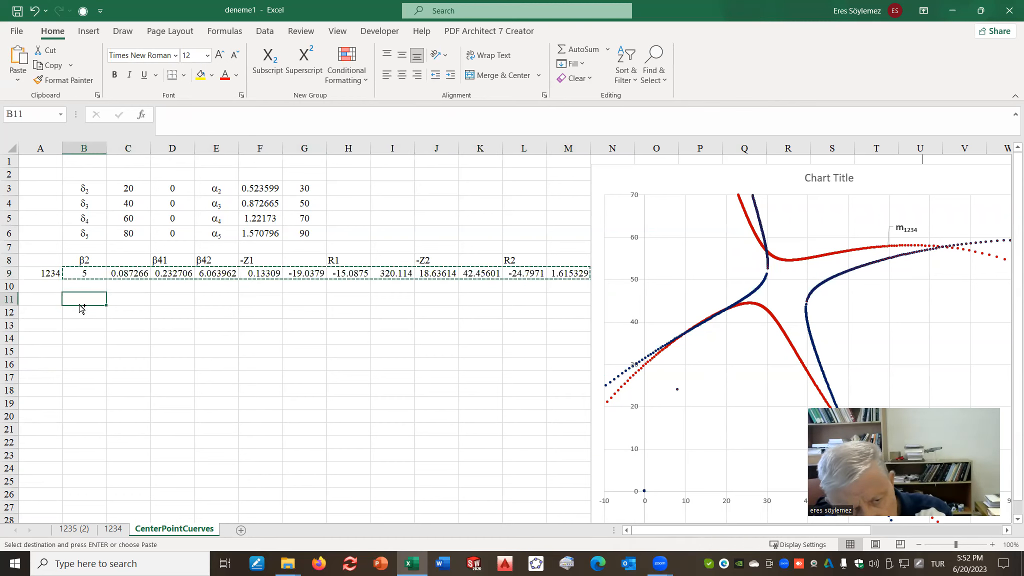
{"action": "key", "text": "ctrl+v"}
{"action": "left_click", "coordinate": [129, 377]}
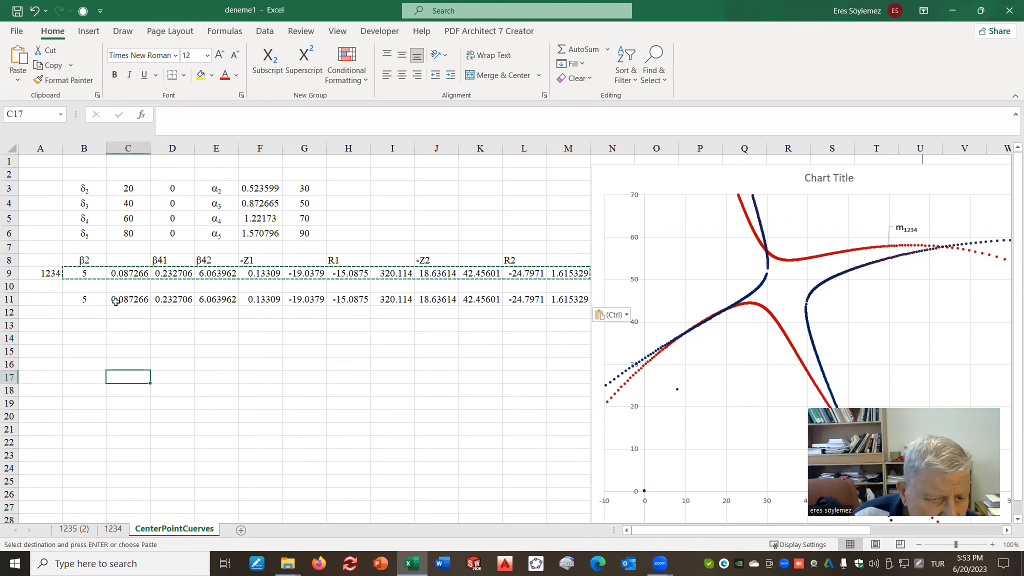
- Change the Burmester array formula in D11:E11 to use C6:D6 instead of C5:D5 and F6 instead of F5, all absolute
{"action": "left_click_drag", "start_coordinate": [164, 306], "coordinate": [222, 303]}
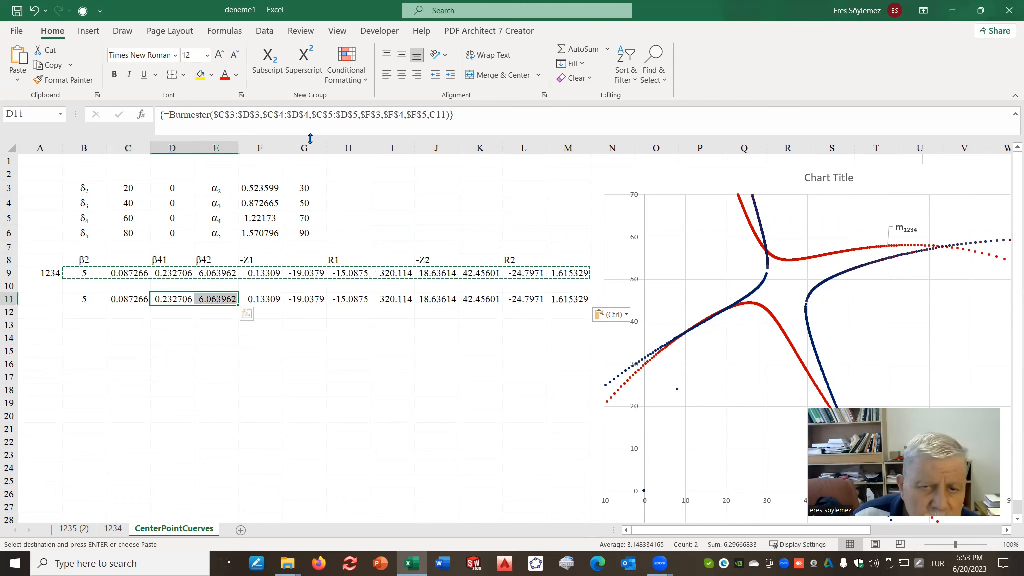
{"action": "left_click", "coordinate": [467, 119]}
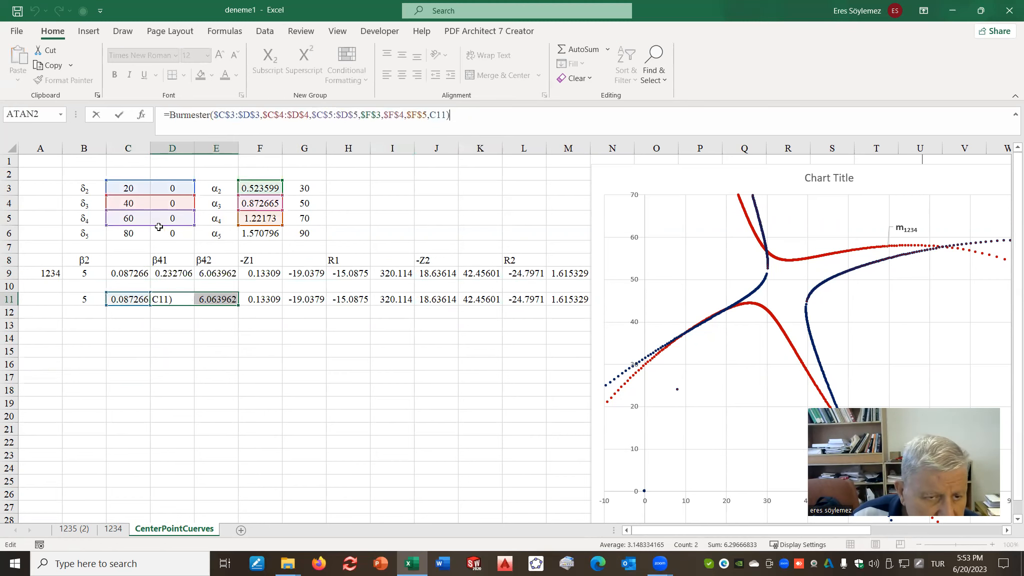
{"action": "left_click_drag", "start_coordinate": [157, 227], "coordinate": [158, 235]}
{"action": "left_click_drag", "start_coordinate": [262, 229], "coordinate": [267, 239]}
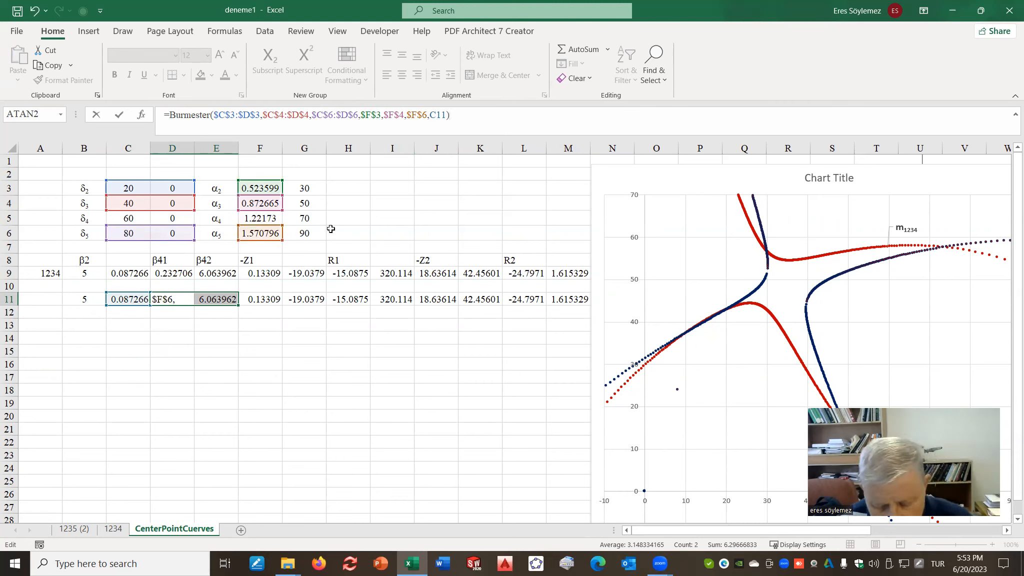
{"action": "key", "text": "ctrl+shift+Return"}
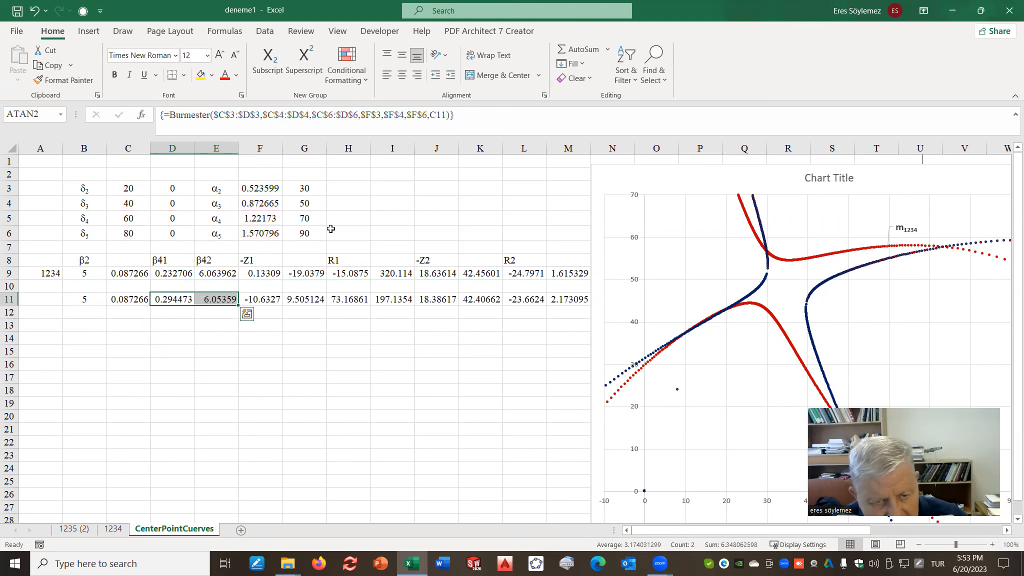
{"action": "left_click", "coordinate": [326, 365]}
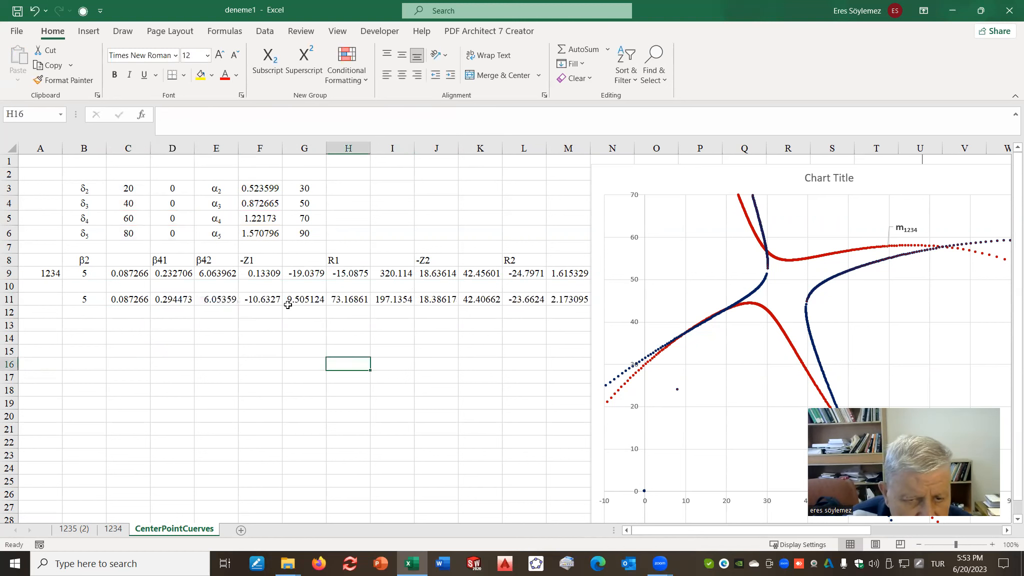
- Change the ThreePosition_Basic2 array formula in F11:I11 to use absolute F6 and C6:D6 in place of the row 5 references
{"action": "left_click_drag", "start_coordinate": [258, 299], "coordinate": [417, 301]}
{"action": "left_click", "coordinate": [460, 113]}
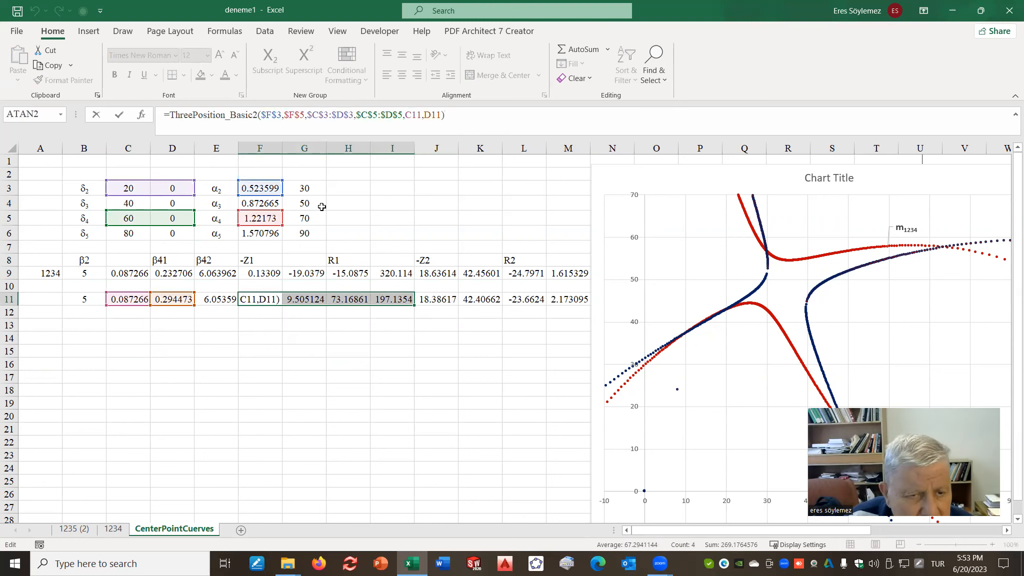
{"action": "left_click_drag", "start_coordinate": [158, 226], "coordinate": [159, 241]}
{"action": "left_click_drag", "start_coordinate": [229, 225], "coordinate": [256, 240]}
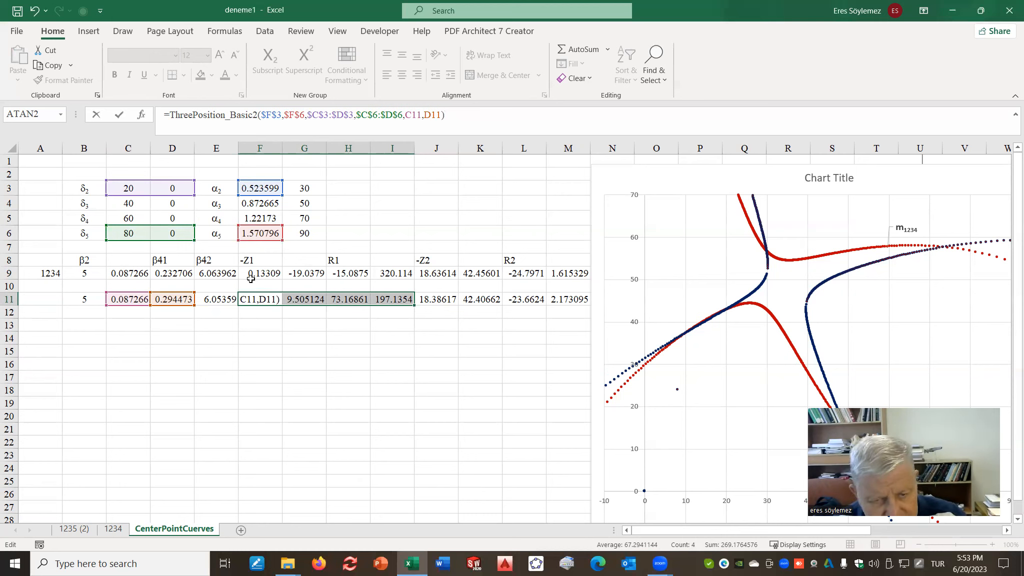
{"action": "key", "text": "ctrl+shift+Return"}
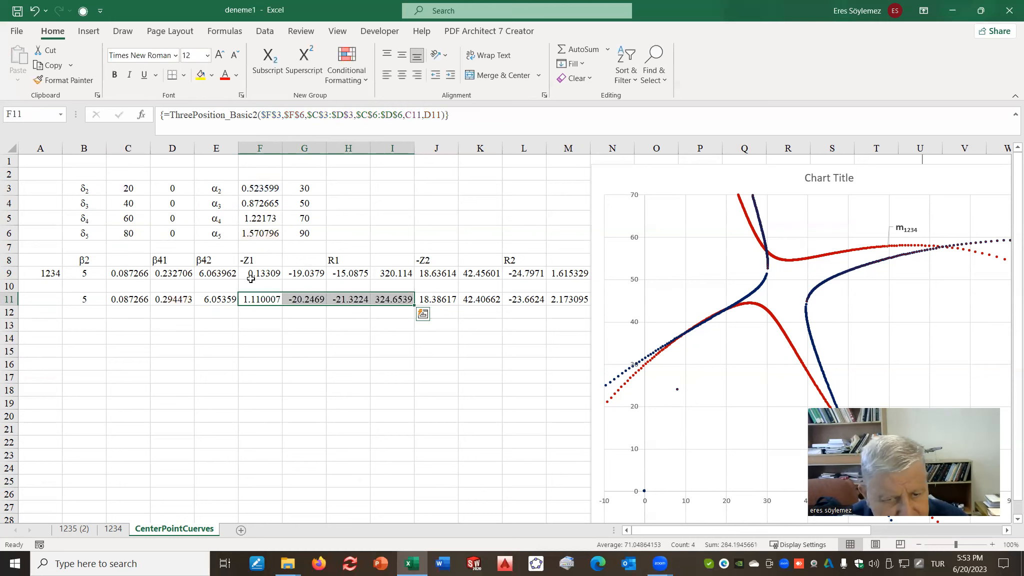
- Change the ThreePosition_Basic2 array formula in J11:M11 to use absolute F6 and C6:D6 in place of the row 5 references
{"action": "left_click_drag", "start_coordinate": [431, 299], "coordinate": [563, 297]}
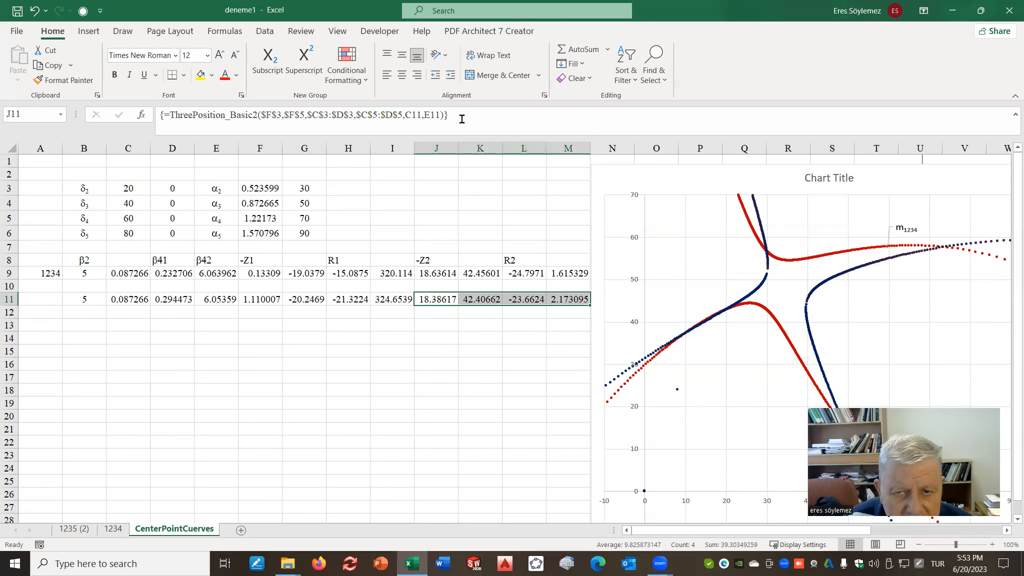
{"action": "key", "text": "F2"}
{"action": "left_click_drag", "start_coordinate": [142, 226], "coordinate": [144, 235]}
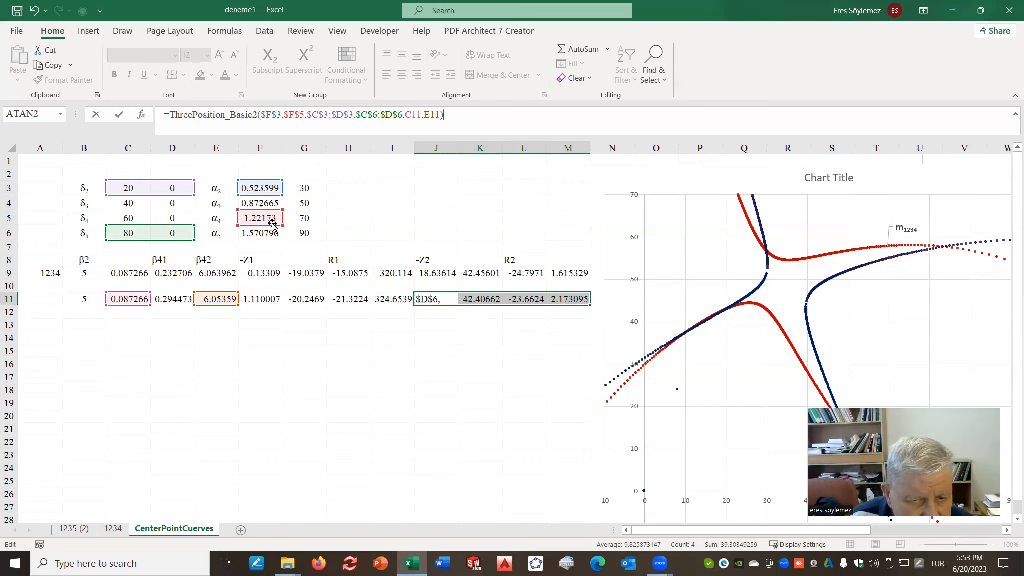
{"action": "left_click_drag", "start_coordinate": [273, 226], "coordinate": [275, 238]}
{"action": "key", "text": "End"}
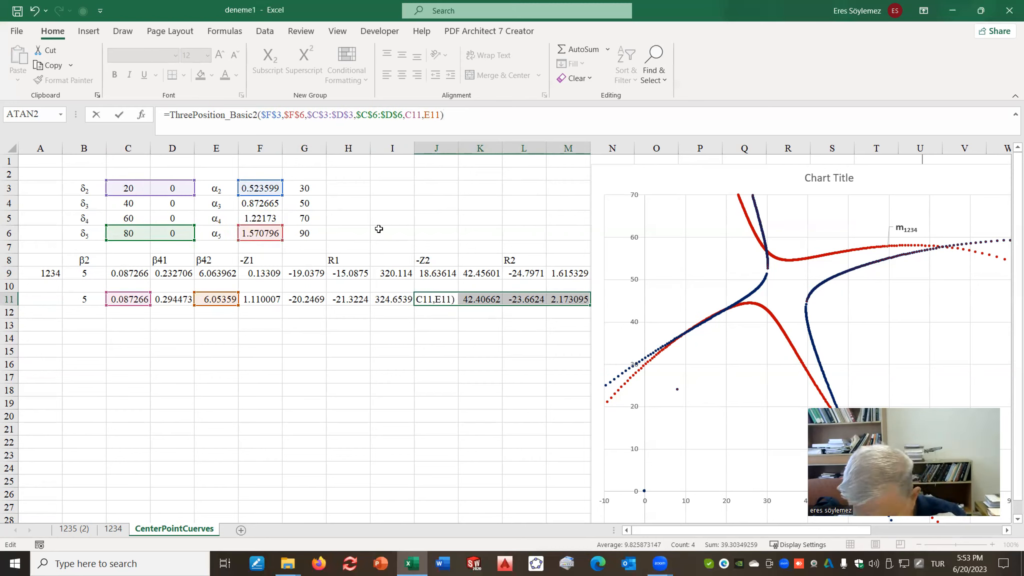
{"action": "key", "text": "ctrl+shift+Return"}
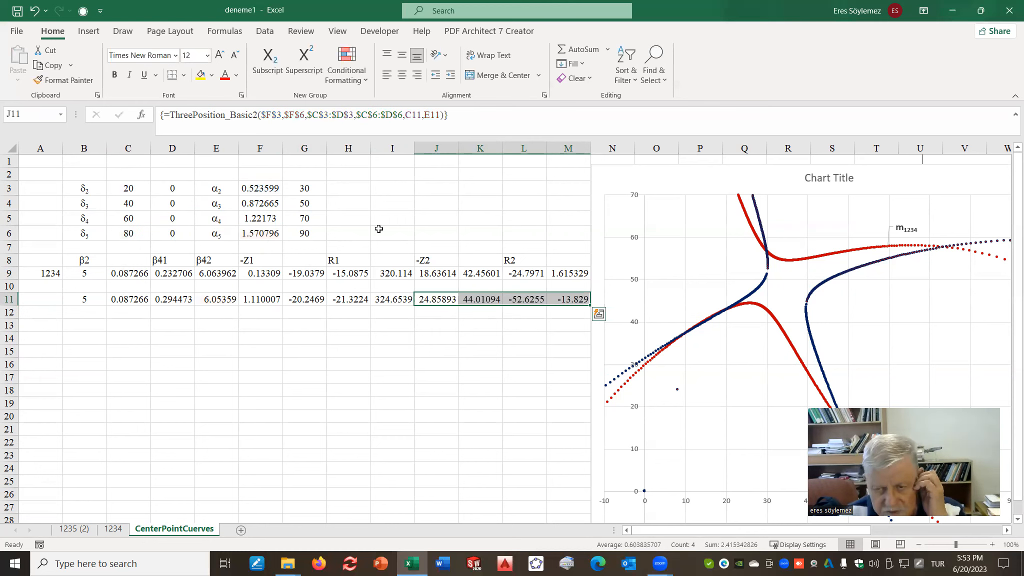
- Shift the chart slightly further from the calculation rows and link the β2 angle in B11 to cell B9 with =B9
{"action": "left_click_drag", "start_coordinate": [608, 181], "coordinate": [630, 176]}
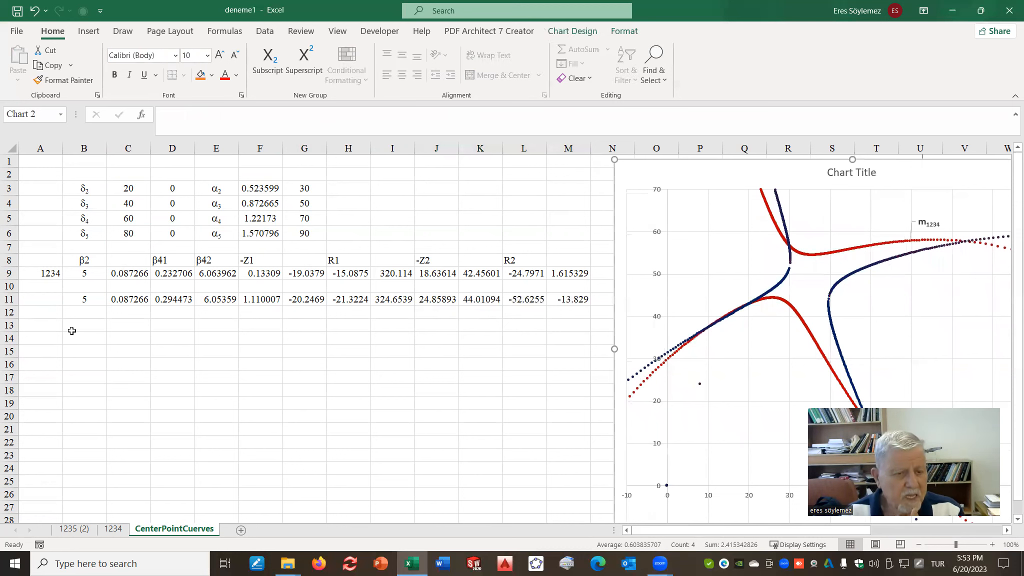
{"action": "left_click", "coordinate": [94, 275]}
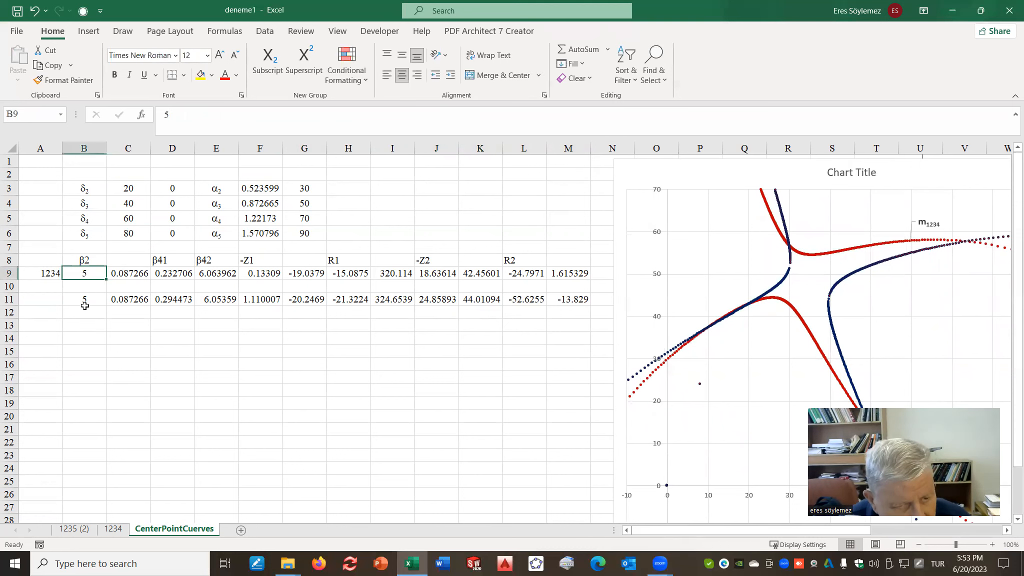
{"action": "left_click", "coordinate": [85, 302]}
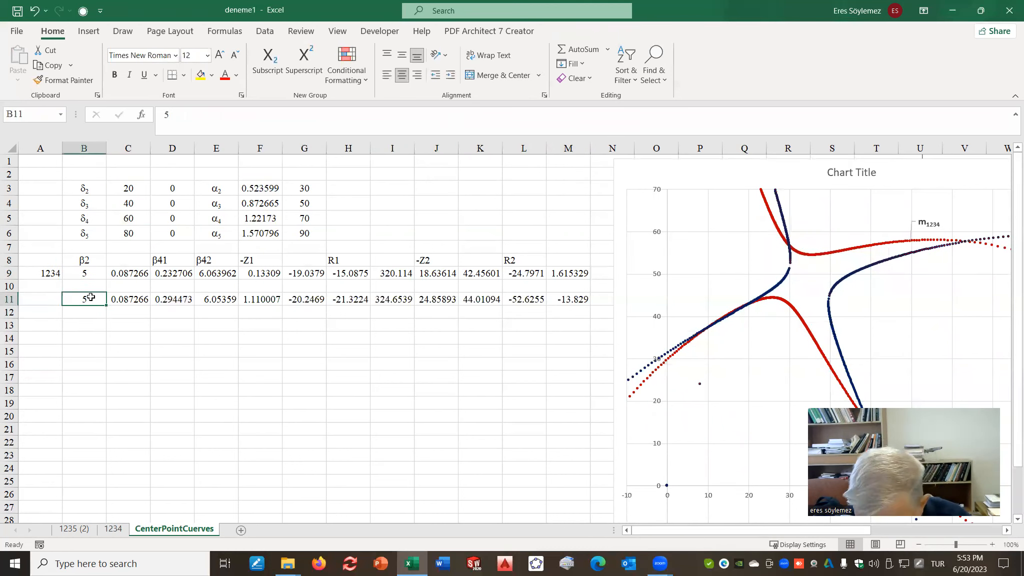
{"action": "type", "text": "="}
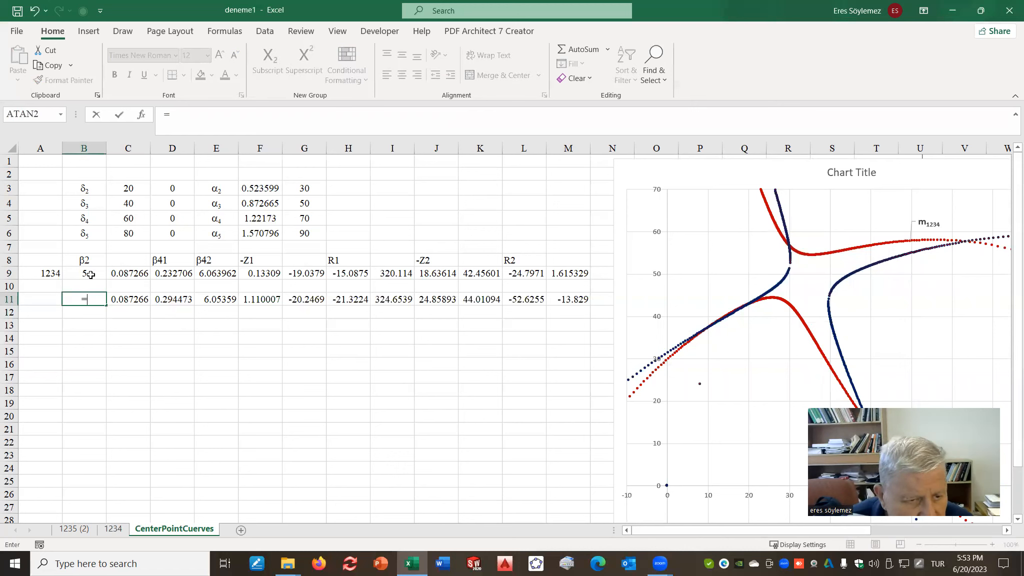
{"action": "left_click", "coordinate": [92, 274]}
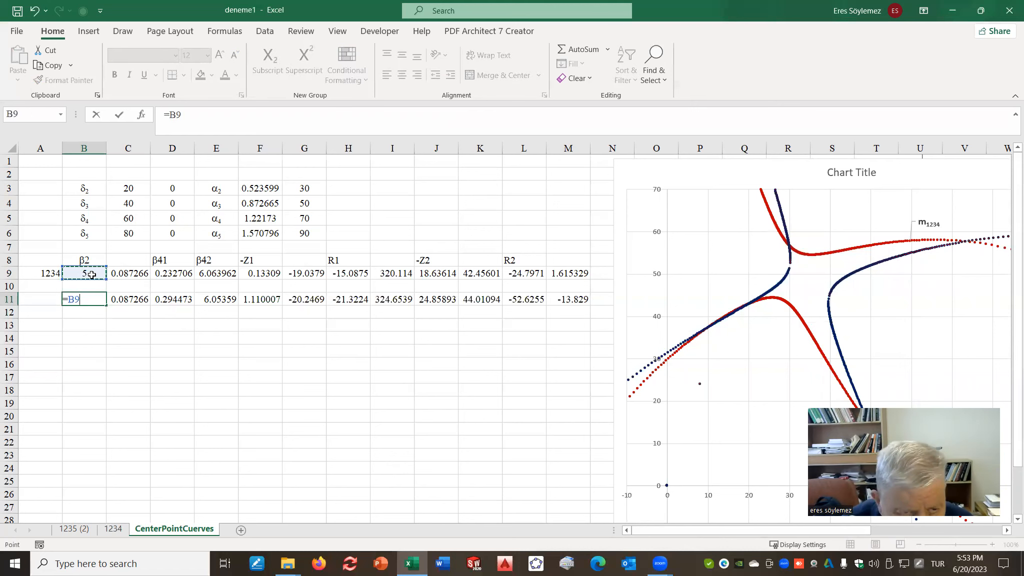
{"action": "key", "text": "Return"}
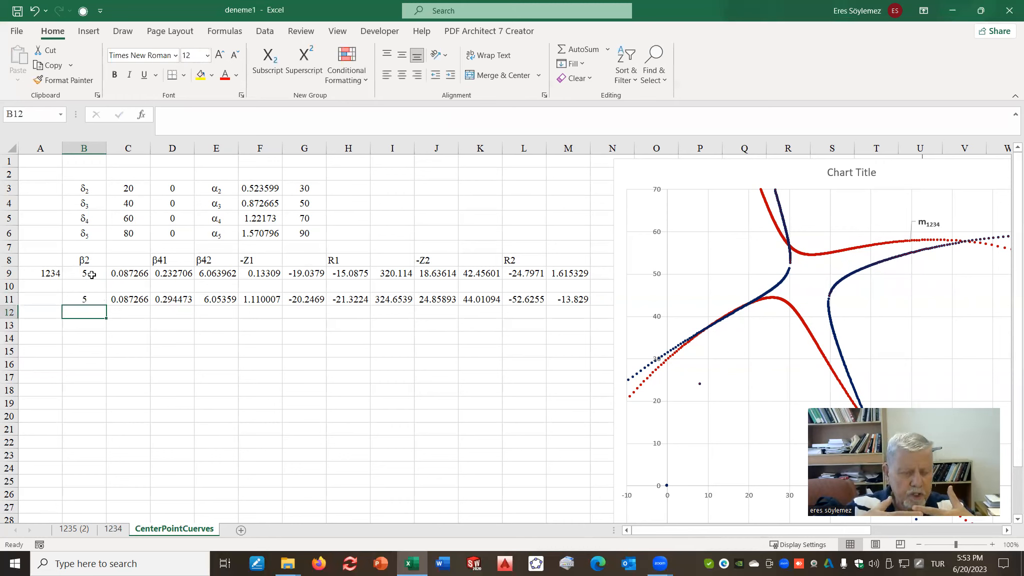
- Label the second calculation row by entering 1235 in cell A11
{"action": "left_click", "coordinate": [40, 297]}
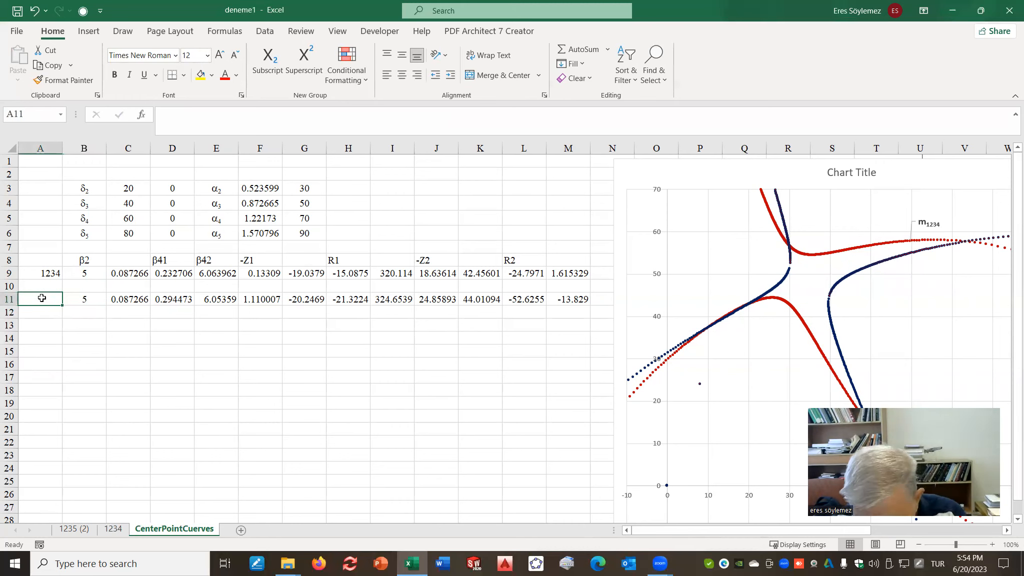
{"action": "type", "text": "1235"}
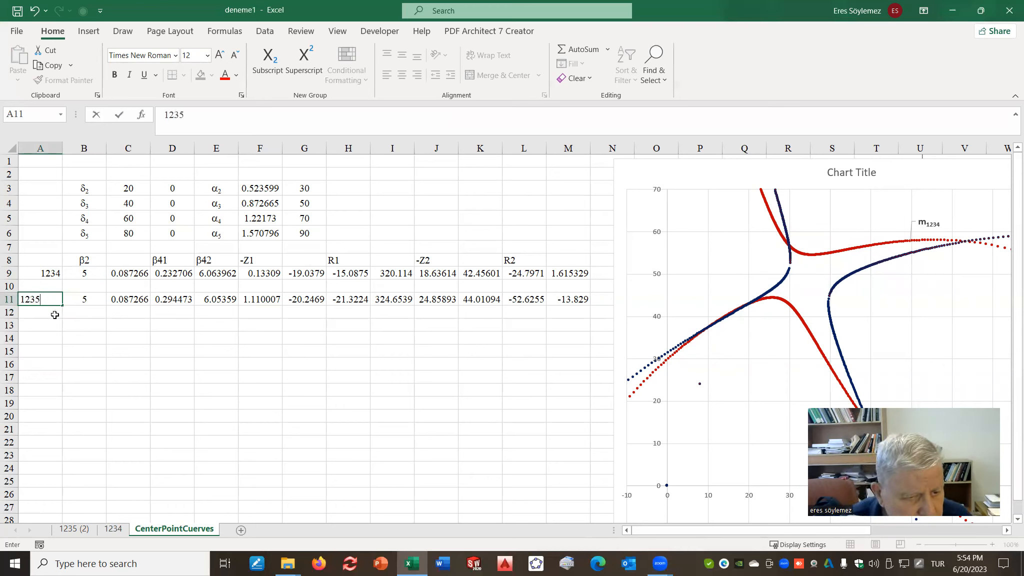
{"action": "key", "text": "Return"}
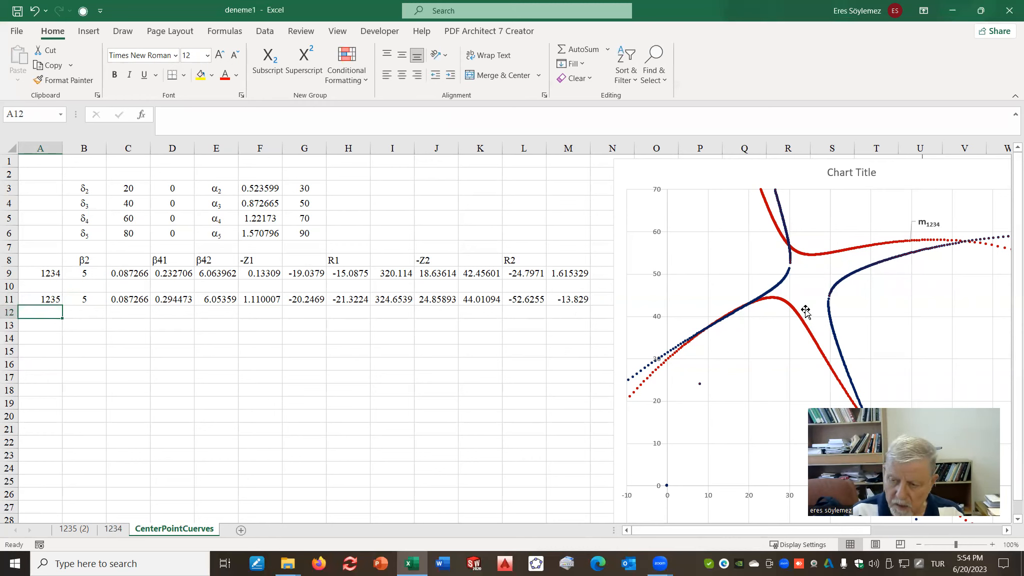
{"action": "mouse_move", "coordinate": [799, 320]}
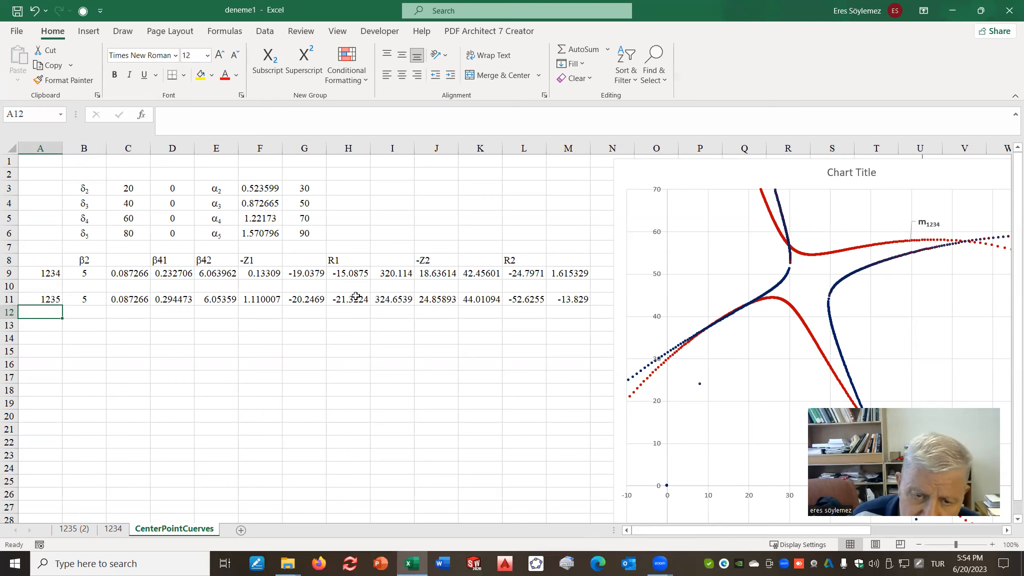
{"action": "left_click", "coordinate": [337, 329]}
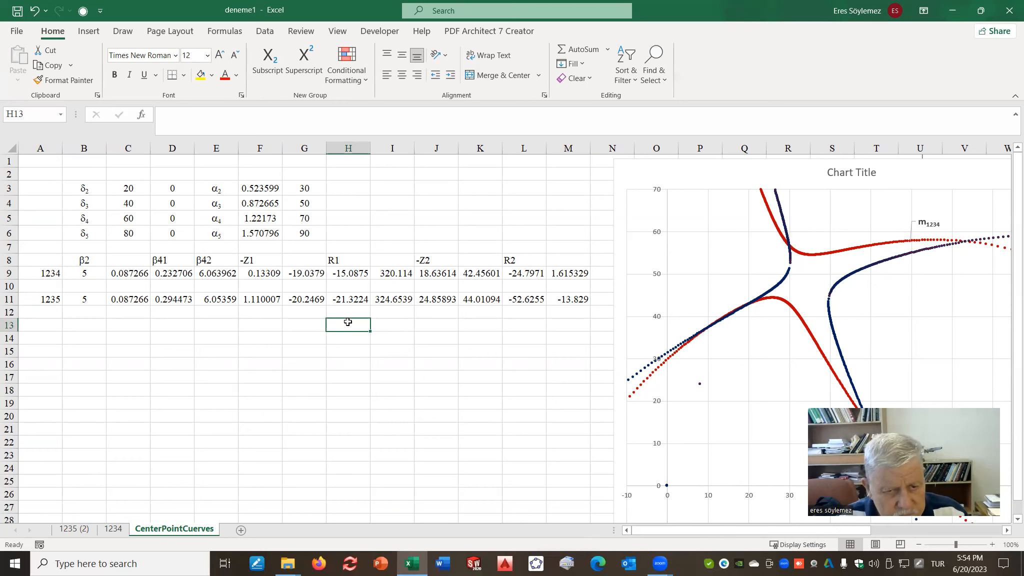
- Copy the β41 and β42 headings from D8:E8 into D10:E10 above the 1235 row
{"action": "left_click_drag", "start_coordinate": [156, 263], "coordinate": [215, 260]}
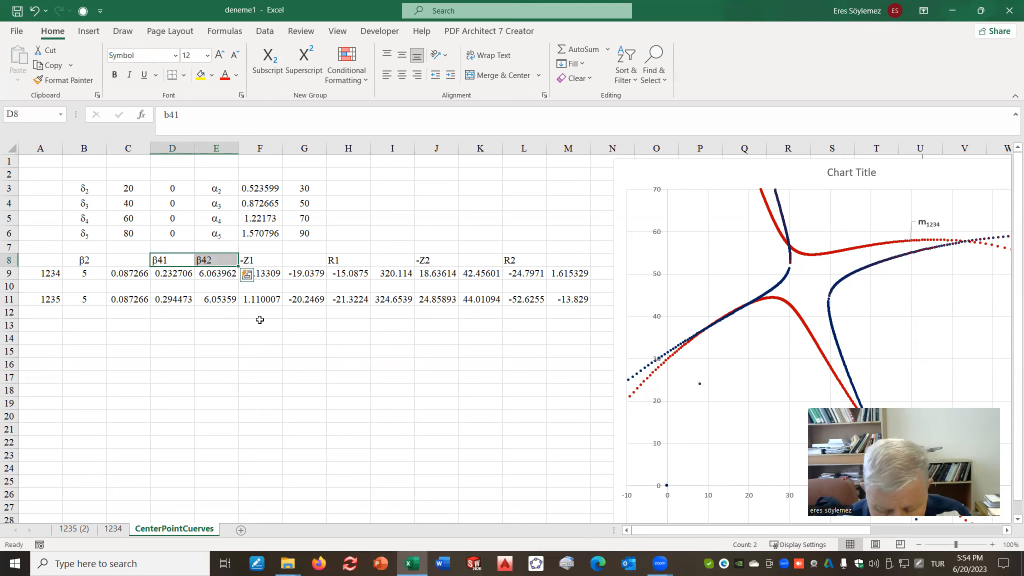
{"action": "key", "text": "ctrl+c"}
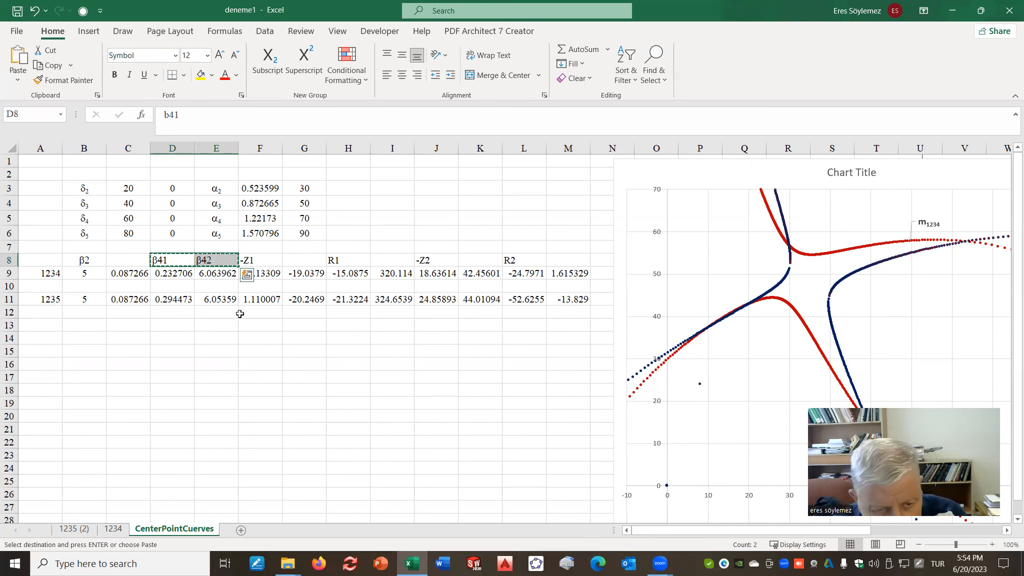
{"action": "left_click", "coordinate": [178, 285]}
{"action": "key", "text": "ctrl+v"}
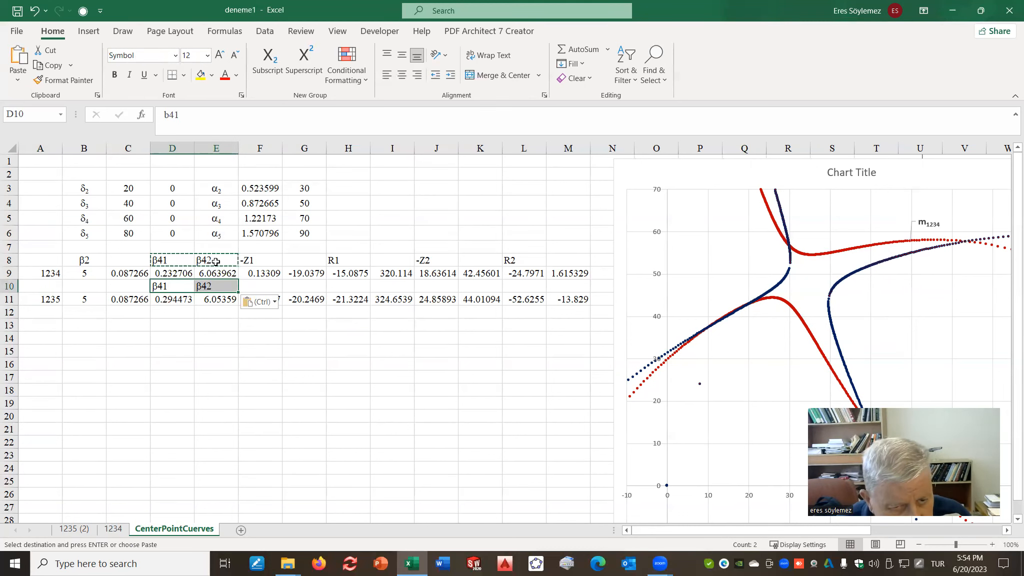
- Change the copied headings in D10 and E10 to β51 and β52, keeping the Symbol font
{"action": "left_click", "coordinate": [176, 281]}
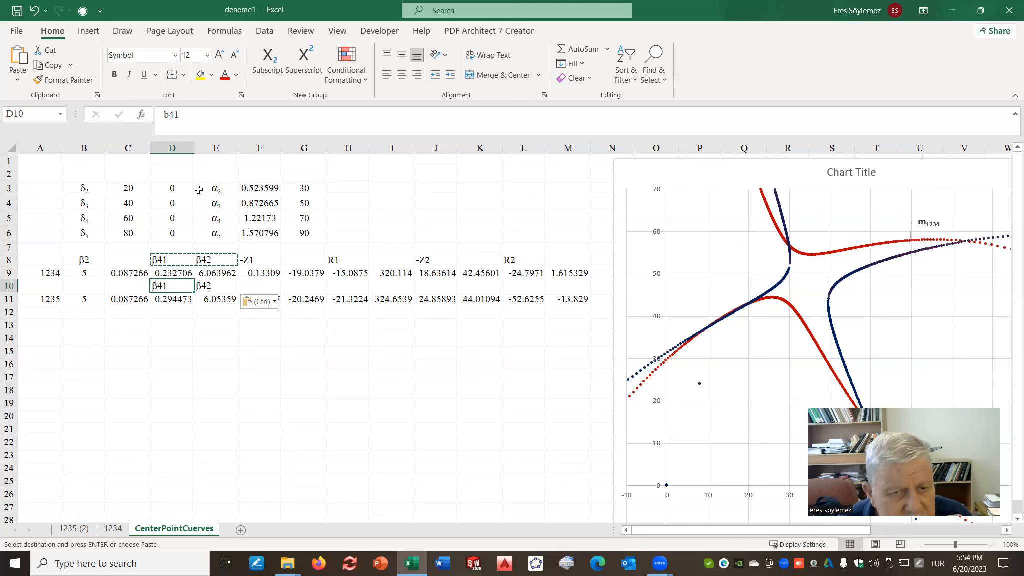
{"action": "left_click_drag", "start_coordinate": [173, 115], "coordinate": [169, 115]}
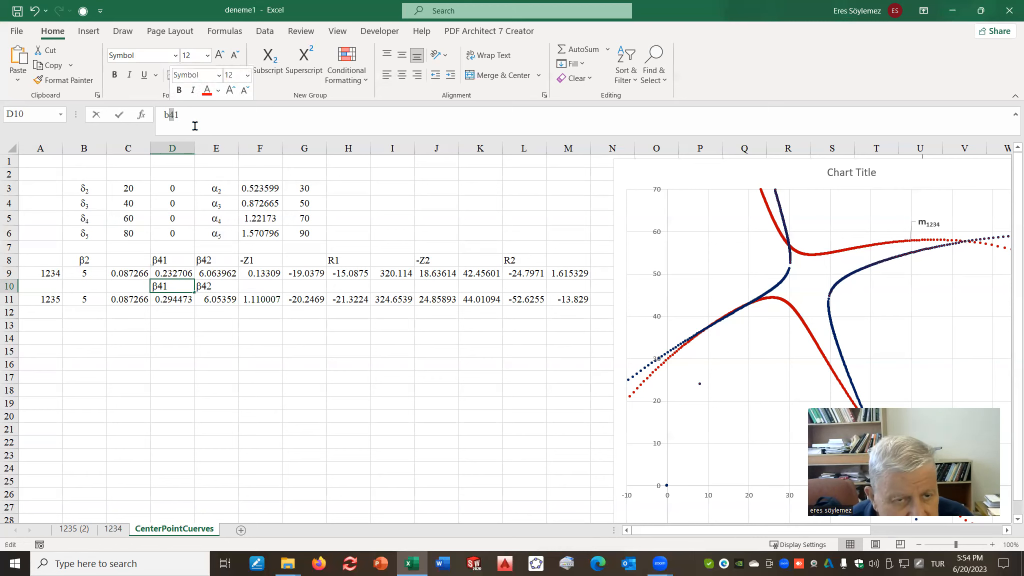
{"action": "type", "text": "5"}
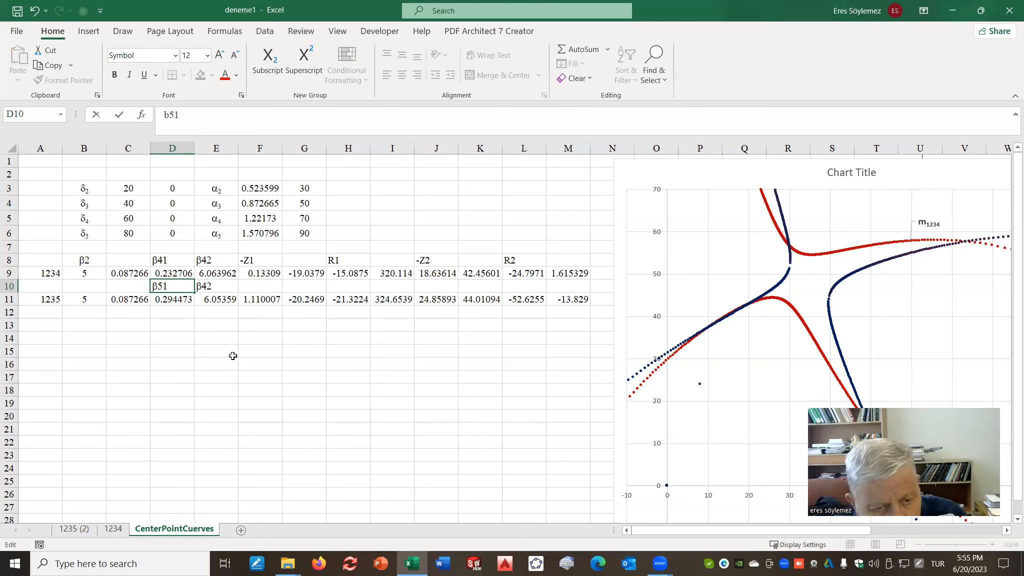
{"action": "left_click", "coordinate": [232, 358]}
{"action": "left_click", "coordinate": [211, 288]}
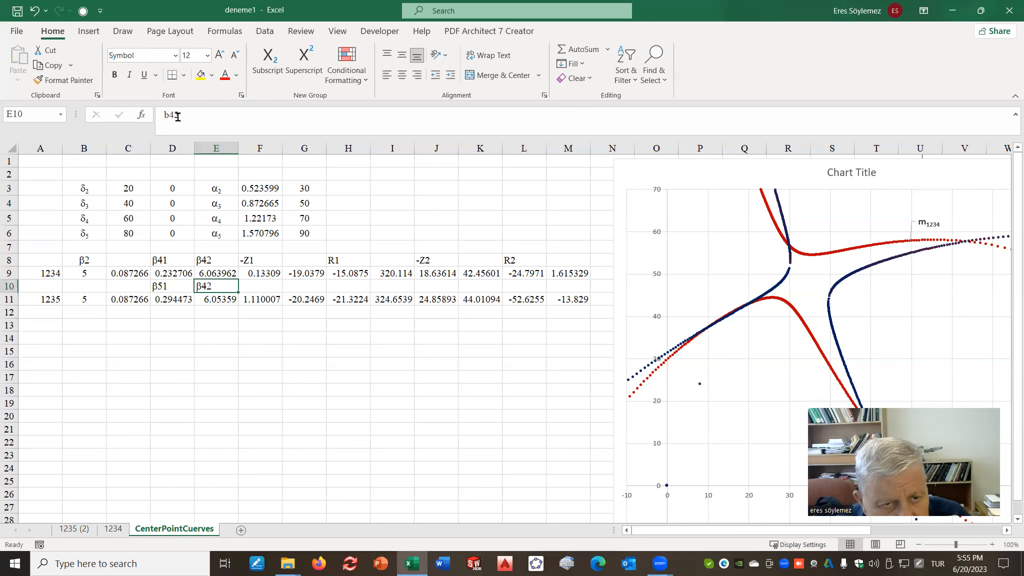
{"action": "left_click_drag", "start_coordinate": [173, 115], "coordinate": [168, 115]}
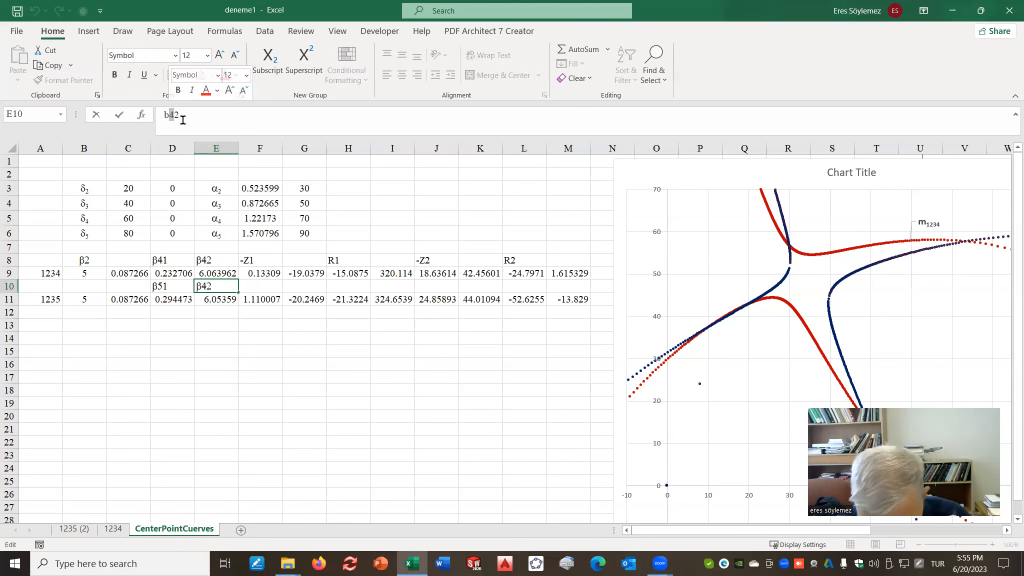
{"action": "type", "text": "5"}
{"action": "key", "text": "Return"}
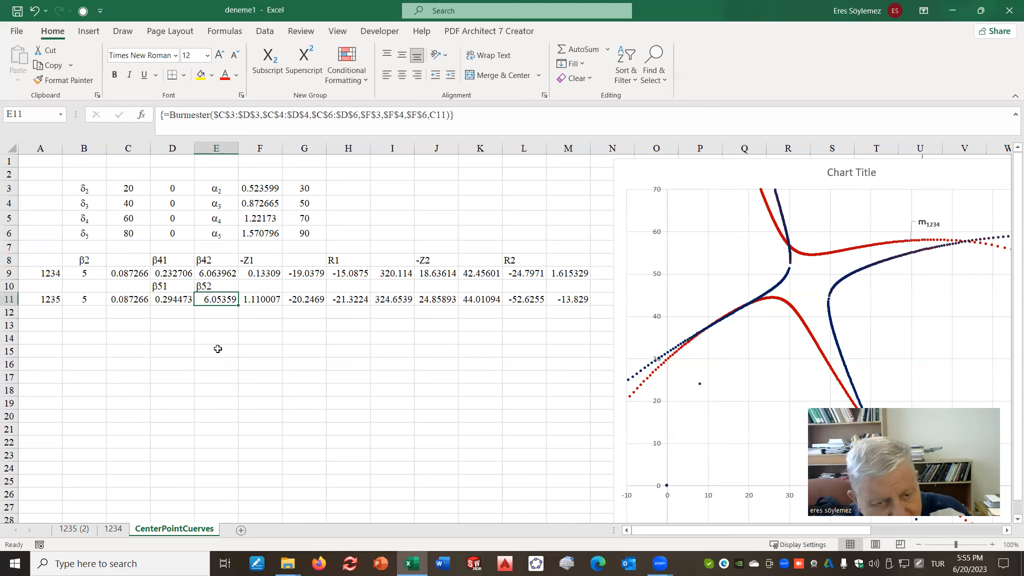
{"action": "left_click", "coordinate": [217, 348]}
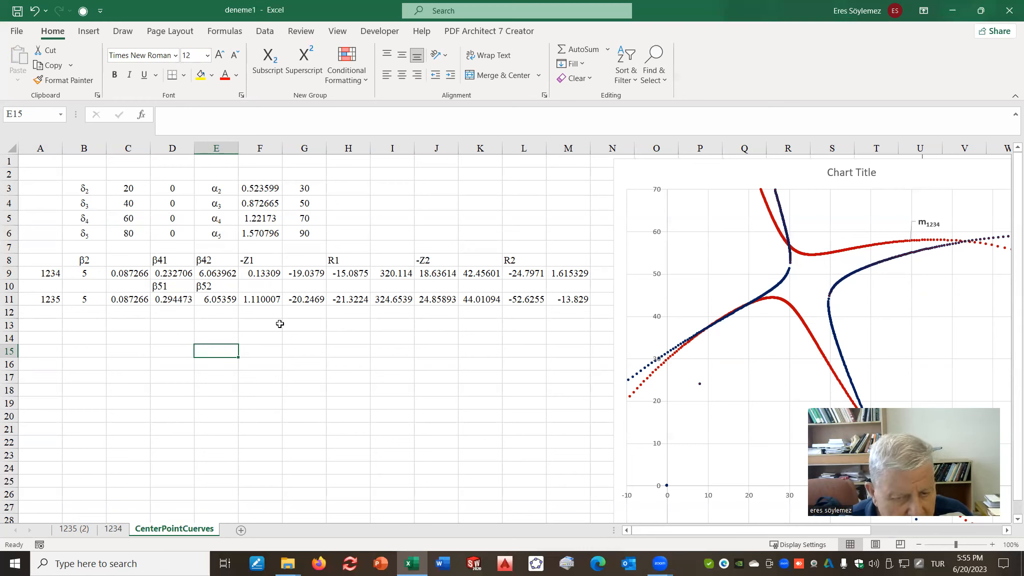
- Calculate the distance between the two R1 points in H13 with =SQRT((H11-H9)^2+(I11-I9)^2) and check its cell references
{"action": "left_click", "coordinate": [348, 326]}
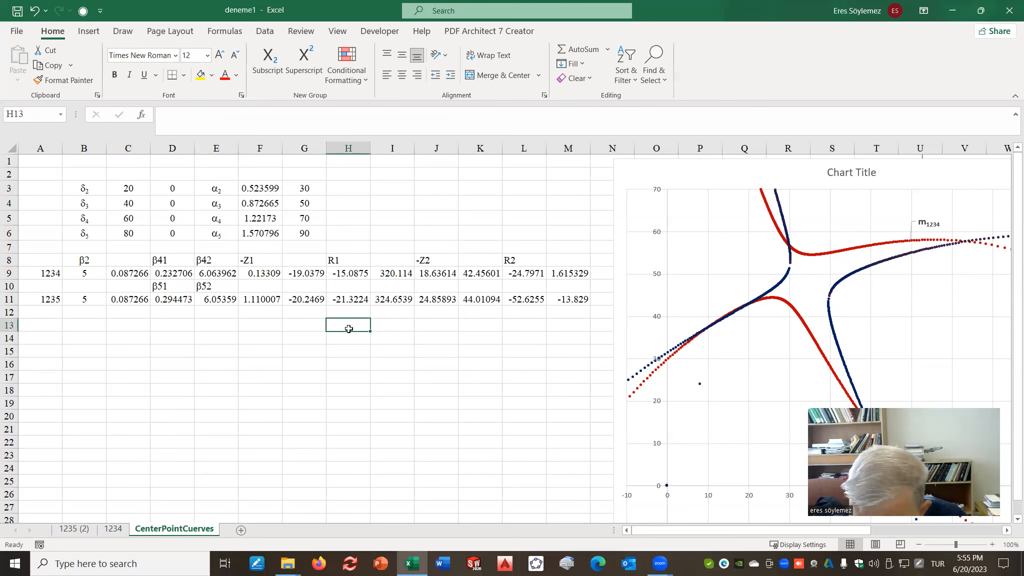
{"action": "type", "text": "="}
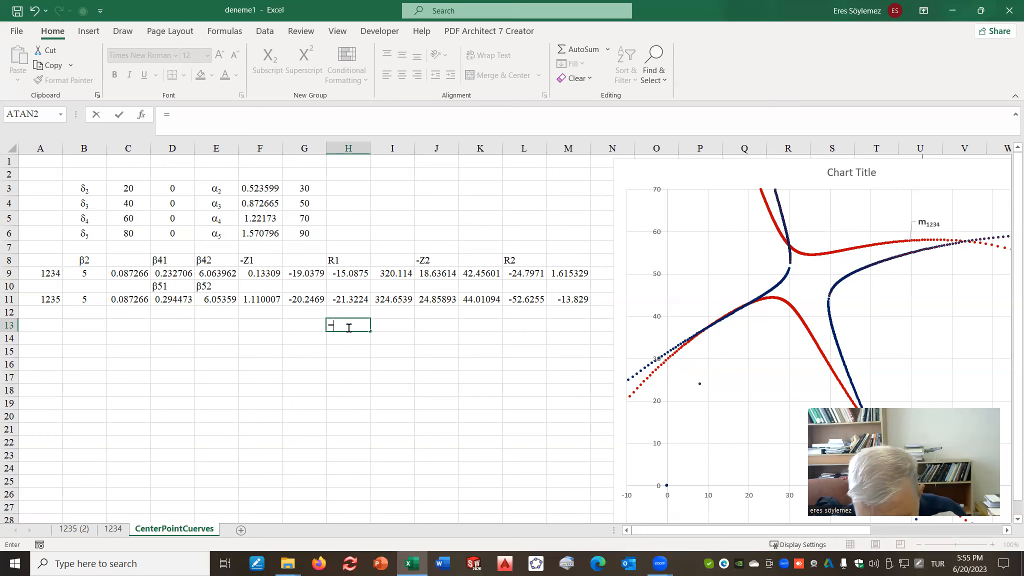
{"action": "type", "text": "sqrt"}
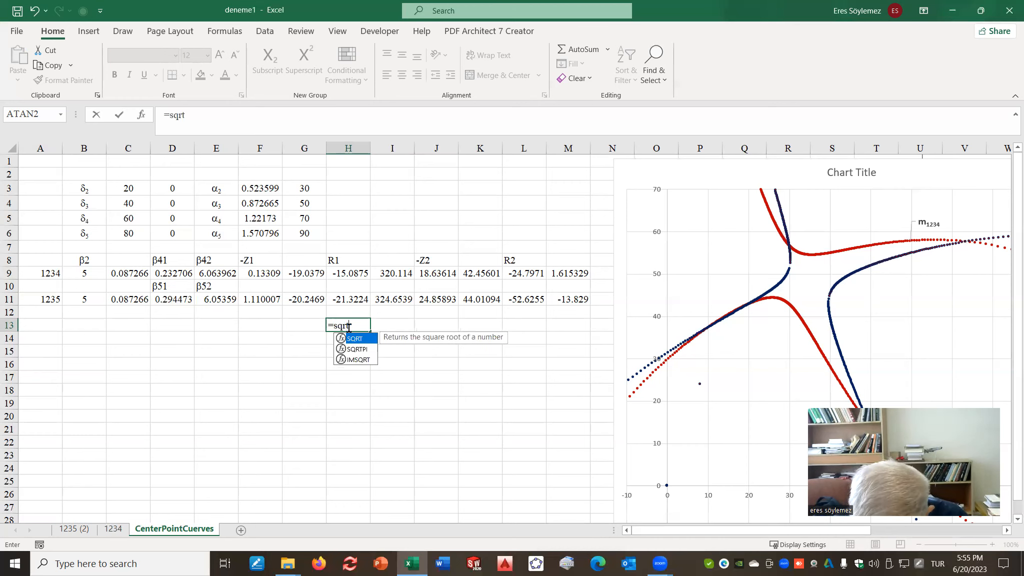
{"action": "type", "text": "(("}
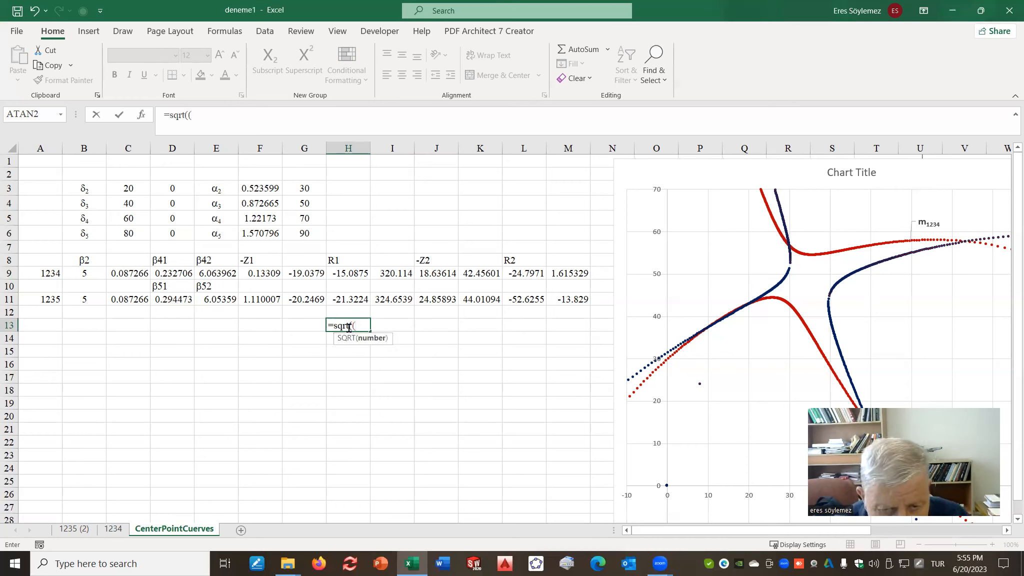
{"action": "type", "text": "("}
{"action": "left_click", "coordinate": [361, 300]}
{"action": "type", "text": "-"}
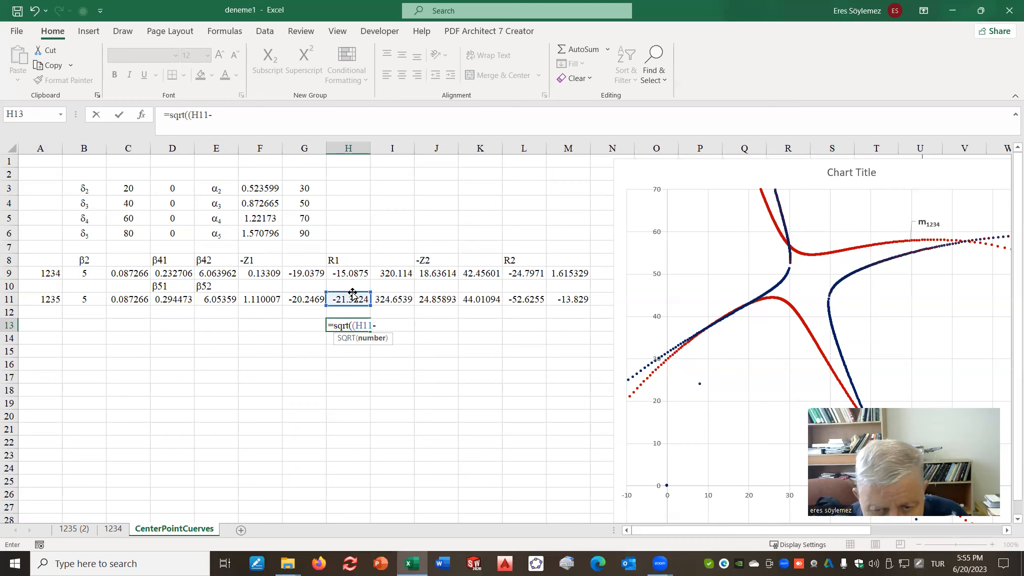
{"action": "left_click", "coordinate": [353, 274]}
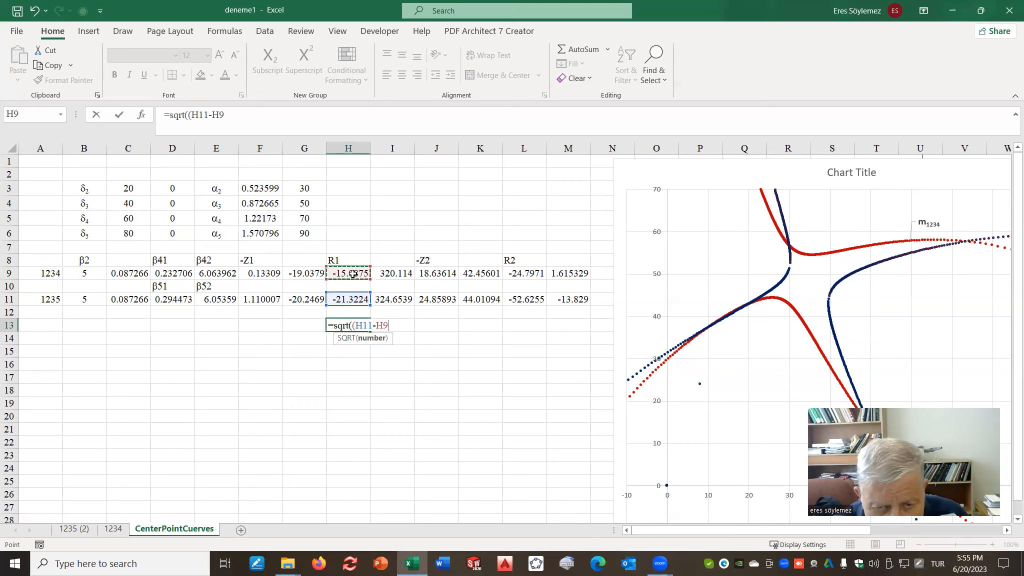
{"action": "type", "text": ")"}
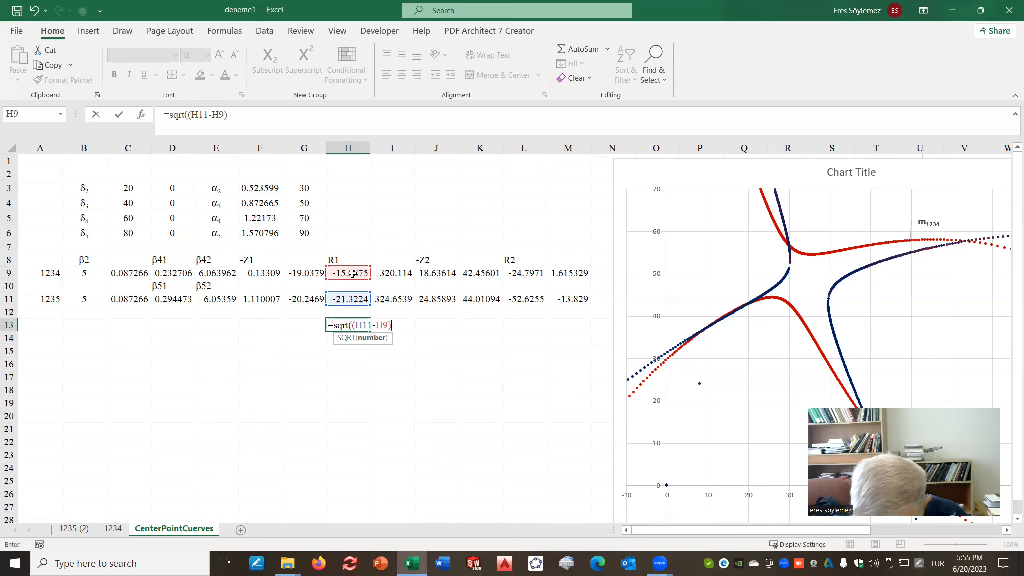
{"action": "type", "text": "^2"}
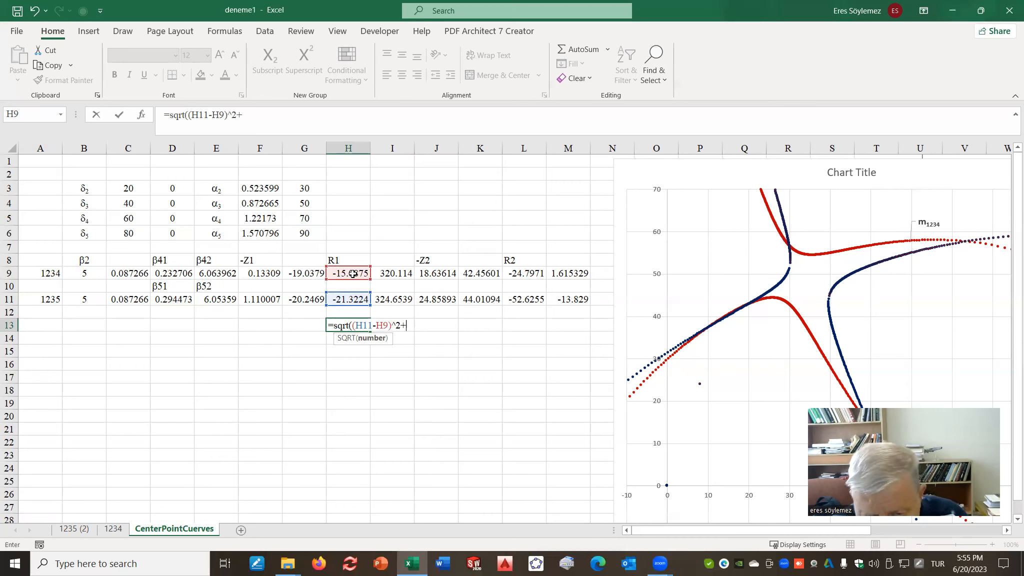
{"action": "type", "text": "+("}
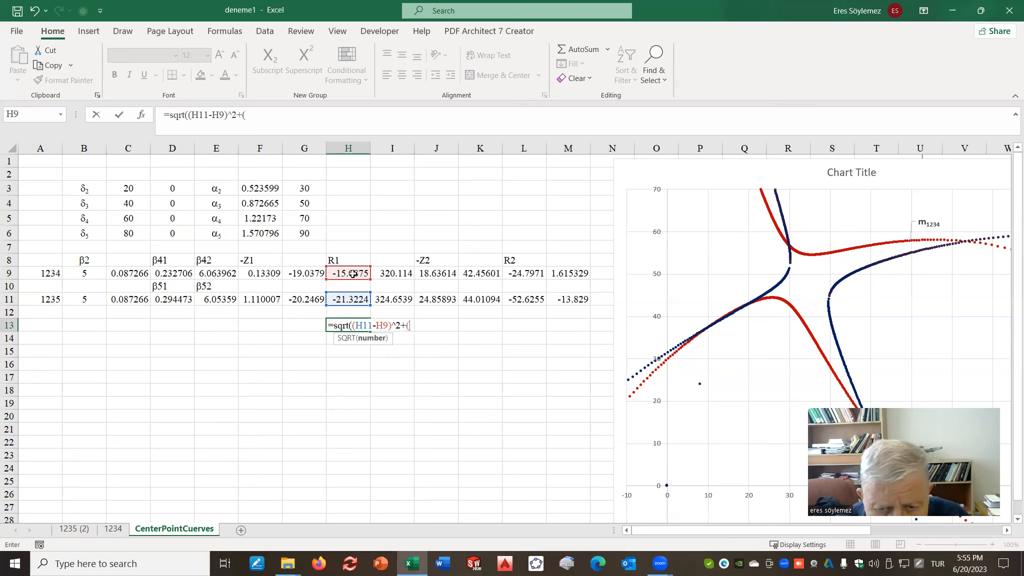
{"action": "left_click", "coordinate": [395, 299]}
{"action": "type", "text": "-"}
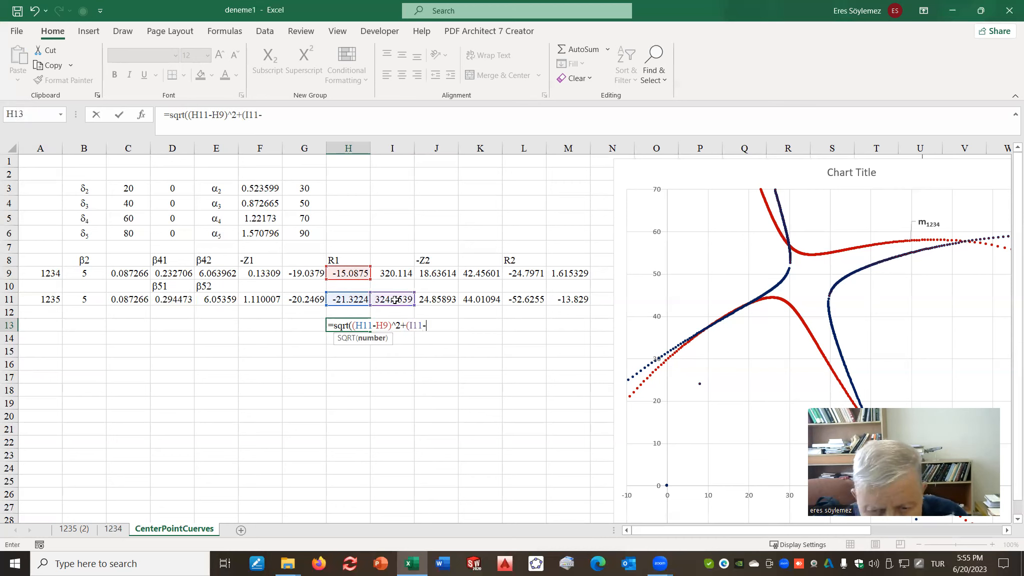
{"action": "left_click", "coordinate": [396, 273]}
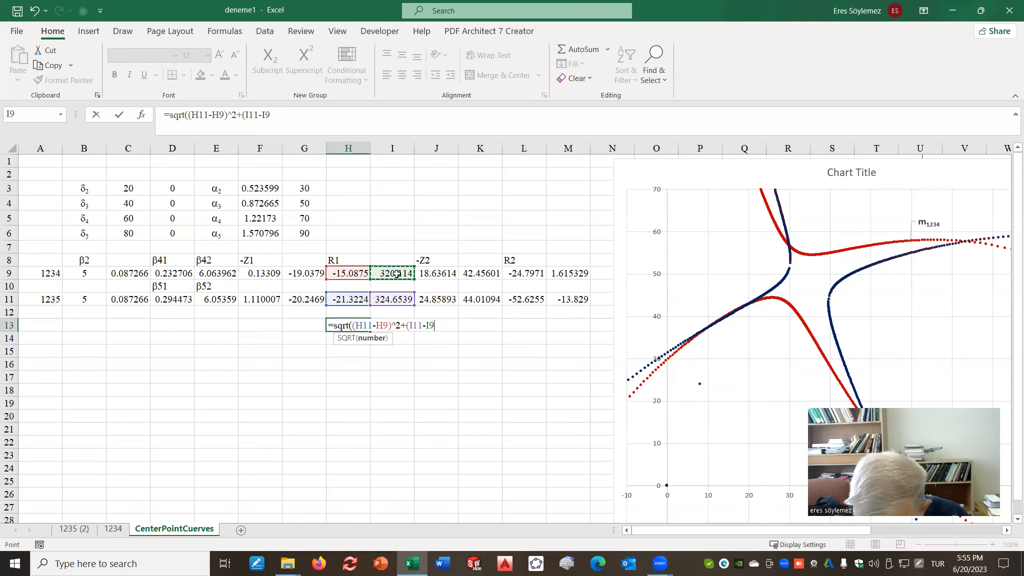
{"action": "type", "text": ")^2"}
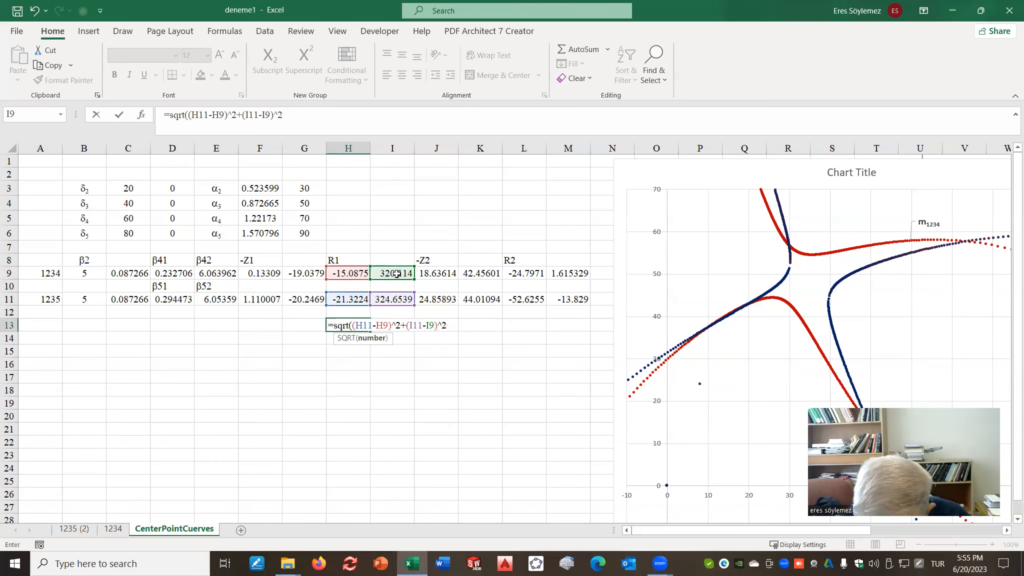
{"action": "type", "text": ")"}
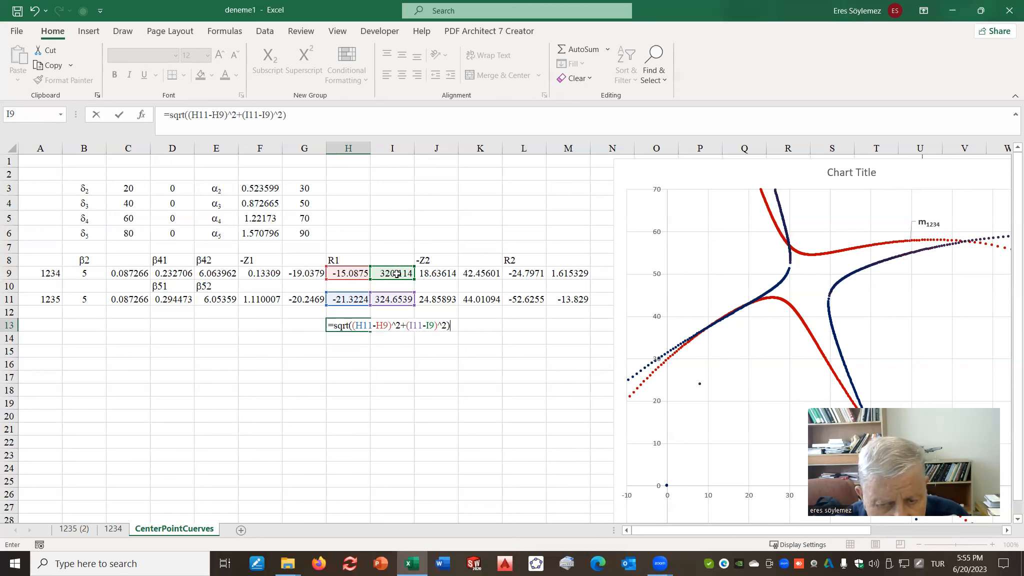
{"action": "key", "text": "Return"}
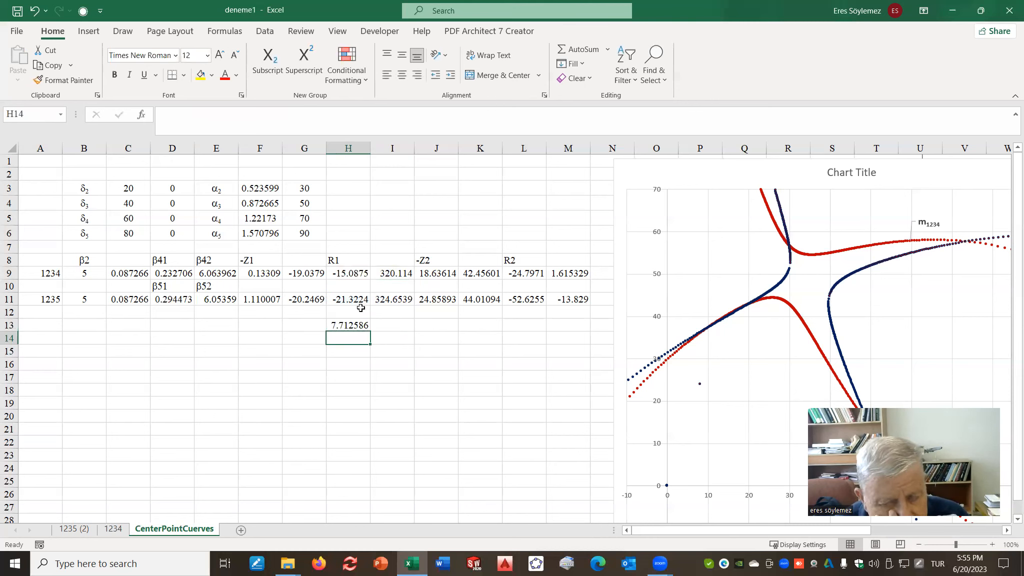
{"action": "left_click", "coordinate": [349, 326]}
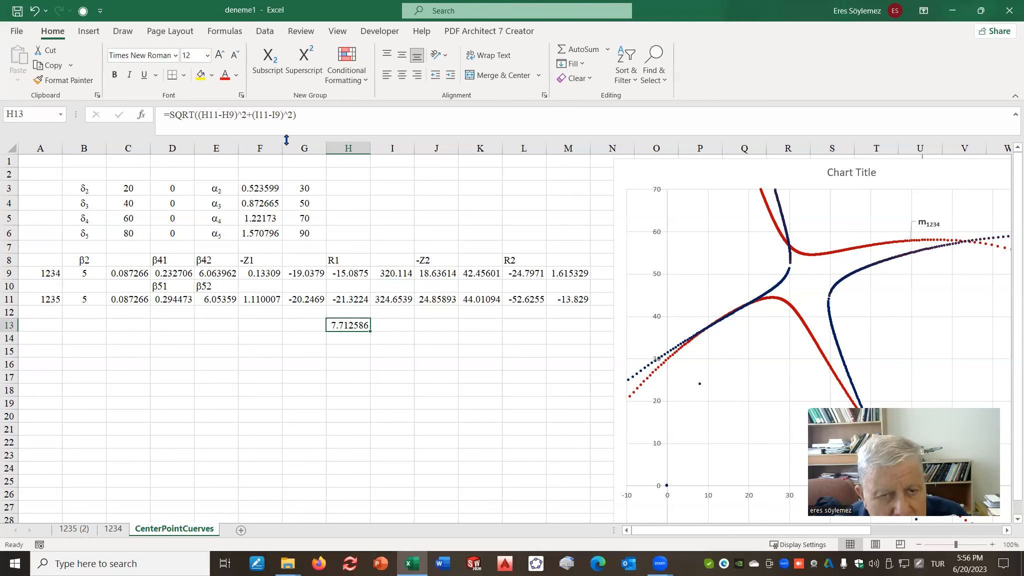
{"action": "left_click", "coordinate": [305, 118]}
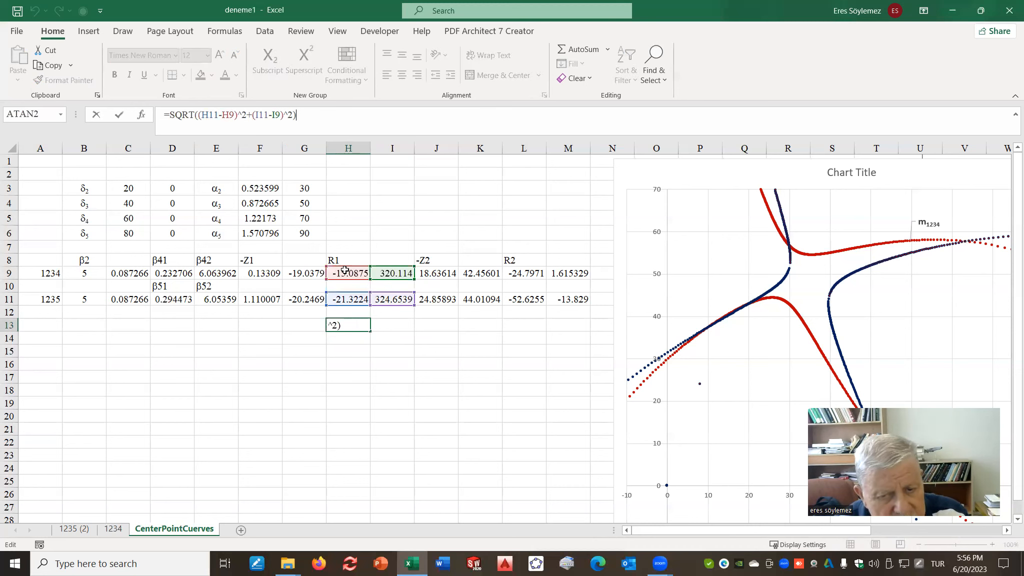
{"action": "left_click", "coordinate": [372, 350]}
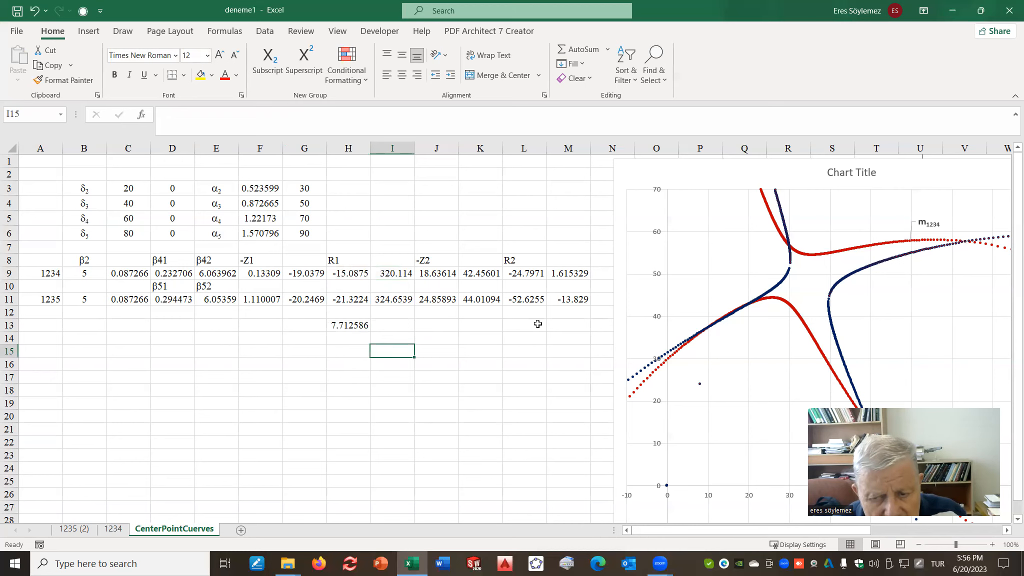
{"action": "left_click", "coordinate": [530, 326]}
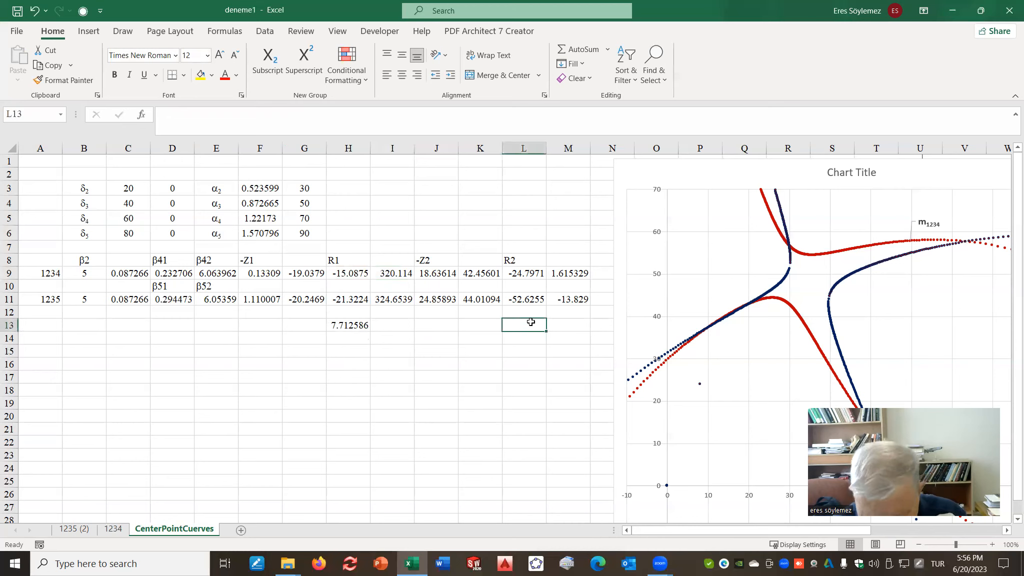
{"action": "type", "text": "="}
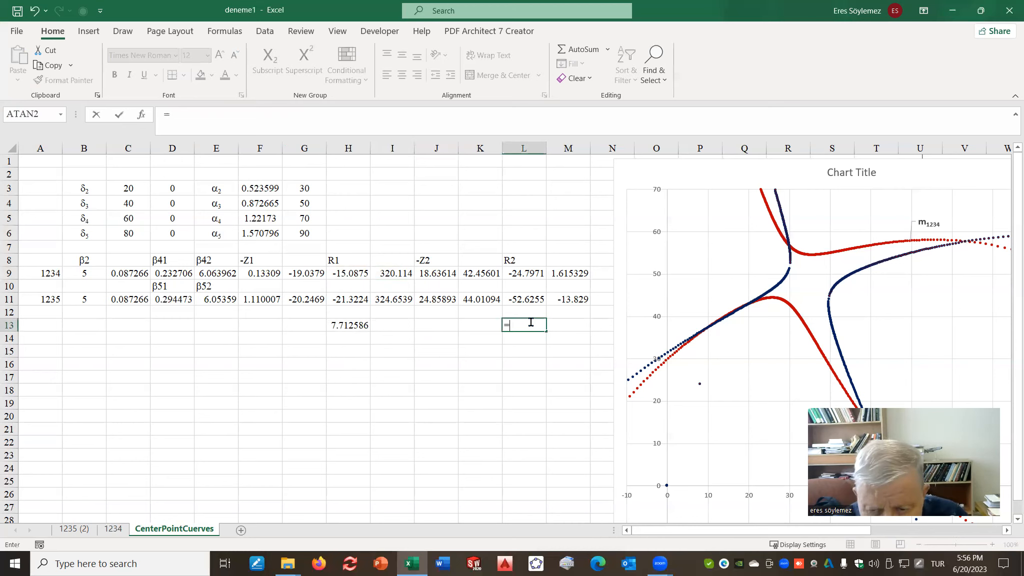
{"action": "key", "text": "Escape"}
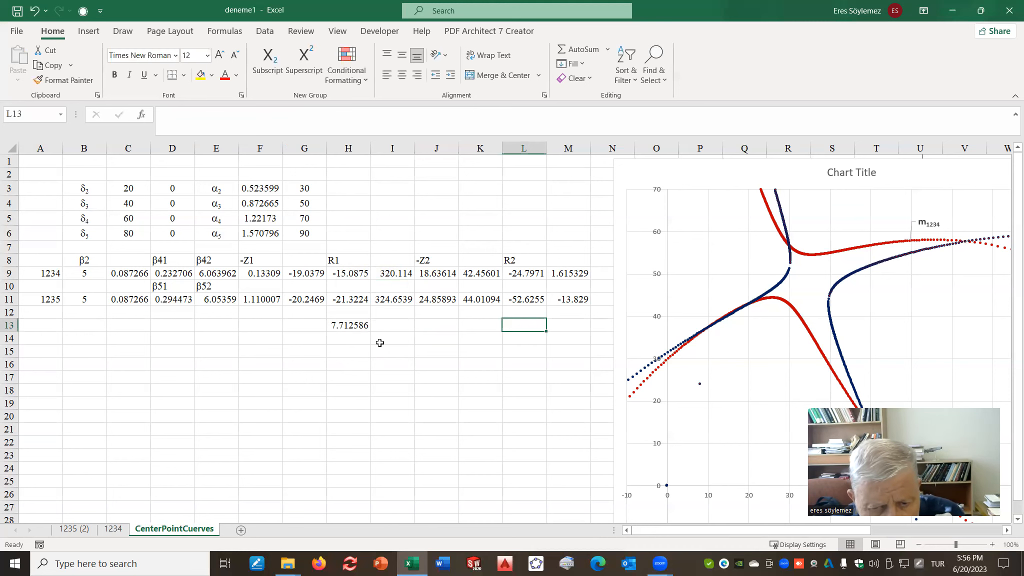
- Copy the R1 distance formula from H13 into L13 for the two R2 points and check its cell references
{"action": "left_click", "coordinate": [361, 325]}
{"action": "key", "text": "ctrl+c"}
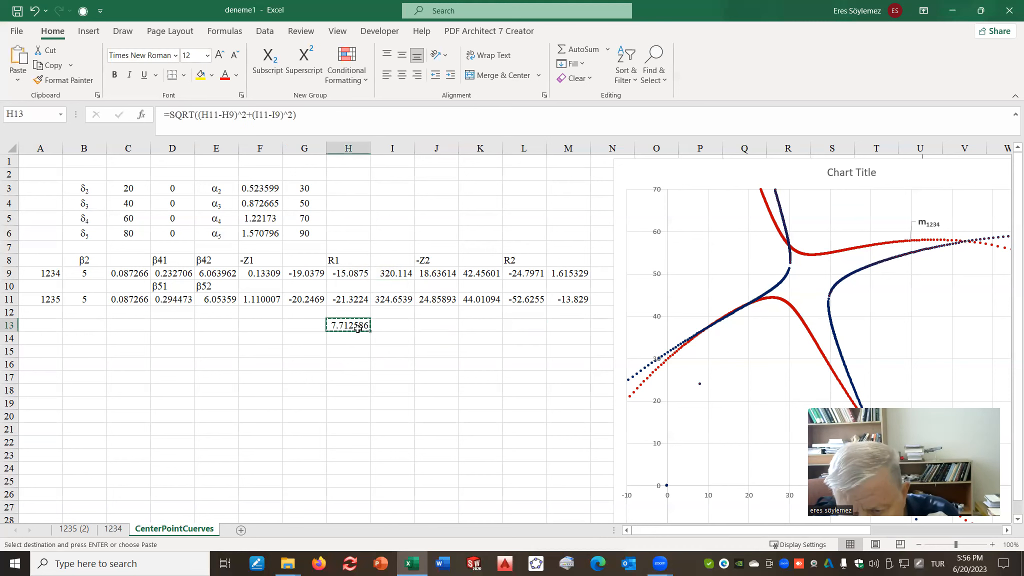
{"action": "left_click", "coordinate": [532, 324]}
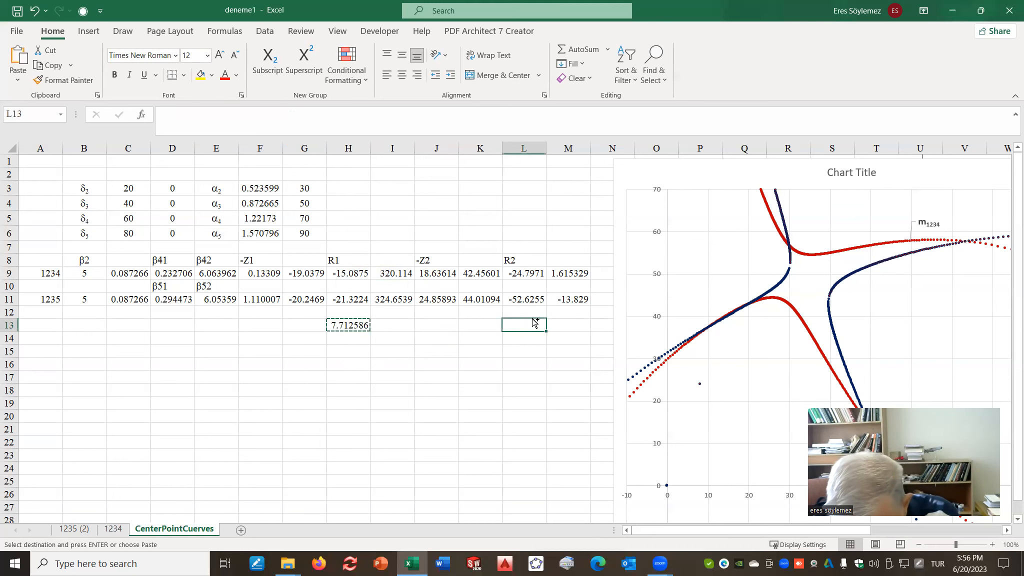
{"action": "key", "text": "ctrl+v"}
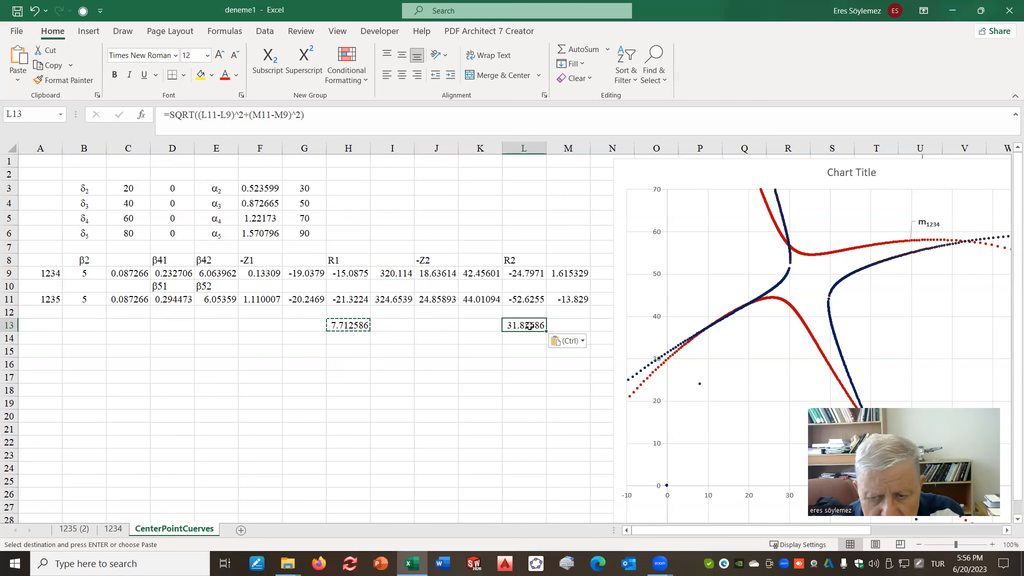
{"action": "left_click", "coordinate": [314, 115]}
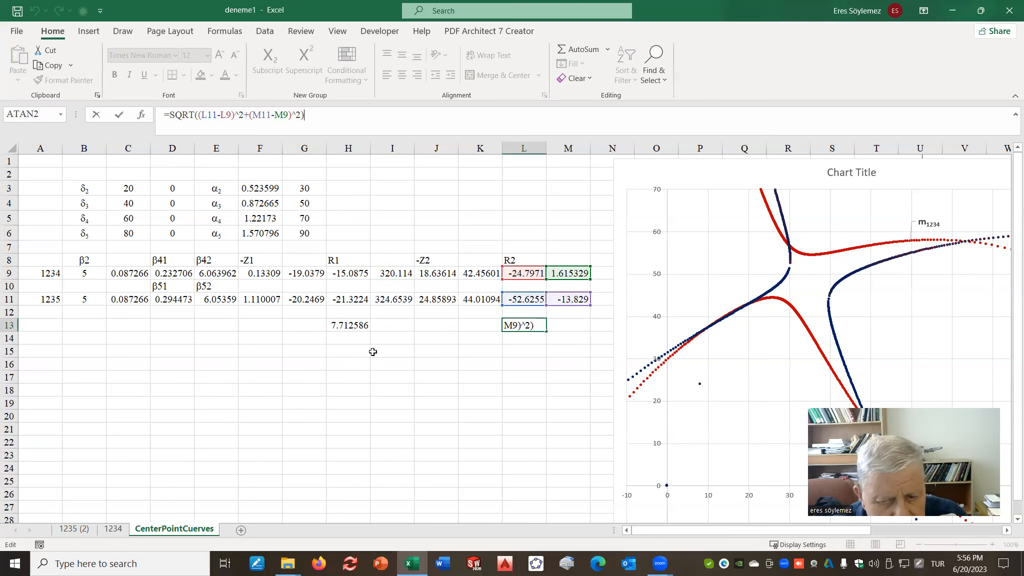
{"action": "left_click", "coordinate": [373, 352]}
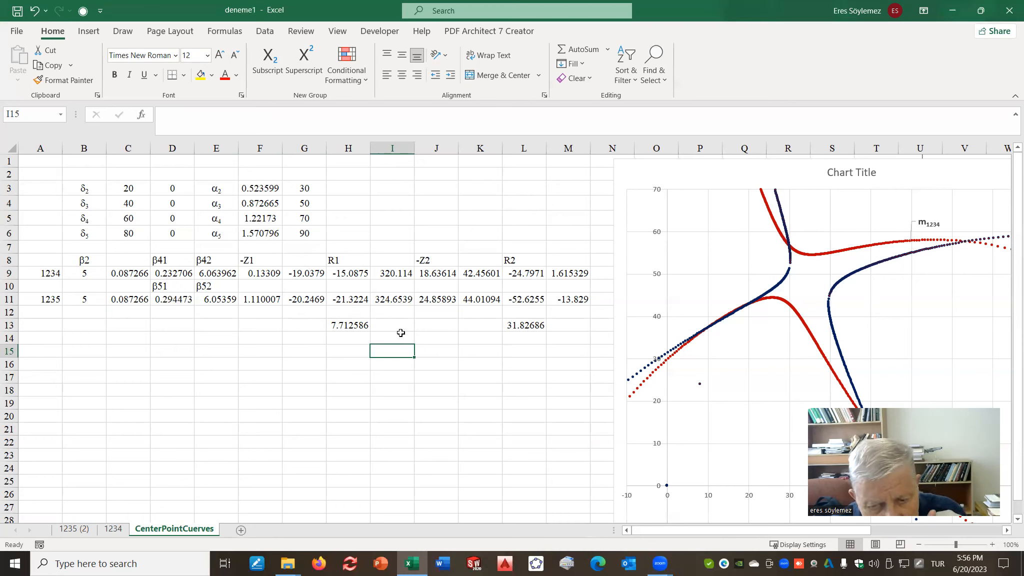
- Calculate the distance from the 1234 row's R1 to the 1235 row's R2 in I13 with =SQRT((H9-L11)^2+(I9-M11)^2)
{"action": "left_click", "coordinate": [430, 326]}
{"action": "left_click", "coordinate": [401, 326]}
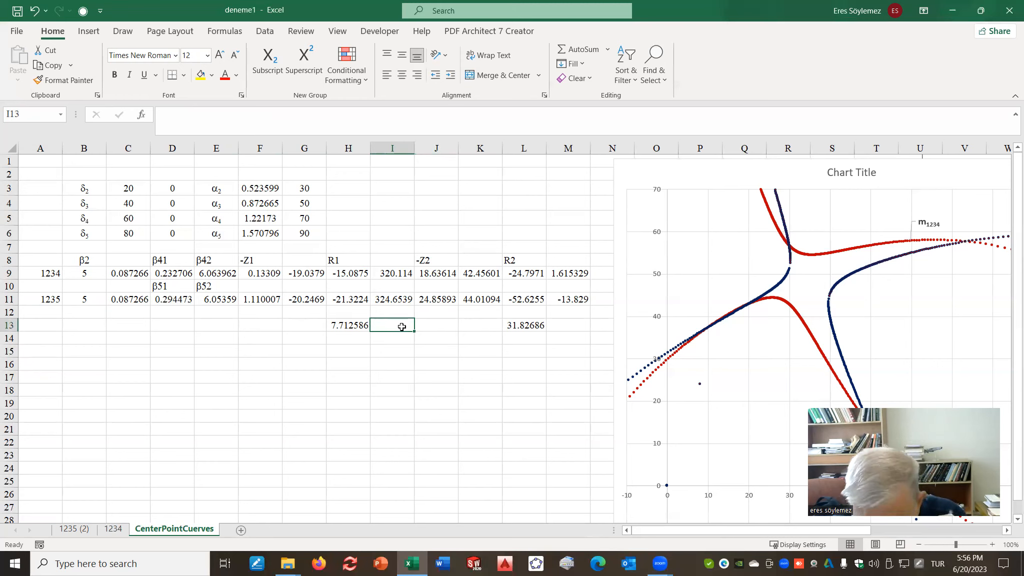
{"action": "type", "text": "=sq"}
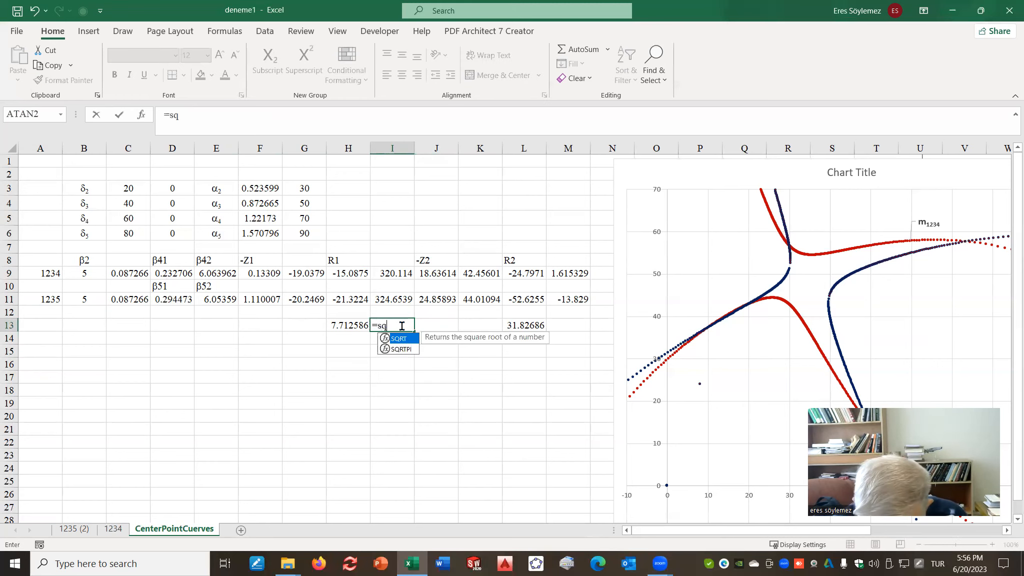
{"action": "type", "text": "rt(("}
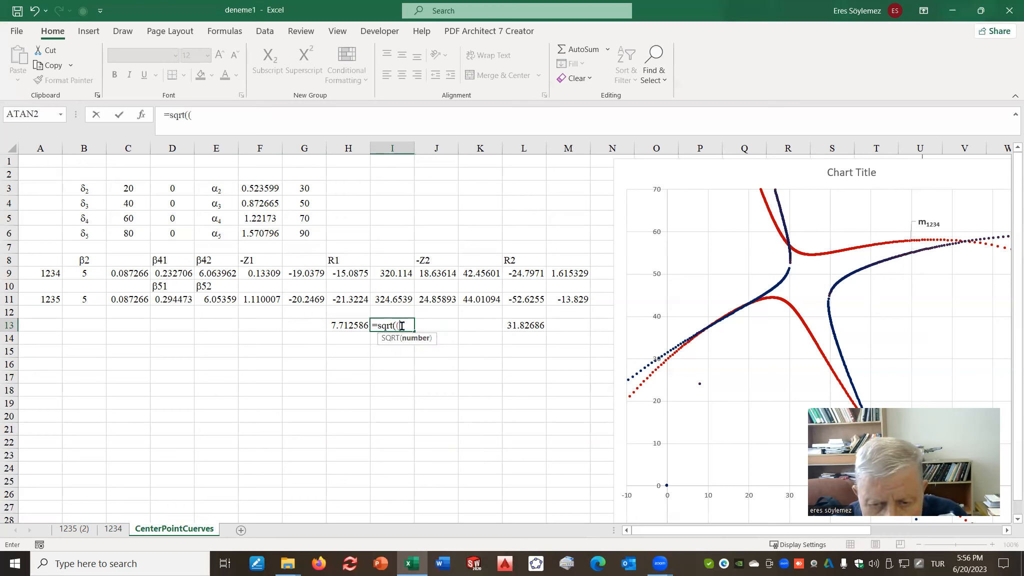
{"action": "left_click", "coordinate": [347, 273]}
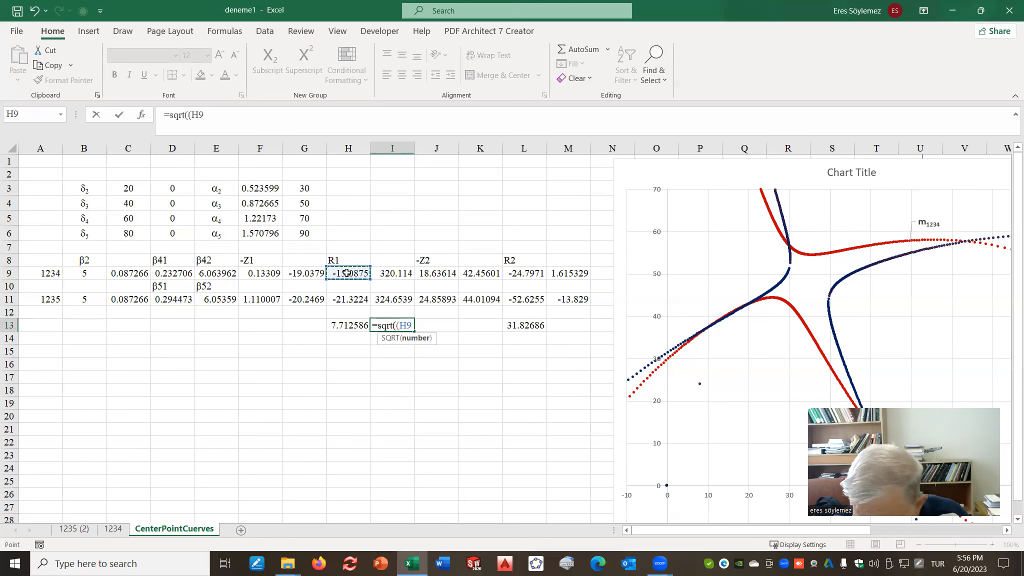
{"action": "type", "text": "-"}
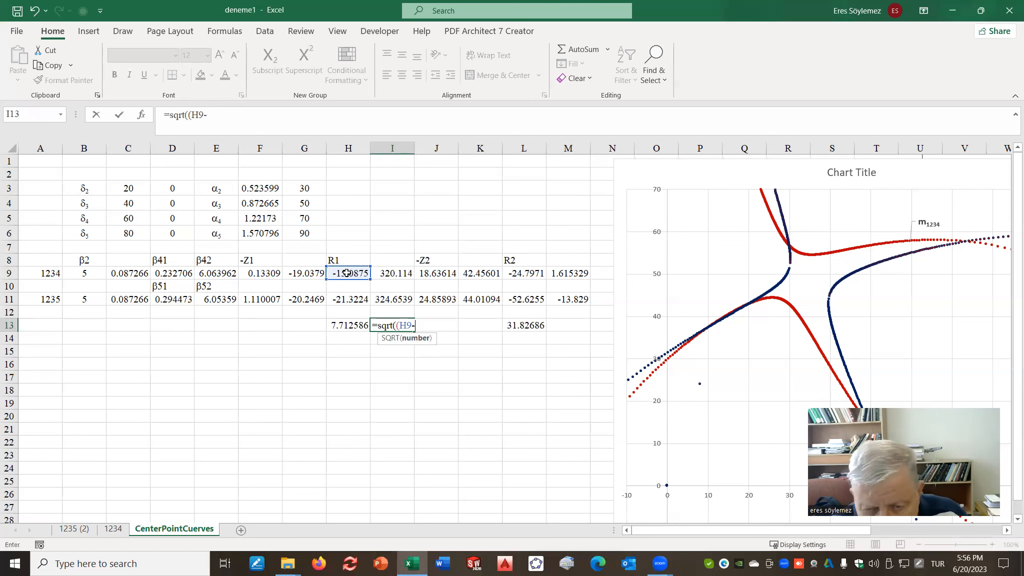
{"action": "left_click", "coordinate": [523, 299]}
{"action": "type", "text": ")^2"}
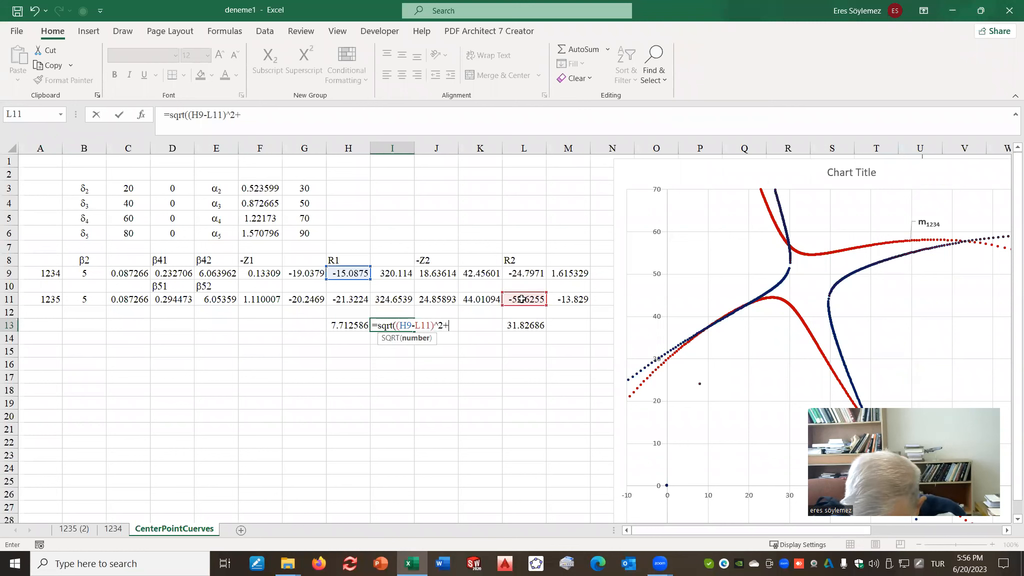
{"action": "type", "text": "+("}
{"action": "left_click", "coordinate": [395, 272]}
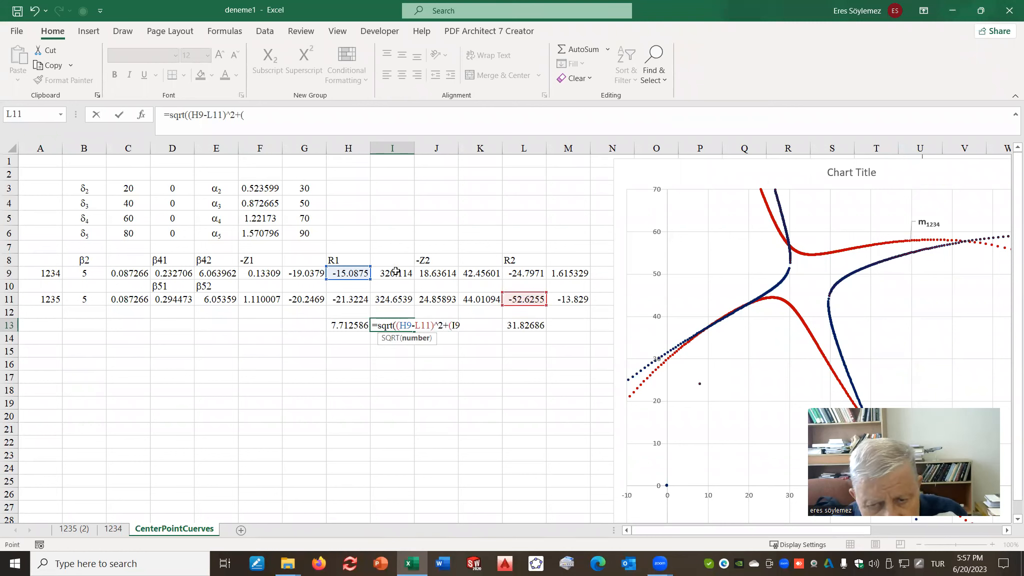
{"action": "type", "text": "-"}
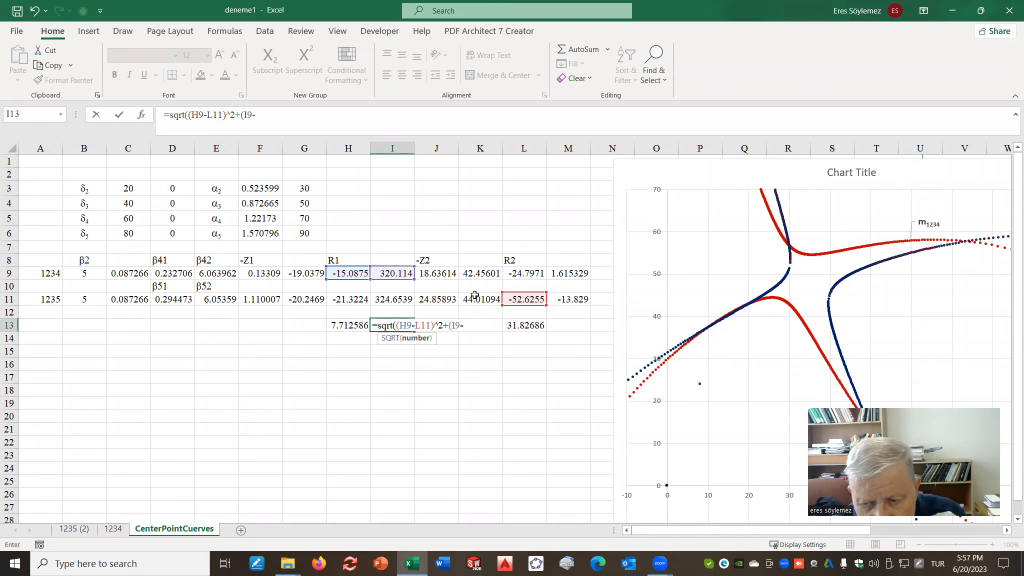
{"action": "left_click", "coordinate": [584, 298]}
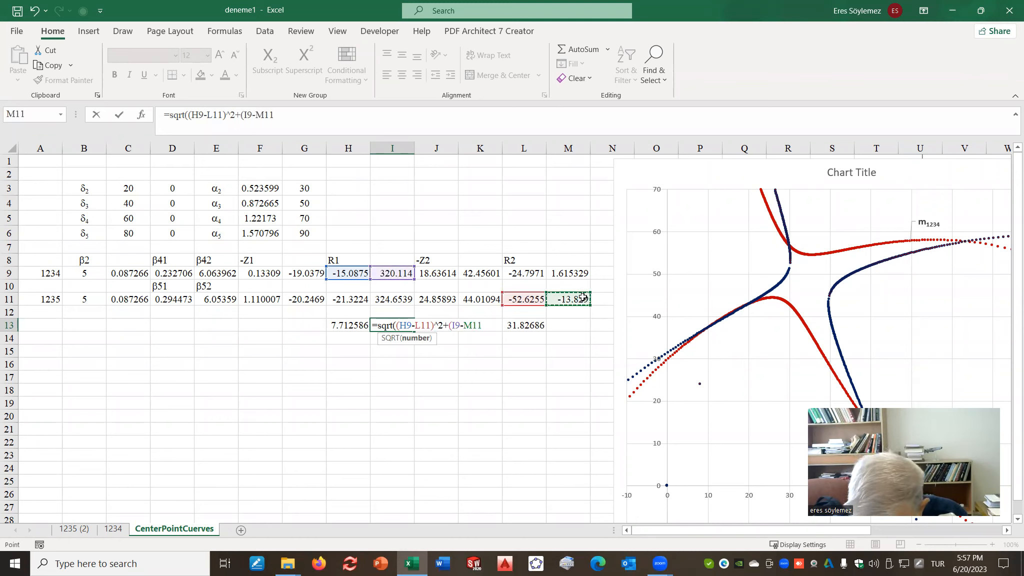
{"action": "type", "text": ")^2"}
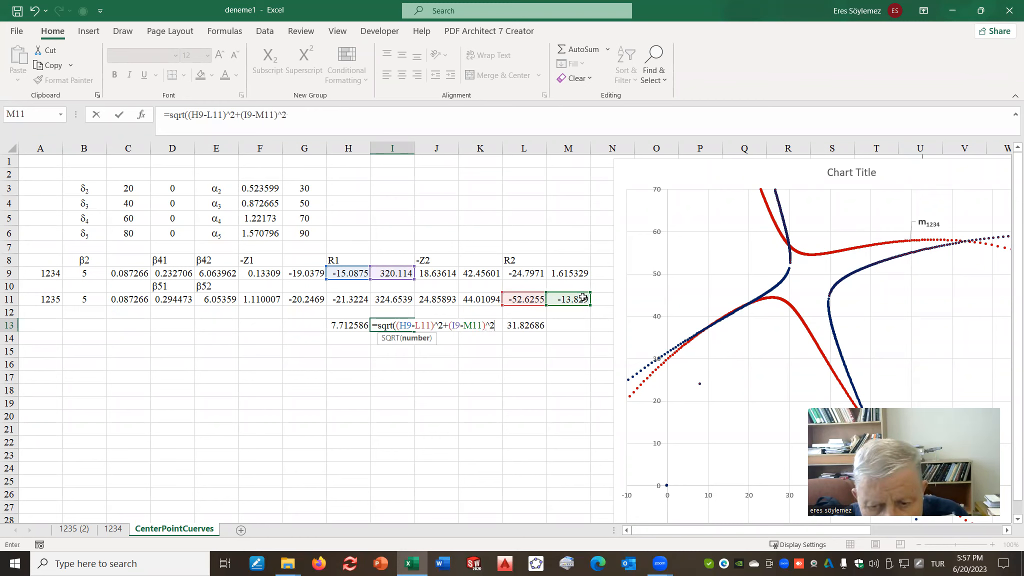
{"action": "type", "text": ")"}
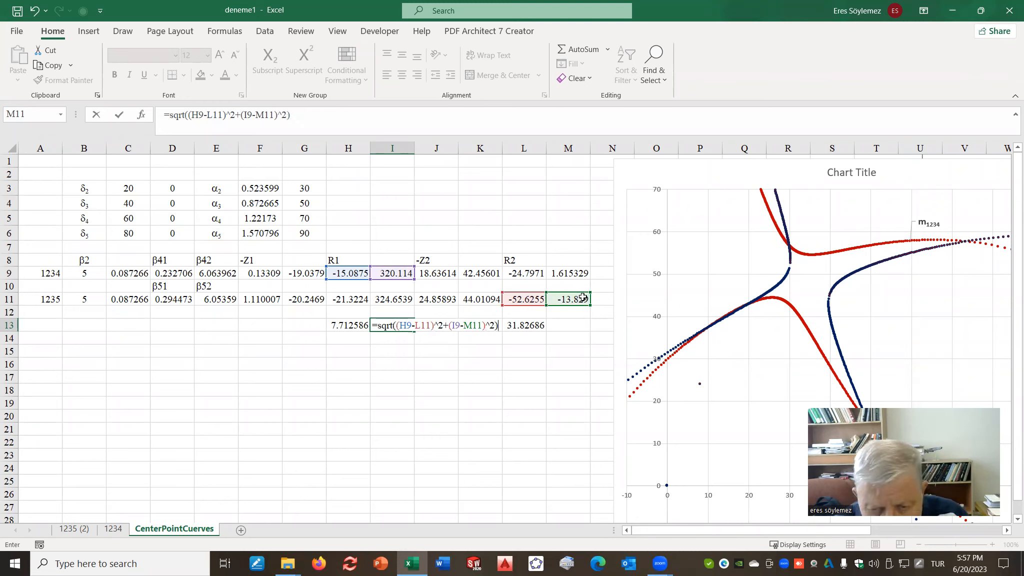
{"action": "key", "text": "Return"}
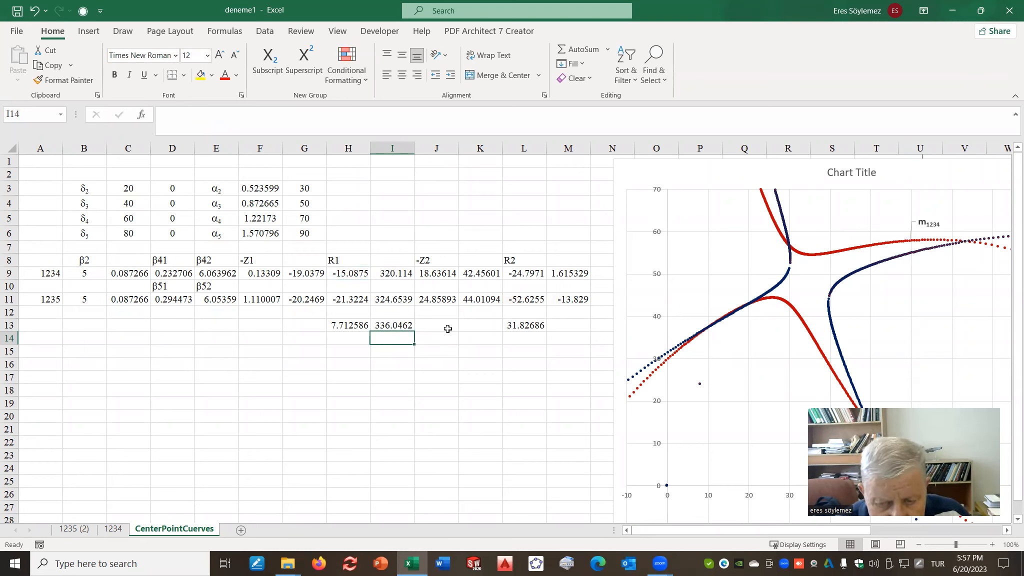
- Calculate the distance from the 1234 row's R2 to the 1235 row's R1 in J13 with =SQRT((L9-H11)^2+(M9-I11)^2)
{"action": "left_click", "coordinate": [449, 325]}
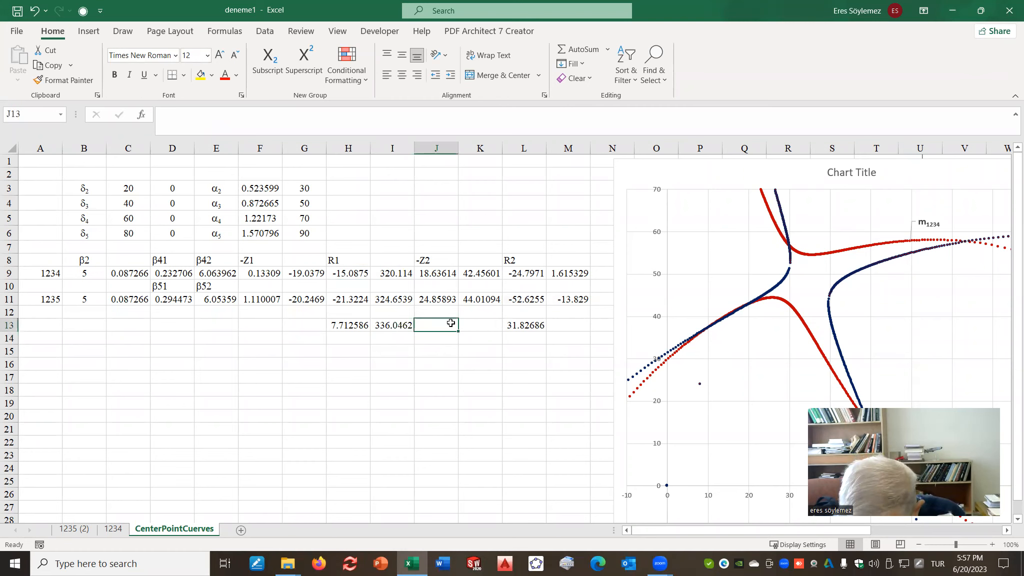
{"action": "type", "text": "=sqrt"}
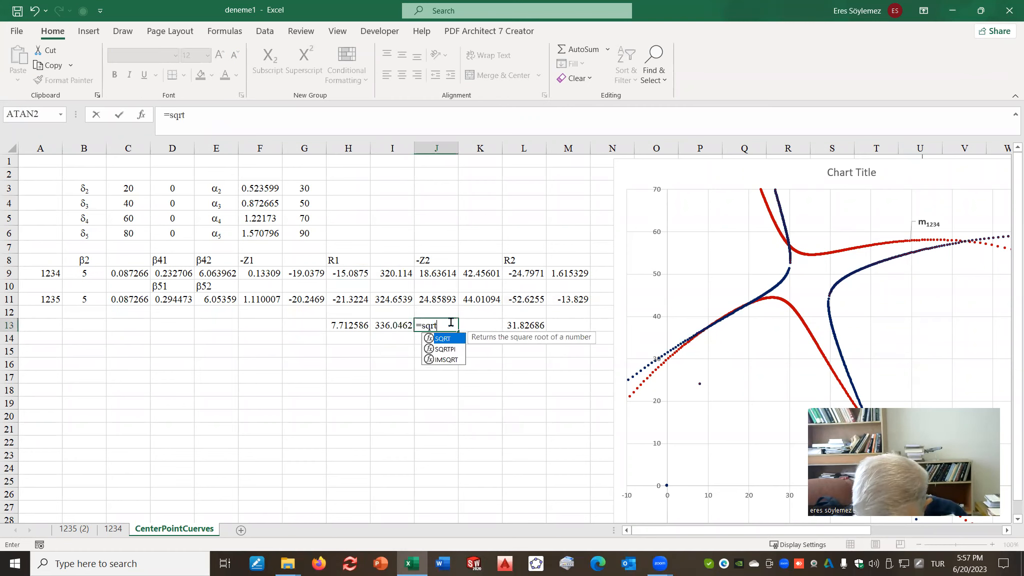
{"action": "type", "text": "(("}
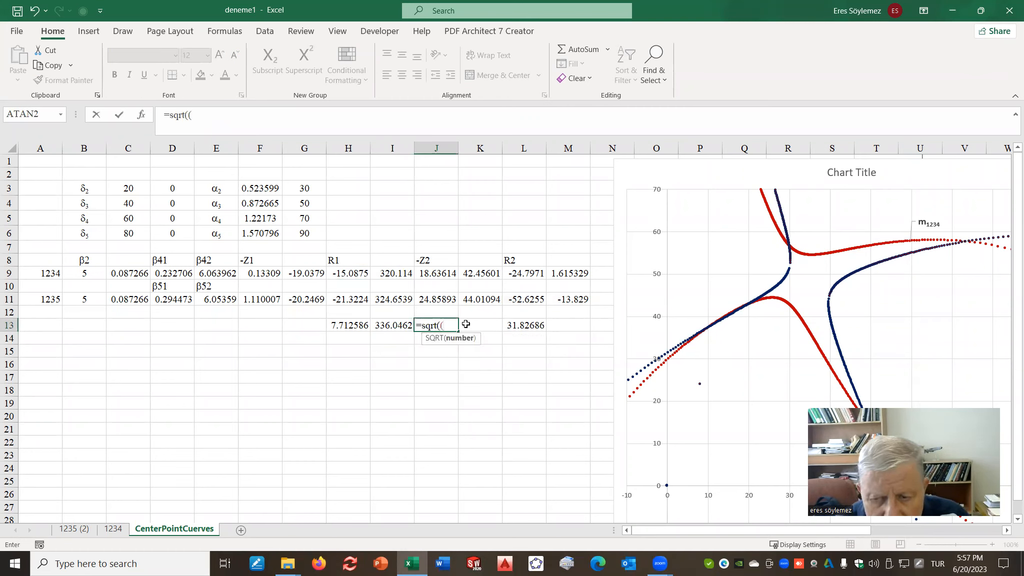
{"action": "left_click", "coordinate": [527, 273]}
{"action": "type", "text": "-"}
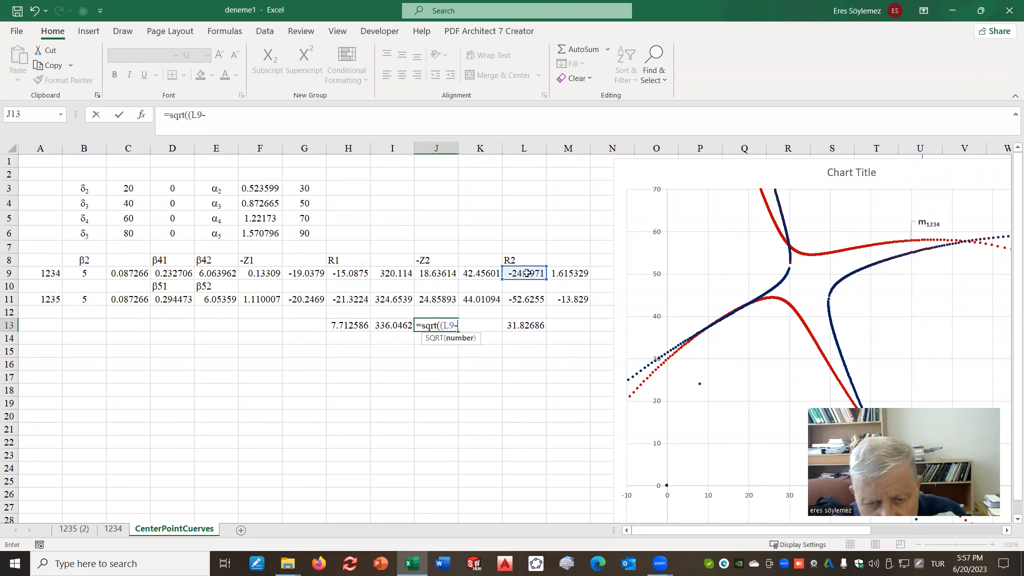
{"action": "left_click", "coordinate": [339, 300]}
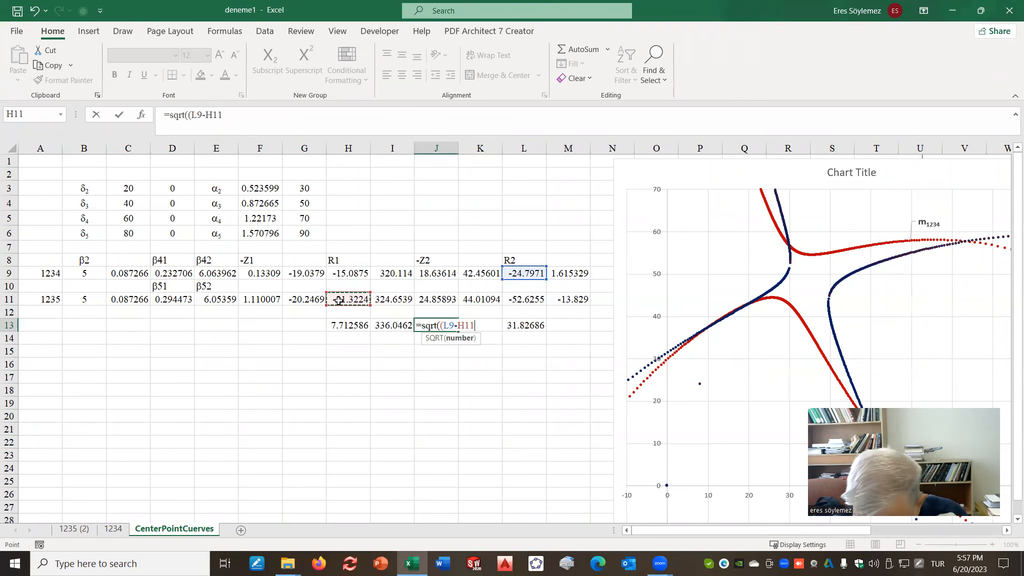
{"action": "type", "text": ")^2+"}
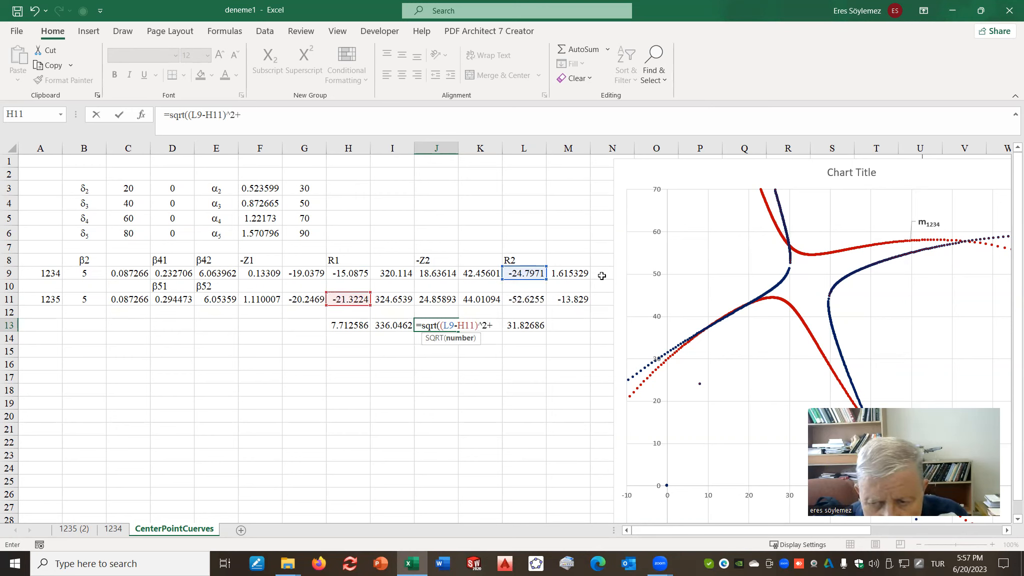
{"action": "left_click", "coordinate": [579, 274]}
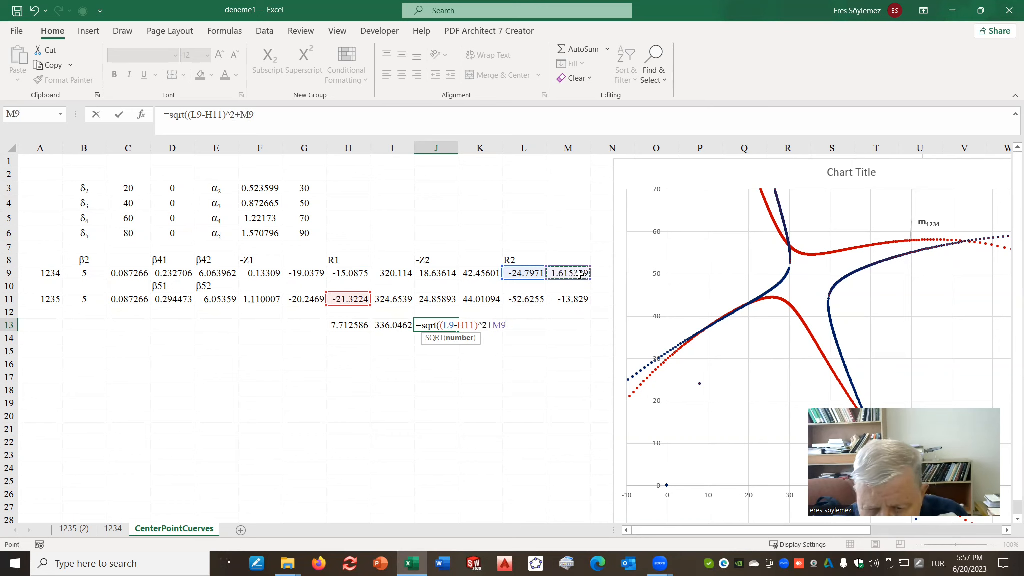
{"action": "left_click", "coordinate": [492, 325]}
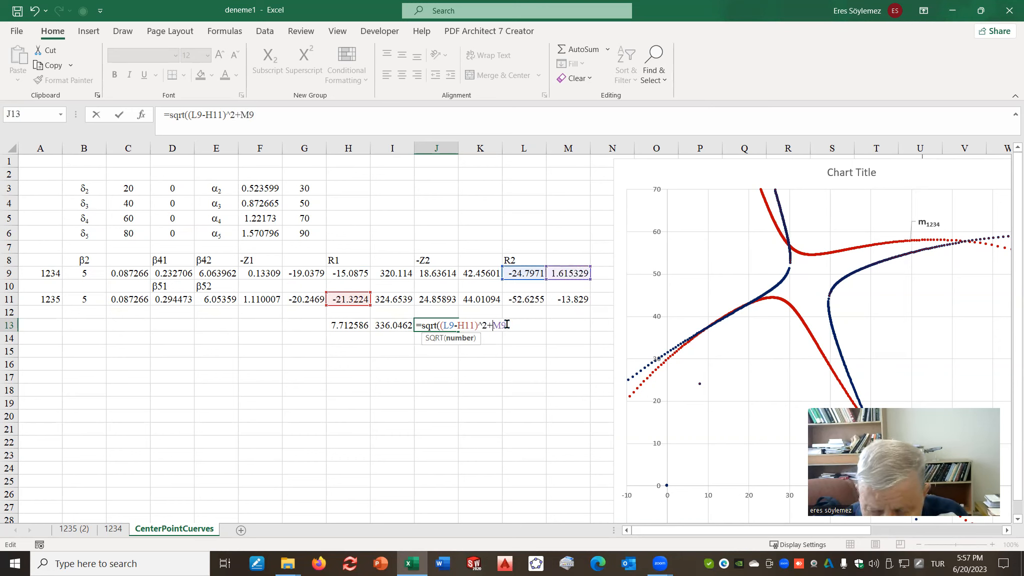
{"action": "type", "text": "("}
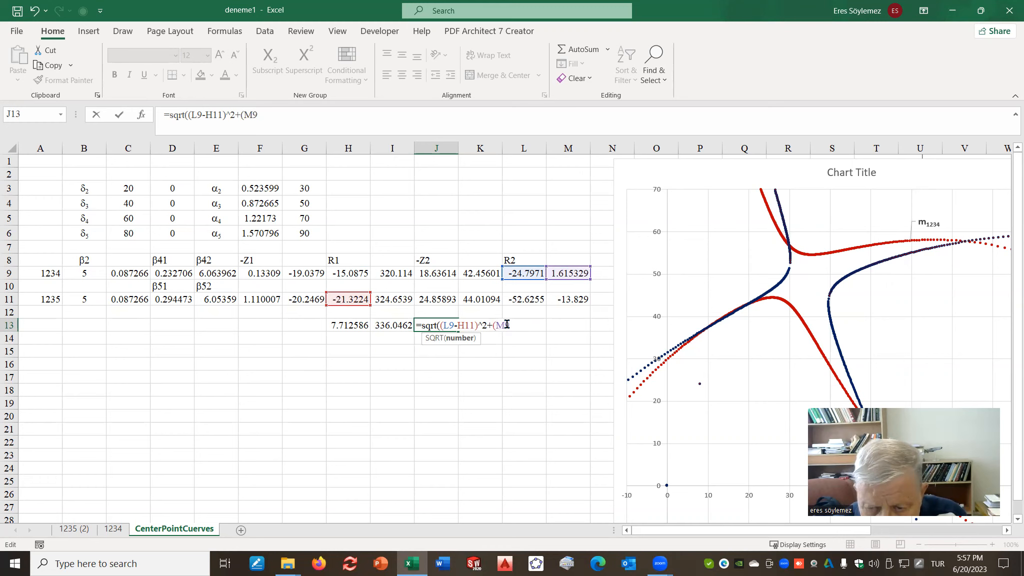
{"action": "left_click", "coordinate": [511, 326]}
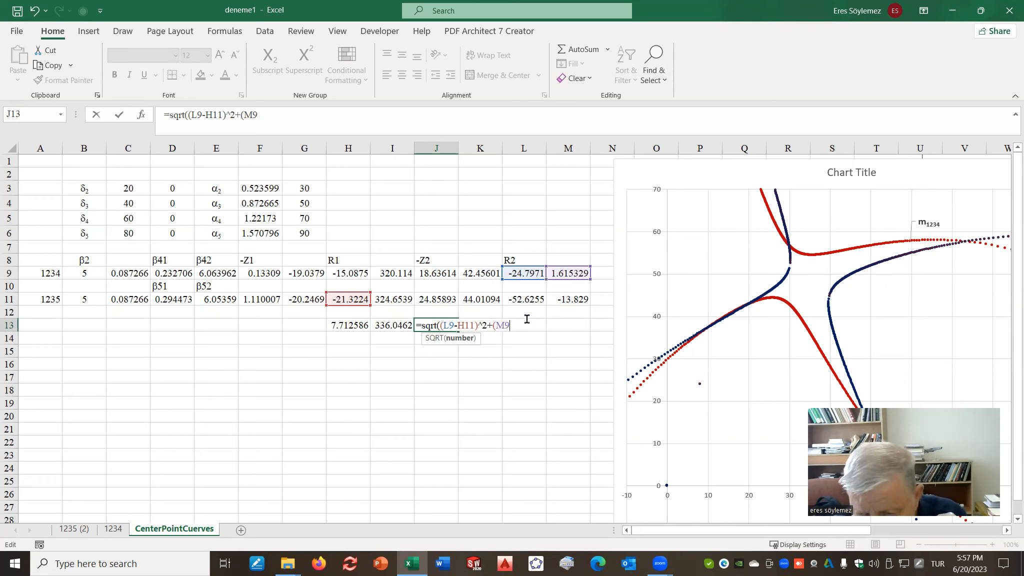
{"action": "type", "text": "-"}
{"action": "left_click", "coordinate": [394, 300]}
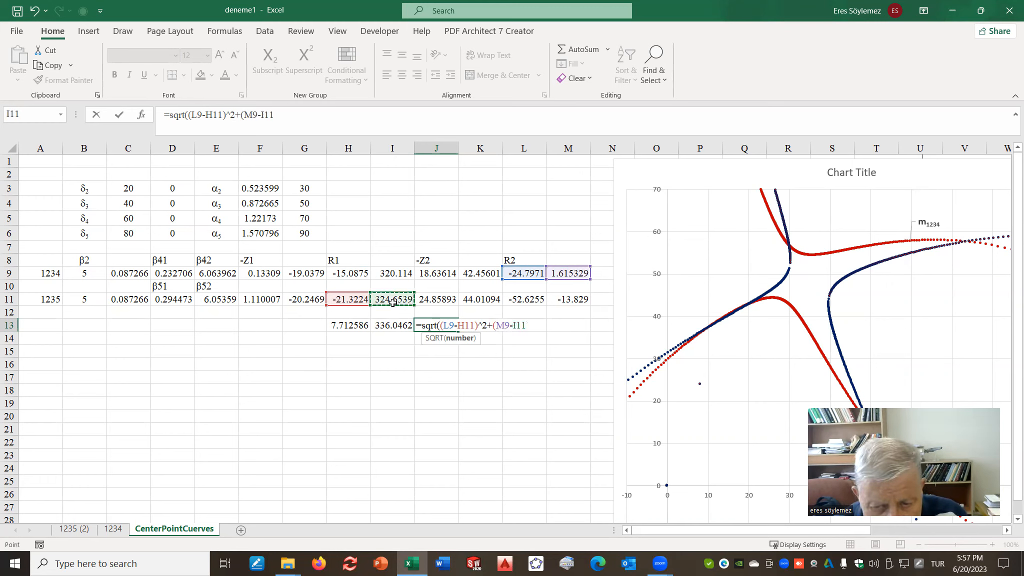
{"action": "type", "text": ")^2"}
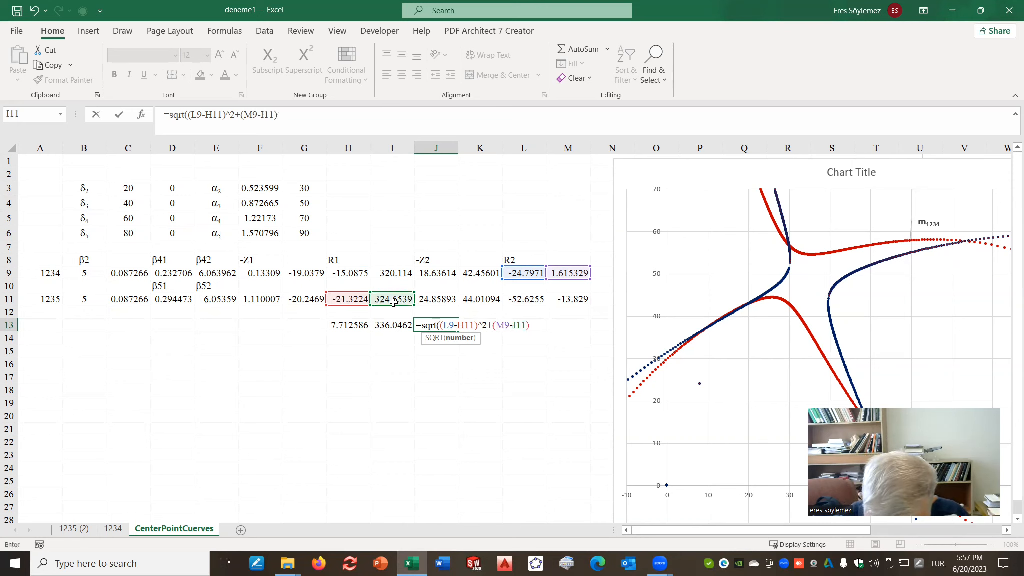
{"action": "type", "text": ")"}
{"action": "key", "text": "Return"}
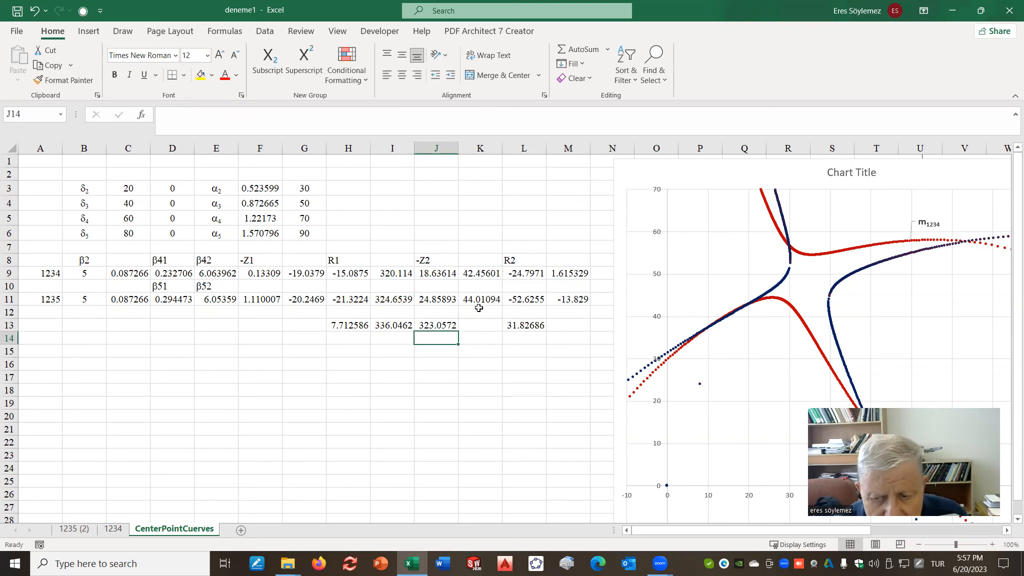
- Move the R2-to-R2 distance formula from L13 to K13, beside the other distances
{"action": "left_click", "coordinate": [526, 324]}
{"action": "left_click_drag", "start_coordinate": [533, 320], "coordinate": [488, 324]}
{"action": "left_click", "coordinate": [465, 376]}
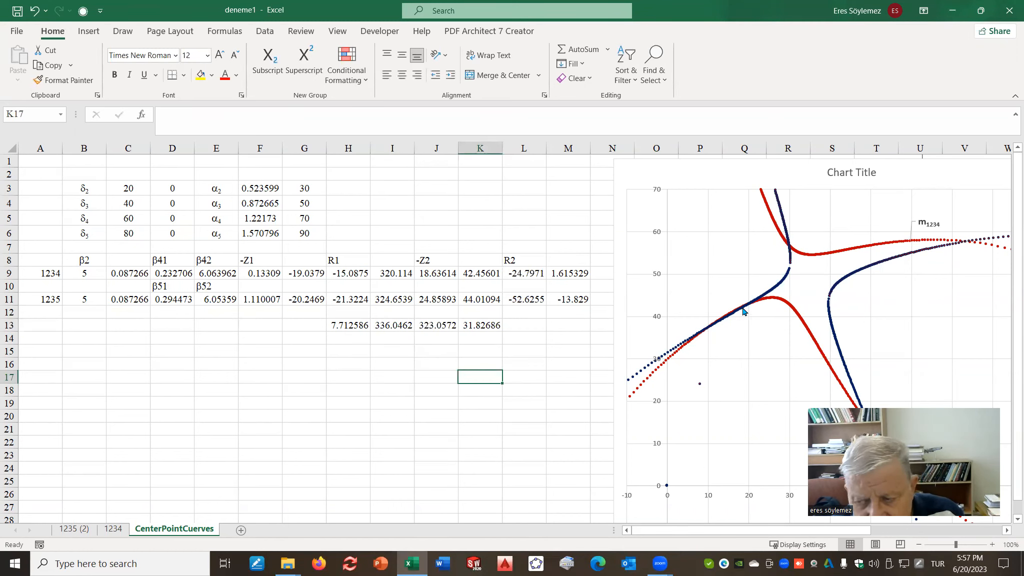
{"action": "mouse_move", "coordinate": [745, 307]}
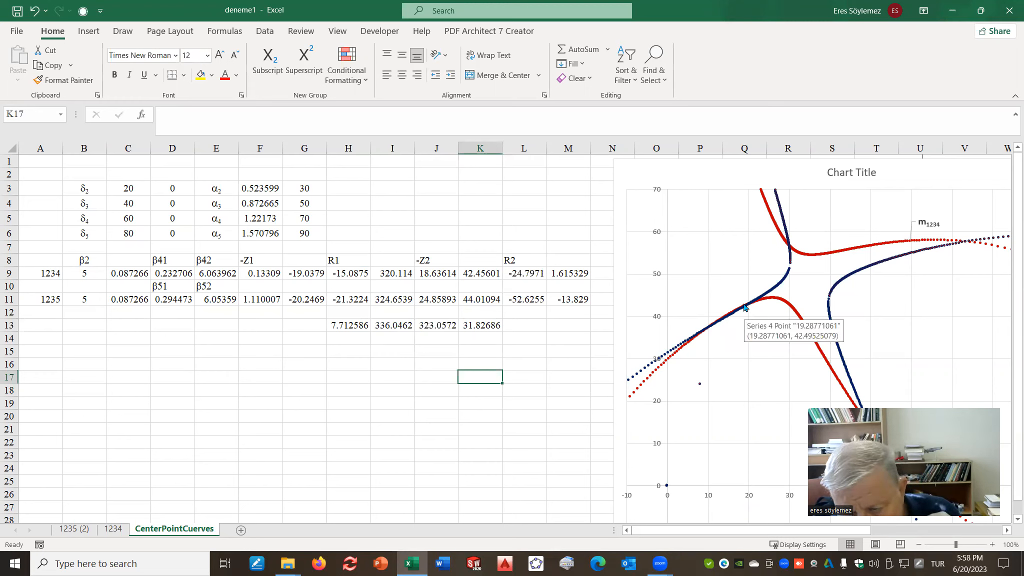
{"action": "left_click", "coordinate": [82, 299]}
{"action": "left_click", "coordinate": [82, 273]}
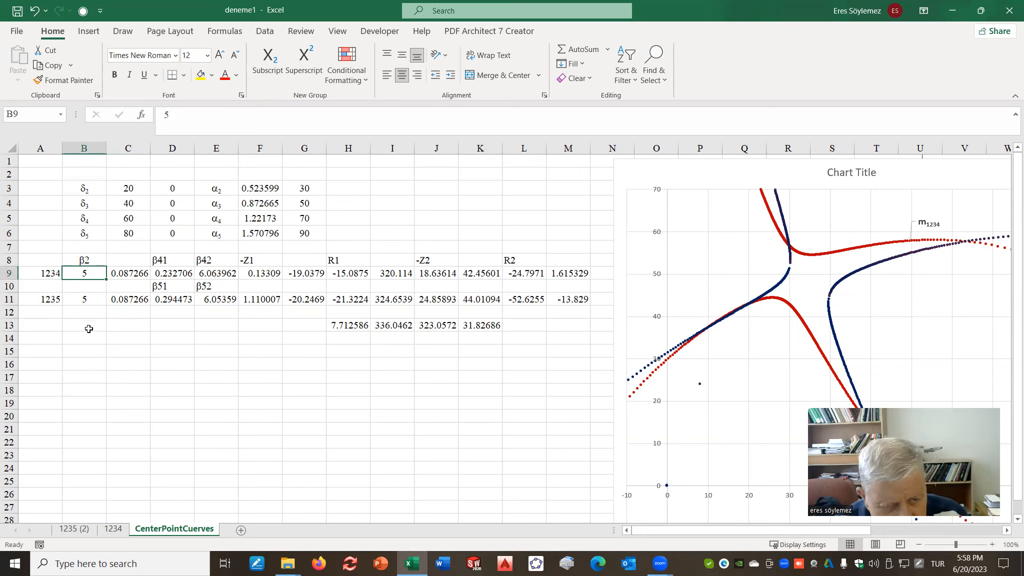
- Insert an ActiveX spin button below the 1235 row and widen it into a horizontal control across A13:B13
{"action": "left_click", "coordinate": [56, 336]}
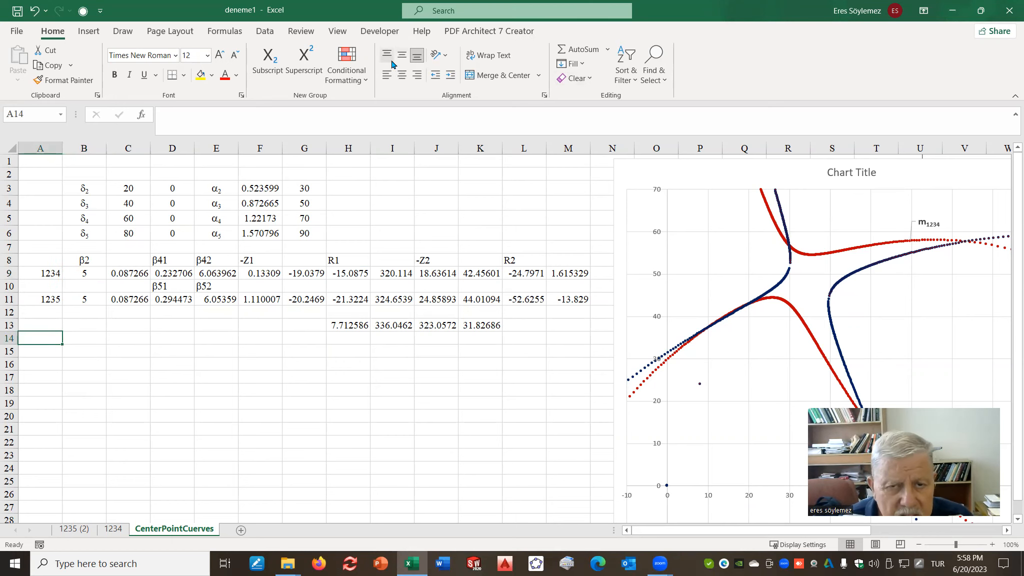
{"action": "left_click", "coordinate": [380, 31]}
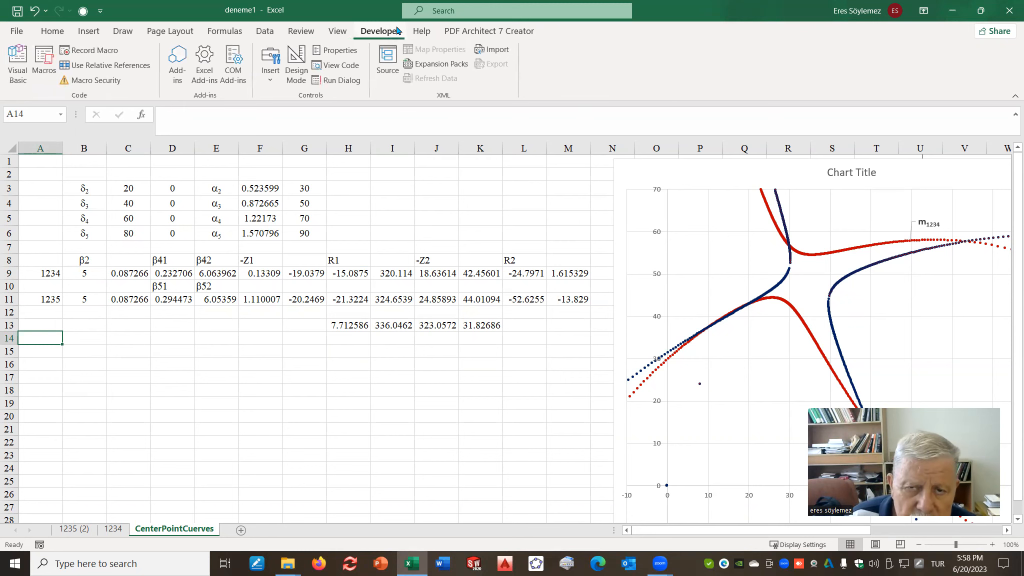
{"action": "left_click", "coordinate": [271, 72]}
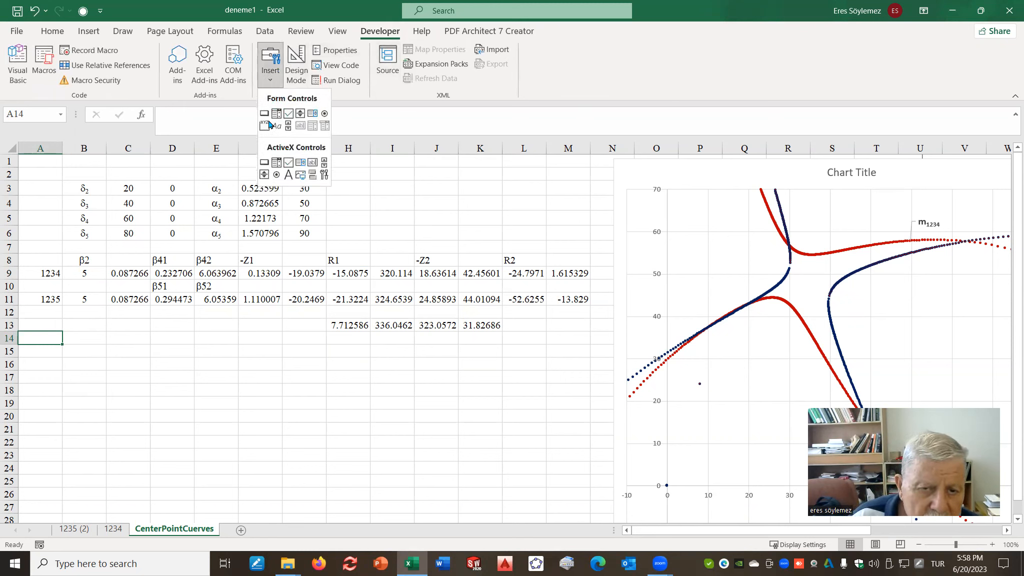
{"action": "left_click", "coordinate": [263, 175]}
{"action": "left_click", "coordinate": [43, 328]}
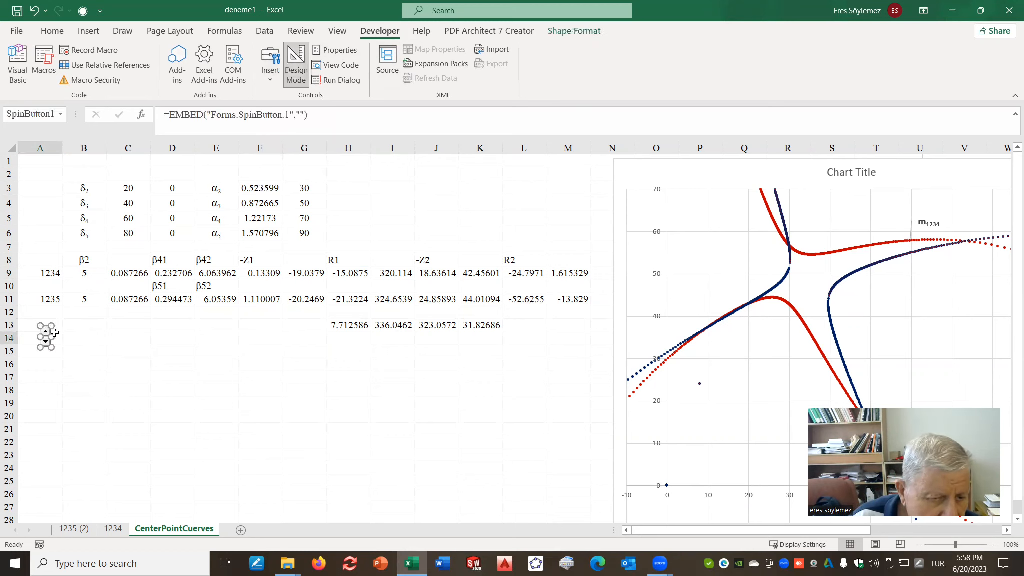
{"action": "left_click_drag", "start_coordinate": [52, 326], "coordinate": [73, 326]}
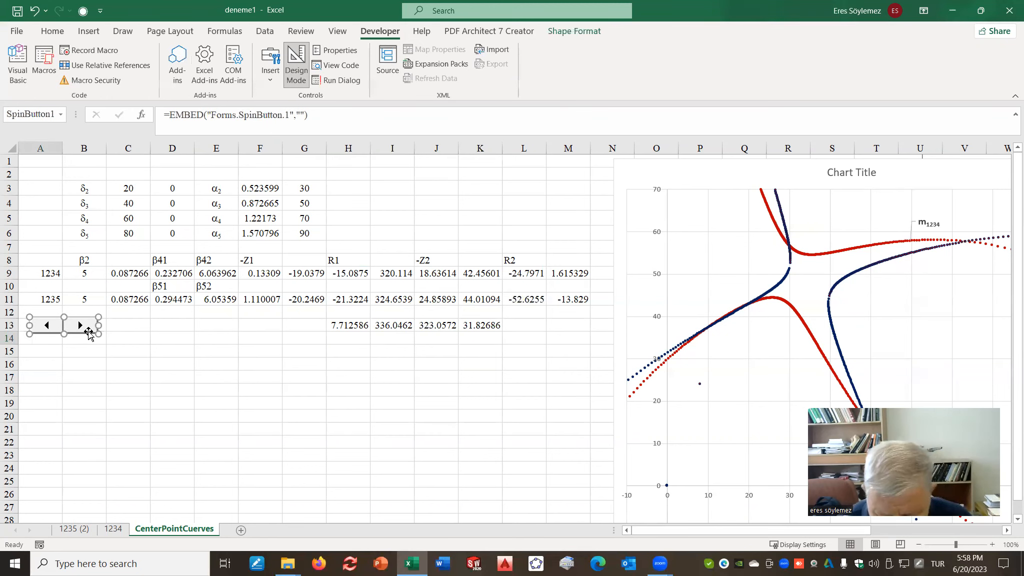
- Paste two copies of the spin button and stack all three in columns B and C between rows 13 and 16
{"action": "key", "text": "ctrl+v"}
{"action": "key", "text": "ctrl+v"}
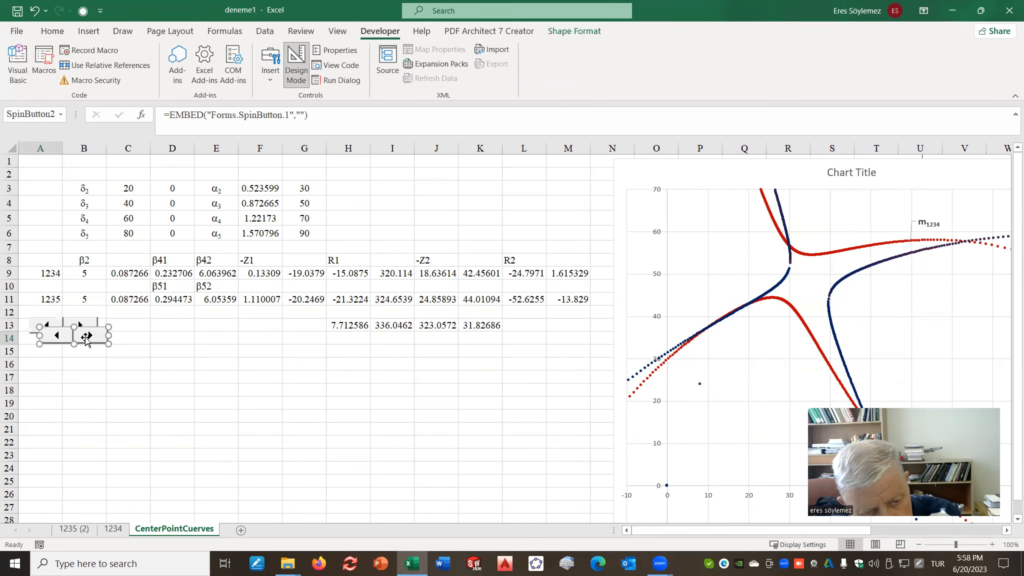
{"action": "left_click_drag", "start_coordinate": [100, 342], "coordinate": [118, 325]}
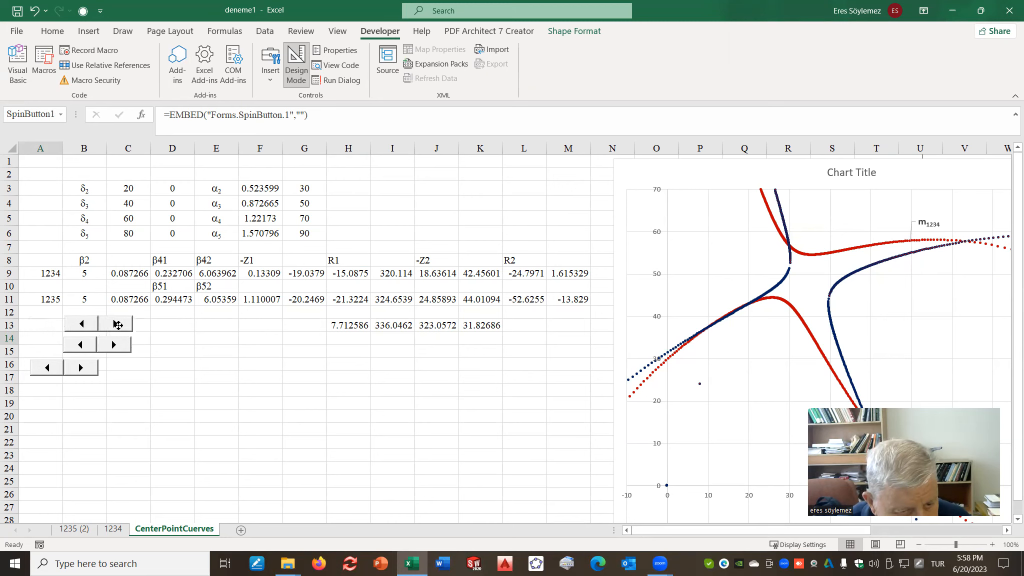
{"action": "left_click_drag", "start_coordinate": [91, 361], "coordinate": [116, 366]}
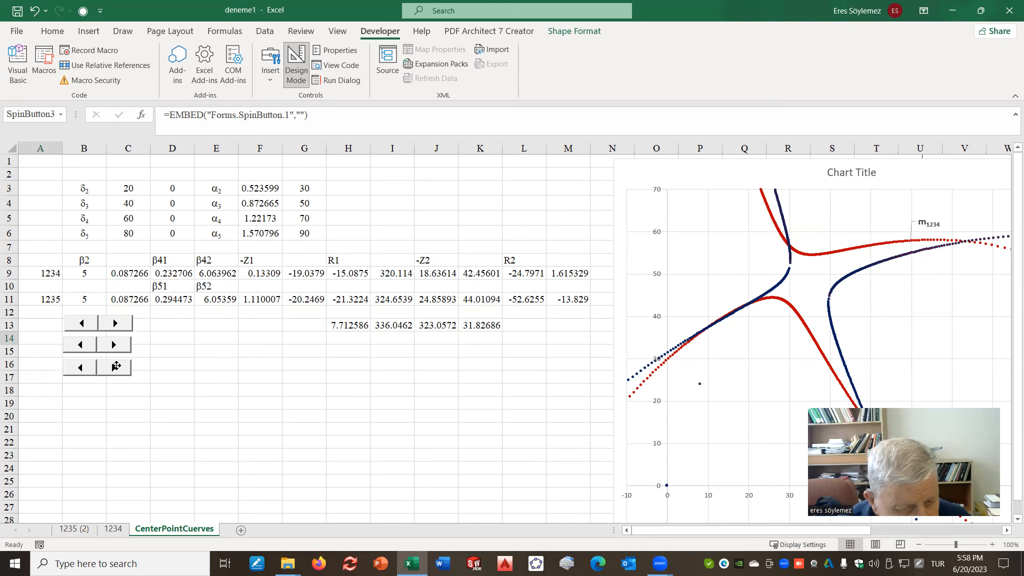
- Link the uppermost spin button to cell A13 and set its maximum to 360
{"action": "left_click", "coordinate": [112, 323]}
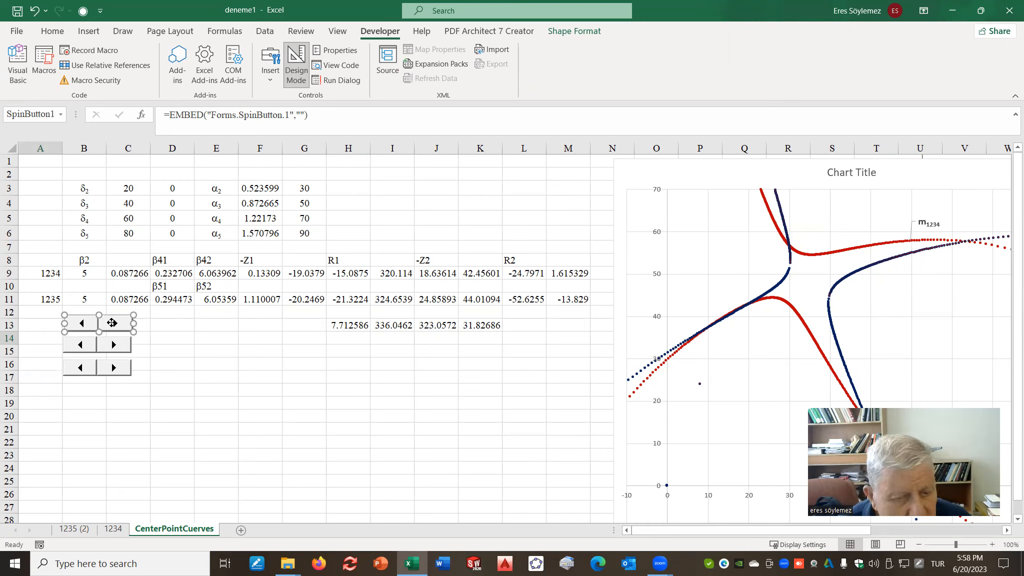
{"action": "right_click", "coordinate": [112, 324]}
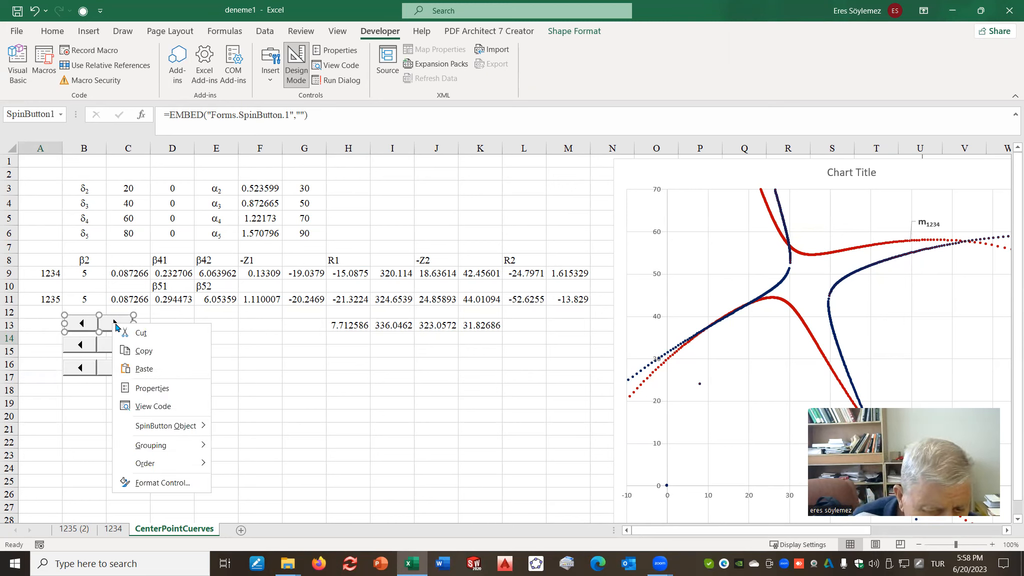
{"action": "left_click", "coordinate": [165, 390]}
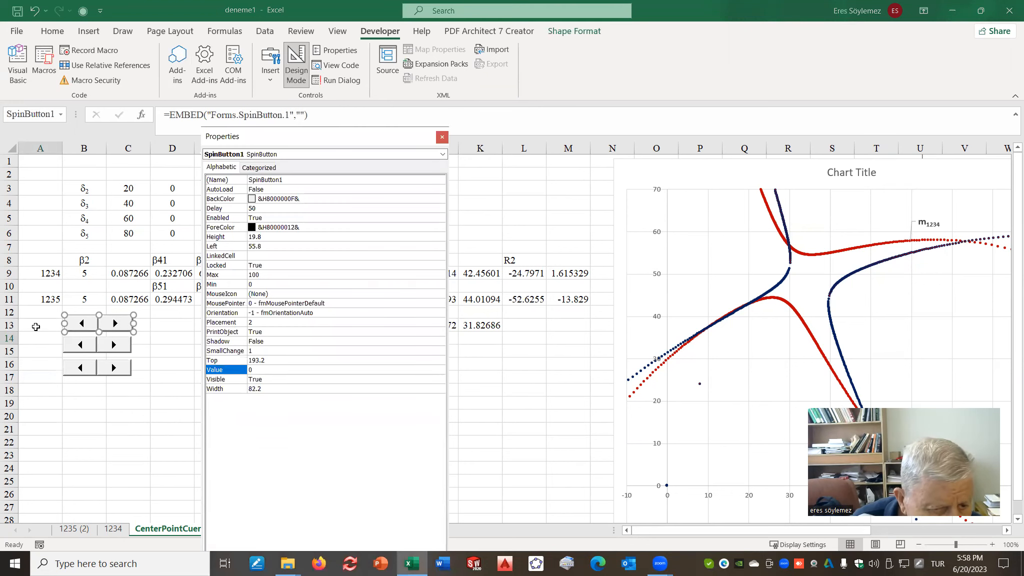
{"action": "left_click", "coordinate": [255, 256]}
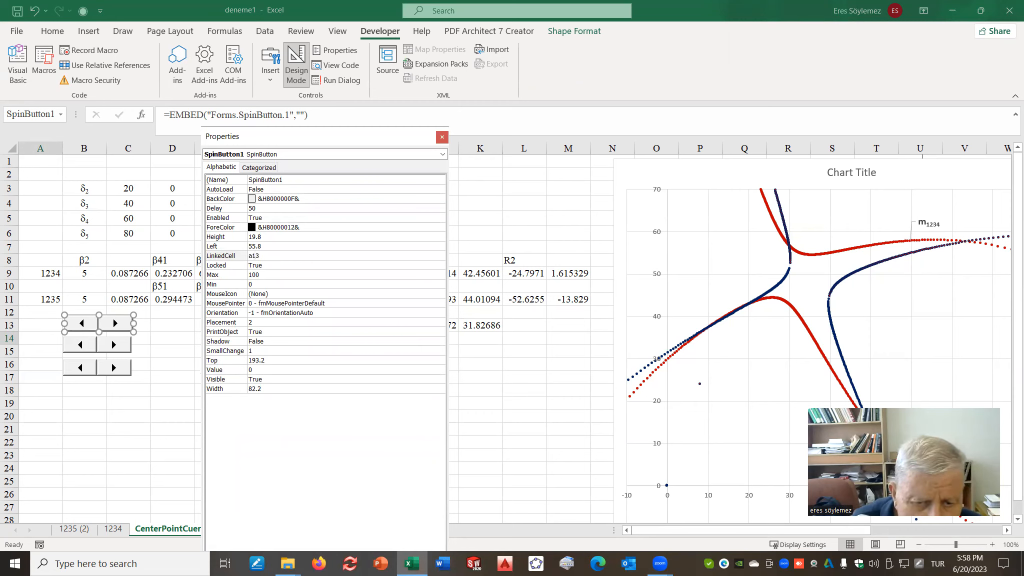
{"action": "left_click", "coordinate": [240, 274]}
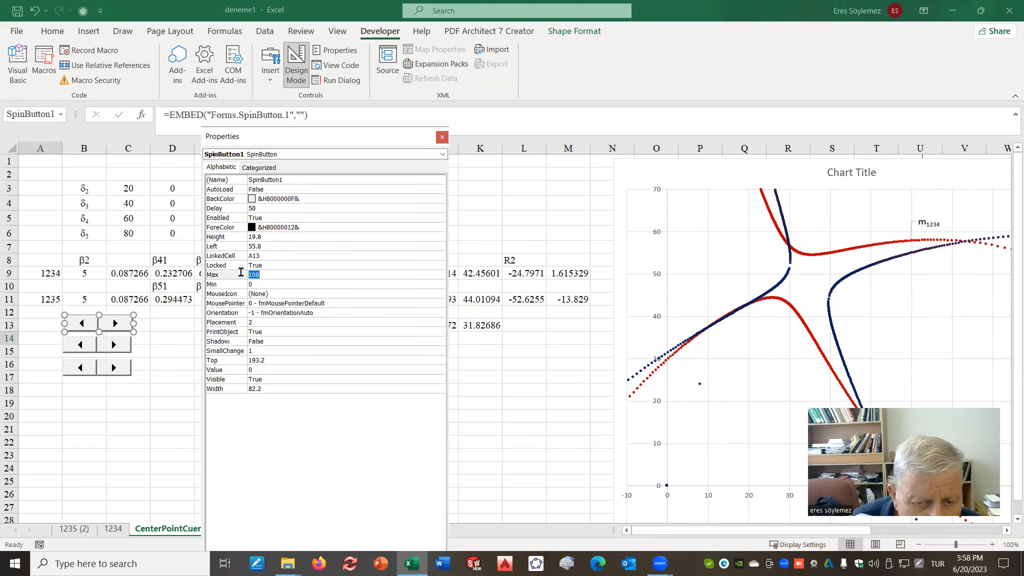
{"action": "type", "text": "360"}
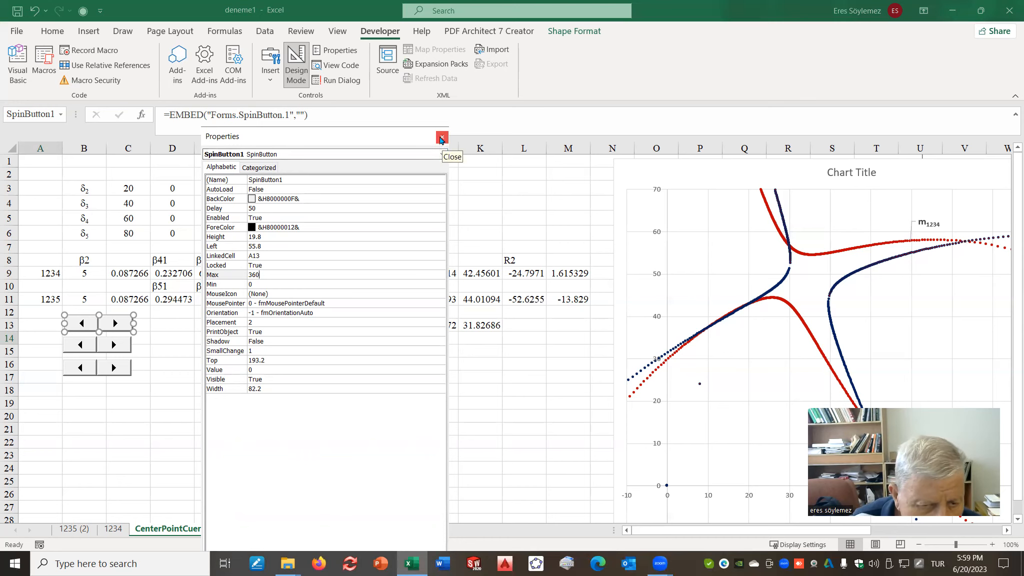
- Link the second spin button to cell A14 and the third spin button to cell A15
{"action": "left_click", "coordinate": [115, 343]}
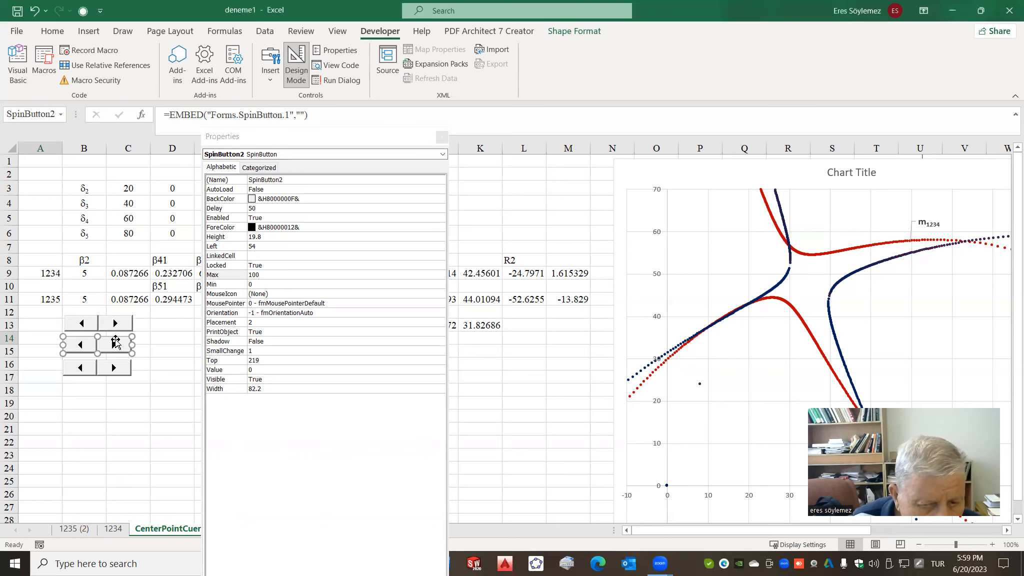
{"action": "left_click", "coordinate": [260, 256]}
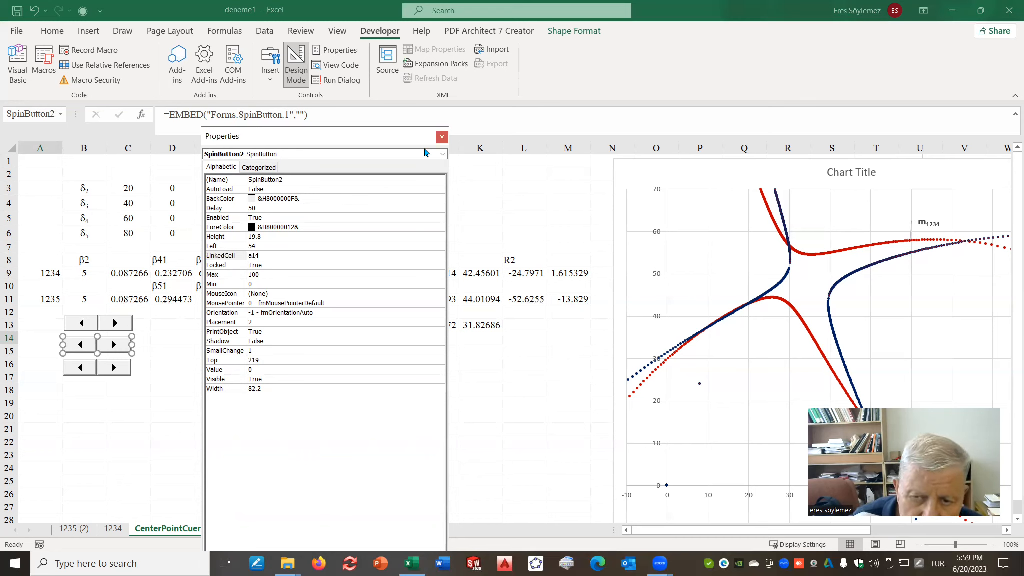
{"action": "left_click", "coordinate": [77, 366]}
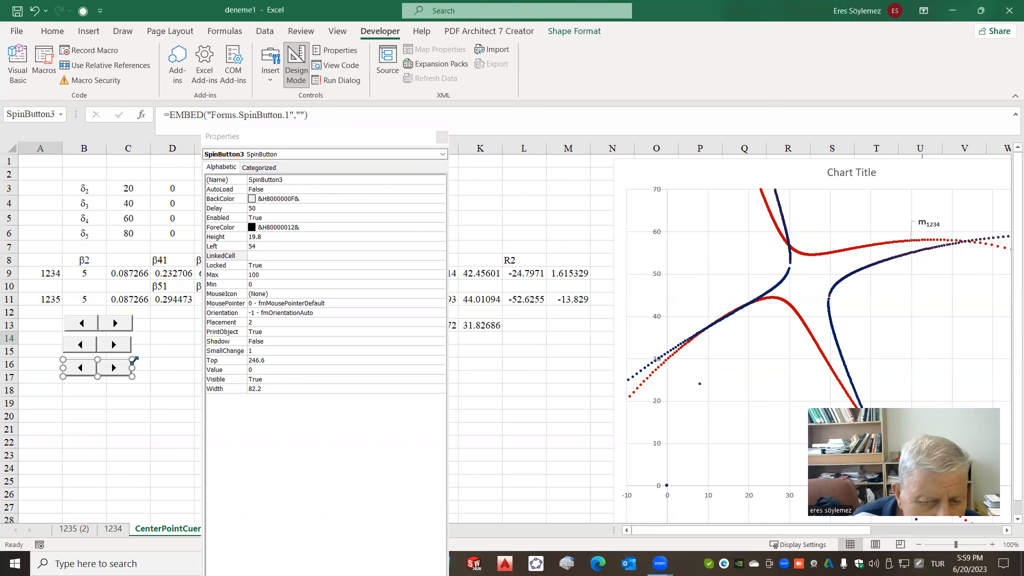
{"action": "left_click", "coordinate": [257, 255]}
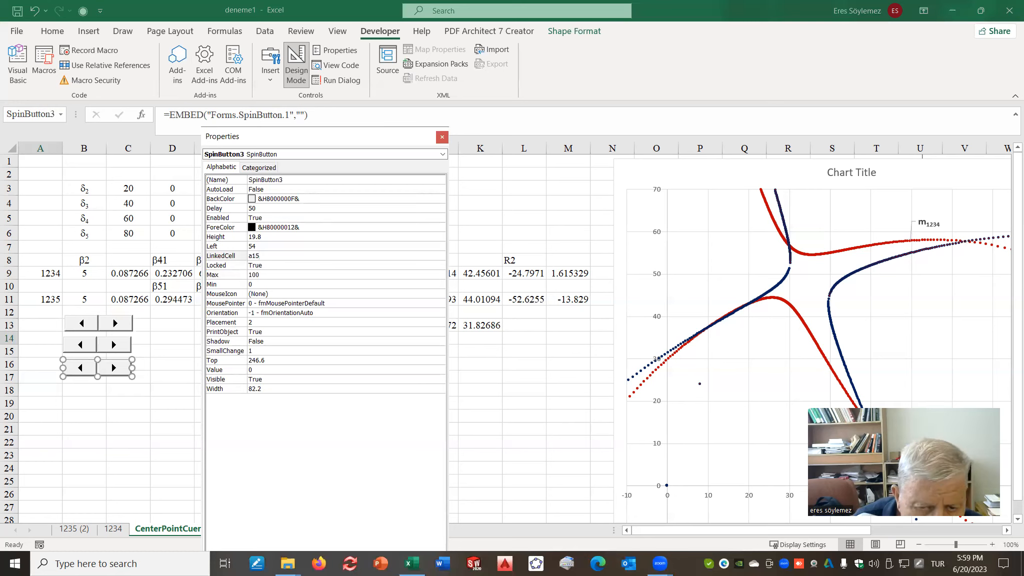
{"action": "type", "text": "a15"}
{"action": "key", "text": "Return"}
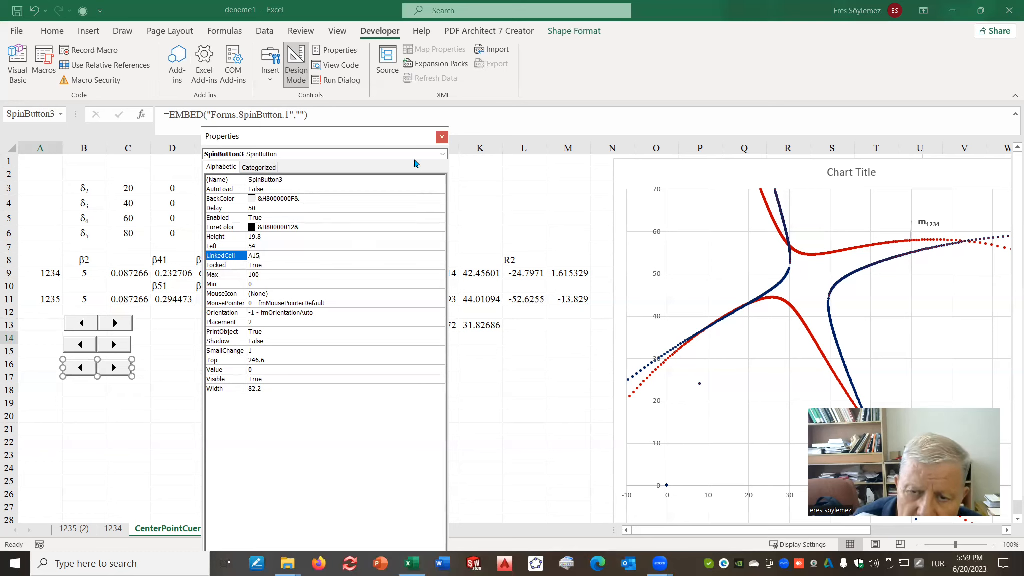
{"action": "left_click", "coordinate": [442, 137]}
{"action": "left_click", "coordinate": [227, 334]}
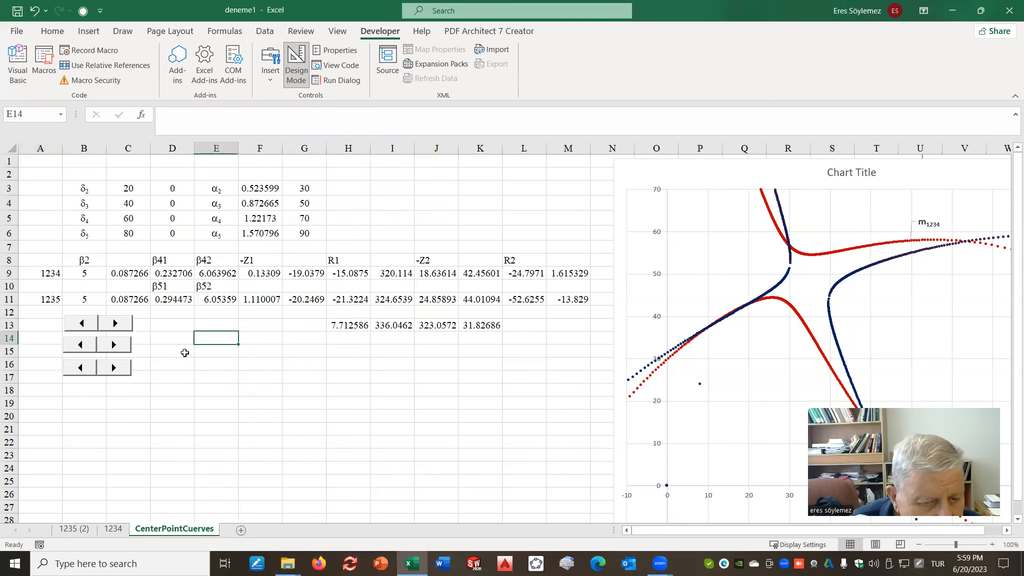
- Leave design mode and test the three spin buttons, stepping A13 to 2, A14 to 2 and A15 to 6
{"action": "left_click", "coordinate": [89, 277]}
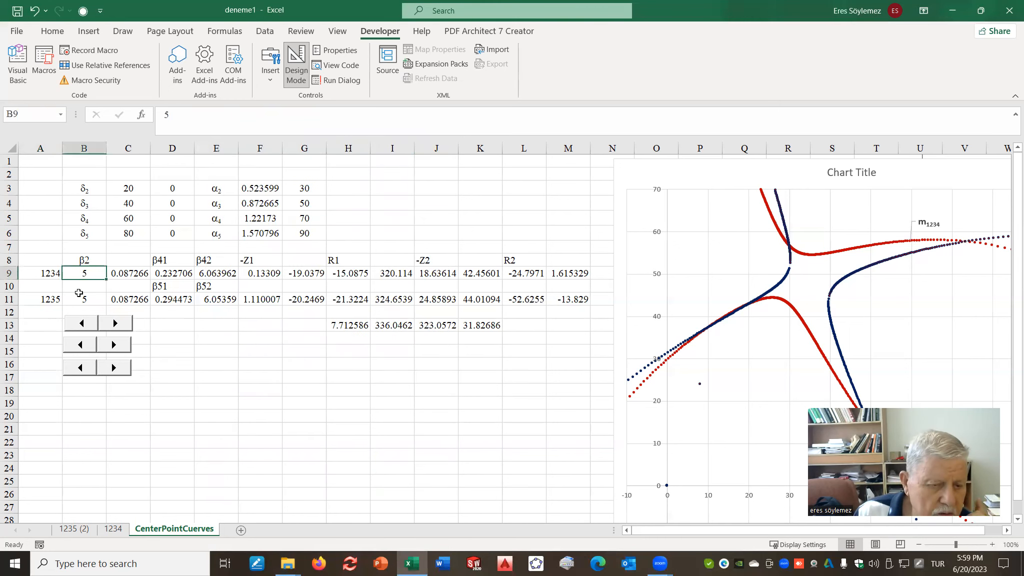
{"action": "left_click", "coordinate": [296, 65]}
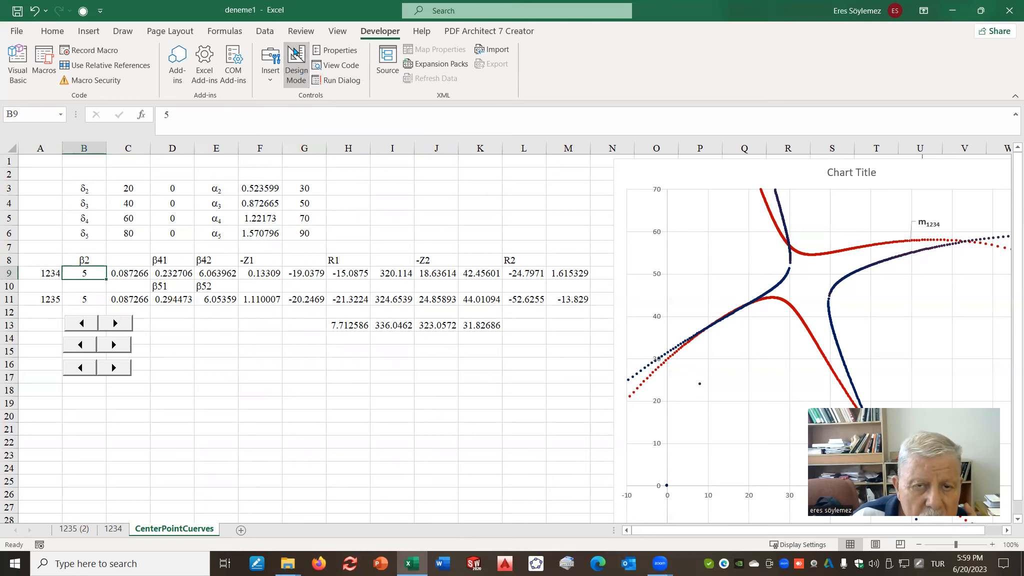
{"action": "left_click", "coordinate": [128, 326]}
{"action": "left_click", "coordinate": [118, 345]}
{"action": "left_click", "coordinate": [114, 370]}
{"action": "left_click", "coordinate": [114, 370]}
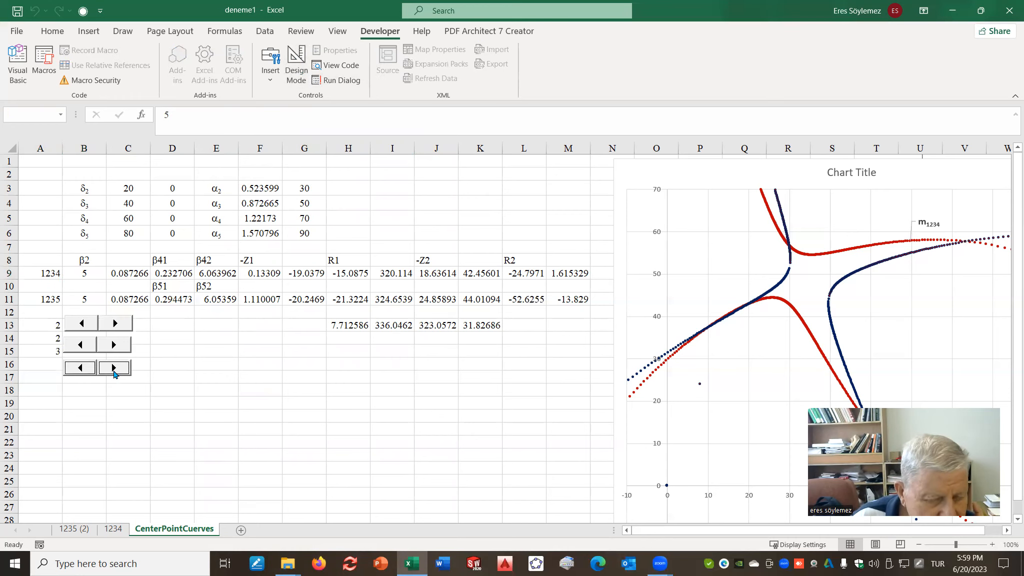
{"action": "left_click", "coordinate": [114, 370]}
{"action": "left_click", "coordinate": [179, 390]}
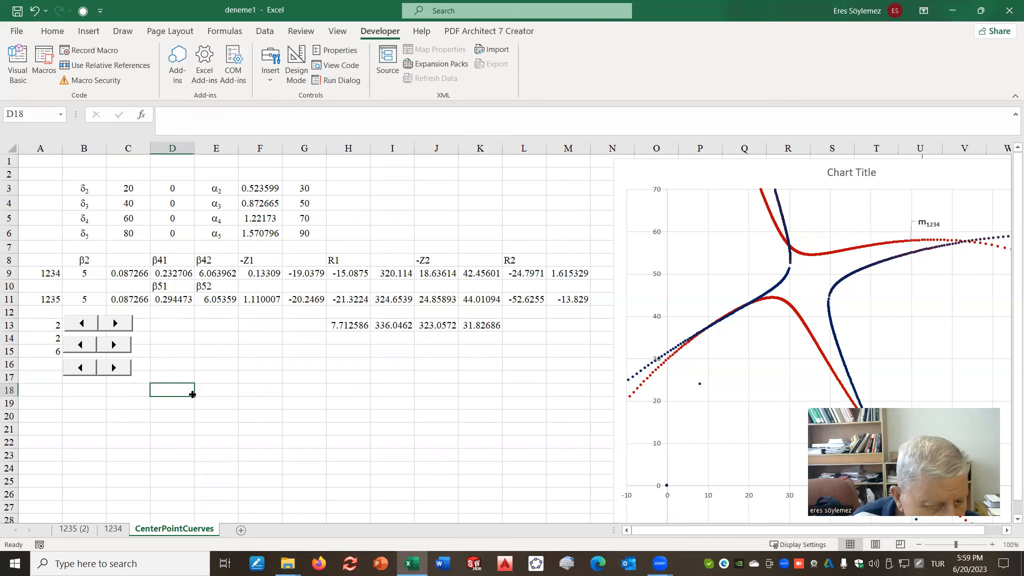
- Enter the formula =A13+A14*.01+A15*.0001 for β2 in cell B9
{"action": "left_click", "coordinate": [89, 272]}
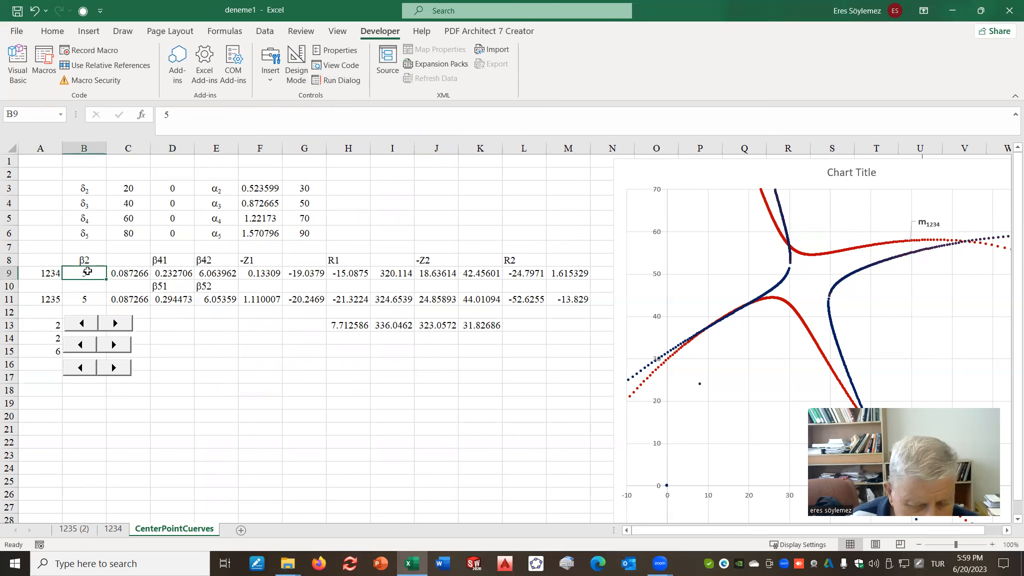
{"action": "type", "text": "="}
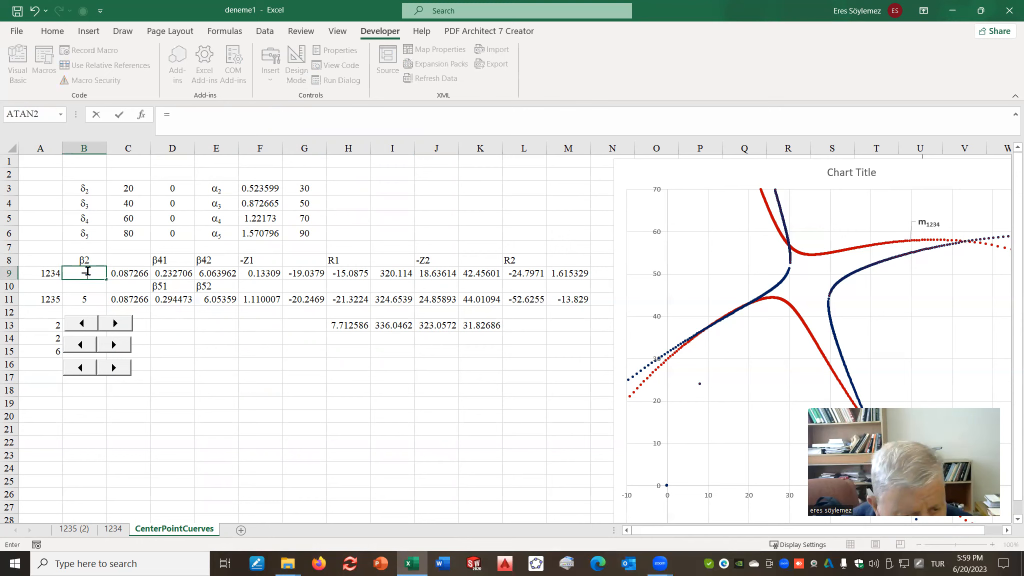
{"action": "left_click", "coordinate": [46, 327]}
{"action": "type", "text": "+"}
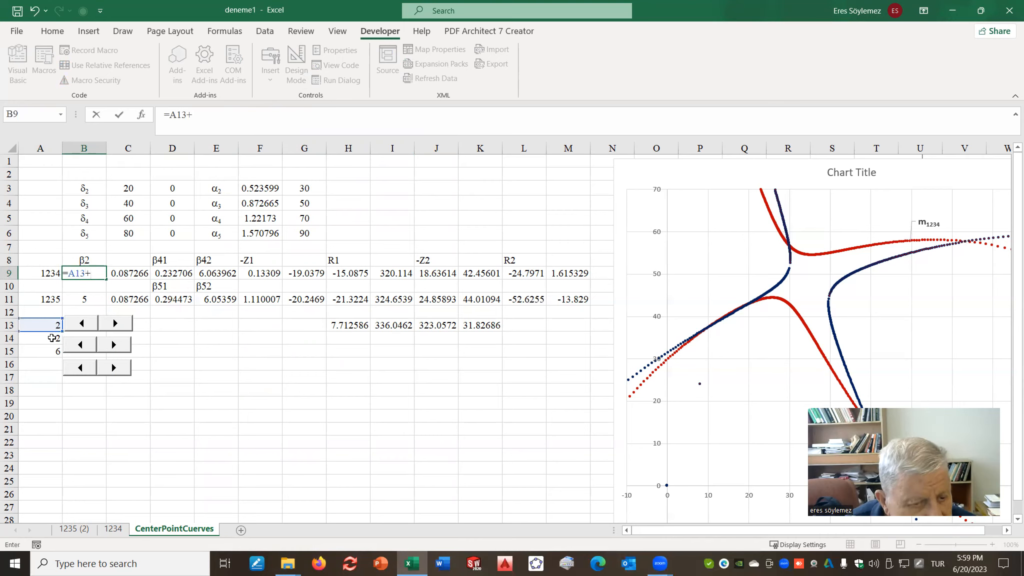
{"action": "left_click", "coordinate": [52, 338]}
{"action": "type", "text": "*"}
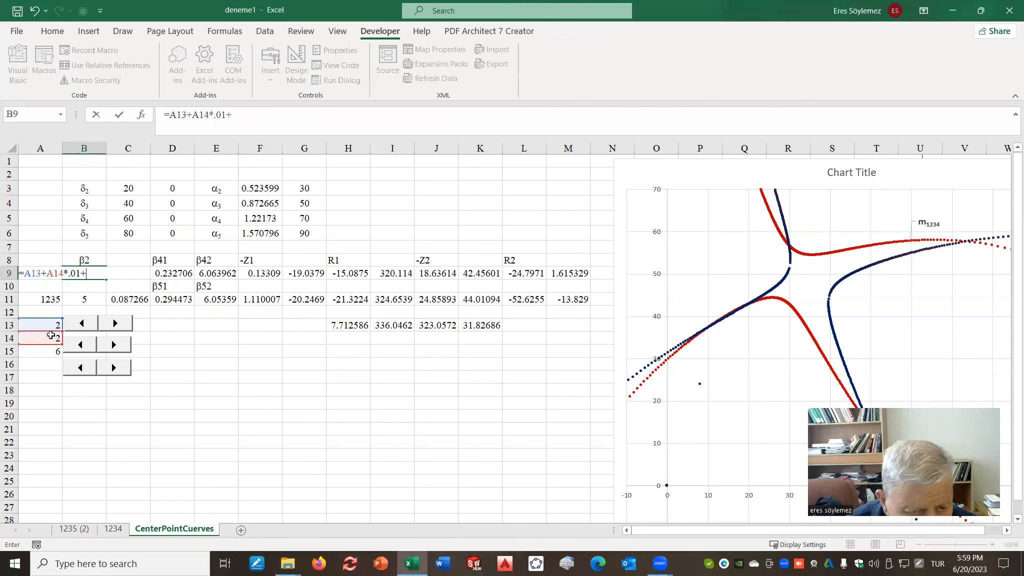
{"action": "left_click", "coordinate": [53, 352]}
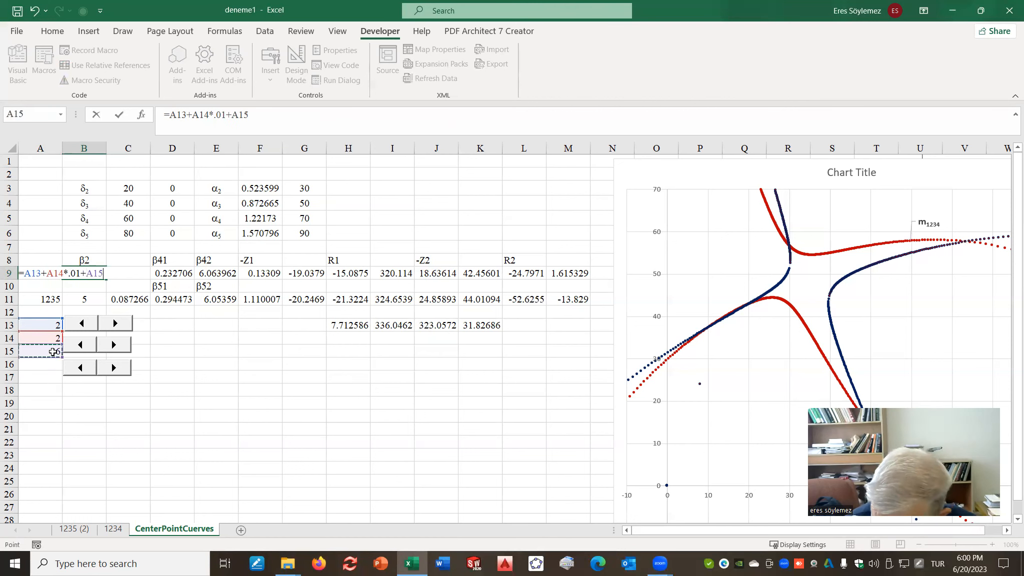
{"action": "type", "text": "*.0001"}
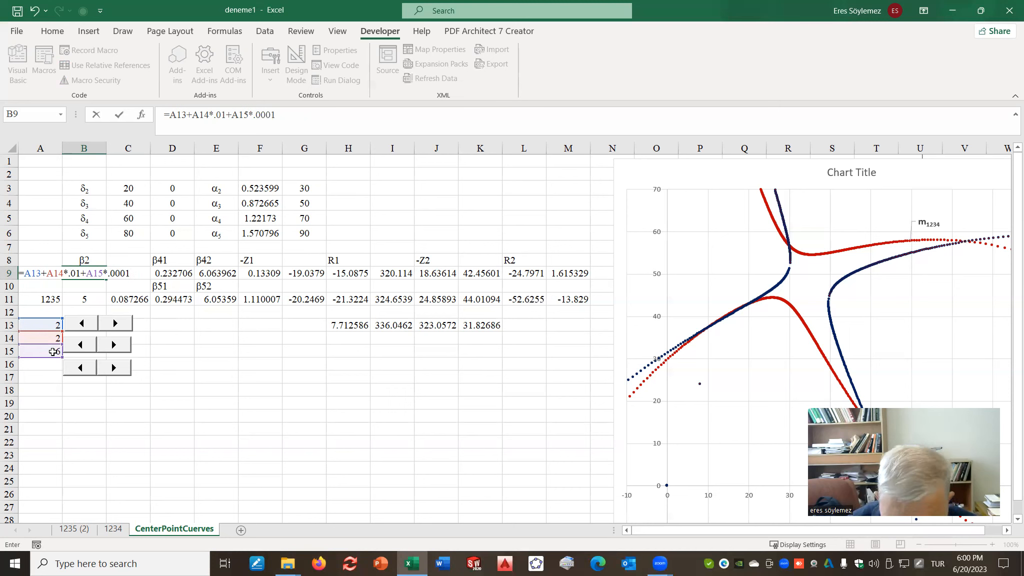
{"action": "key", "text": "Return"}
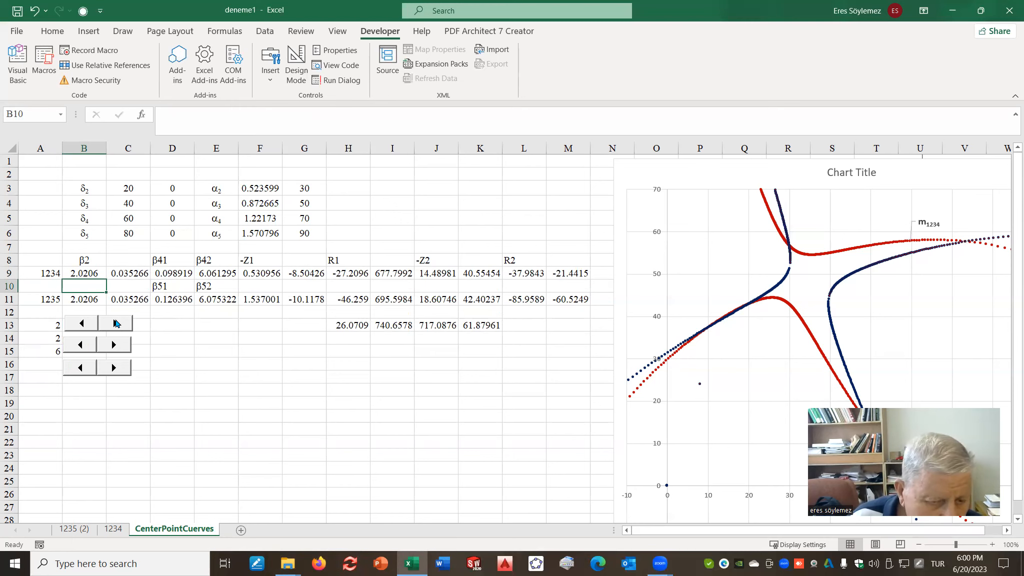
- Adjust β2 coarsely with the spin buttons, bringing A13 to 8 and keeping A14 and A15 at 0
{"action": "mouse_move", "coordinate": [117, 325]}
{"action": "left_mouse_down"}
{"action": "mouse_move", "coordinate": [75, 345]}
{"action": "mouse_move", "coordinate": [80, 372]}
{"action": "mouse_move", "coordinate": [121, 324]}
{"action": "mouse_move", "coordinate": [79, 323]}
{"action": "mouse_move", "coordinate": [118, 326]}
{"action": "left_mouse_up"}
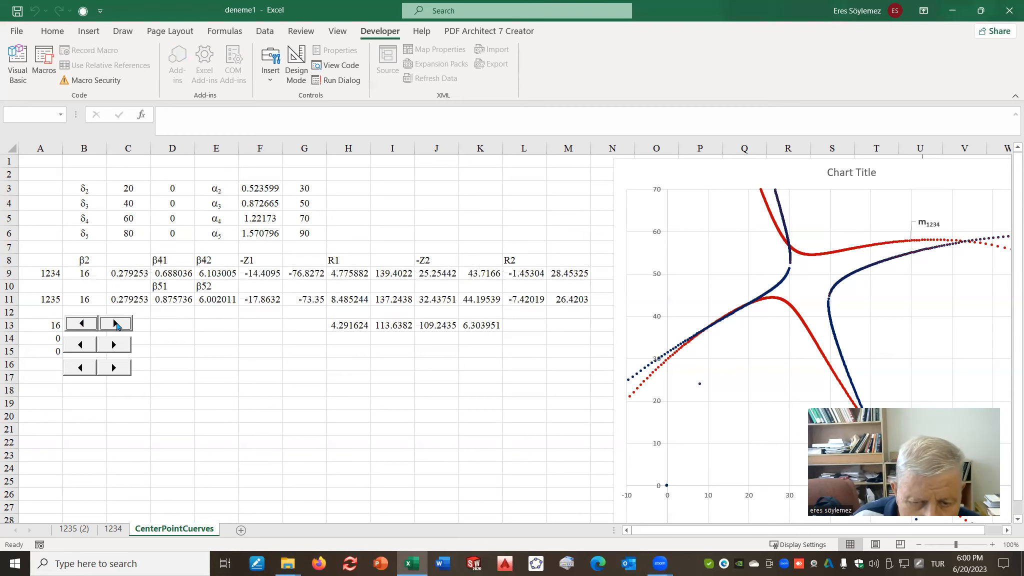
{"action": "left_click", "coordinate": [83, 323]}
{"action": "left_click", "coordinate": [83, 323]}
{"action": "left_click", "coordinate": [83, 324]}
{"action": "left_click", "coordinate": [83, 323]}
{"action": "left_click", "coordinate": [83, 323]}
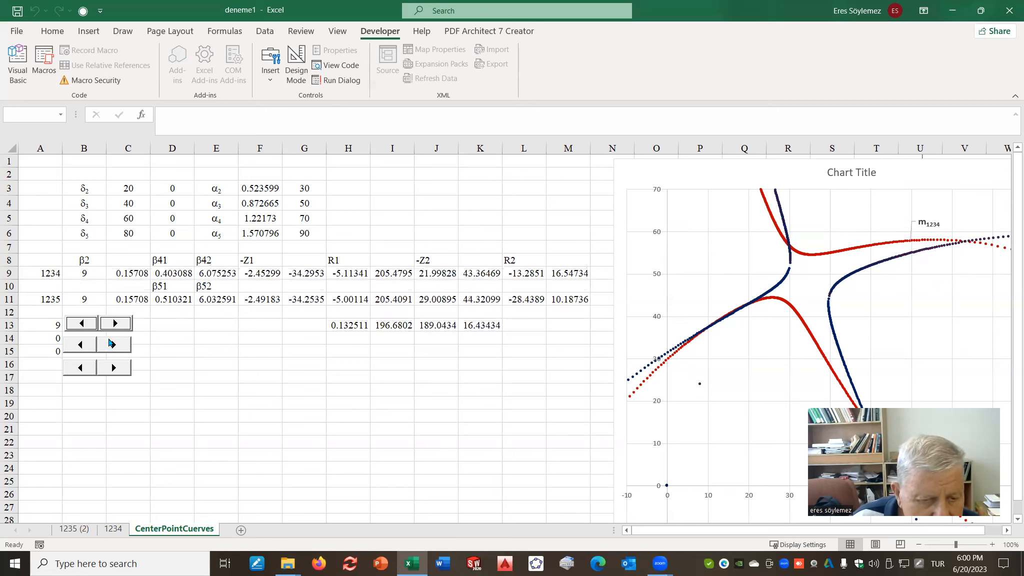
{"action": "left_click", "coordinate": [111, 345]}
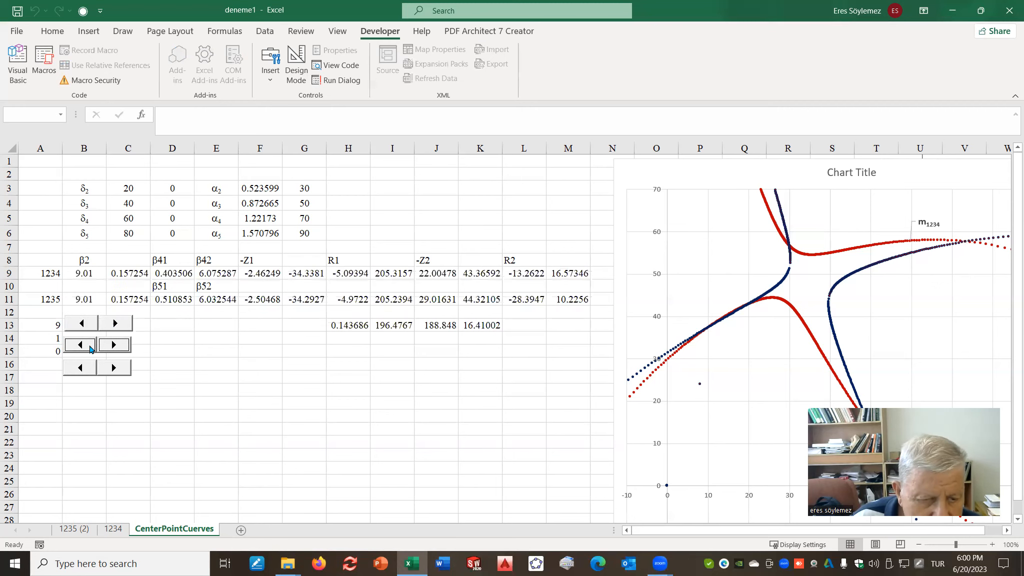
{"action": "left_click", "coordinate": [89, 348]}
{"action": "left_click", "coordinate": [84, 324]}
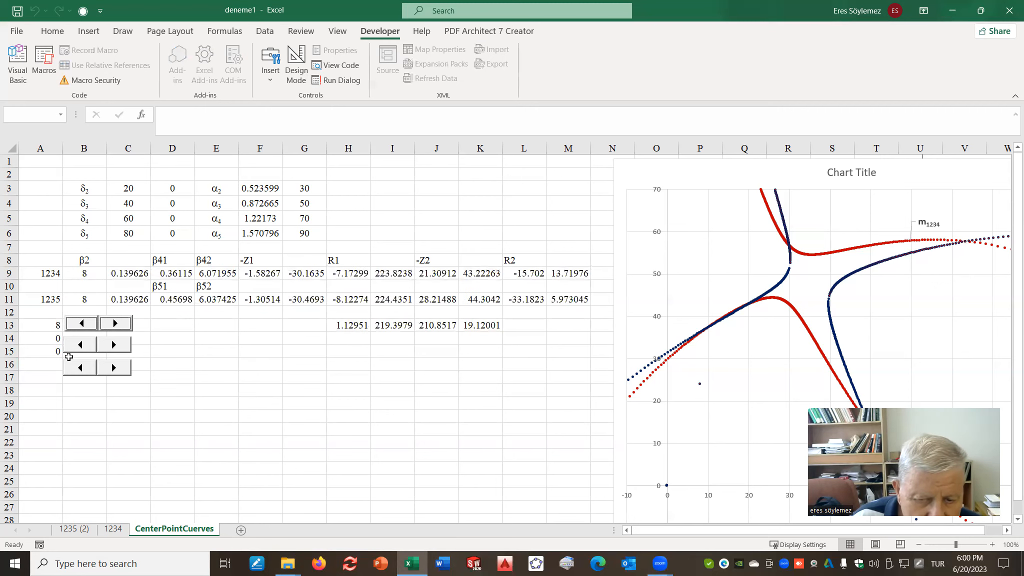
- Refine β2 in hundredths by stepping the second spin button until A14 is 88
{"action": "left_click", "coordinate": [115, 345]}
{"action": "left_click", "coordinate": [114, 345]}
{"action": "left_click", "coordinate": [114, 345]}
{"action": "left_click", "coordinate": [114, 345]}
{"action": "left_click", "coordinate": [114, 345]}
{"action": "left_click", "coordinate": [114, 345]}
{"action": "left_click", "coordinate": [114, 346]}
{"action": "left_click", "coordinate": [114, 345]}
{"action": "left_click", "coordinate": [114, 345]}
{"action": "left_click", "coordinate": [114, 345]}
{"action": "left_click", "coordinate": [114, 345]}
{"action": "left_click", "coordinate": [114, 345]}
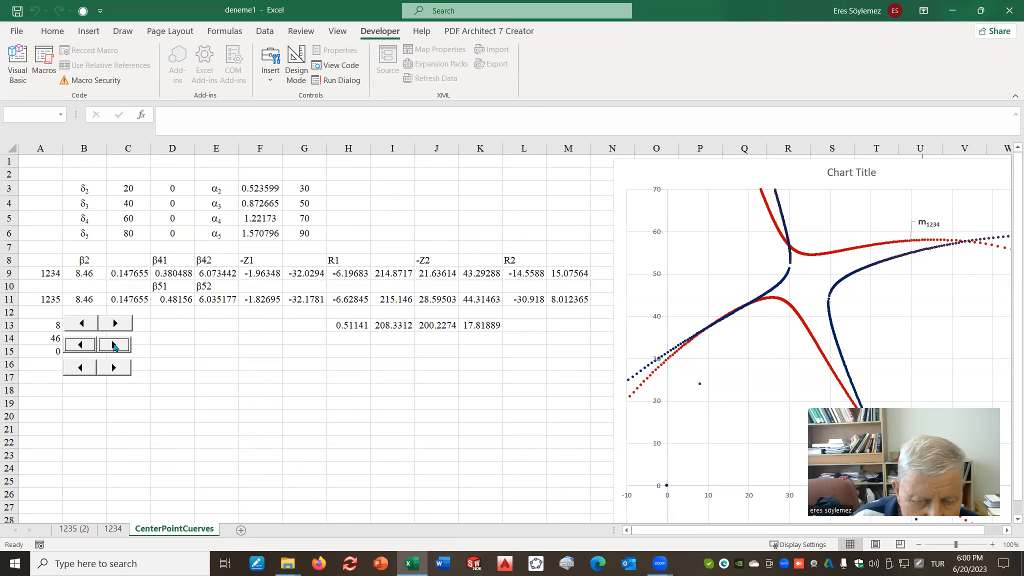
{"action": "left_click", "coordinate": [114, 345]}
{"action": "left_click", "coordinate": [114, 345]}
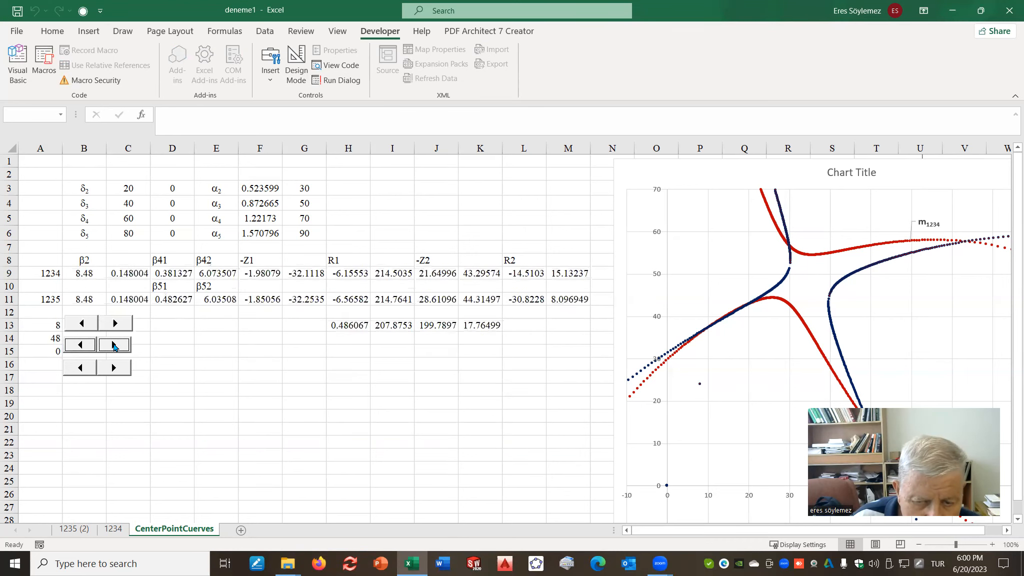
{"action": "left_click", "coordinate": [114, 345]}
{"action": "left_click", "coordinate": [114, 345]}
{"action": "left_click", "coordinate": [114, 345]}
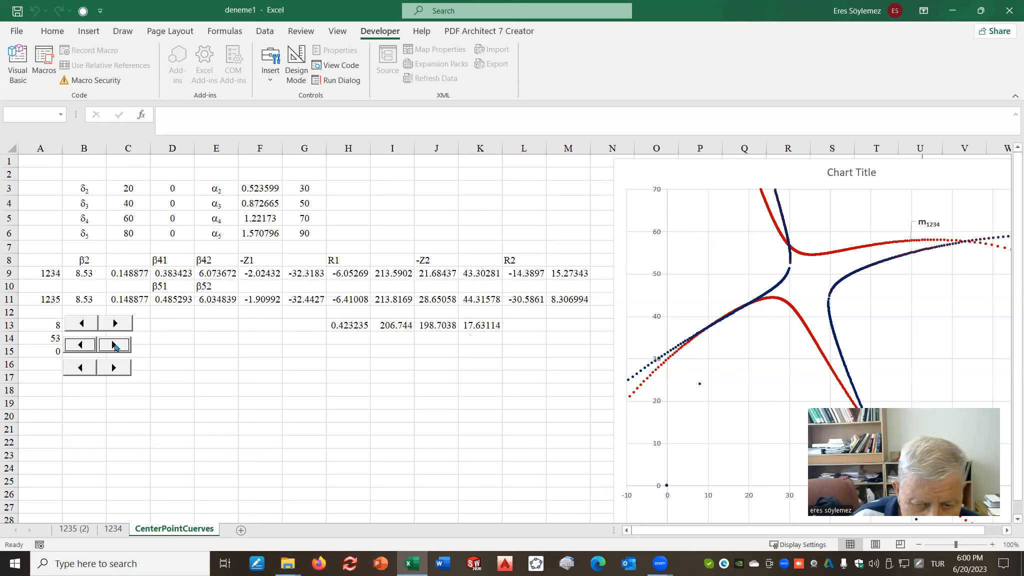
{"action": "left_click", "coordinate": [114, 345]}
{"action": "left_click", "coordinate": [114, 346]}
{"action": "left_click", "coordinate": [116, 346]}
{"action": "left_click", "coordinate": [114, 345]}
{"action": "left_click", "coordinate": [115, 345]}
{"action": "left_click", "coordinate": [115, 345]}
{"action": "left_click", "coordinate": [114, 345]}
{"action": "left_click", "coordinate": [114, 345]}
{"action": "left_click", "coordinate": [114, 345]}
{"action": "left_click", "coordinate": [115, 345]}
{"action": "left_click", "coordinate": [115, 345]}
{"action": "left_click", "coordinate": [115, 345]}
{"action": "left_click", "coordinate": [114, 345]}
{"action": "left_click", "coordinate": [115, 345]}
{"action": "left_click", "coordinate": [115, 345]}
{"action": "left_click", "coordinate": [114, 345]}
{"action": "left_click", "coordinate": [115, 345]}
{"action": "left_click", "coordinate": [115, 345]}
{"action": "left_click", "coordinate": [114, 345]}
{"action": "left_click", "coordinate": [114, 345]}
{"action": "left_click", "coordinate": [115, 345]}
{"action": "left_click", "coordinate": [114, 345]}
{"action": "left_click", "coordinate": [114, 345]}
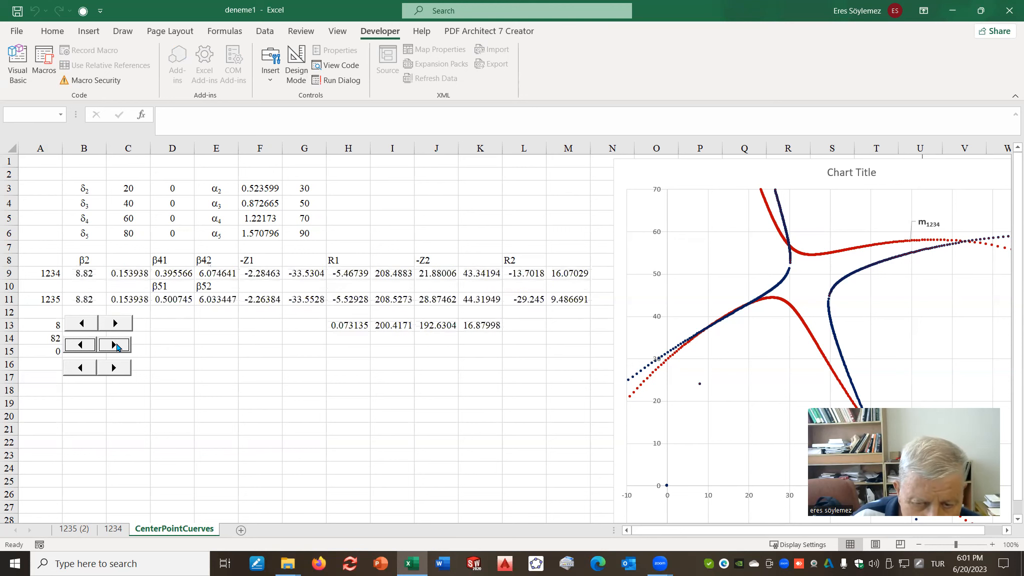
{"action": "left_click", "coordinate": [114, 345]}
{"action": "left_click", "coordinate": [114, 345]}
{"action": "left_click", "coordinate": [115, 345]}
{"action": "left_click", "coordinate": [115, 345]}
{"action": "left_click", "coordinate": [119, 349]}
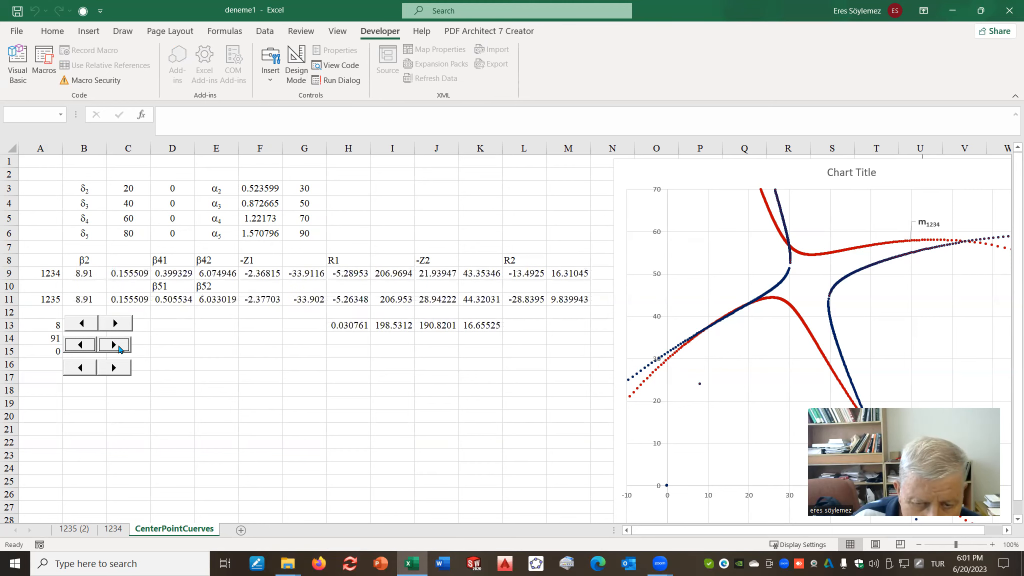
{"action": "left_click", "coordinate": [82, 345]}
{"action": "left_click", "coordinate": [82, 345]}
{"action": "left_click", "coordinate": [82, 345]}
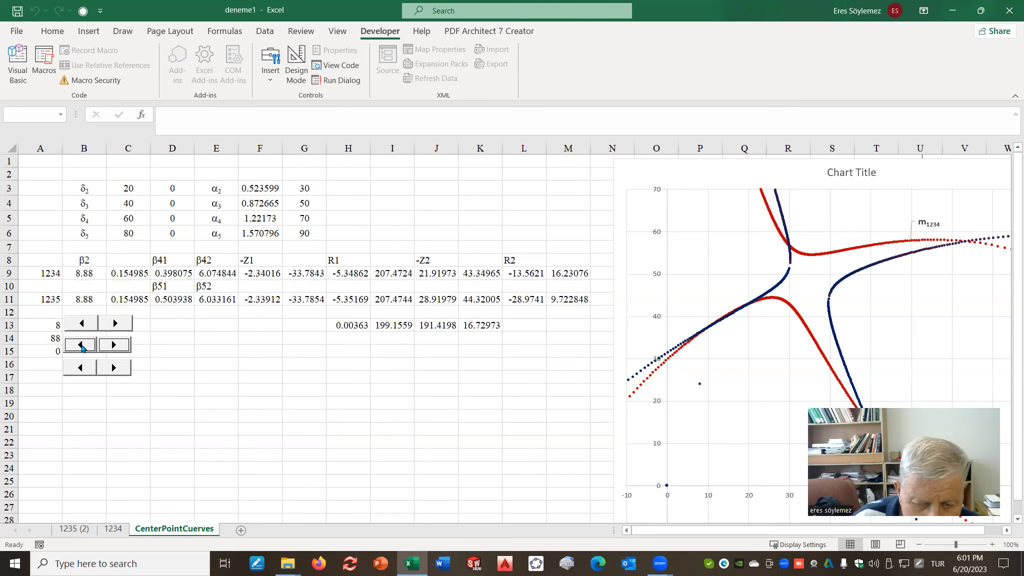
{"action": "left_click", "coordinate": [81, 346]}
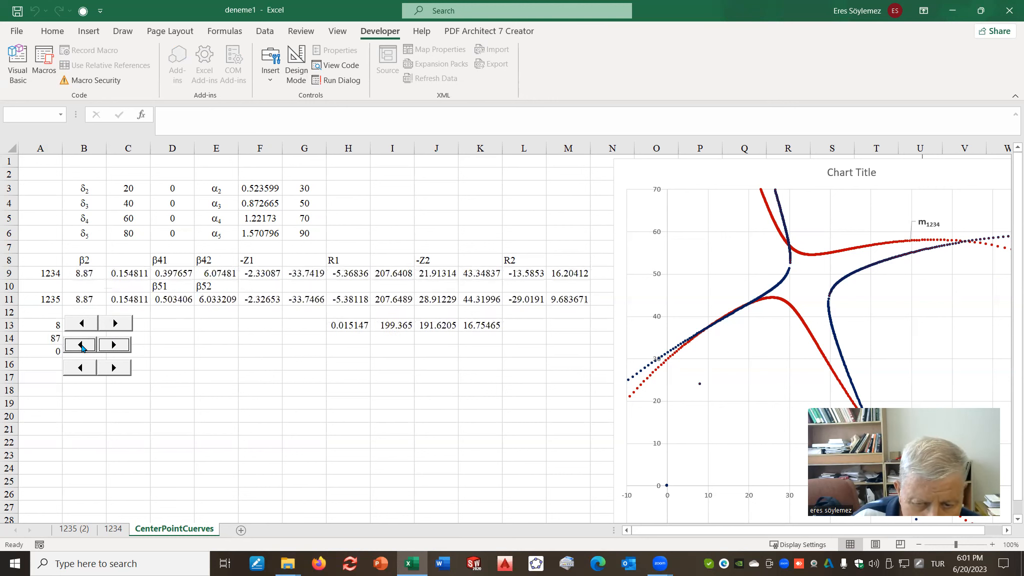
{"action": "left_click", "coordinate": [115, 348]}
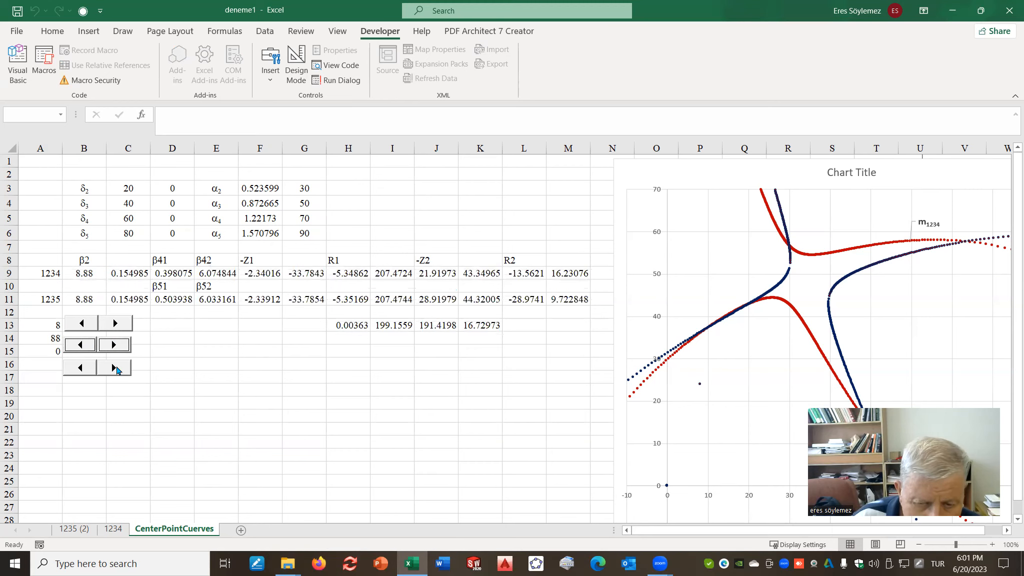
- Fine-tune β2 in ten-thousandths by stepping the third spin button until A15 is 32
{"action": "left_click", "coordinate": [116, 369]}
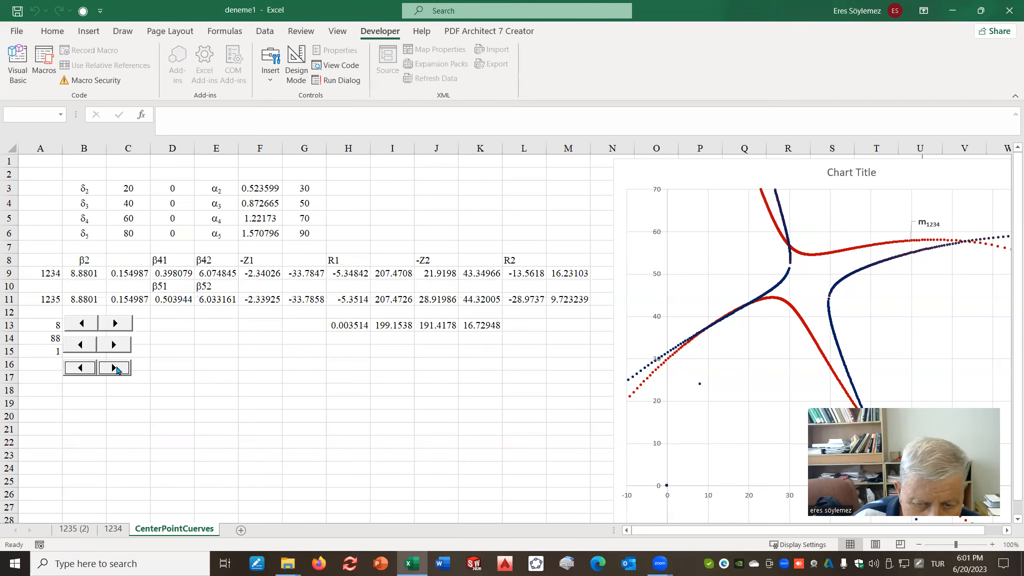
{"action": "left_click", "coordinate": [116, 368]}
{"action": "left_click", "coordinate": [116, 368]}
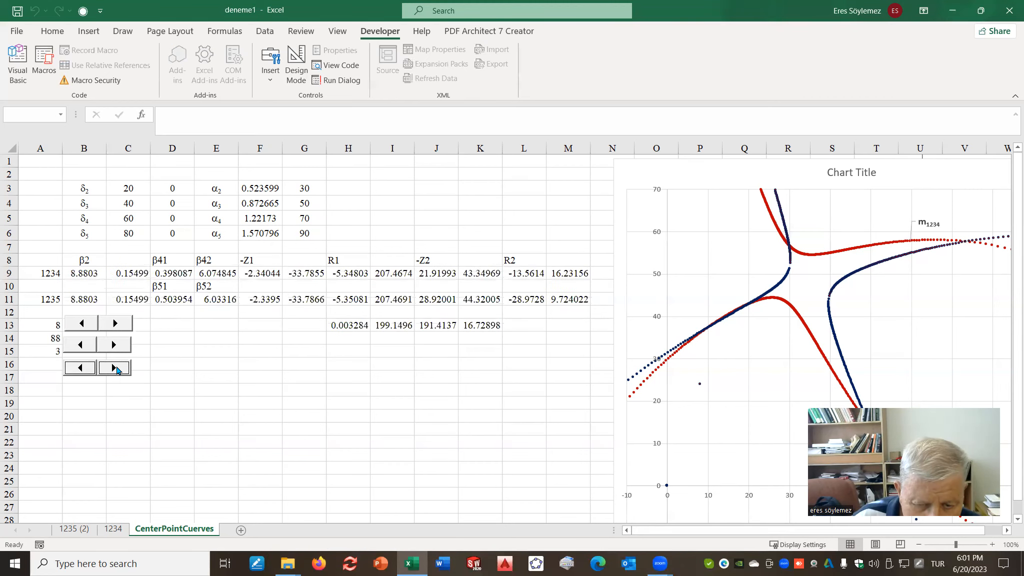
{"action": "left_click", "coordinate": [116, 369]}
{"action": "left_click", "coordinate": [116, 369]}
{"action": "left_click", "coordinate": [116, 369]}
{"action": "left_click", "coordinate": [116, 369]}
{"action": "left_click", "coordinate": [116, 369]}
{"action": "left_click", "coordinate": [116, 368]}
{"action": "left_click", "coordinate": [116, 369]}
{"action": "left_click", "coordinate": [116, 369]}
{"action": "left_click", "coordinate": [116, 369]}
{"action": "left_click", "coordinate": [116, 368]}
{"action": "left_click", "coordinate": [116, 368]}
{"action": "left_click", "coordinate": [117, 369]}
{"action": "left_click", "coordinate": [118, 369]}
{"action": "left_click", "coordinate": [118, 369]}
{"action": "left_click", "coordinate": [118, 369]}
{"action": "left_click", "coordinate": [118, 369]}
{"action": "left_click", "coordinate": [118, 369]}
{"action": "left_click", "coordinate": [118, 369]}
{"action": "left_click", "coordinate": [118, 369]}
{"action": "left_click", "coordinate": [118, 369]}
{"action": "left_click", "coordinate": [118, 369]}
{"action": "left_click", "coordinate": [118, 369]}
{"action": "left_click", "coordinate": [118, 369]}
{"action": "left_click", "coordinate": [118, 369]}
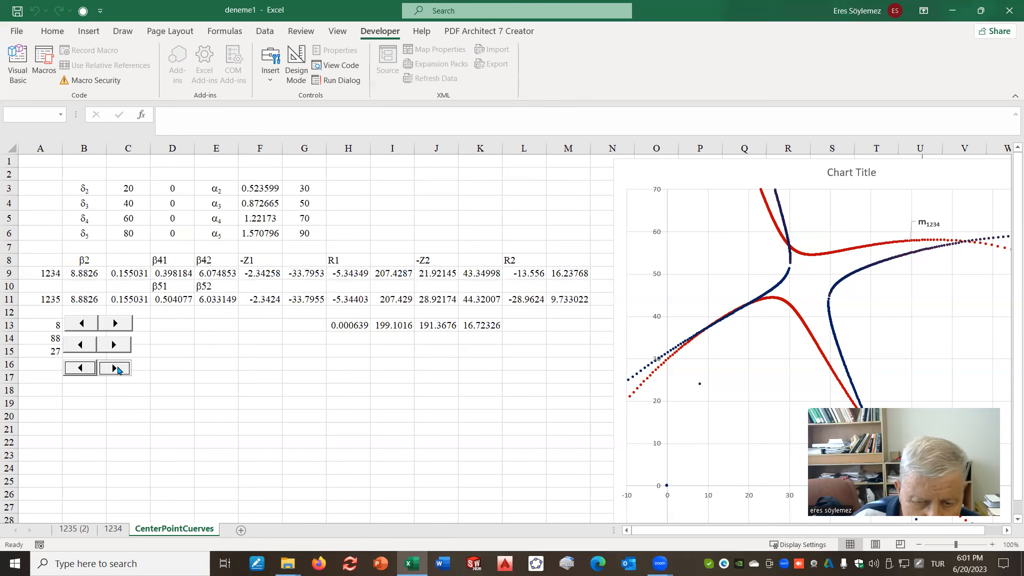
{"action": "left_click", "coordinate": [118, 369]}
{"action": "left_click", "coordinate": [118, 369]}
{"action": "left_click", "coordinate": [119, 370]}
{"action": "left_click", "coordinate": [119, 370]}
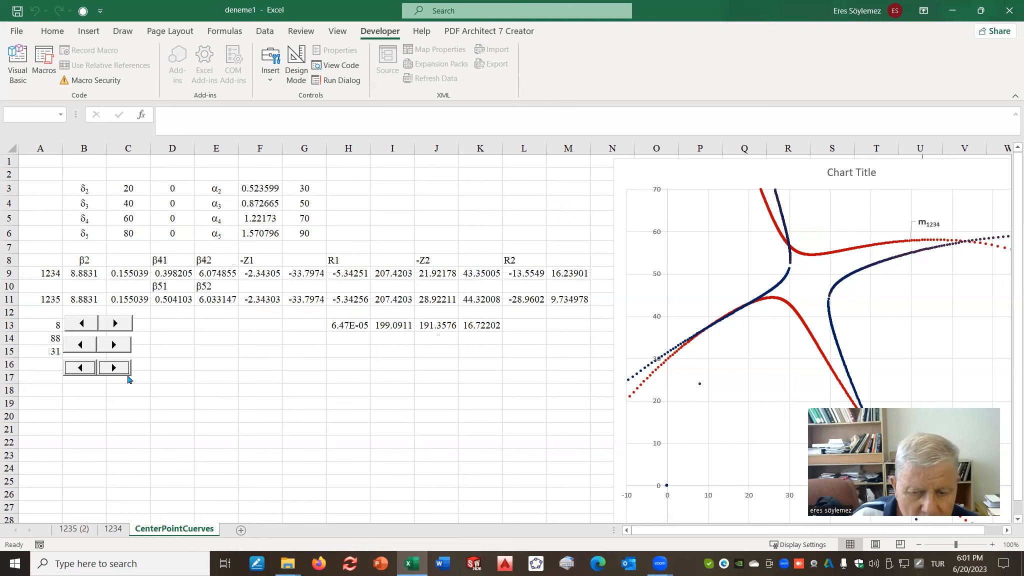
{"action": "left_click", "coordinate": [120, 369]}
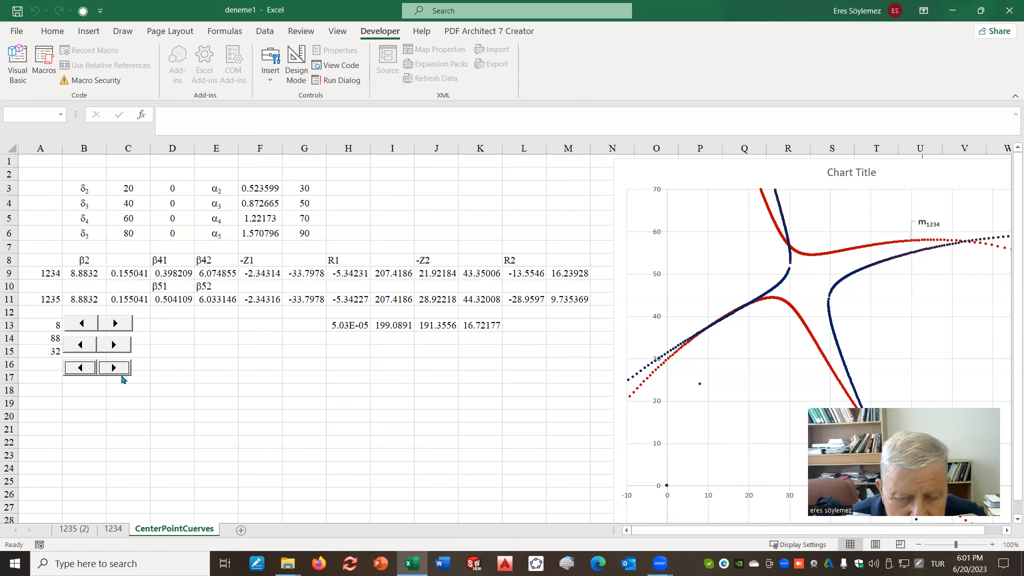
{"action": "left_click", "coordinate": [285, 374]}
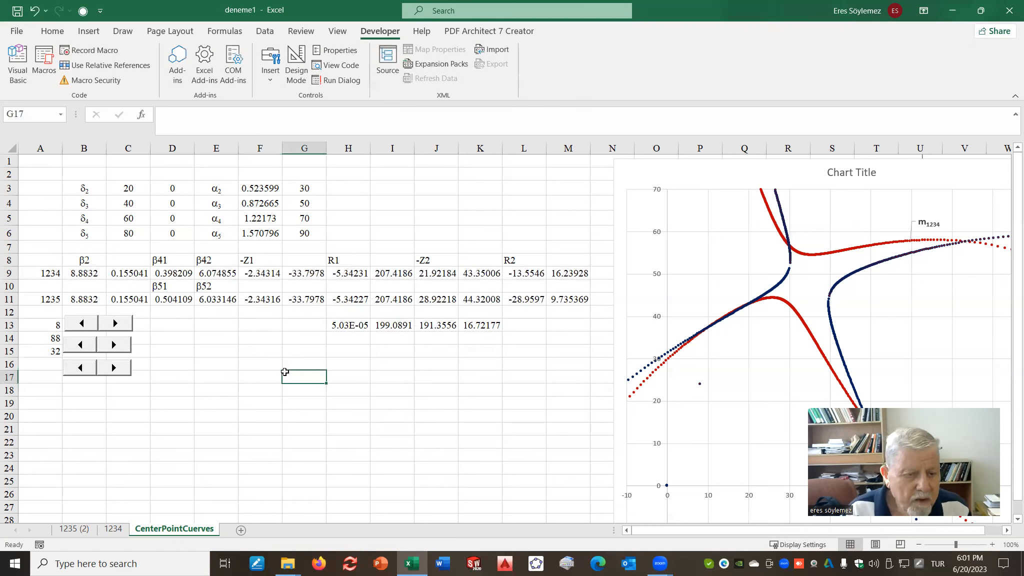
- Inspect the β2 formula in B9 and the distance formula between the two R1 points in H13
{"action": "left_click", "coordinate": [86, 273]}
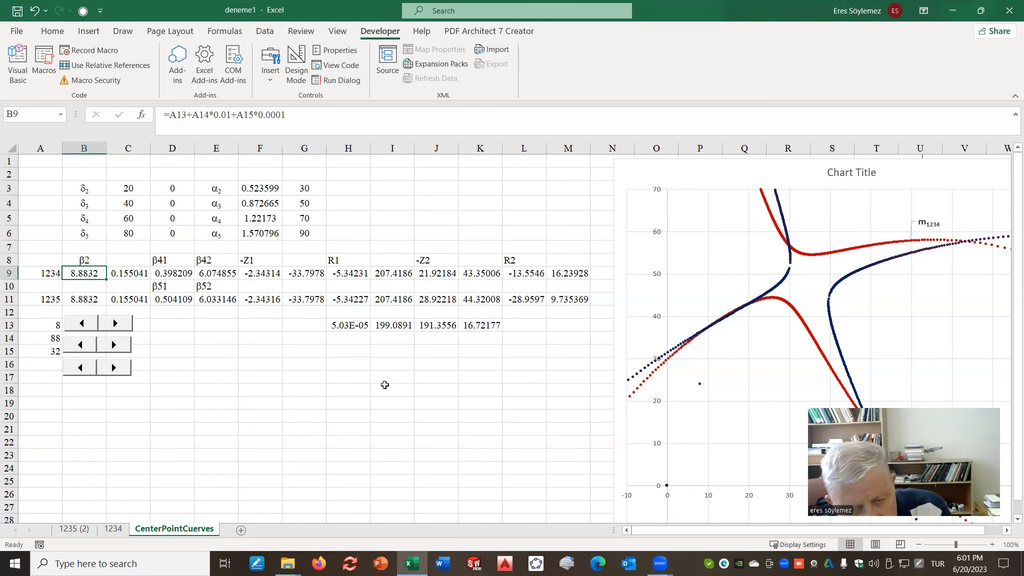
{"action": "left_click", "coordinate": [348, 325]}
{"action": "left_click", "coordinate": [297, 127]}
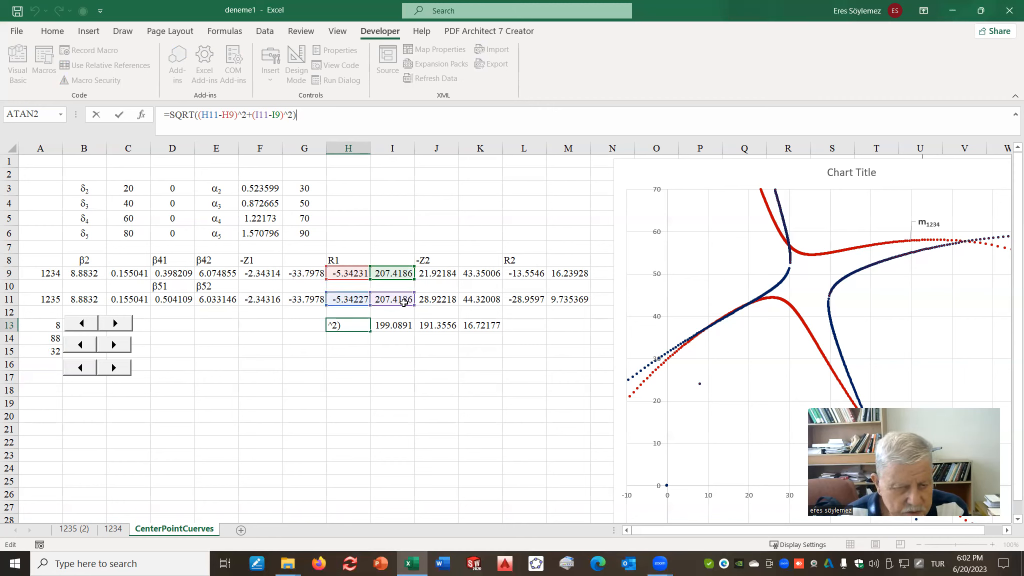
{"action": "left_click", "coordinate": [377, 391]}
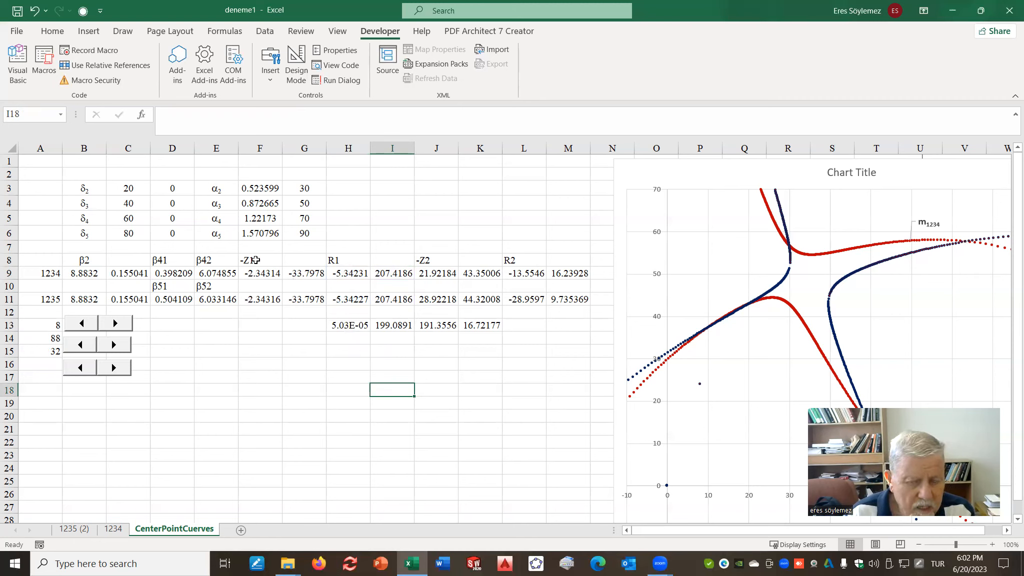
- Copy the -Z1 and R1 headings and 1234 results from F8:I9 and paste them as values starting at D20
{"action": "left_click_drag", "start_coordinate": [254, 257], "coordinate": [403, 274]}
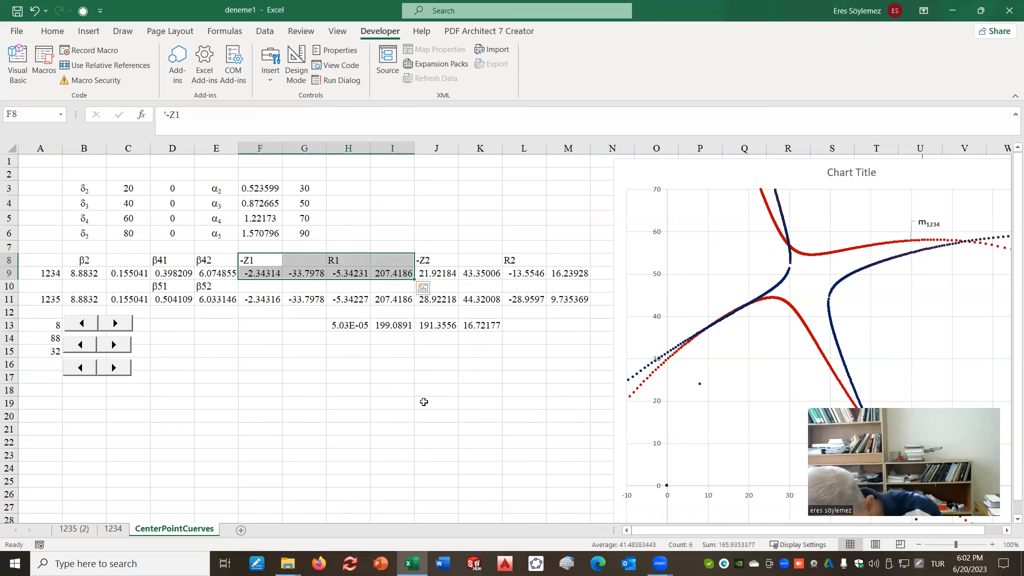
{"action": "key", "text": "ctrl+c"}
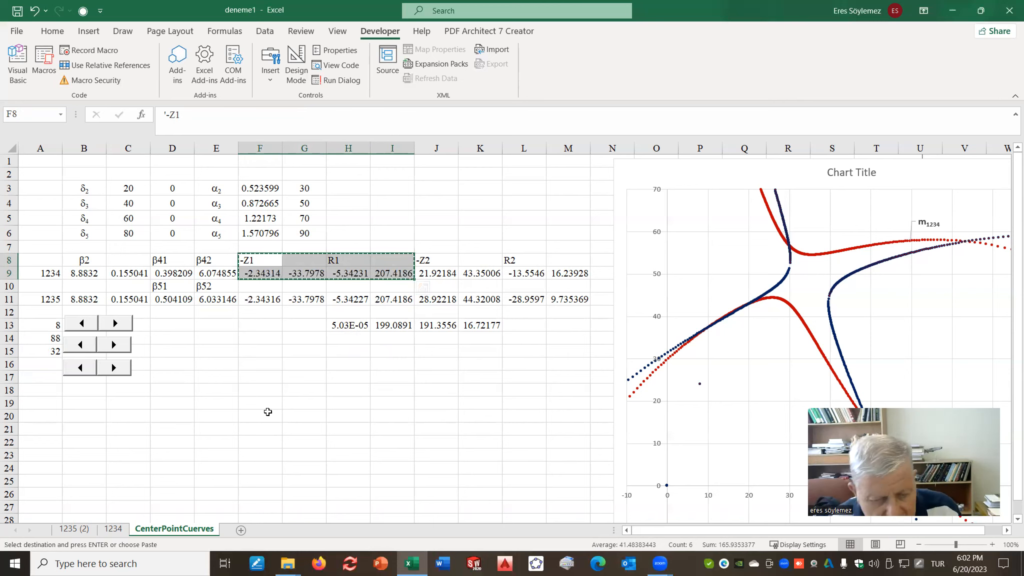
{"action": "left_click", "coordinate": [253, 402]}
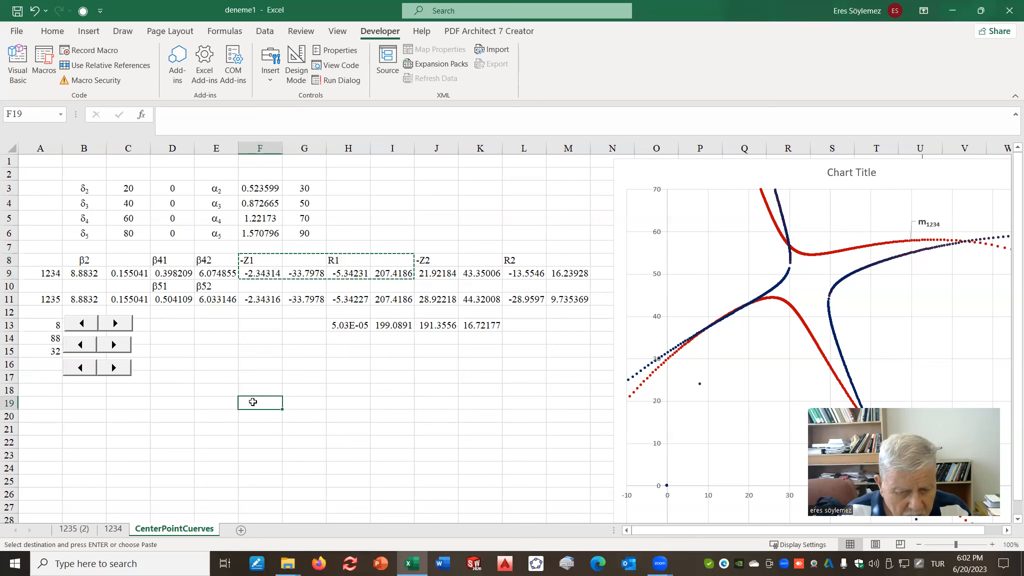
{"action": "left_click", "coordinate": [130, 413]}
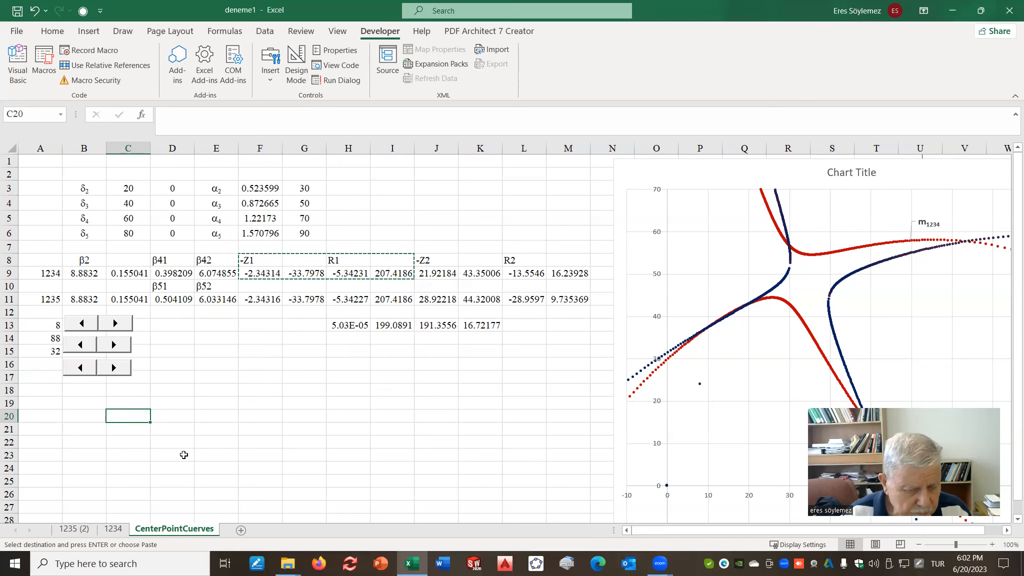
{"action": "left_click", "coordinate": [184, 415]}
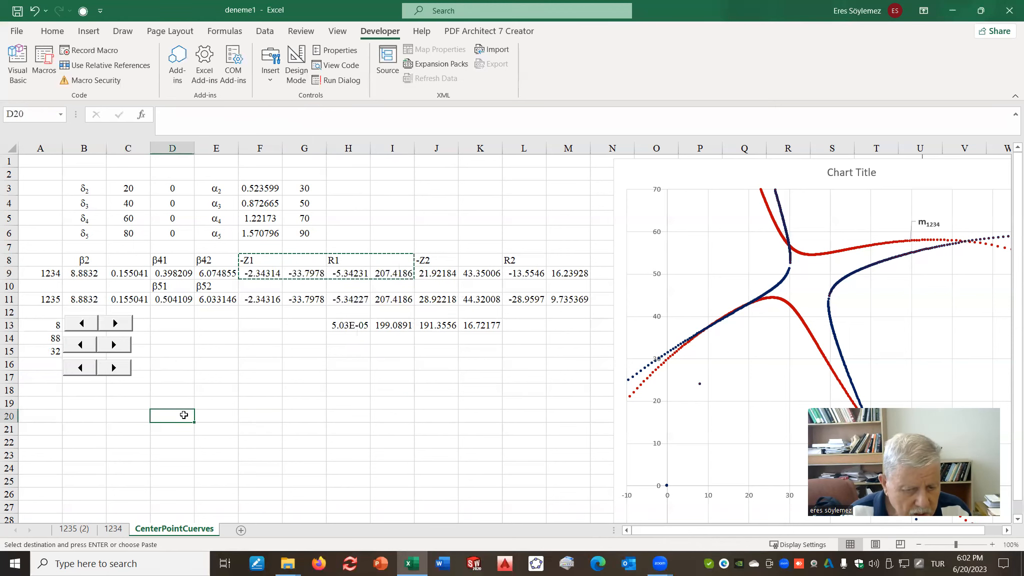
{"action": "right_click", "coordinate": [184, 416]}
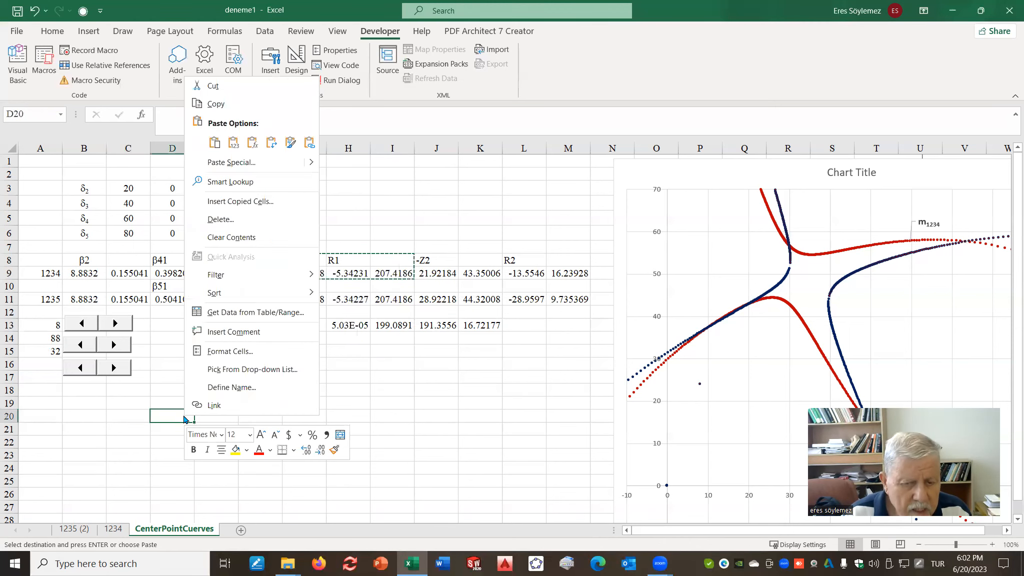
{"action": "left_click", "coordinate": [234, 142]}
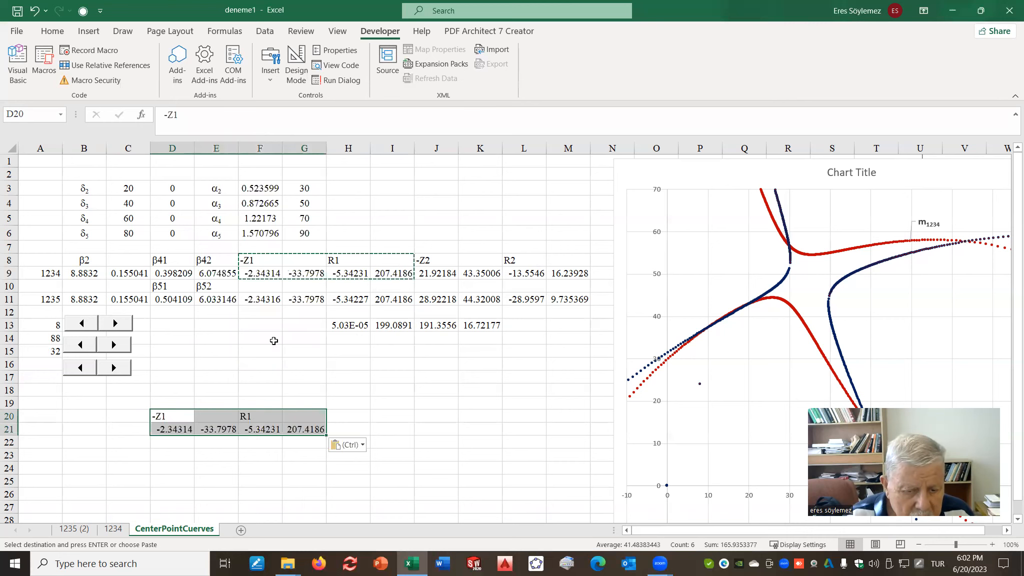
{"action": "left_click", "coordinate": [277, 453]}
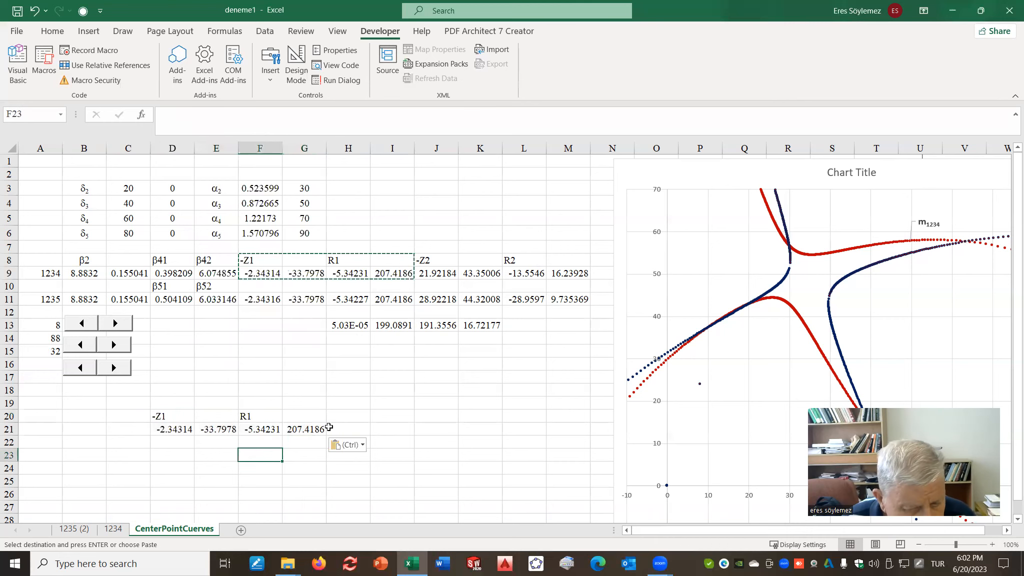
- Paste the β2 heading and value from B8:B9 as values at B20, and move the pasted cells to A20:A21
{"action": "left_click", "coordinate": [234, 431]}
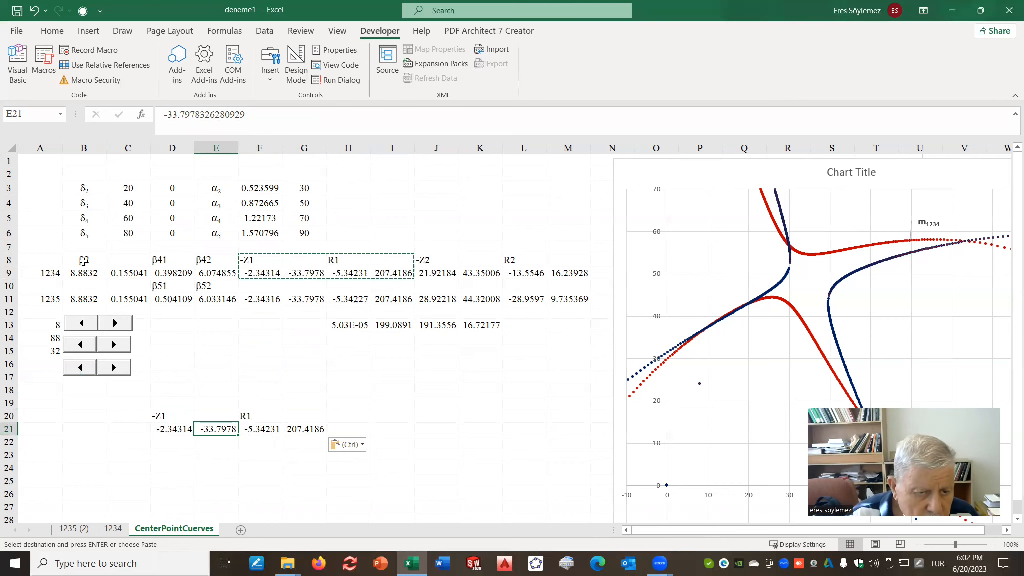
{"action": "left_click_drag", "start_coordinate": [84, 261], "coordinate": [84, 273]}
{"action": "key", "text": "ctrl+c"}
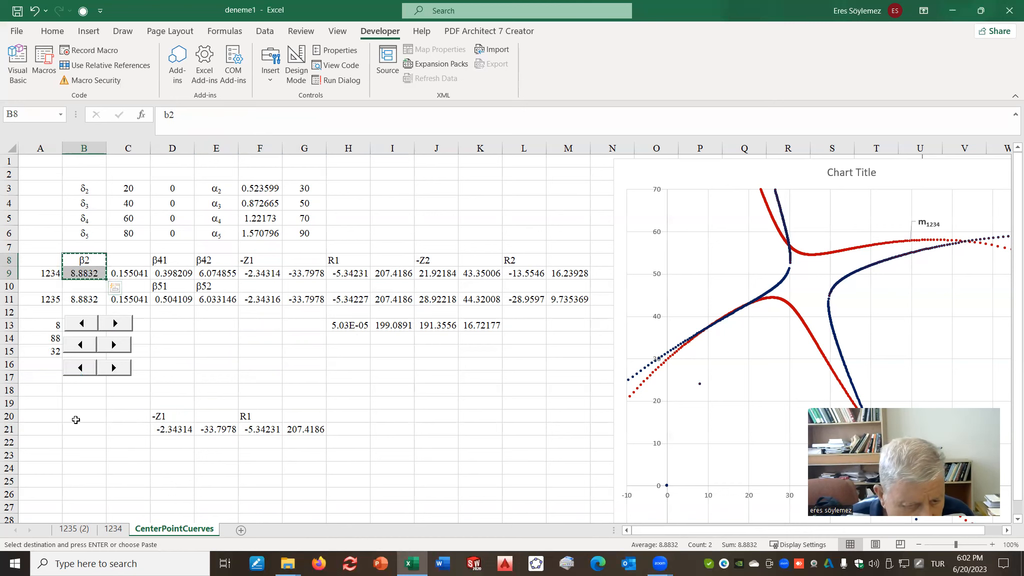
{"action": "left_click", "coordinate": [75, 420]}
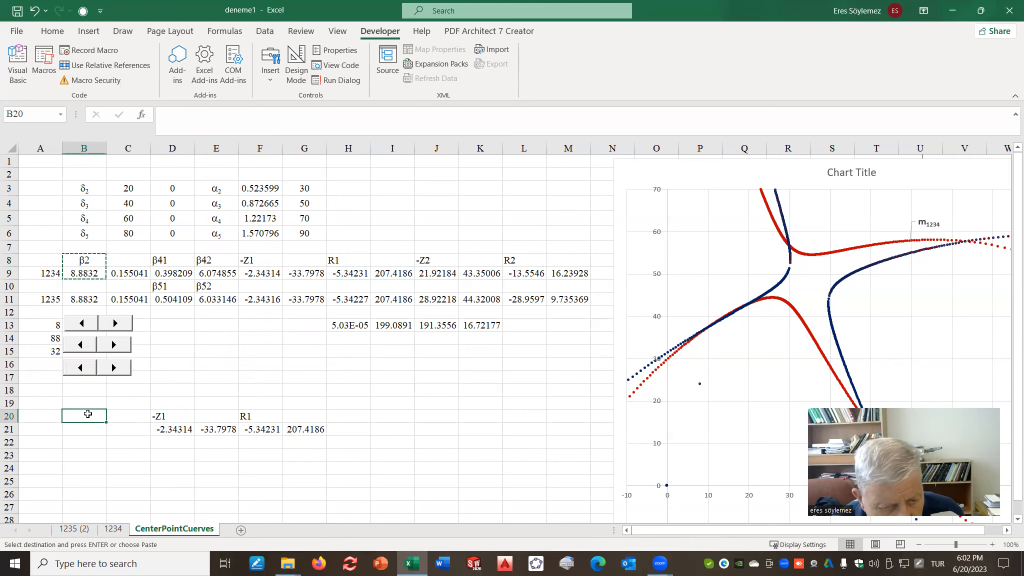
{"action": "right_click", "coordinate": [87, 414]}
{"action": "left_click", "coordinate": [134, 144]}
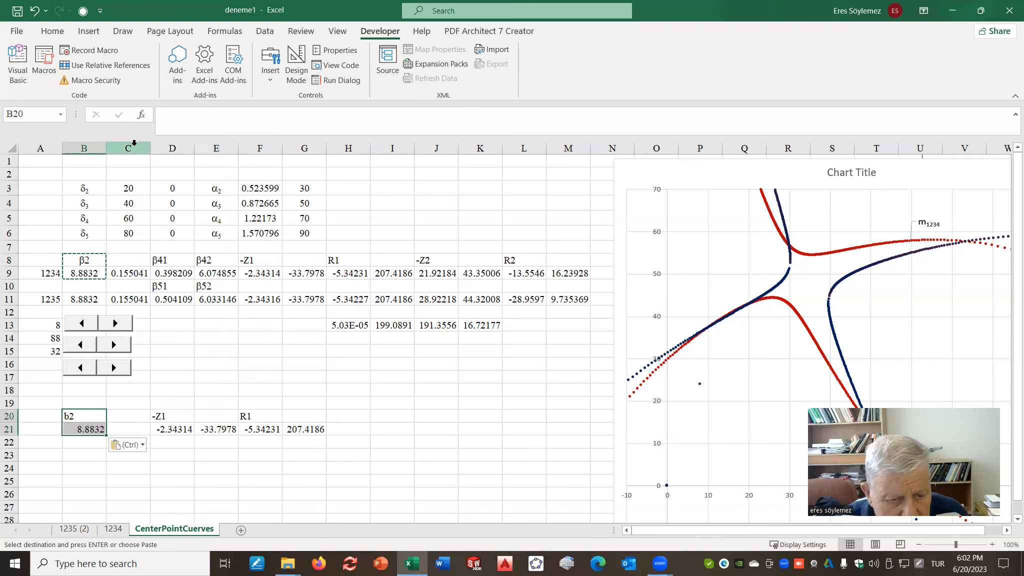
{"action": "left_click", "coordinate": [131, 467]}
{"action": "left_click_drag", "start_coordinate": [84, 411], "coordinate": [49, 412]}
- Format the letter b of the b2 heading in A20 with the Symbol font
{"action": "left_click", "coordinate": [22, 414]}
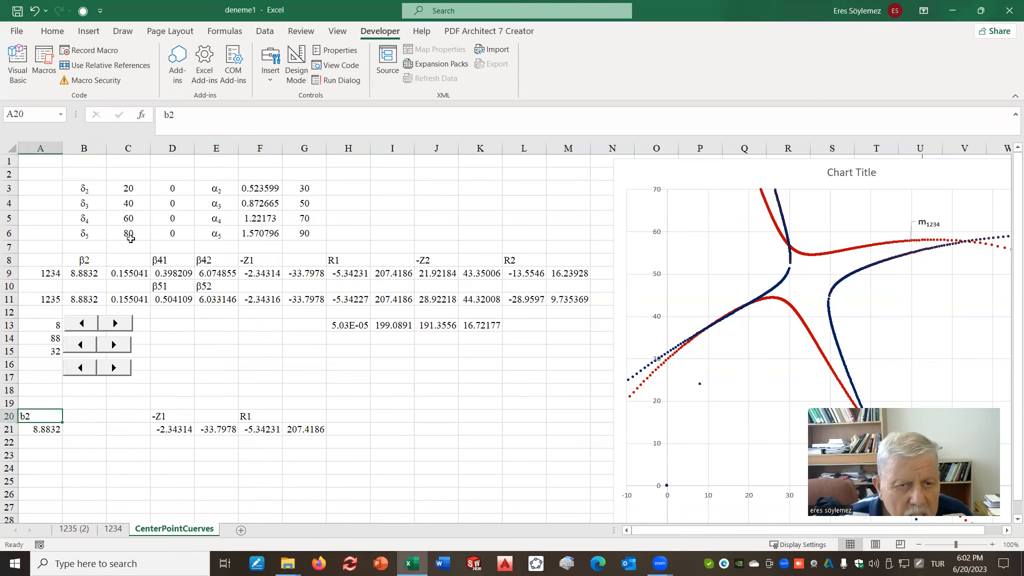
{"action": "left_click", "coordinate": [168, 114]}
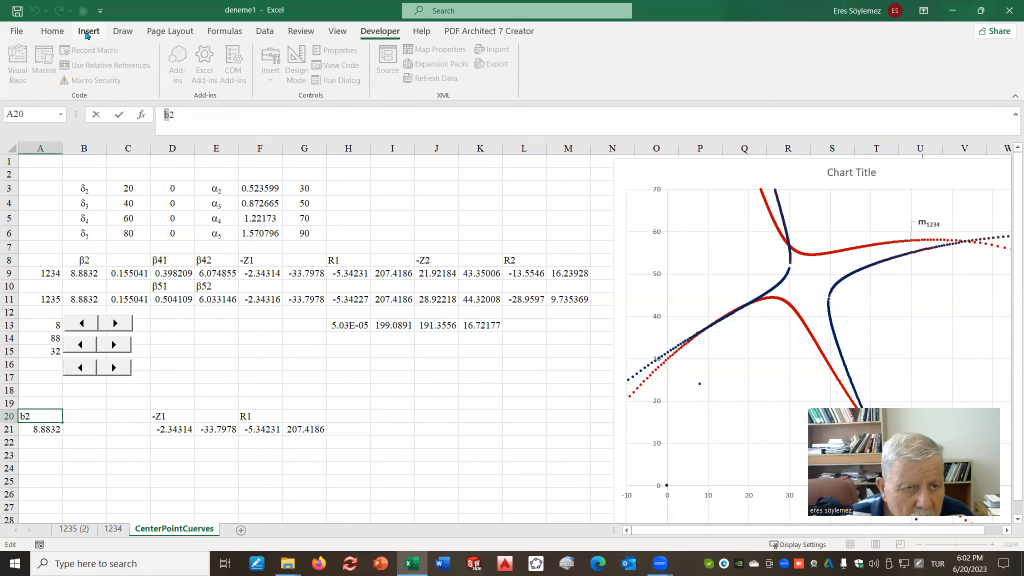
{"action": "left_click", "coordinate": [53, 31]}
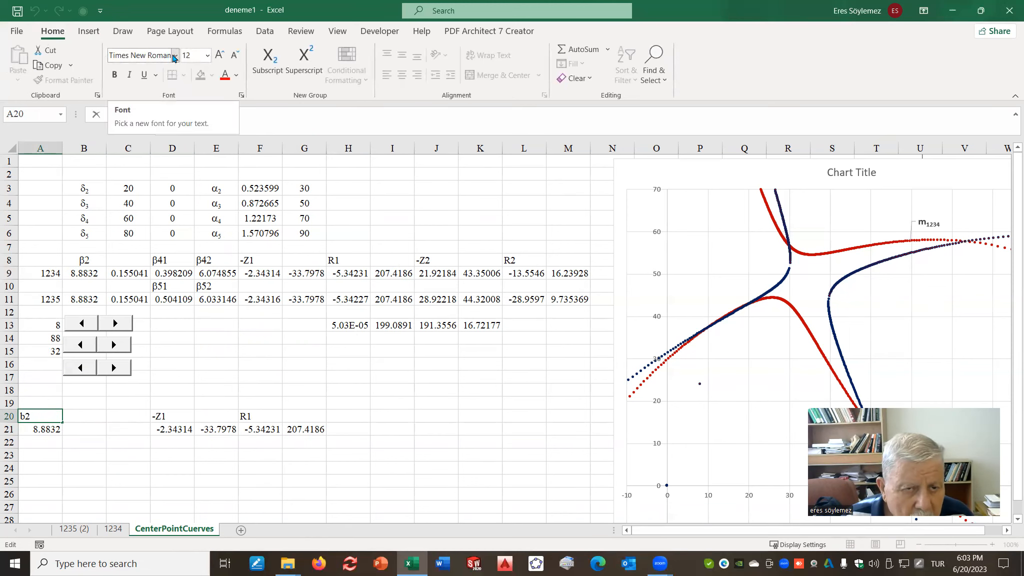
{"action": "left_click", "coordinate": [175, 55]}
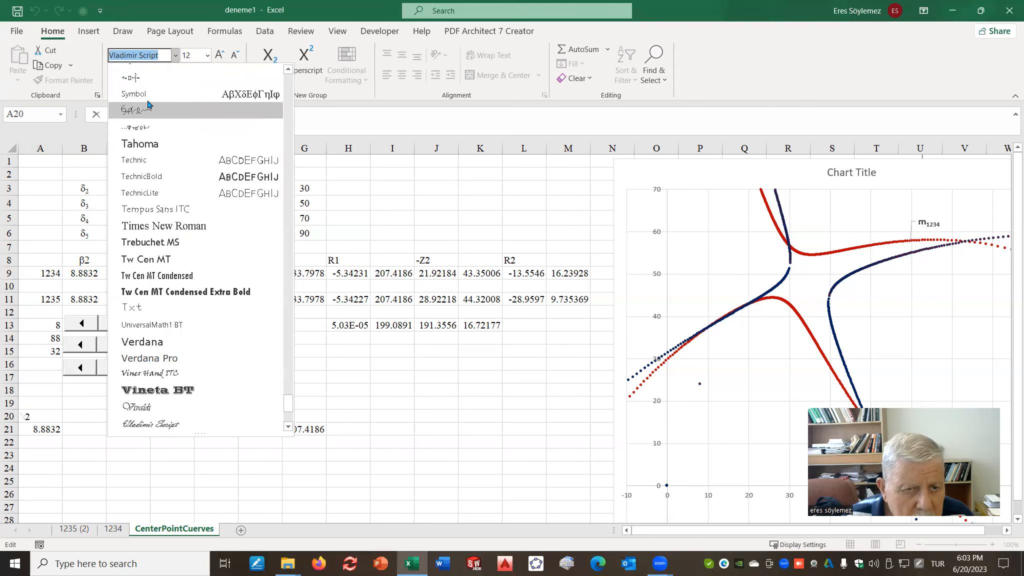
{"action": "left_click", "coordinate": [148, 95]}
{"action": "left_click", "coordinate": [92, 425]}
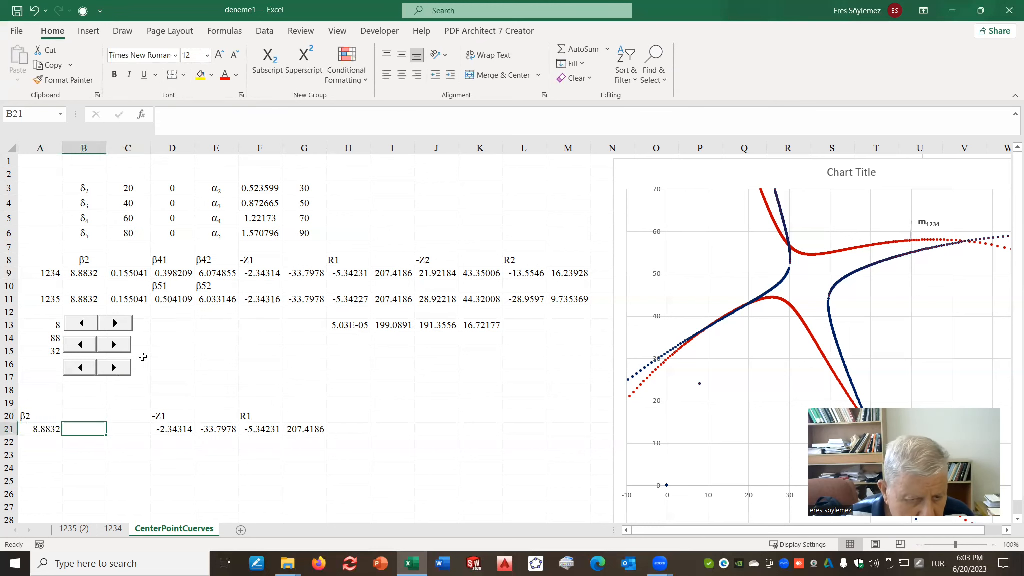
- Copy the β41 heading and value from D8:D9 and paste them as values into B20:B21
{"action": "left_click", "coordinate": [171, 261]}
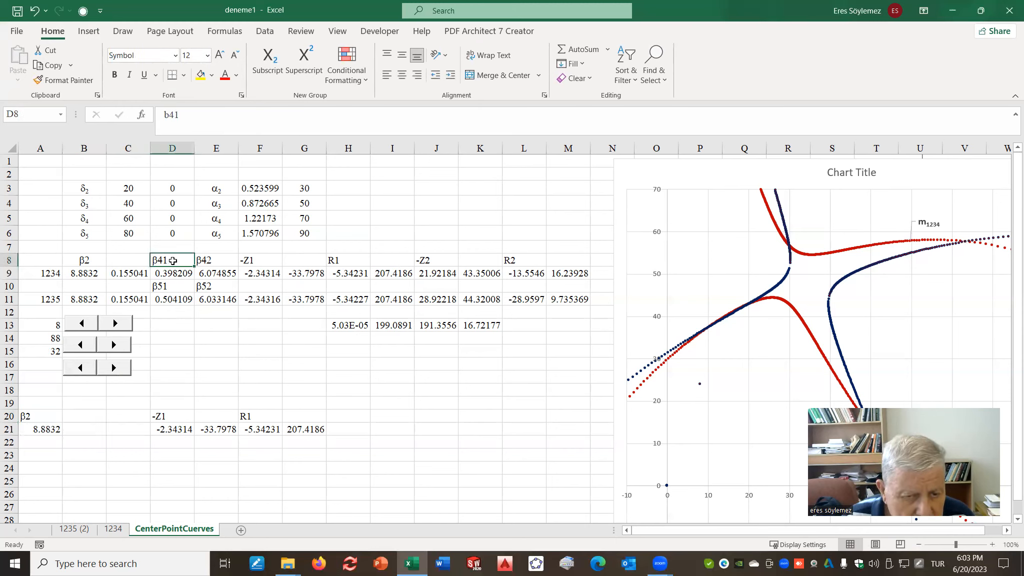
{"action": "left_click_drag", "start_coordinate": [162, 261], "coordinate": [183, 268]}
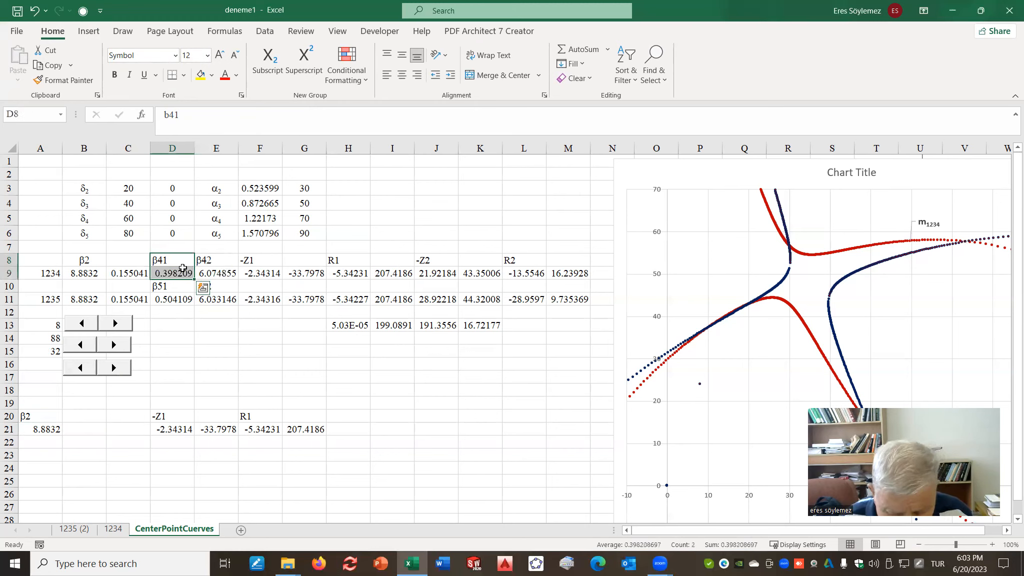
{"action": "key", "text": "ctrl+c"}
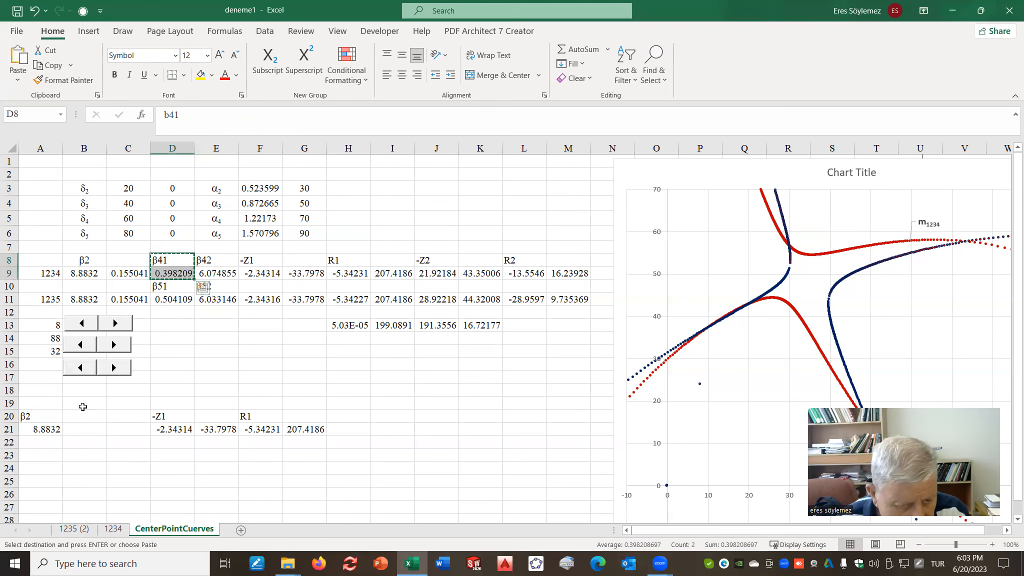
{"action": "left_click", "coordinate": [89, 419]}
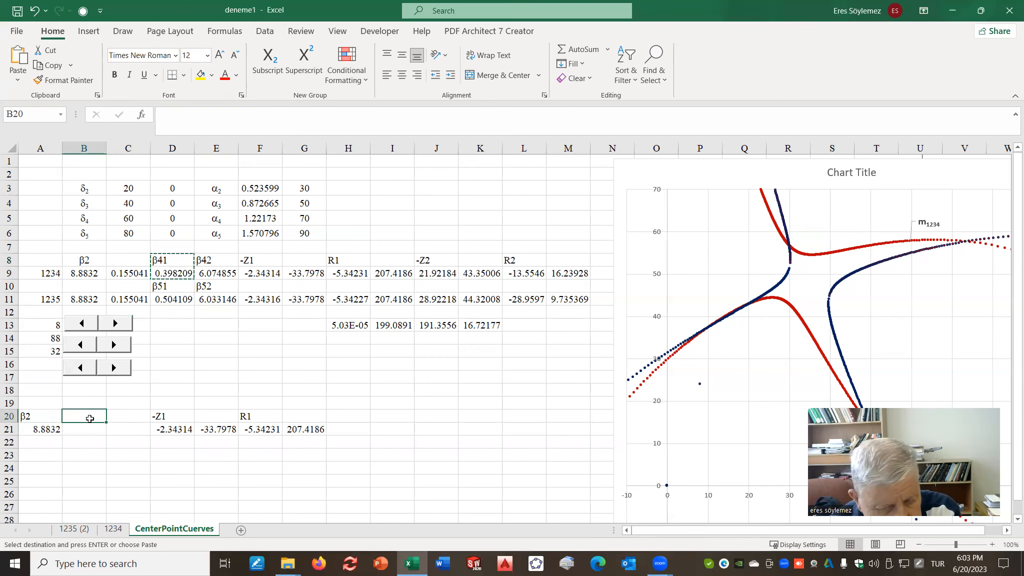
{"action": "right_click", "coordinate": [91, 417]}
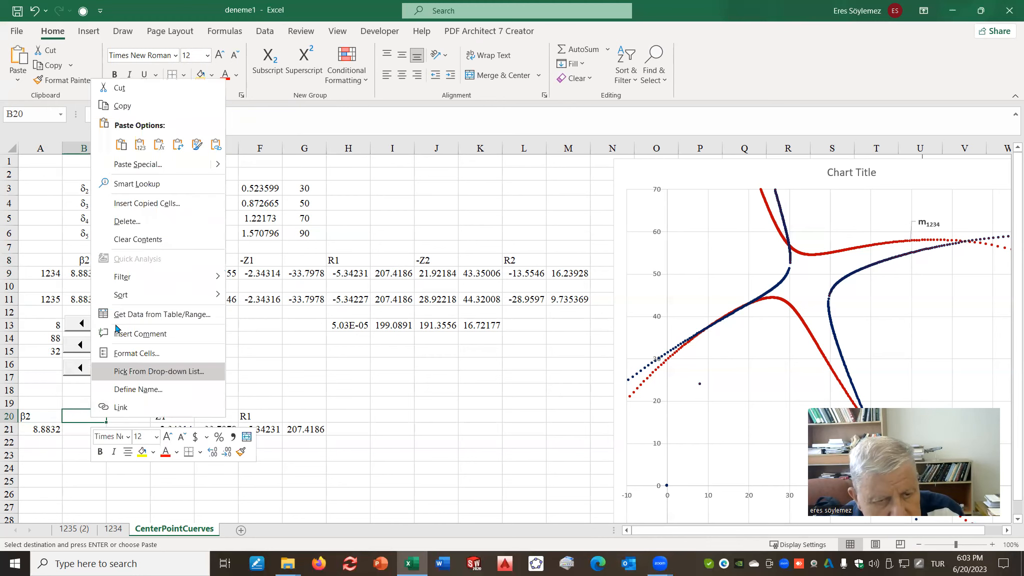
{"action": "left_click", "coordinate": [140, 145]}
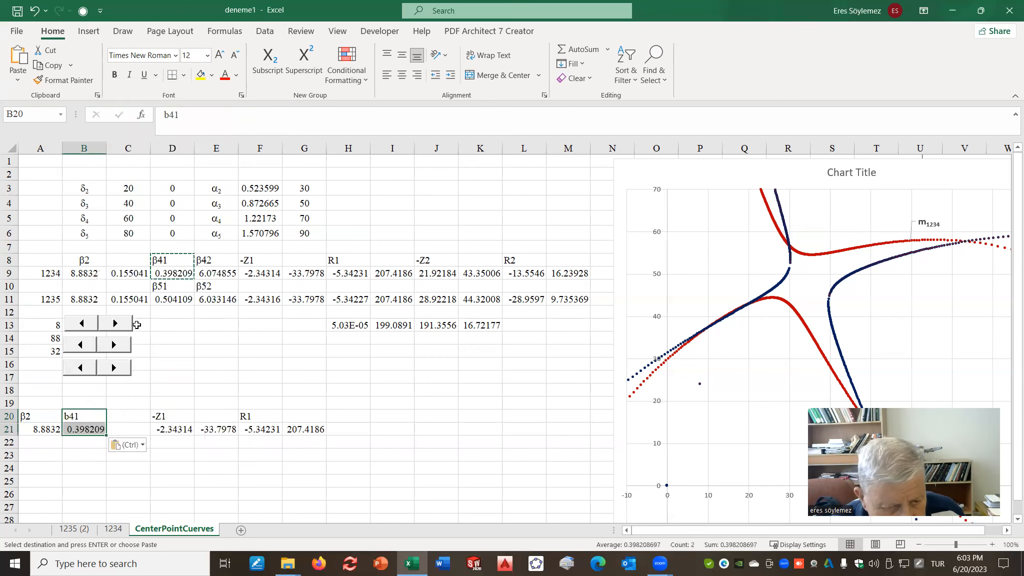
- Append /D_R() to the β41 value in B21 to convert it from radians to degrees
{"action": "left_click", "coordinate": [95, 428]}
{"action": "left_click", "coordinate": [255, 115]}
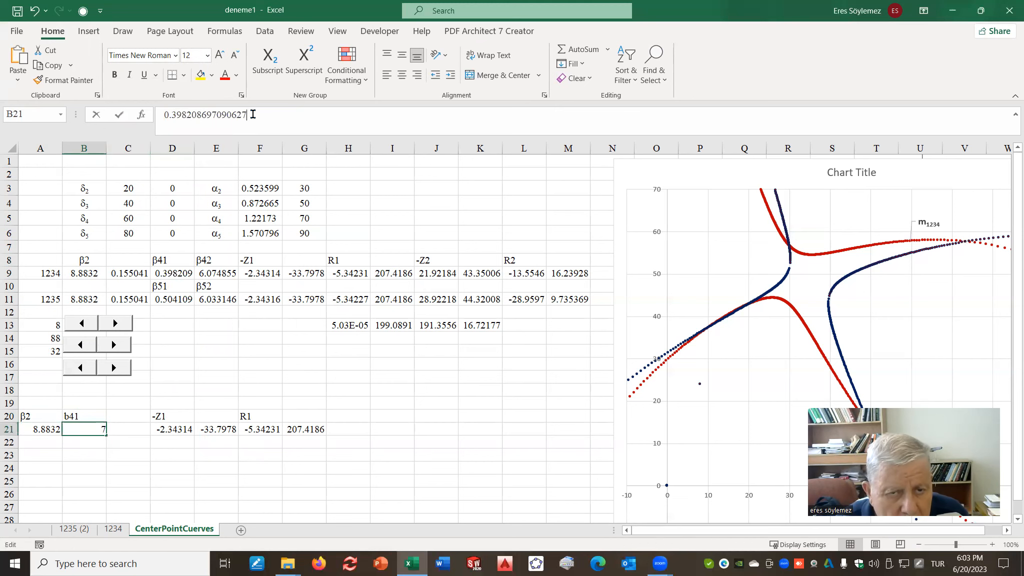
{"action": "type", "text": "/"}
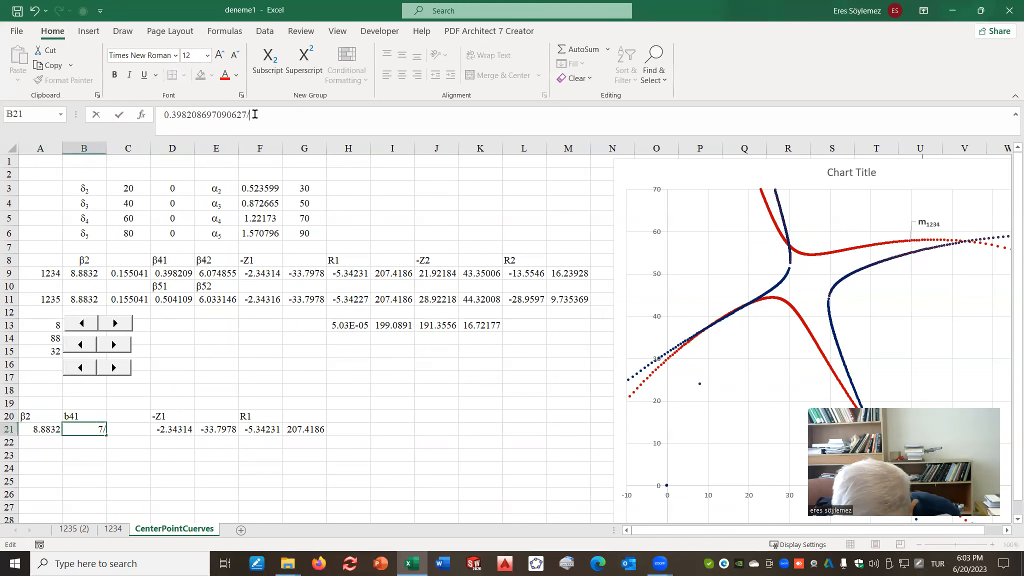
{"action": "type", "text": "D_"}
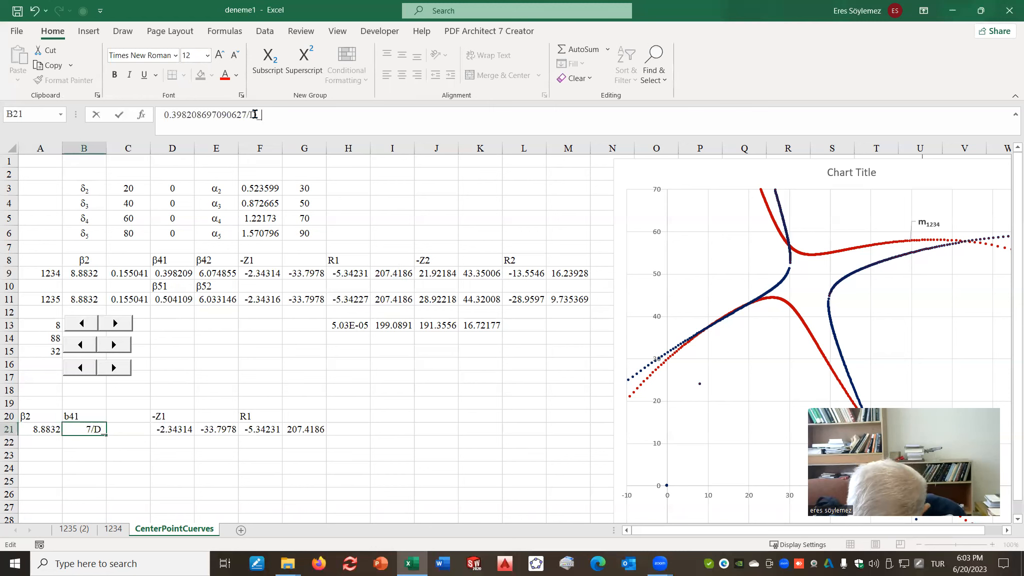
{"action": "type", "text": "R()"}
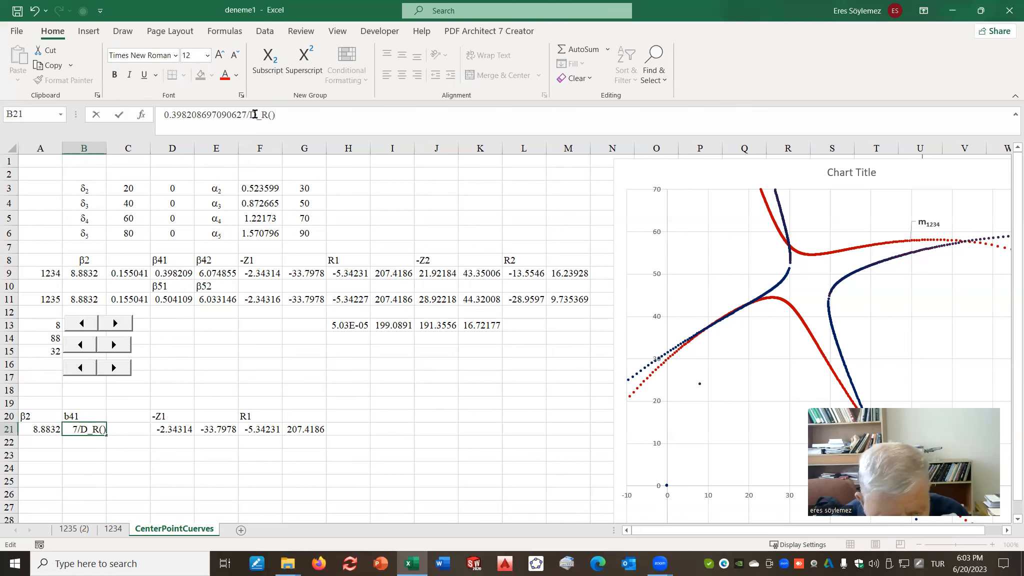
{"action": "key", "text": "Return"}
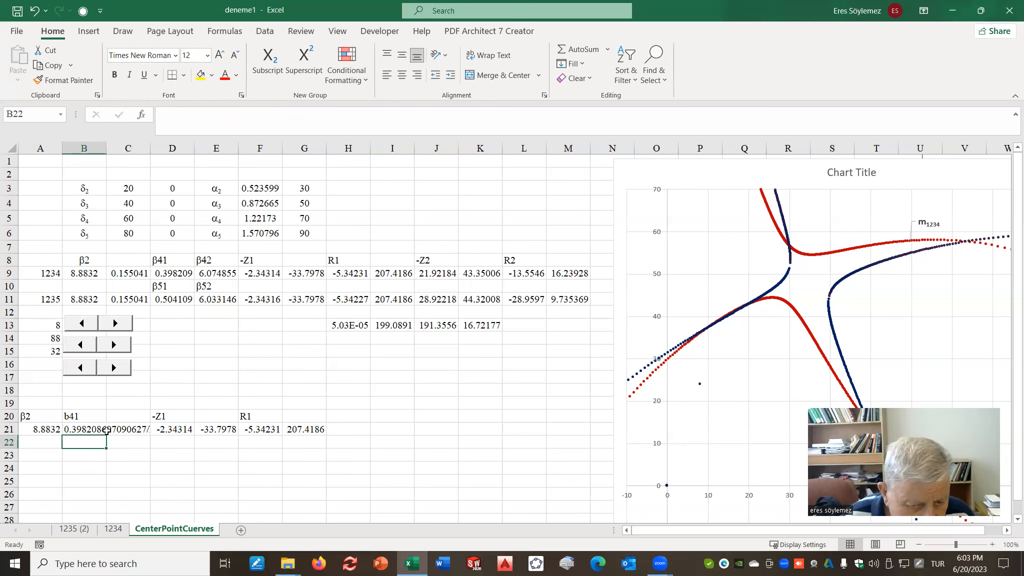
- Turn the entry in B21 into the formula =0.398208697090627/D_R()
{"action": "left_click", "coordinate": [87, 429]}
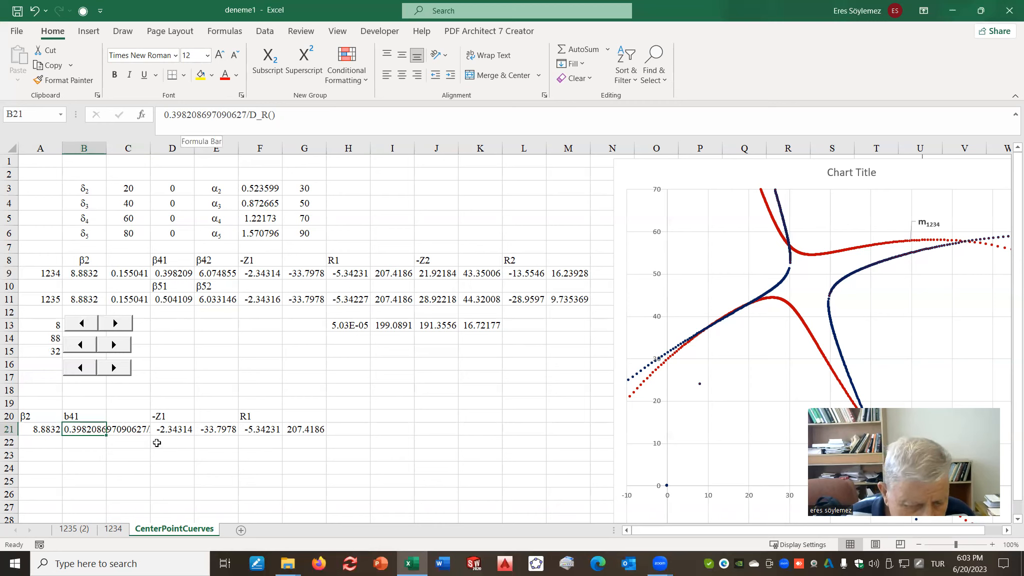
{"action": "left_click", "coordinate": [99, 462]}
{"action": "left_click", "coordinate": [72, 434]}
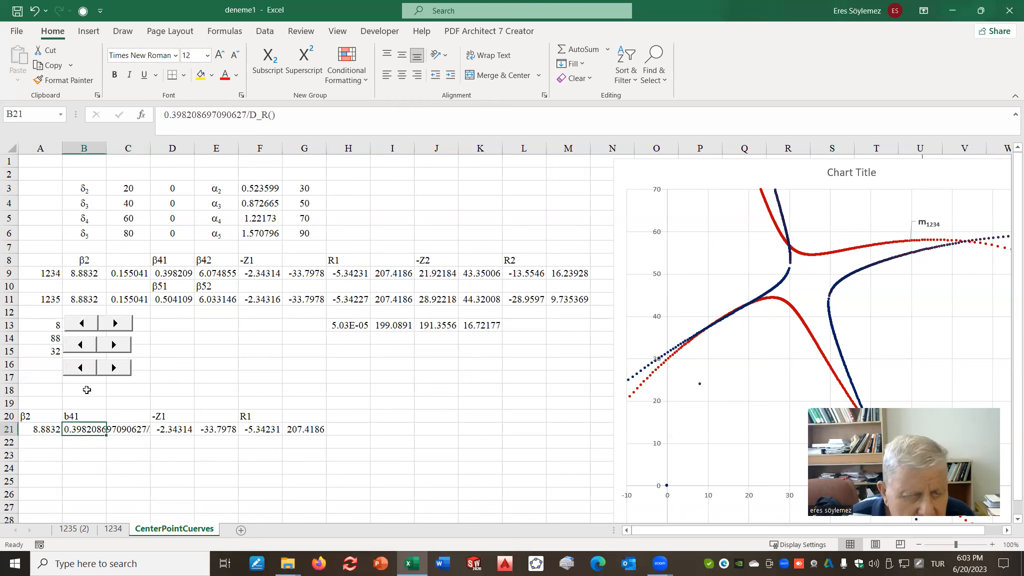
{"action": "left_click", "coordinate": [165, 114]}
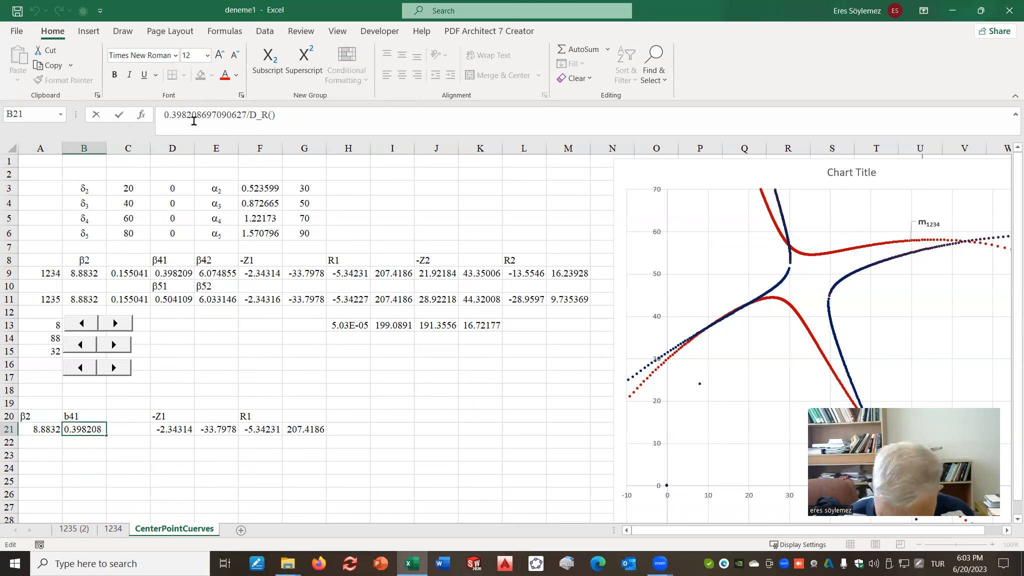
{"action": "type", "text": "="}
{"action": "key", "text": "Return"}
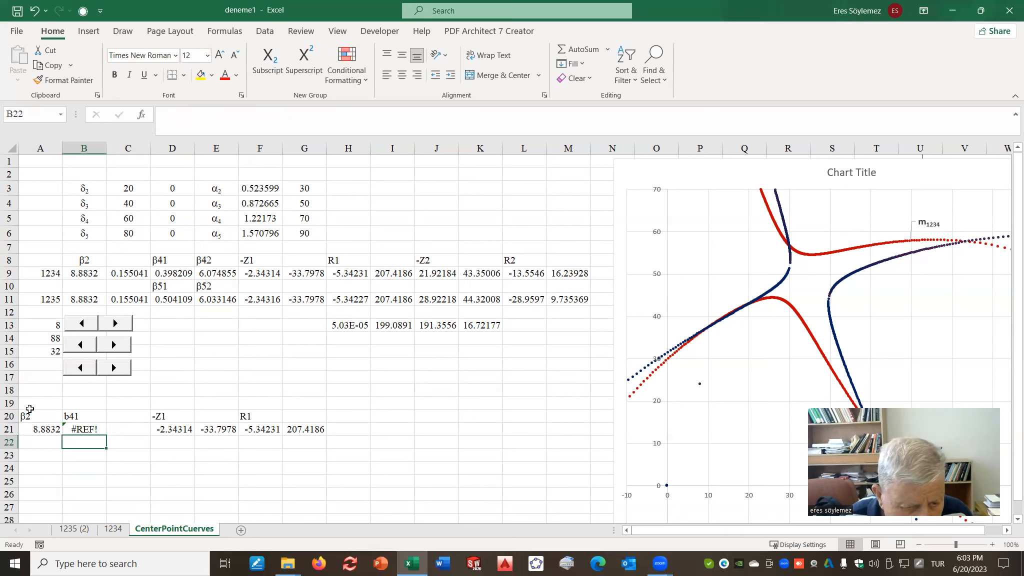
- Remove the parentheses after D_R in B21 so the formula reads =0.398208697090627/D_R
{"action": "left_click", "coordinate": [91, 431]}
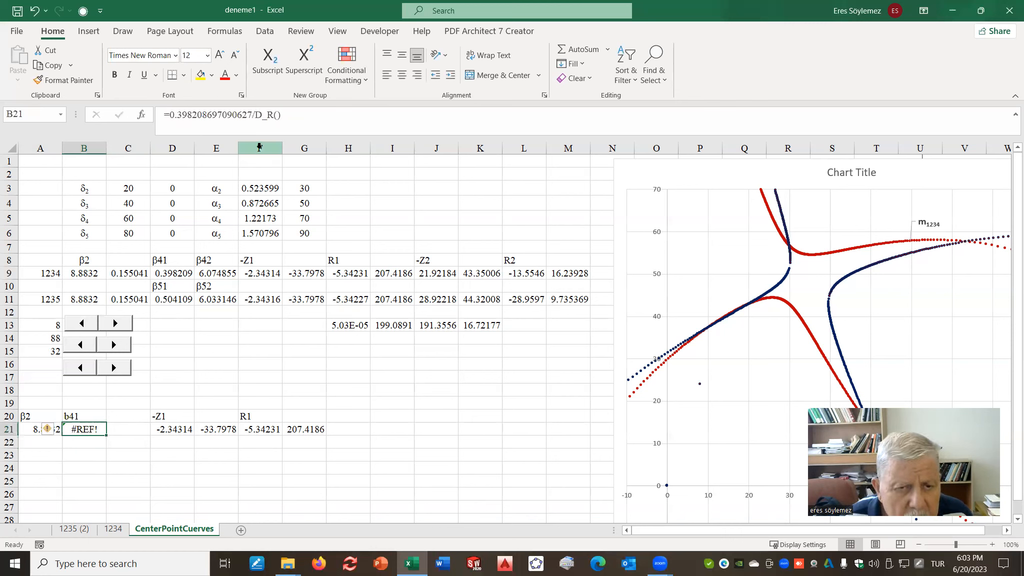
{"action": "left_click", "coordinate": [279, 115]}
{"action": "key", "text": "BackSpace"}
{"action": "key", "text": "BackSpace"}
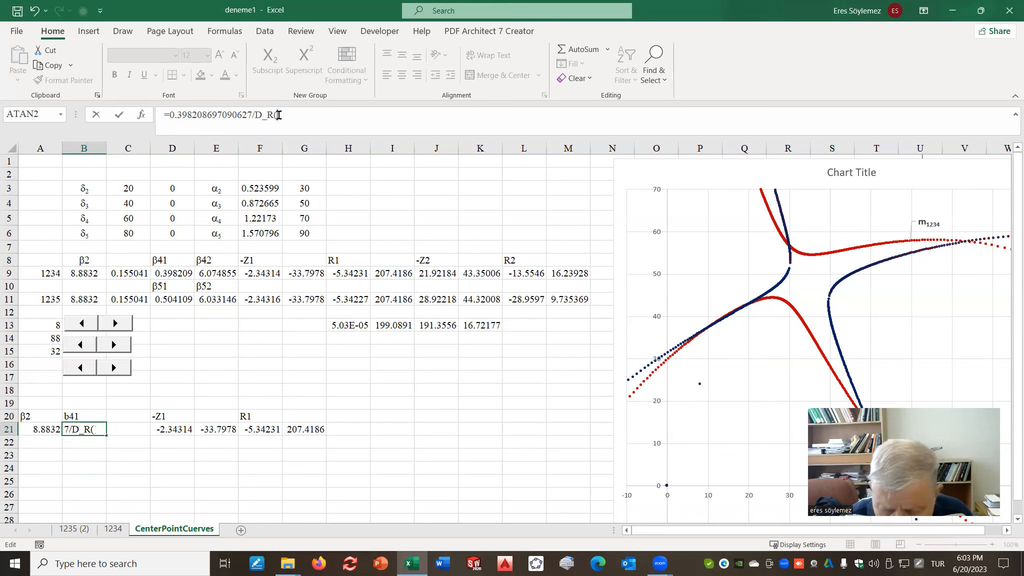
{"action": "key", "text": "Return"}
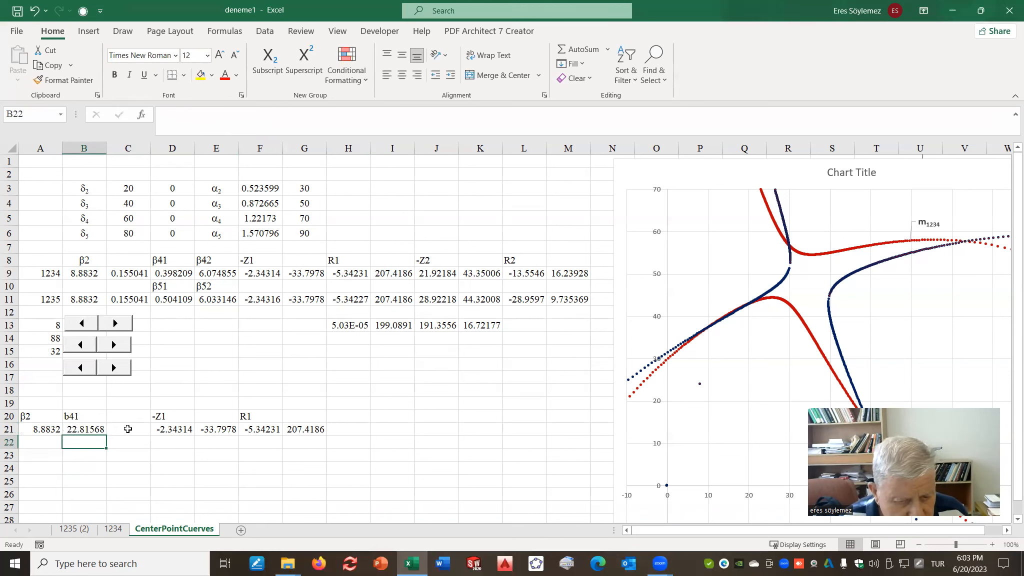
- Copy the β51 heading and value from D10:D11 and paste them as values into C20:C21
{"action": "left_click_drag", "start_coordinate": [179, 289], "coordinate": [177, 300]}
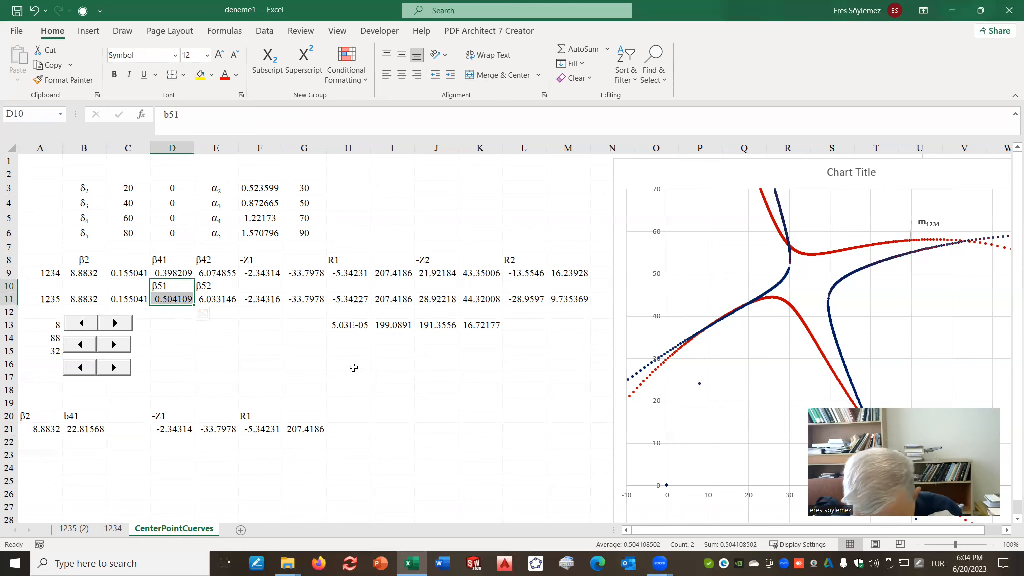
{"action": "key", "text": "ctrl+c"}
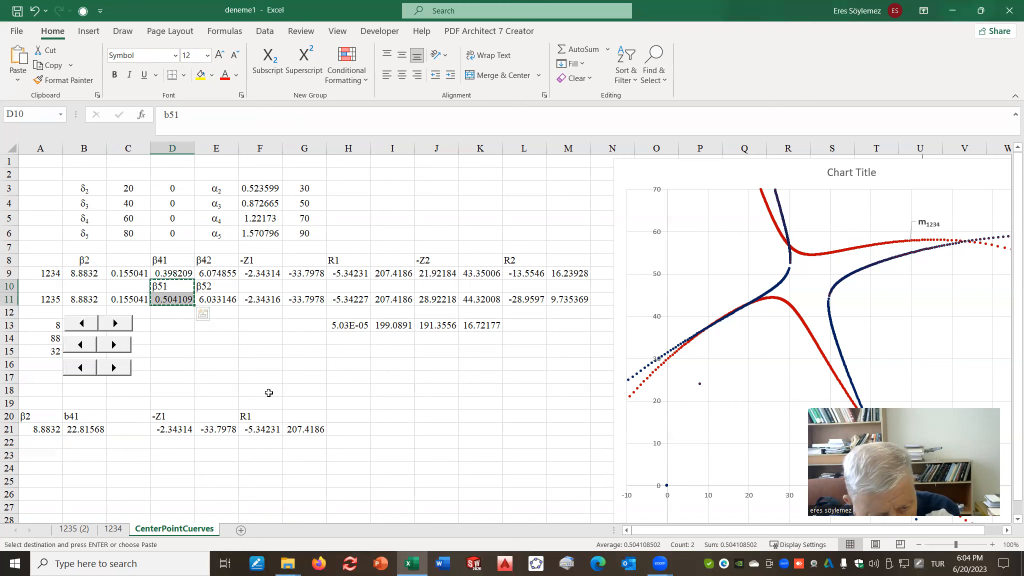
{"action": "left_click", "coordinate": [144, 416]}
{"action": "right_click", "coordinate": [144, 416]}
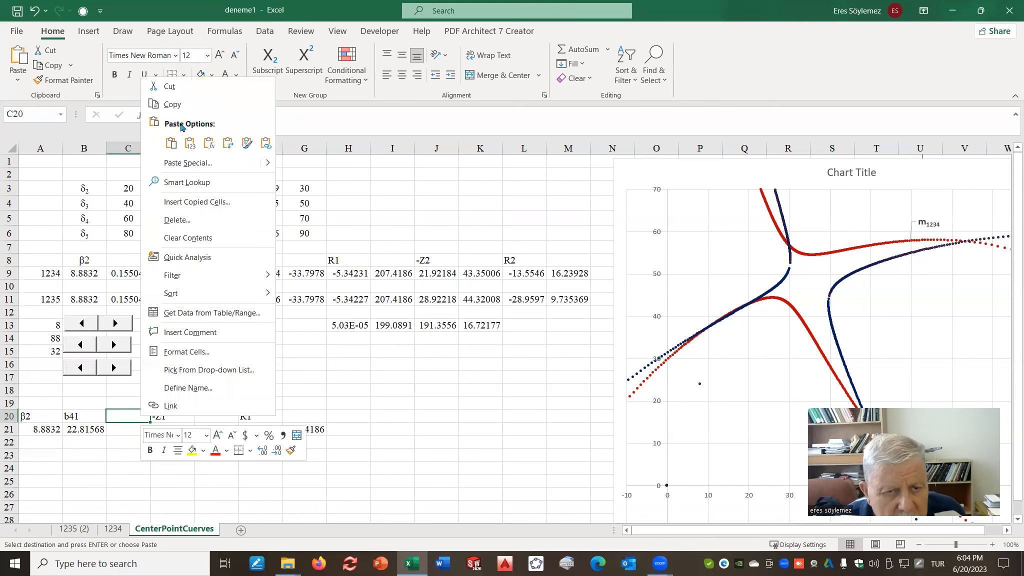
{"action": "left_click", "coordinate": [190, 143]}
- Convert the β51 value in C21 to degrees with the formula =0.504108501824107/D_R
{"action": "left_click", "coordinate": [120, 431]}
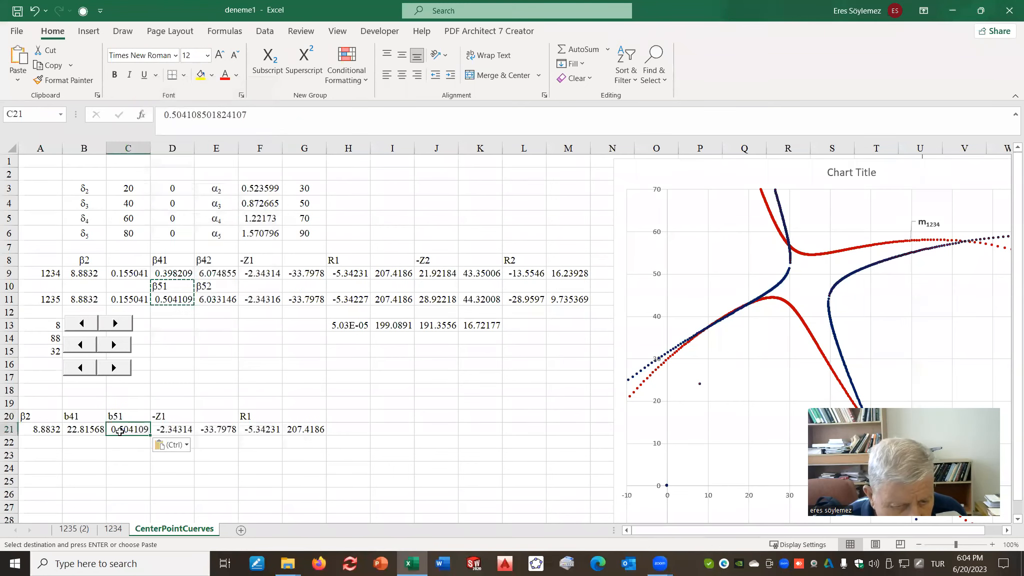
{"action": "left_click", "coordinate": [162, 113]}
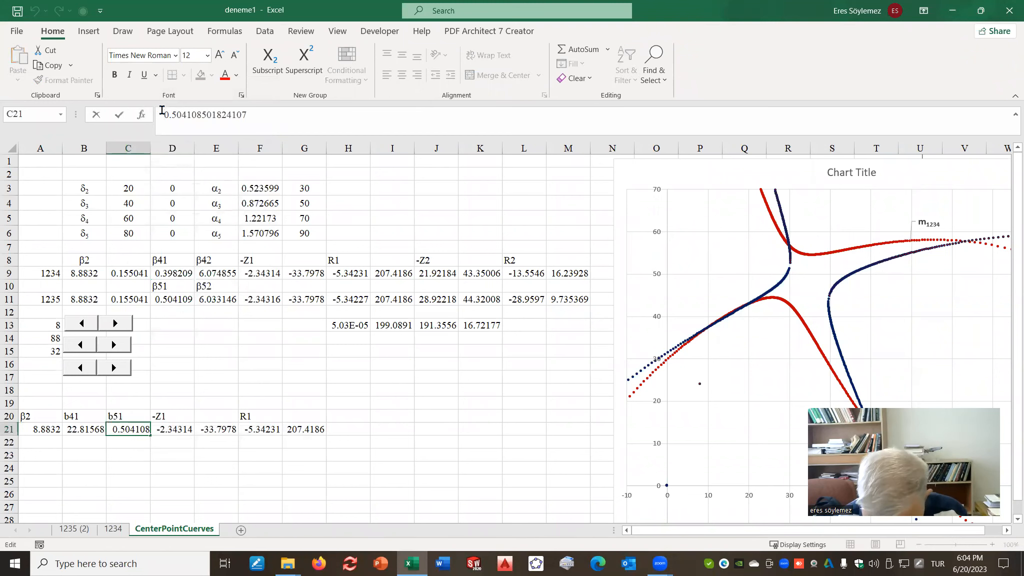
{"action": "type", "text": "="}
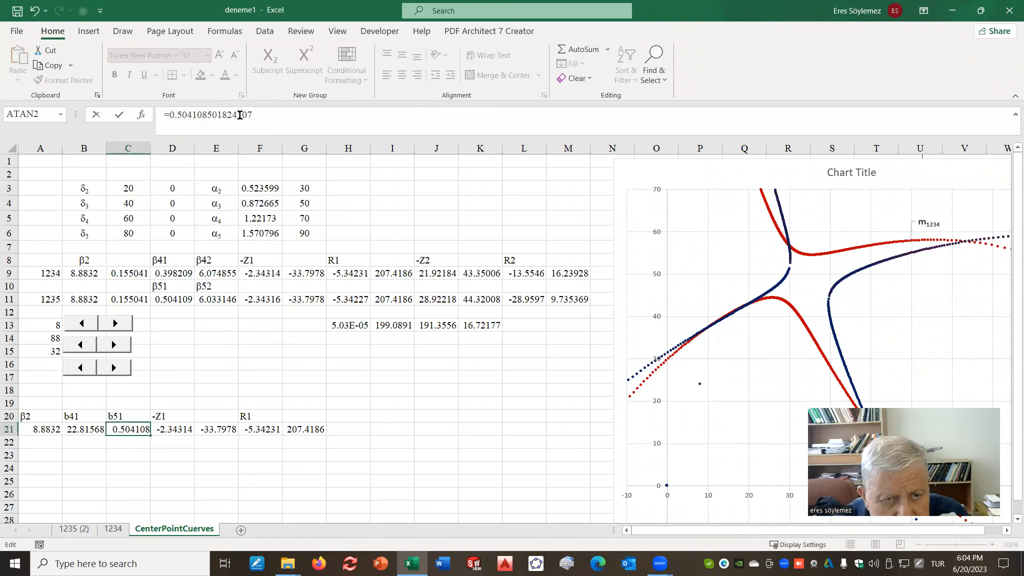
{"action": "left_click", "coordinate": [265, 109]}
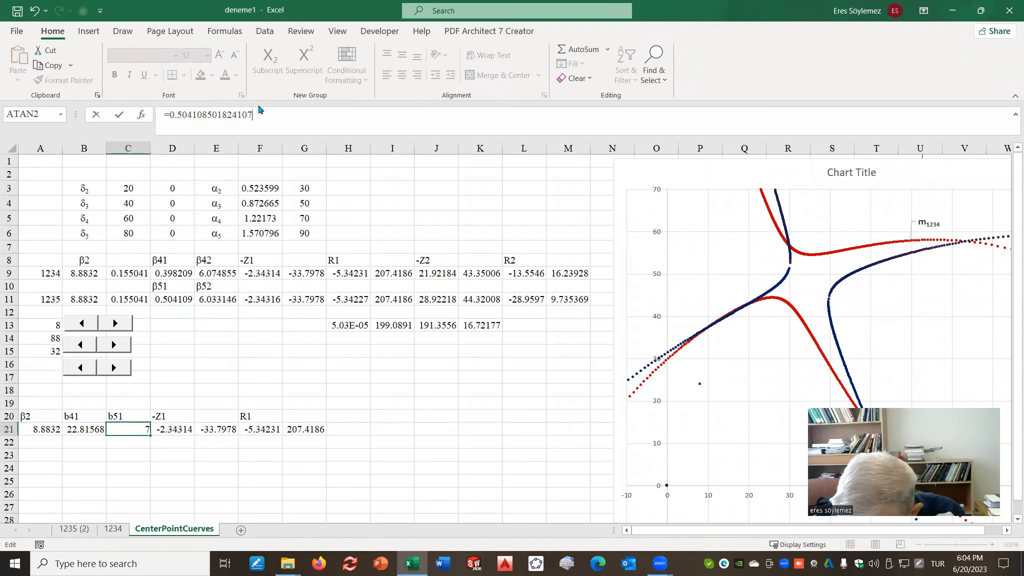
{"action": "type", "text": "/pi()*180"}
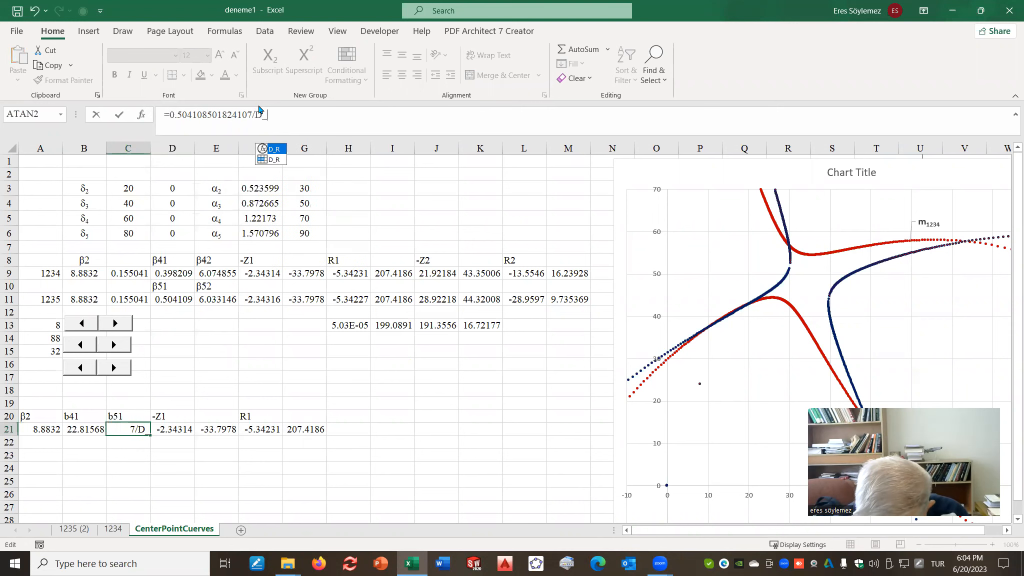
{"action": "key", "text": "Return"}
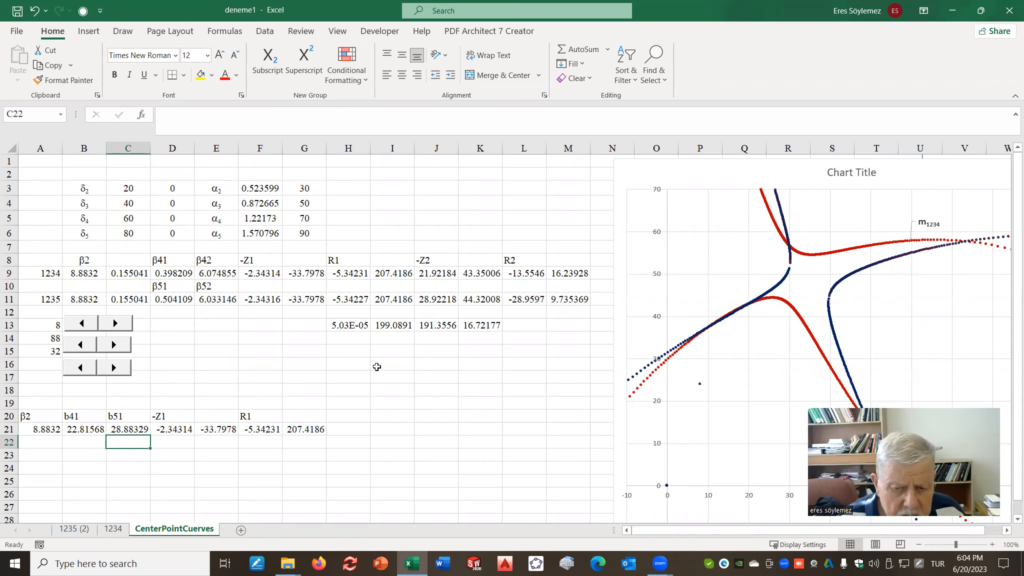
- Reset the two fine β2 counters in A14 and A15 to 0
{"action": "left_click", "coordinate": [75, 345]}
{"action": "left_click_drag", "start_coordinate": [74, 346], "coordinate": [78, 369]}
{"action": "left_click", "coordinate": [76, 368]}
- Raise the whole-degree β2 counter in A13 to 23
{"action": "left_click", "coordinate": [117, 324]}
{"action": "left_click", "coordinate": [117, 324]}
{"action": "left_click_drag", "start_coordinate": [117, 324], "coordinate": [118, 324]}
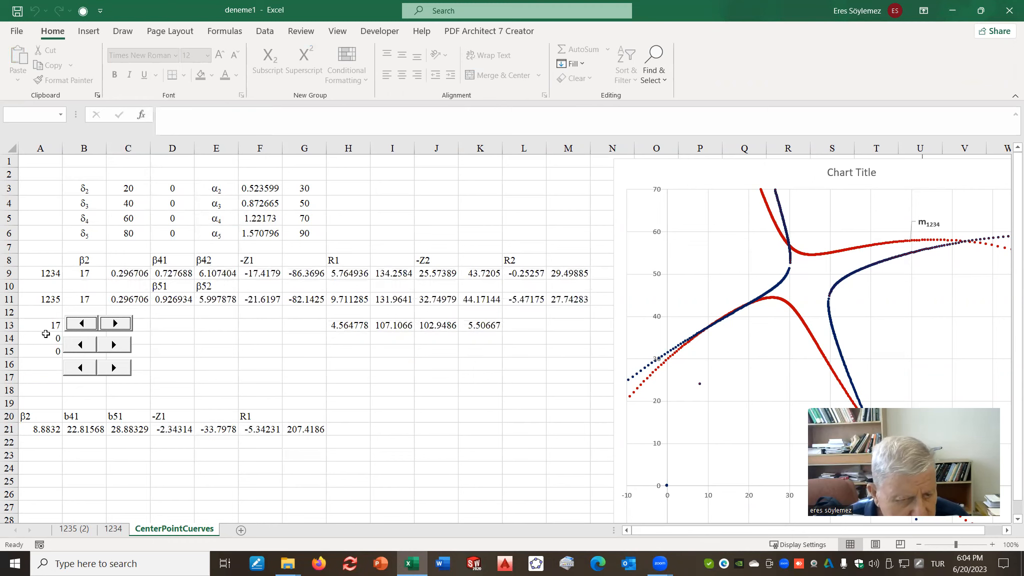
{"action": "left_click", "coordinate": [117, 324]}
{"action": "left_click", "coordinate": [117, 325]}
{"action": "left_click", "coordinate": [116, 324]}
{"action": "left_click", "coordinate": [117, 324]}
{"action": "left_click", "coordinate": [117, 324]}
{"action": "left_click", "coordinate": [117, 324]}
{"action": "left_click", "coordinate": [360, 365]}
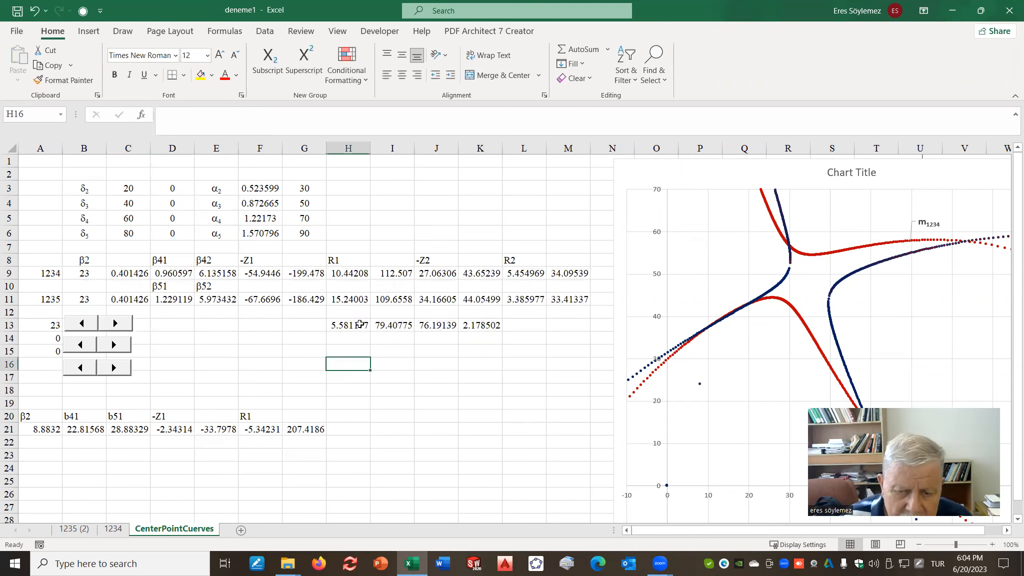
- Highlight the distances in H13:K13 that are less than 1 with Light Red Fill with Dark Red Text
{"action": "left_click_drag", "start_coordinate": [335, 326], "coordinate": [483, 325]}
{"action": "left_click", "coordinate": [351, 53]}
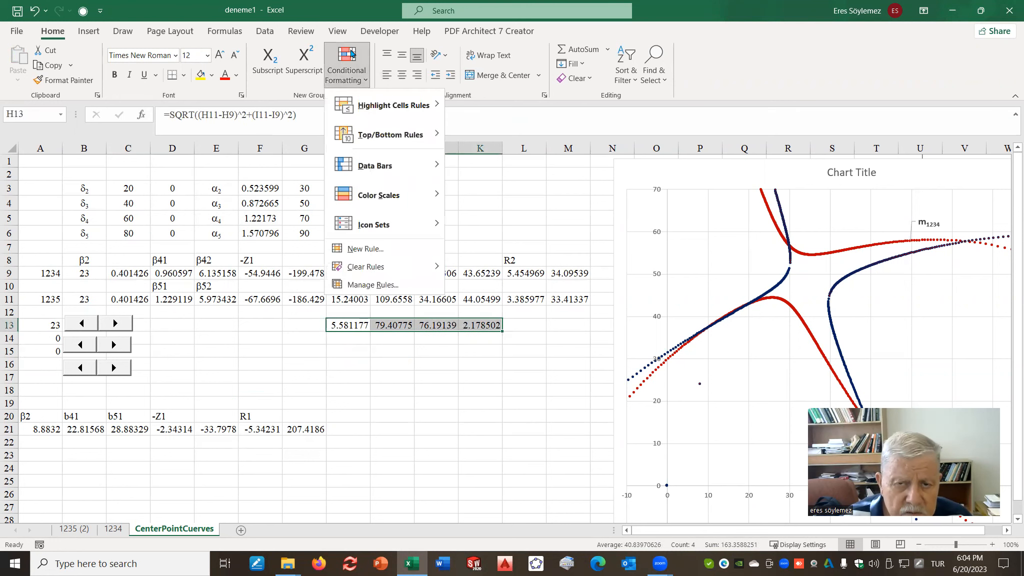
{"action": "mouse_move", "coordinate": [373, 110]}
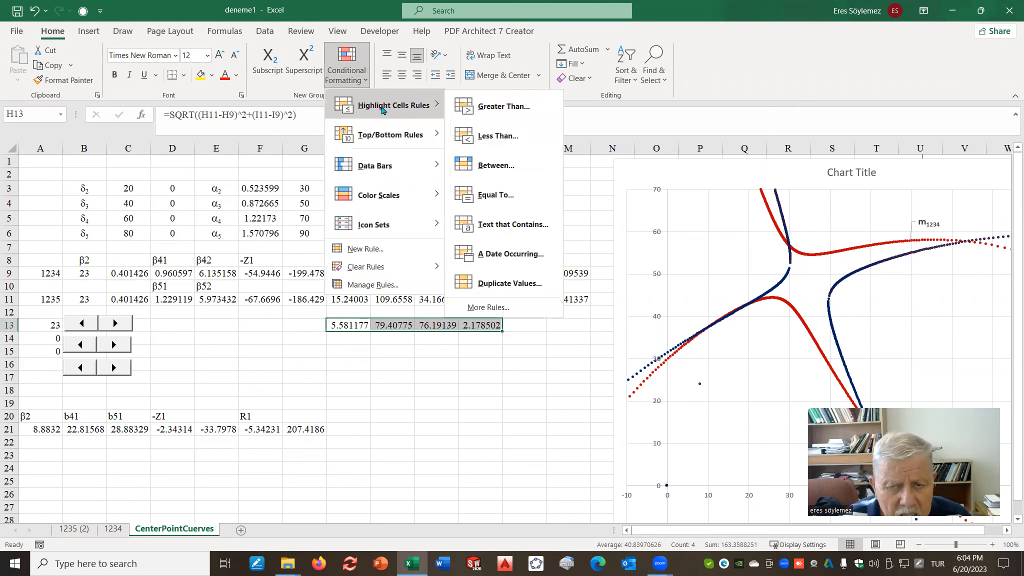
{"action": "left_click", "coordinate": [505, 138]}
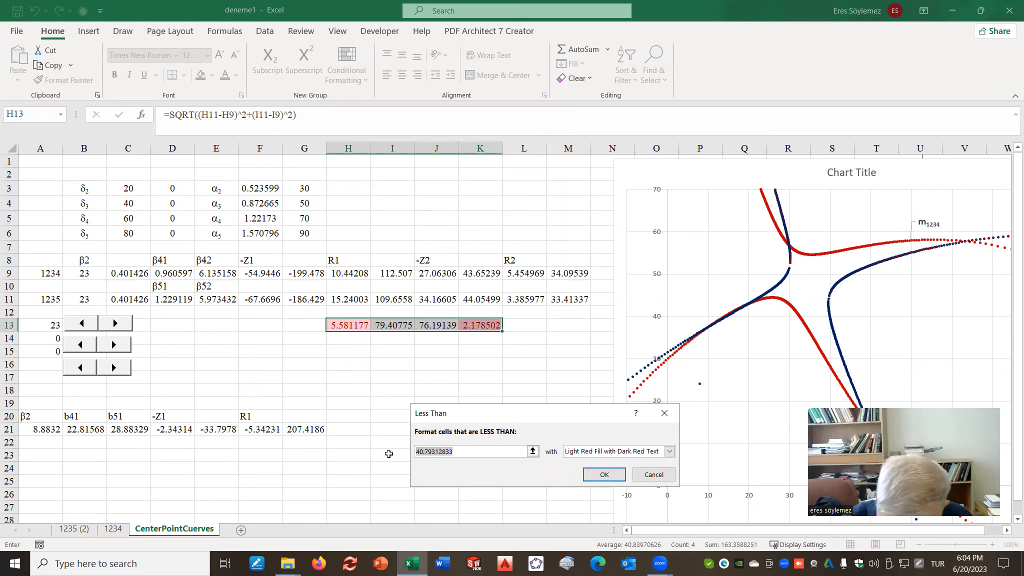
{"action": "type", "text": "1"}
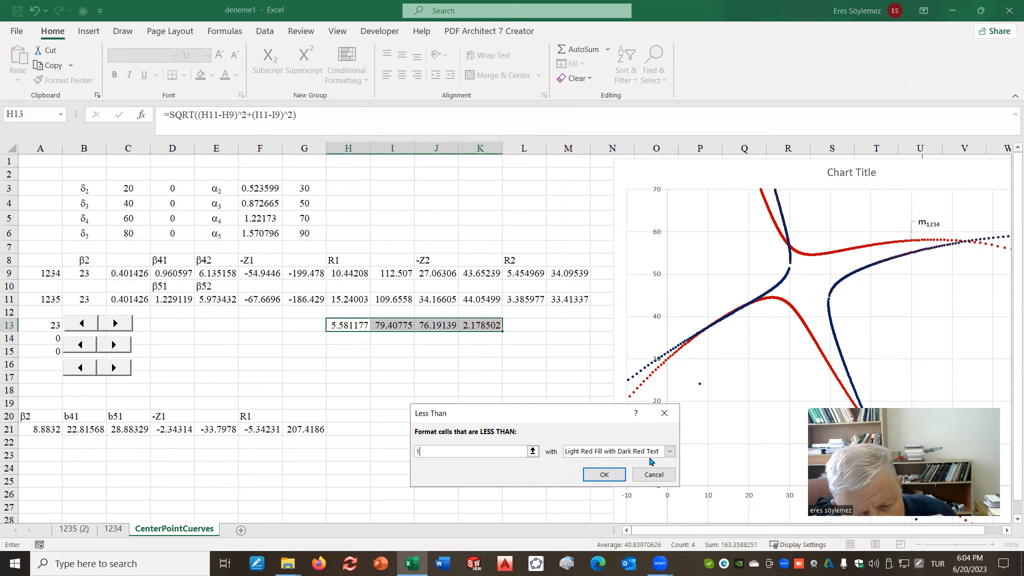
{"action": "left_click", "coordinate": [602, 476]}
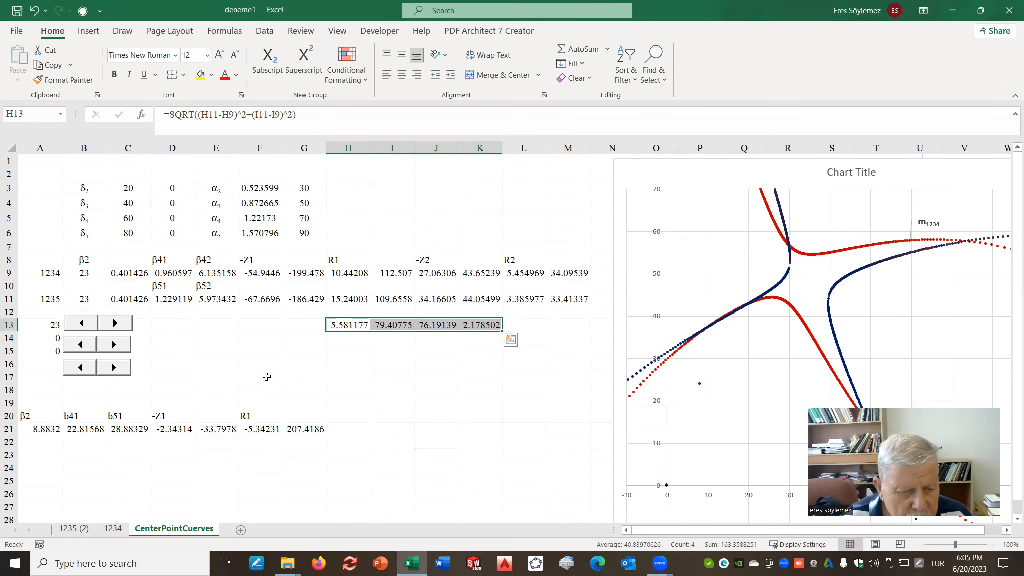
- Step the whole-degree β2 counter up to 32 and back down to 30
{"action": "left_click_drag", "start_coordinate": [120, 322], "coordinate": [123, 301]}
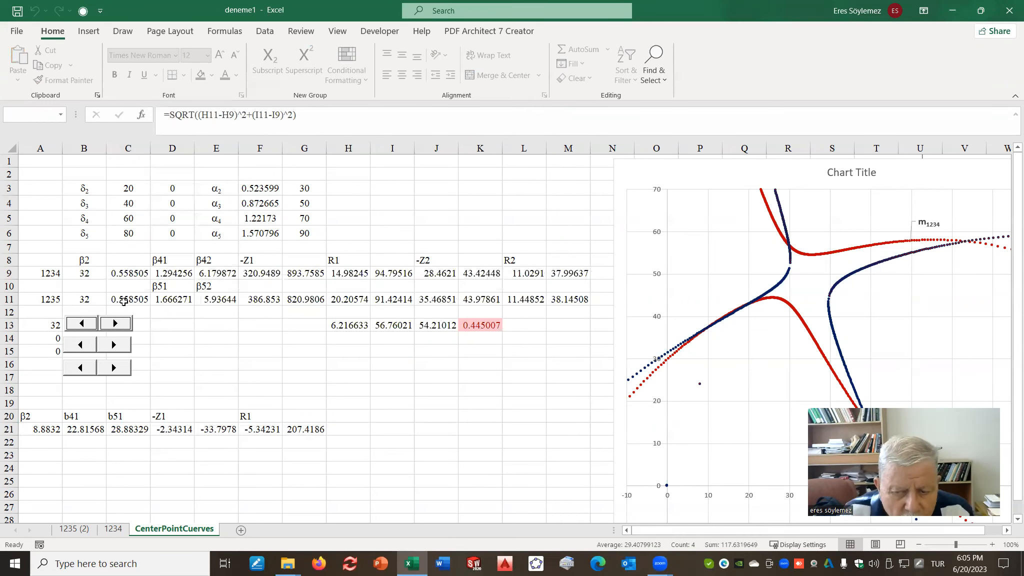
{"action": "left_click", "coordinate": [83, 323]}
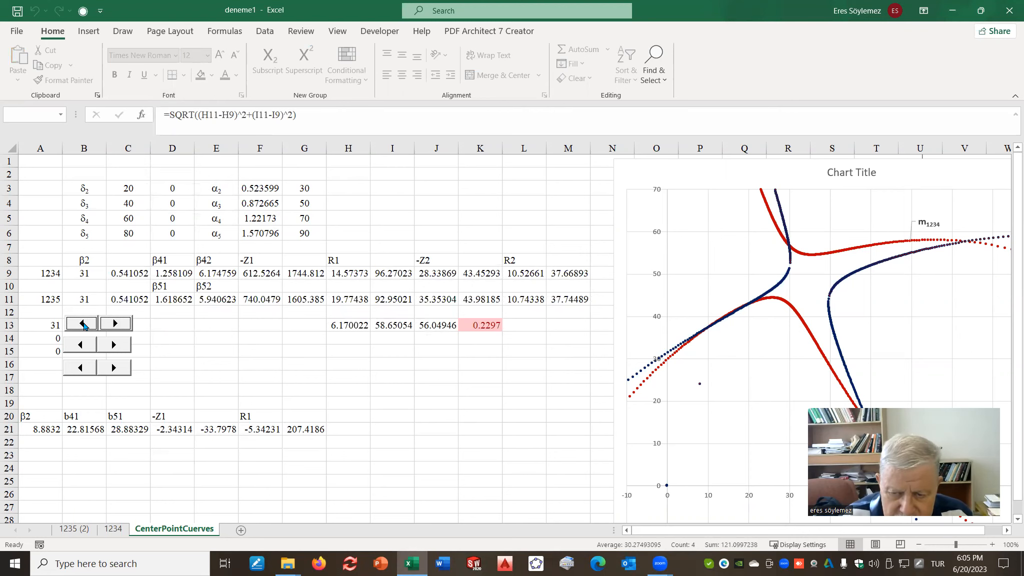
{"action": "left_click", "coordinate": [83, 323]}
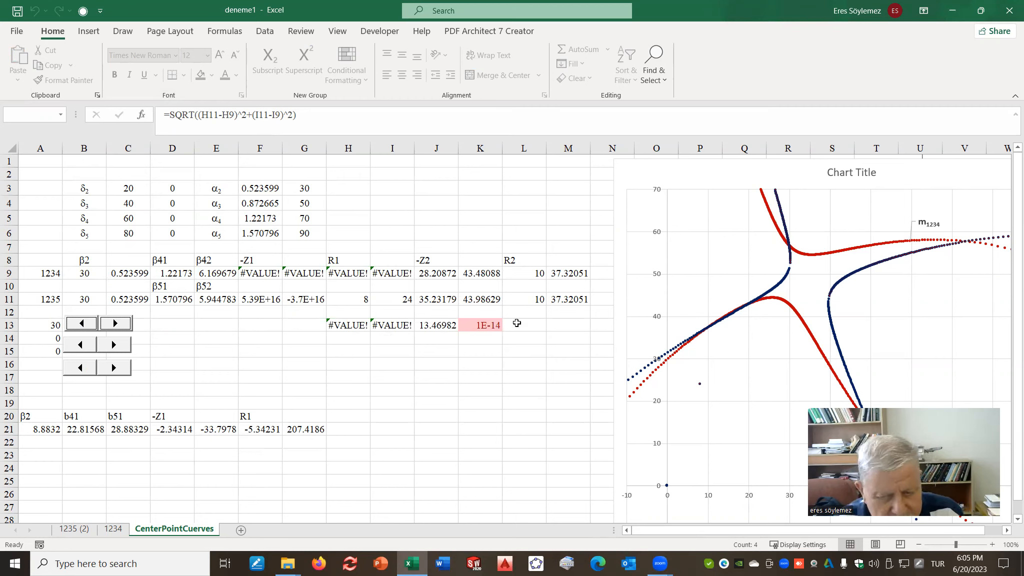
{"action": "left_click", "coordinate": [82, 275]}
{"action": "right_click", "coordinate": [89, 275]}
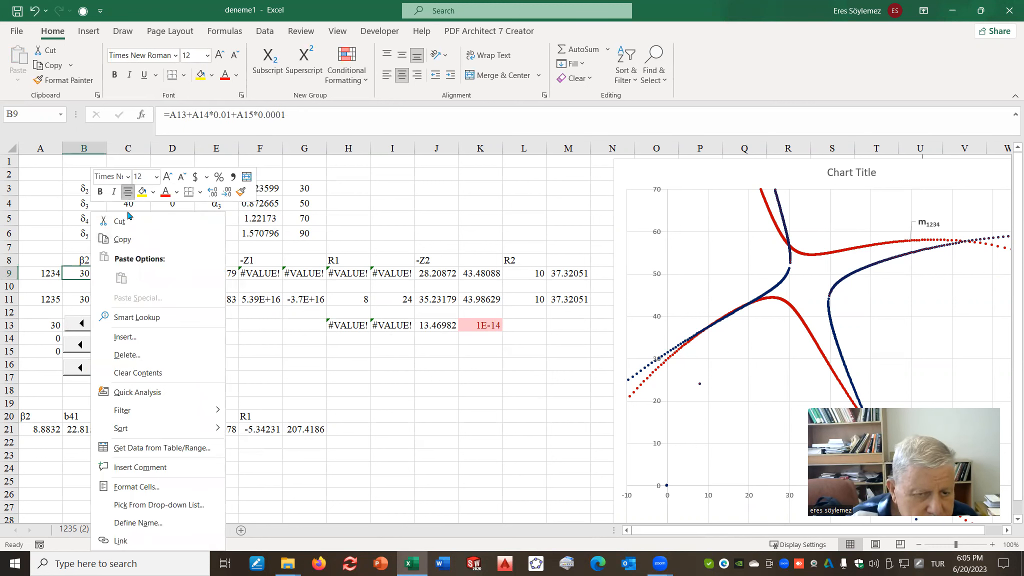
{"action": "left_click", "coordinate": [120, 222]}
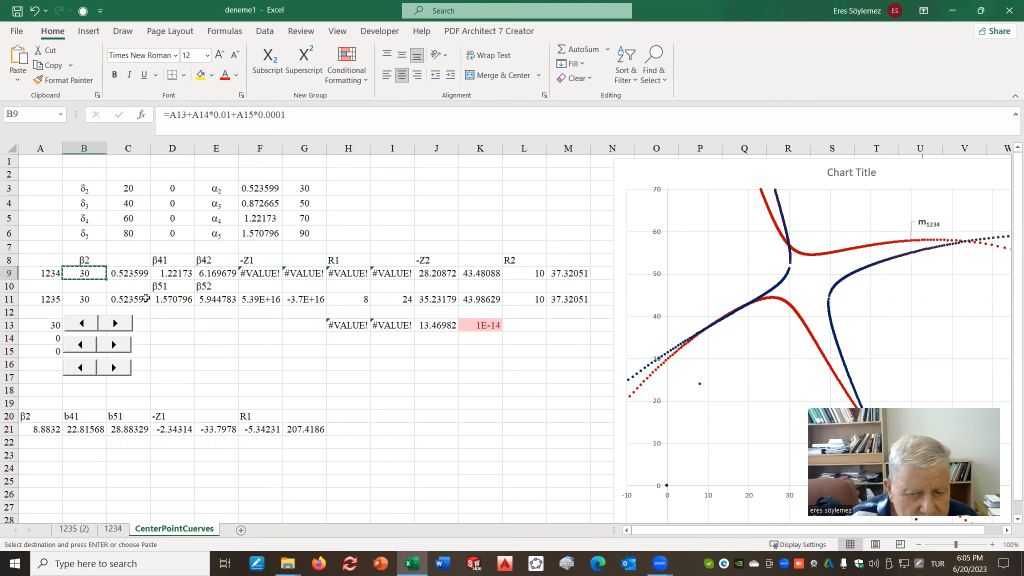
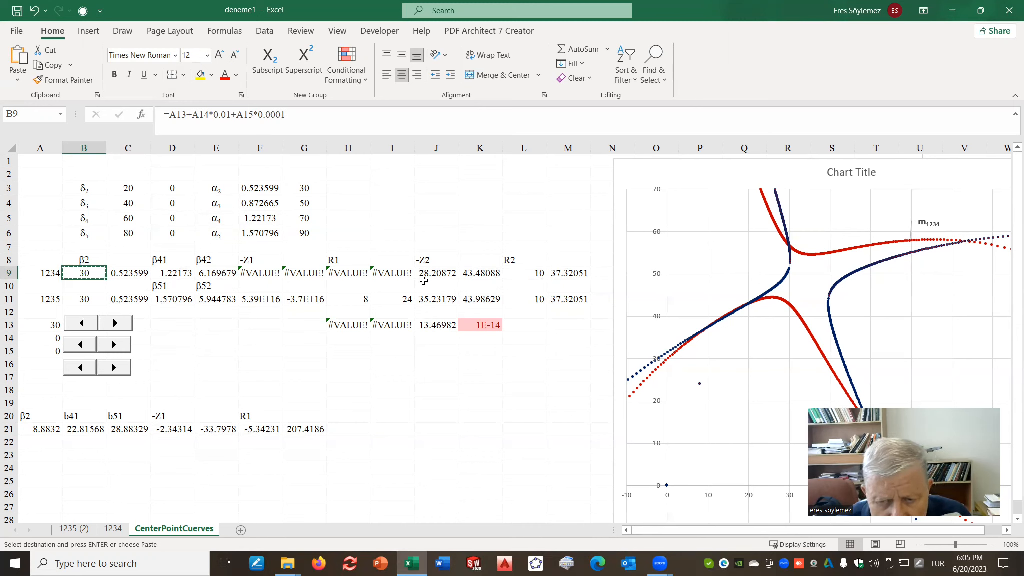
- Examine the distance formula in K13 and the cells it references
{"action": "left_click", "coordinate": [483, 327]}
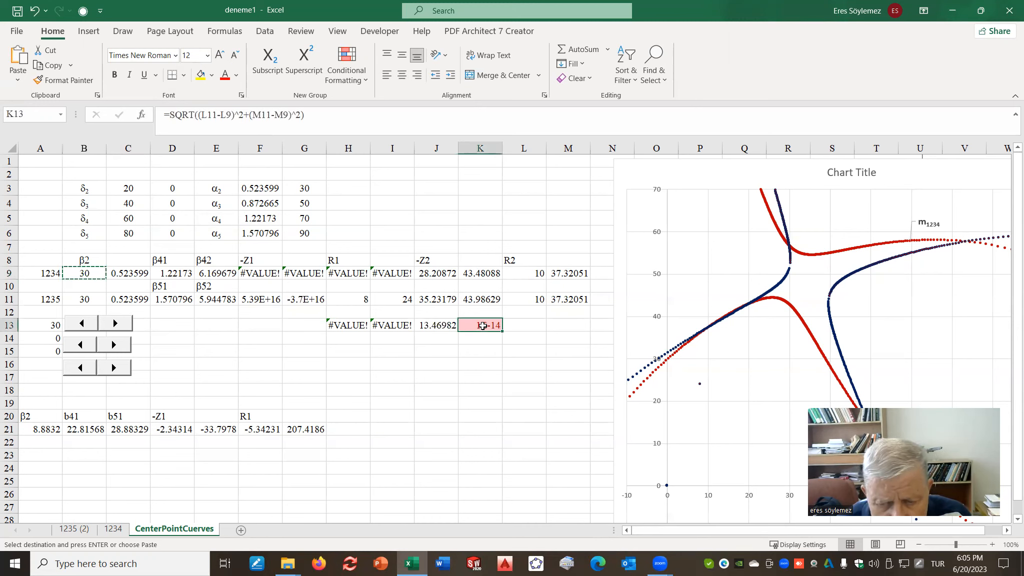
{"action": "left_click", "coordinate": [338, 119]}
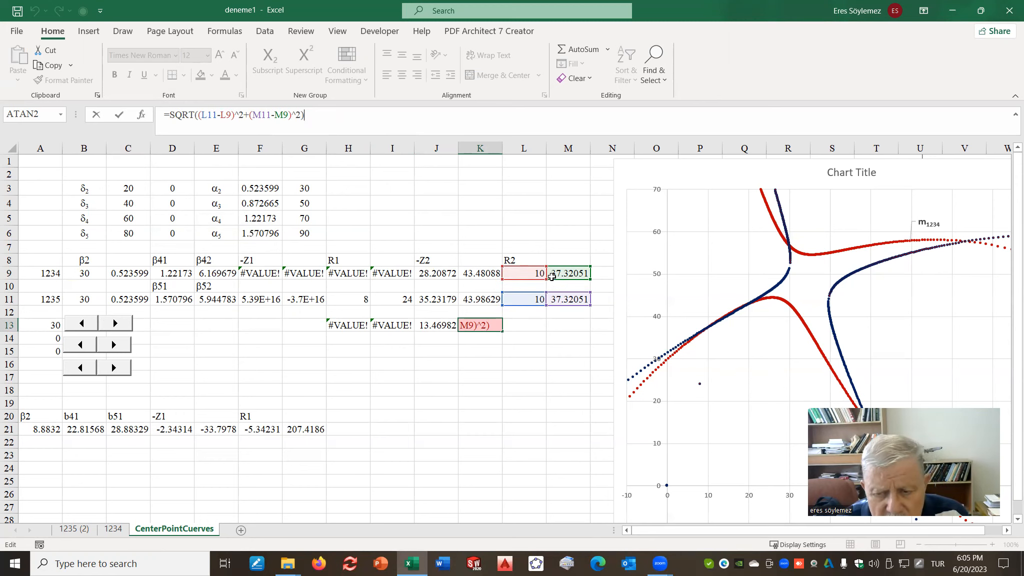
{"action": "left_click", "coordinate": [587, 385]}
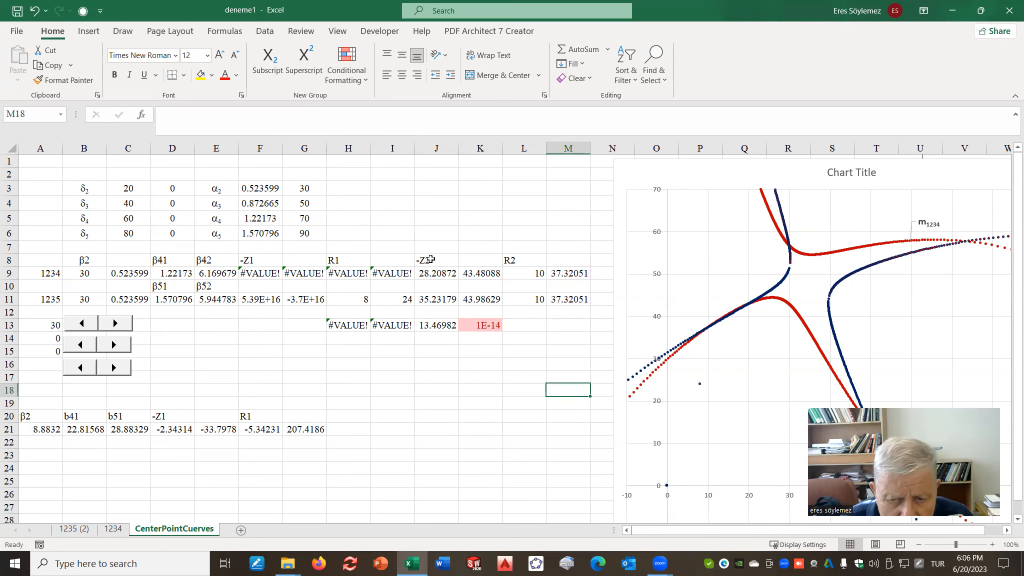
- Copy the -Z2 and R2 headings and 1234 values from J8:M9 and paste them as values into D23:G24
{"action": "left_click_drag", "start_coordinate": [428, 256], "coordinate": [585, 272]}
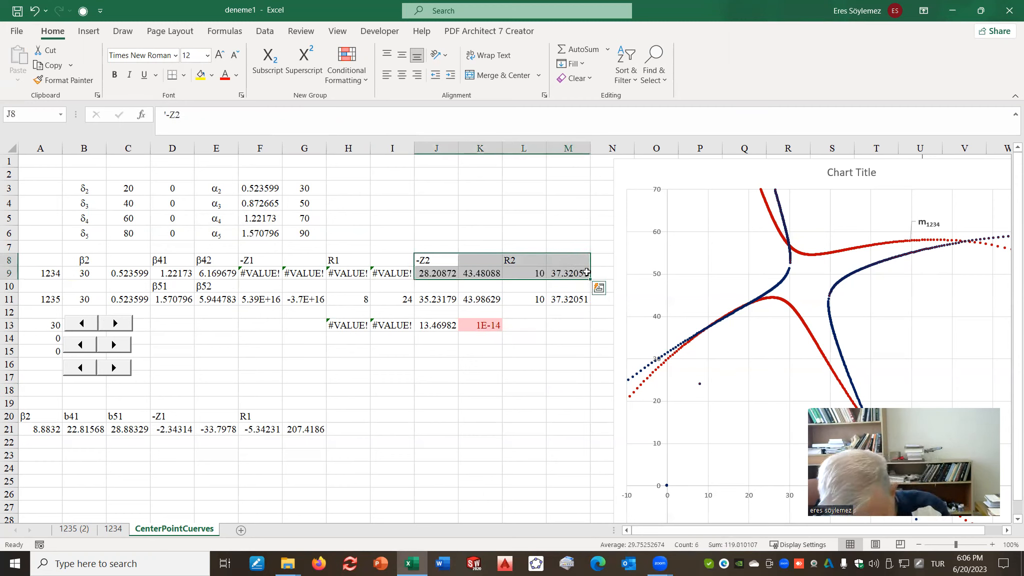
{"action": "key", "text": "ctrl+c"}
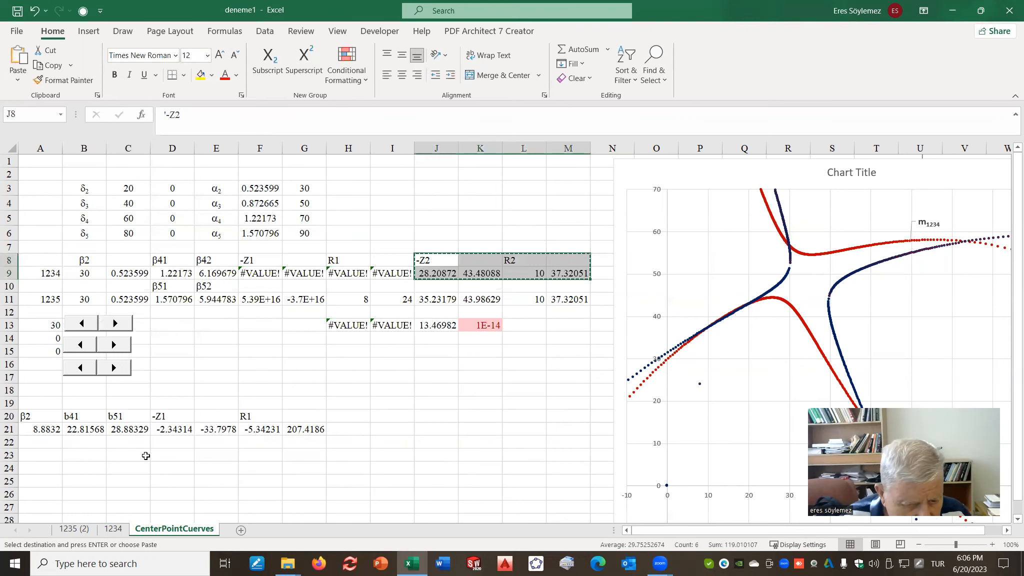
{"action": "left_click", "coordinate": [165, 457]}
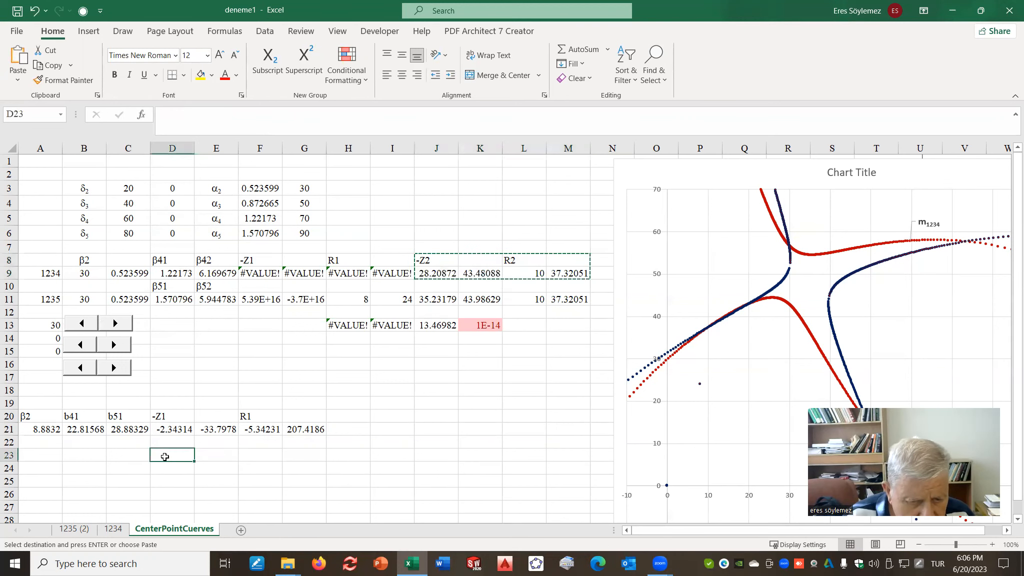
{"action": "right_click", "coordinate": [166, 460]}
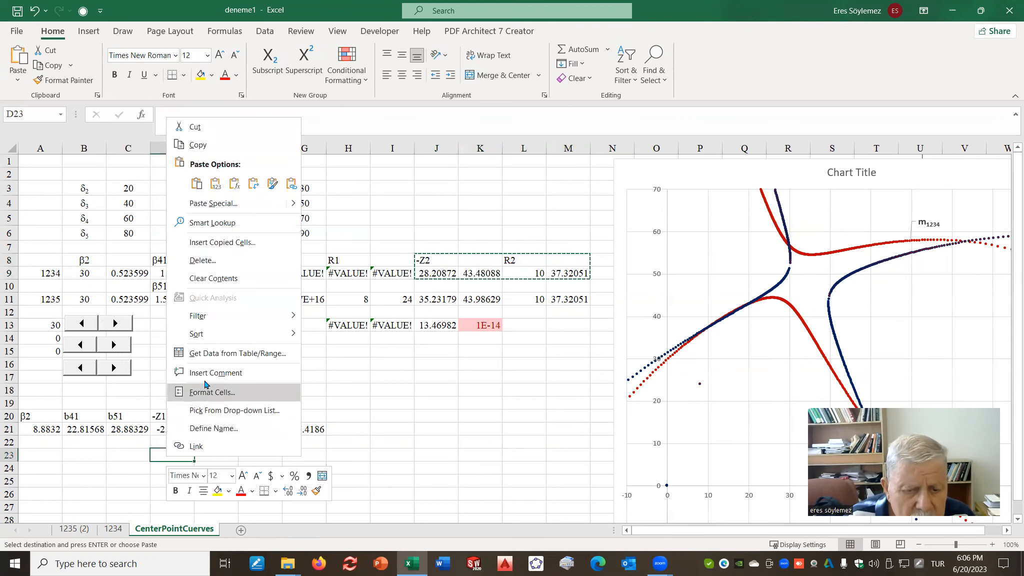
{"action": "left_click", "coordinate": [210, 182]}
{"action": "left_click", "coordinate": [387, 433]}
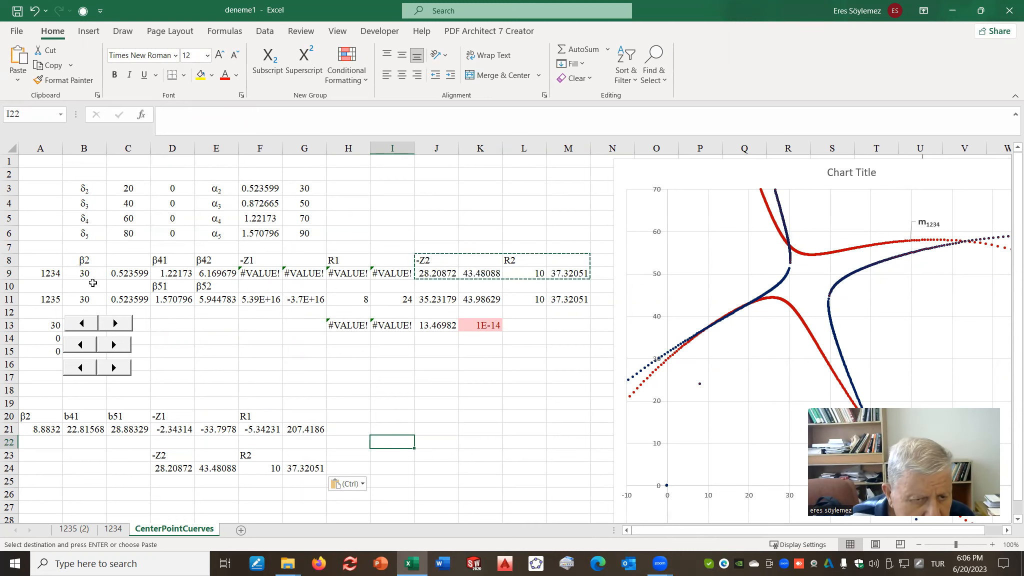
- Enter 30 as the second solution's β2 value in A24
{"action": "left_click", "coordinate": [48, 468]}
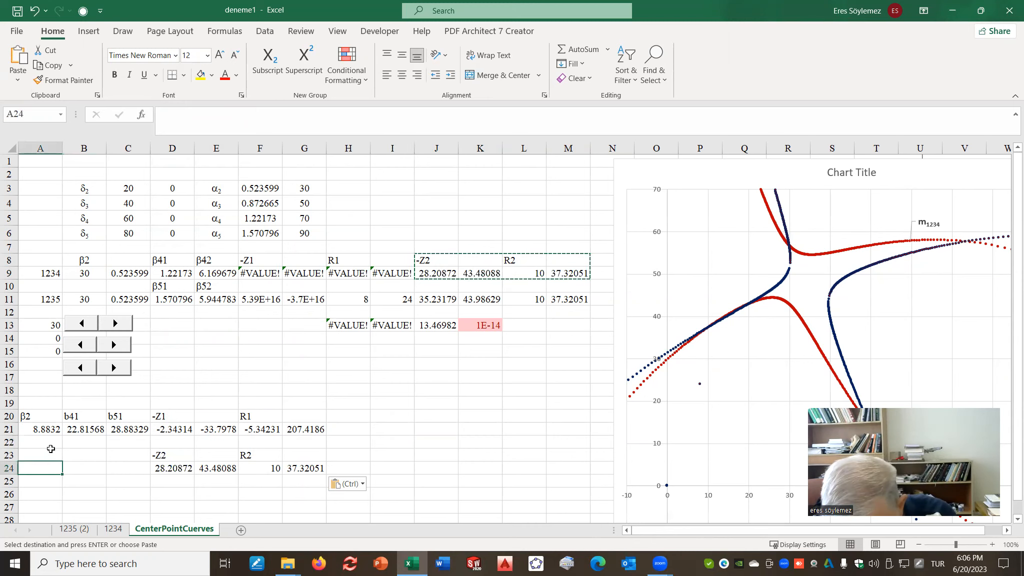
{"action": "type", "text": "30"}
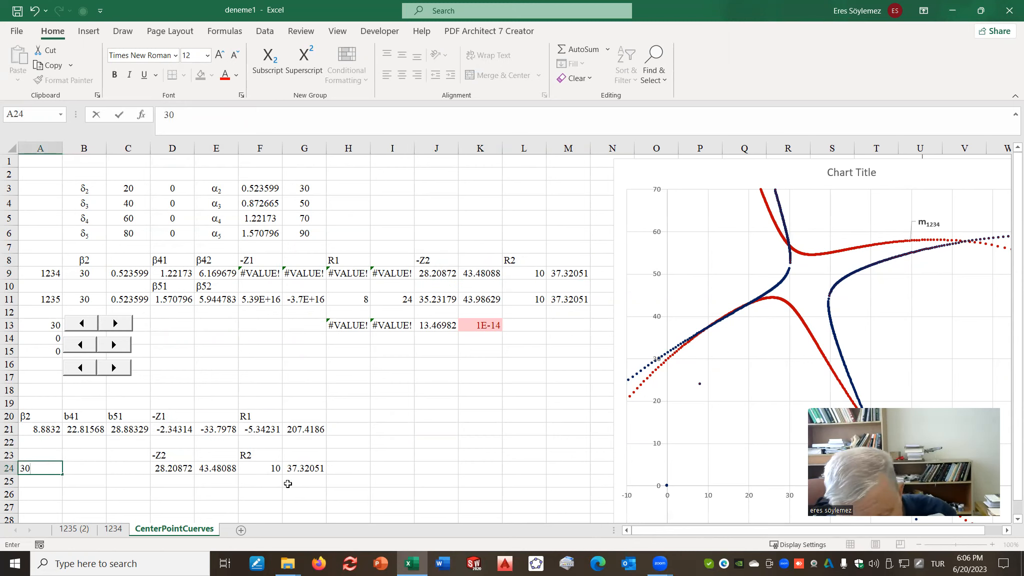
{"action": "left_click", "coordinate": [478, 401]}
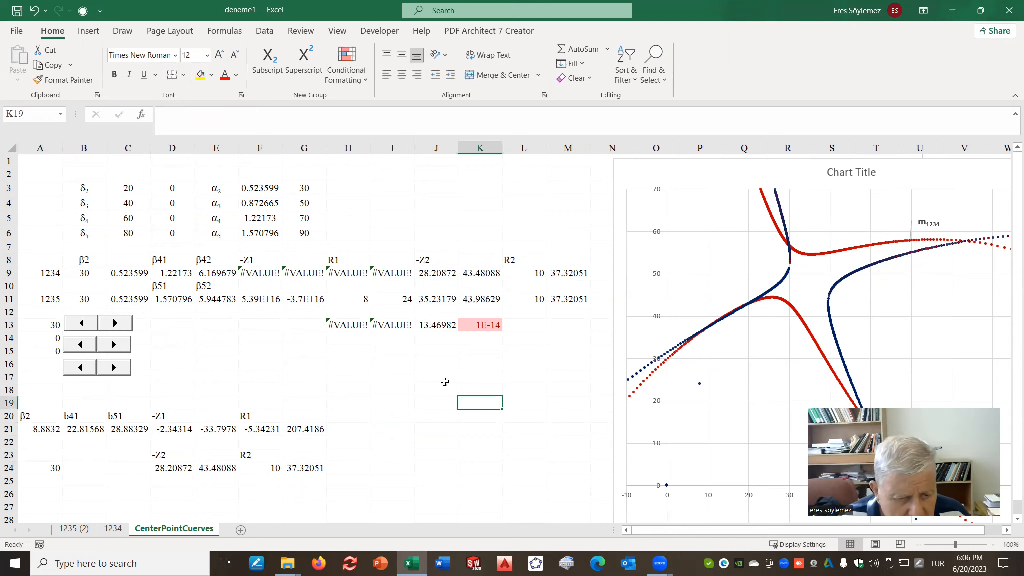
- Copy the 1234 β42 result from E9 and paste it as a value into B24
{"action": "left_click", "coordinate": [212, 275]}
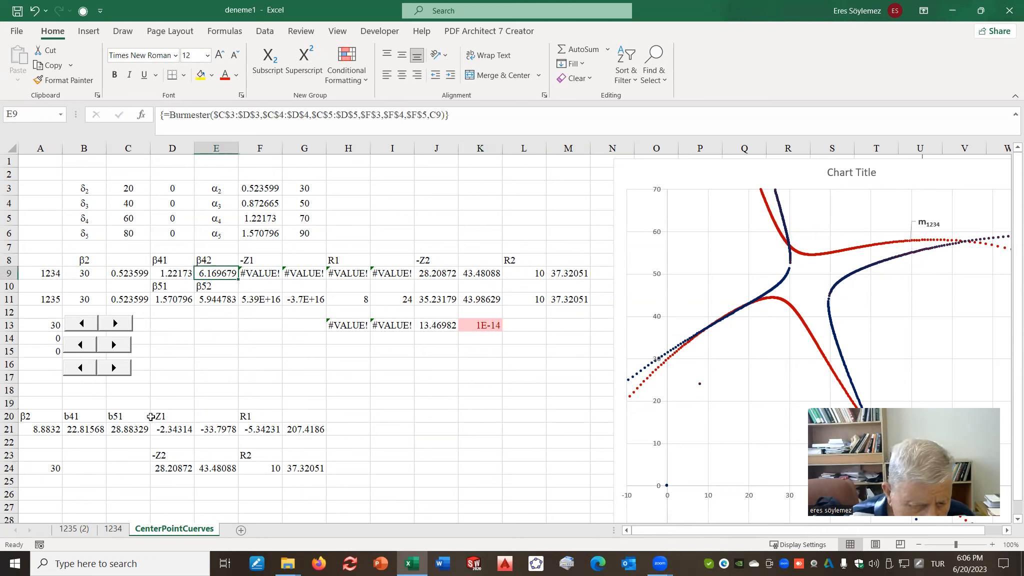
{"action": "right_click", "coordinate": [218, 273]}
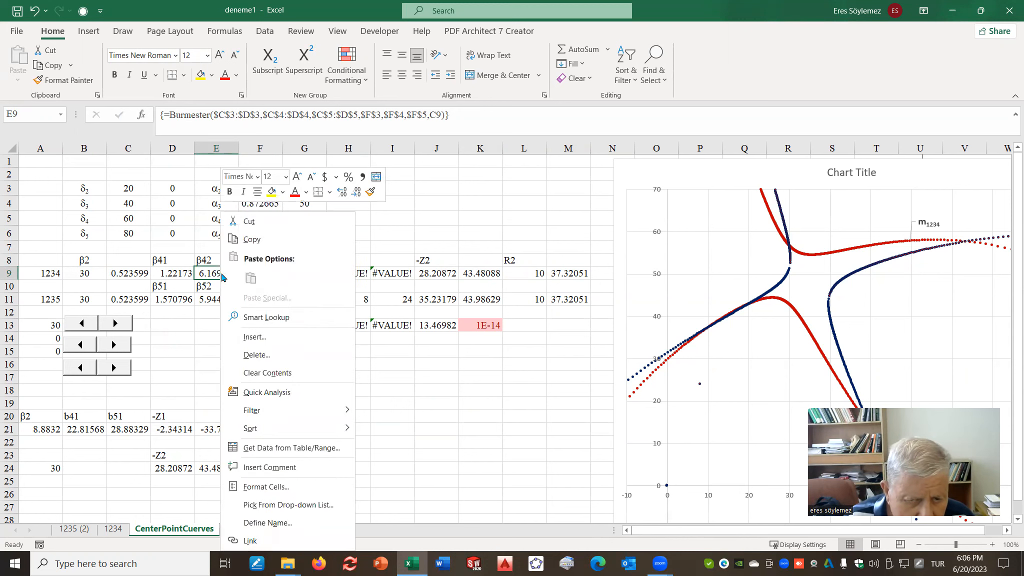
{"action": "left_click", "coordinate": [257, 240]}
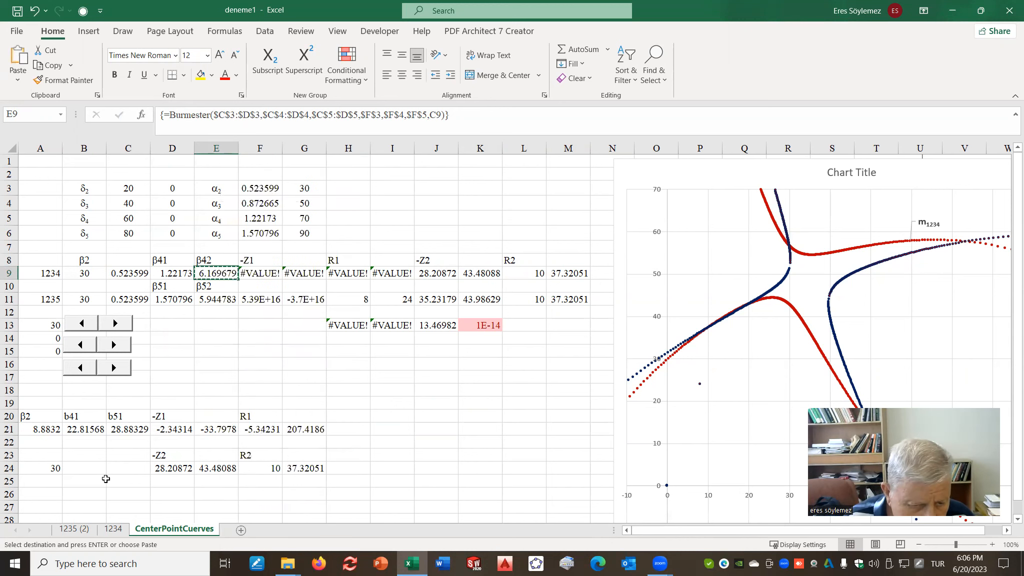
{"action": "left_click", "coordinate": [94, 465]}
{"action": "right_click", "coordinate": [94, 466]}
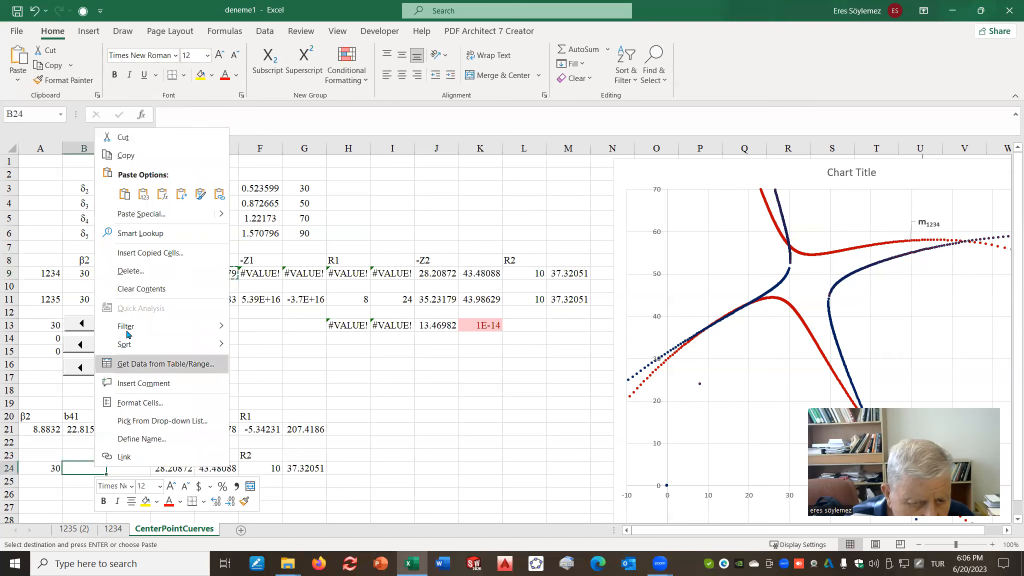
{"action": "left_click", "coordinate": [143, 195]}
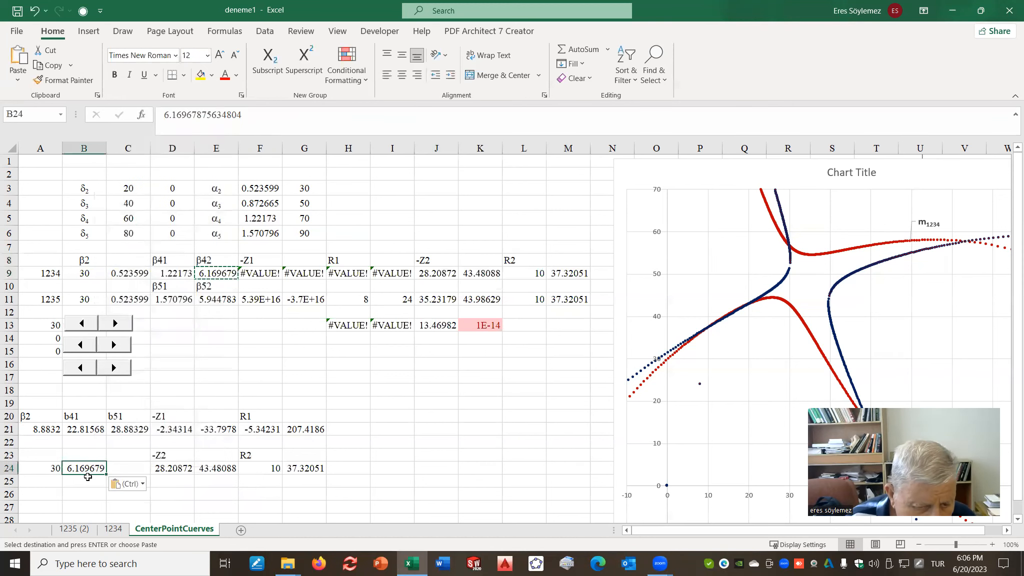
- Convert the pasted angle in B24 to degrees by making it a formula divided by D_R
{"action": "left_click", "coordinate": [165, 115]}
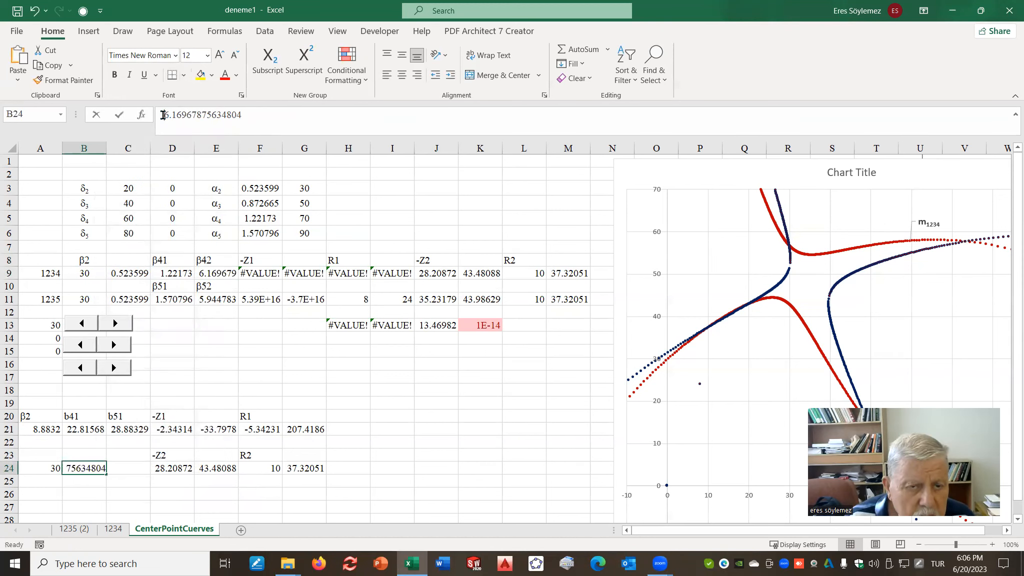
{"action": "type", "text": "="}
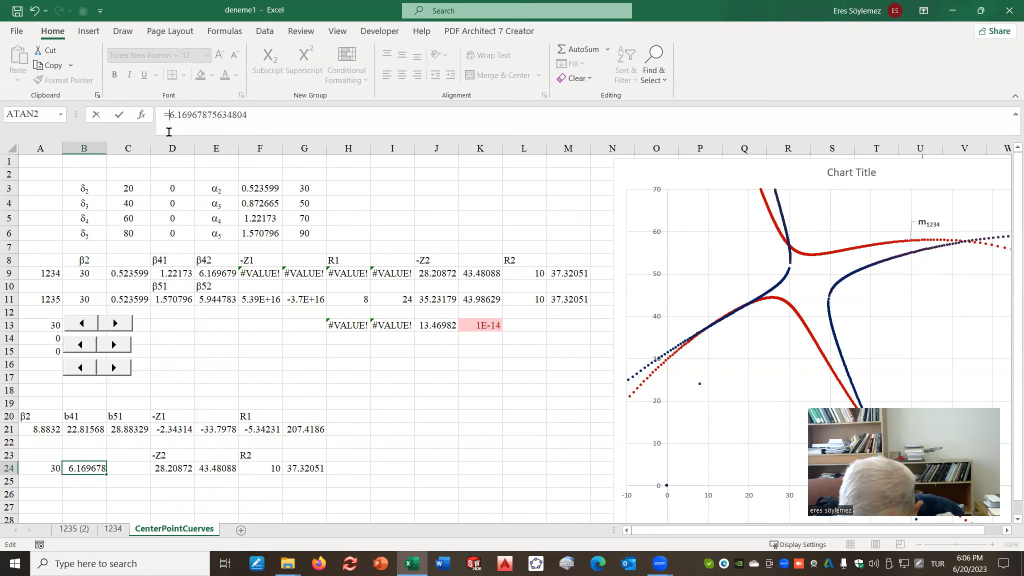
{"action": "left_click", "coordinate": [253, 115]}
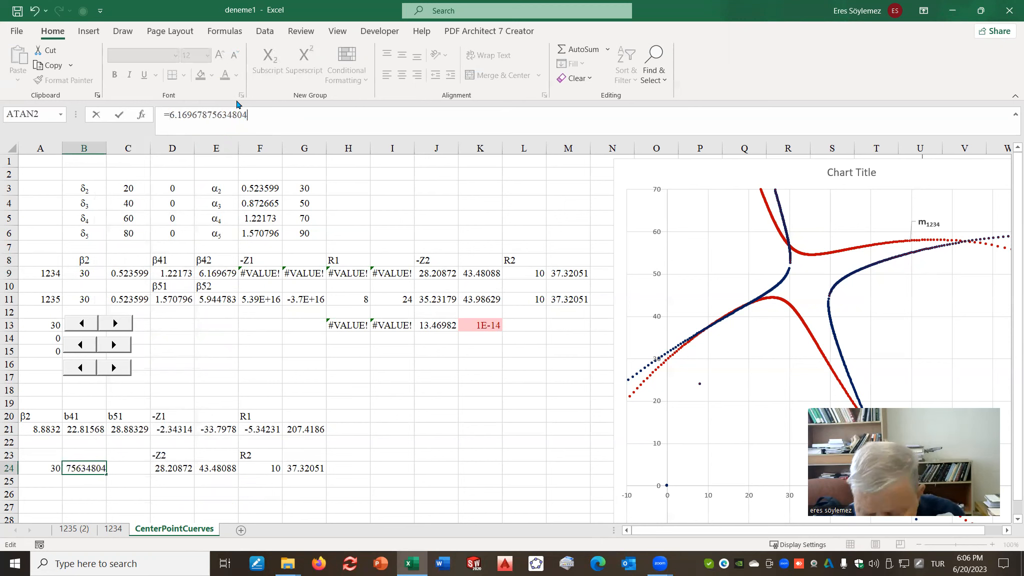
{"action": "type", "text": "/D_R"}
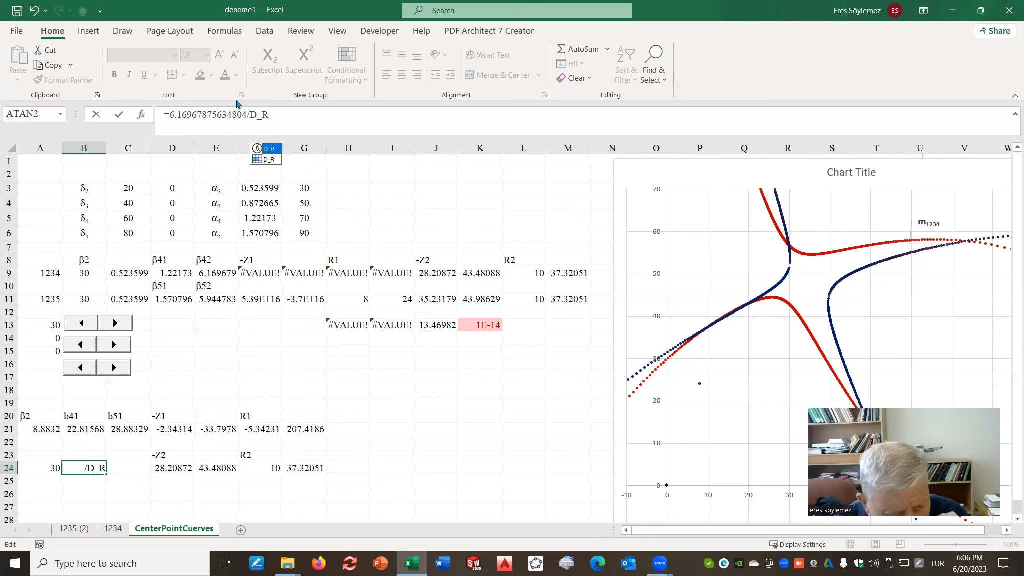
{"action": "key", "text": "Return"}
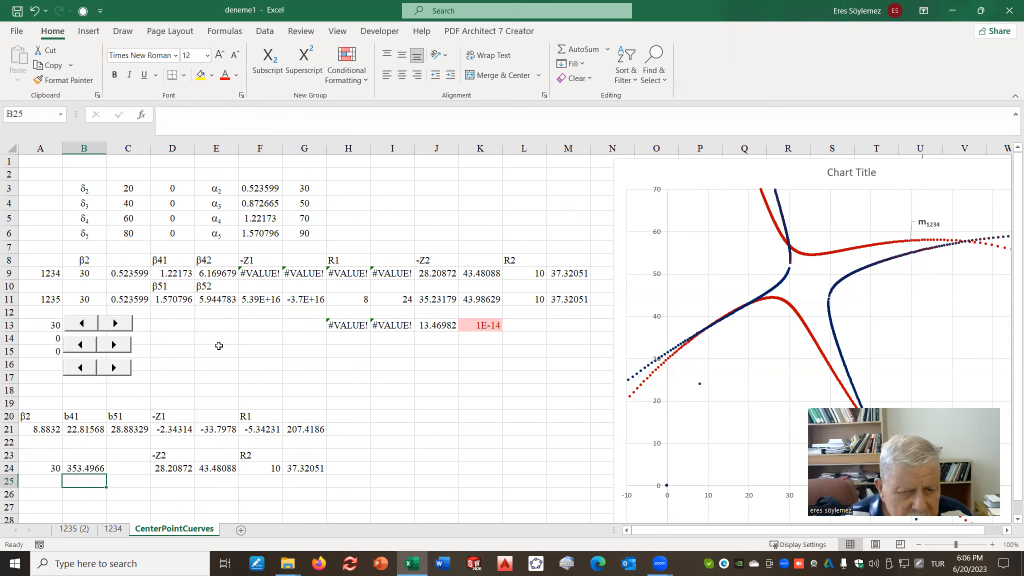
- Copy the 1235 β52 result from E11 and paste it as a value into C24
{"action": "left_click", "coordinate": [219, 296]}
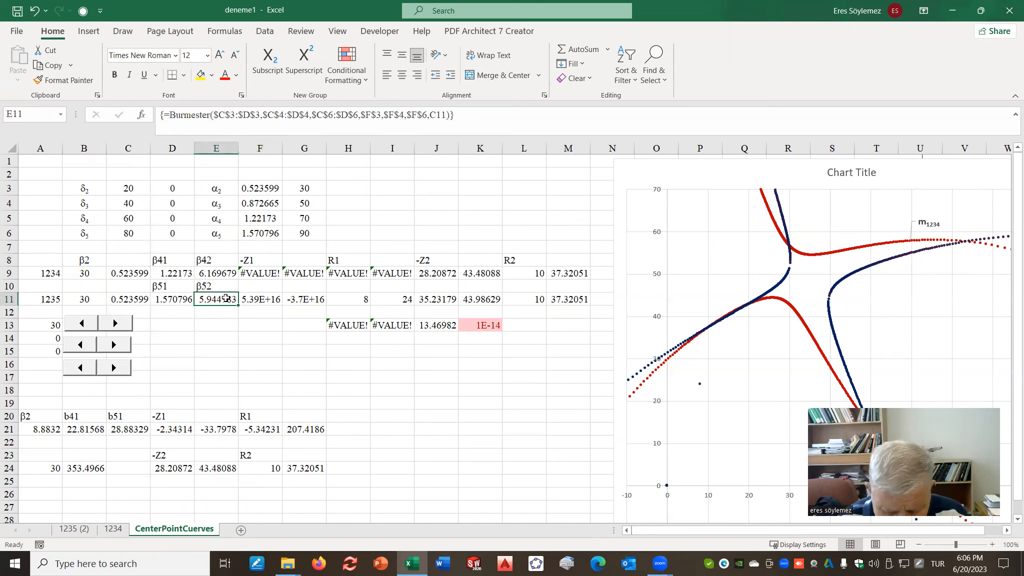
{"action": "key", "text": "ctrl+c"}
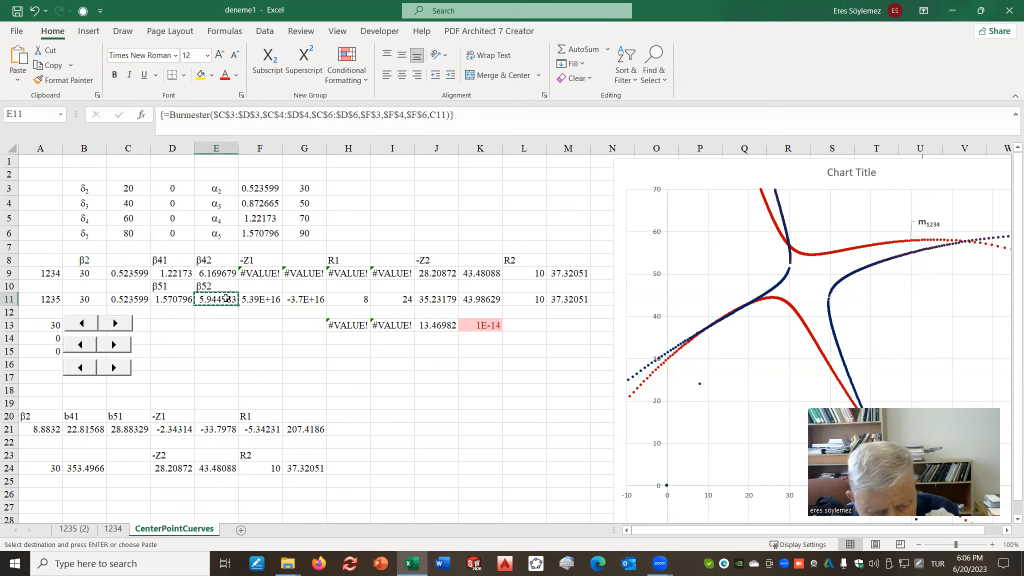
{"action": "left_click", "coordinate": [132, 466]}
{"action": "right_click", "coordinate": [132, 466]}
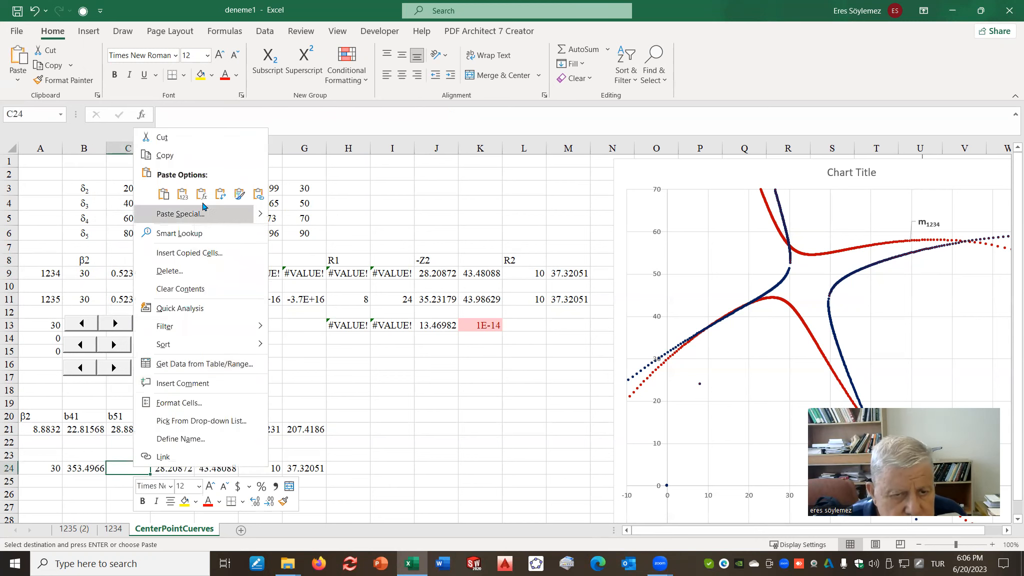
{"action": "left_click", "coordinate": [181, 194]}
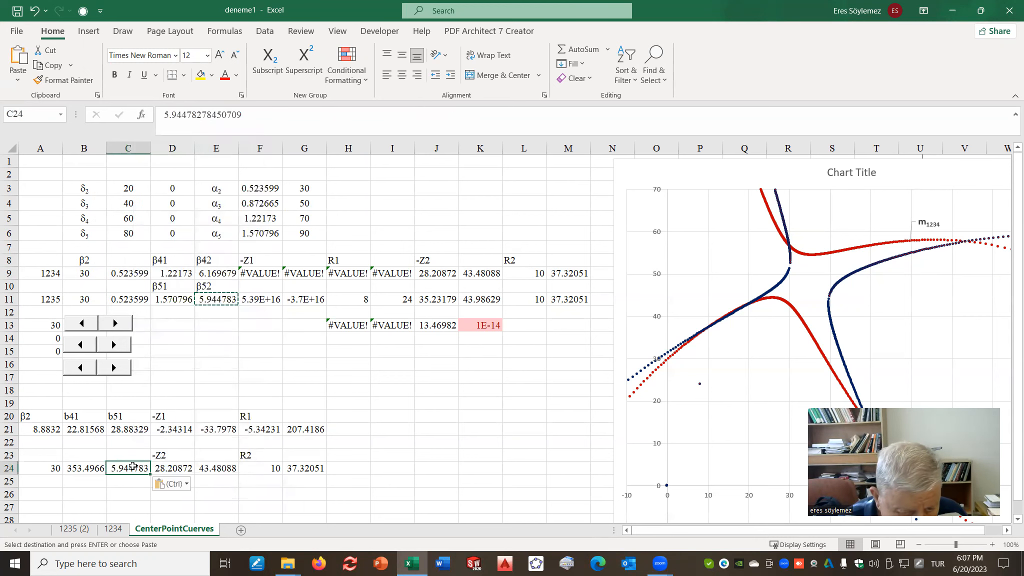
- Convert the pasted angle in C24 to degrees by making it a formula divided by D_R
{"action": "left_click", "coordinate": [167, 115]}
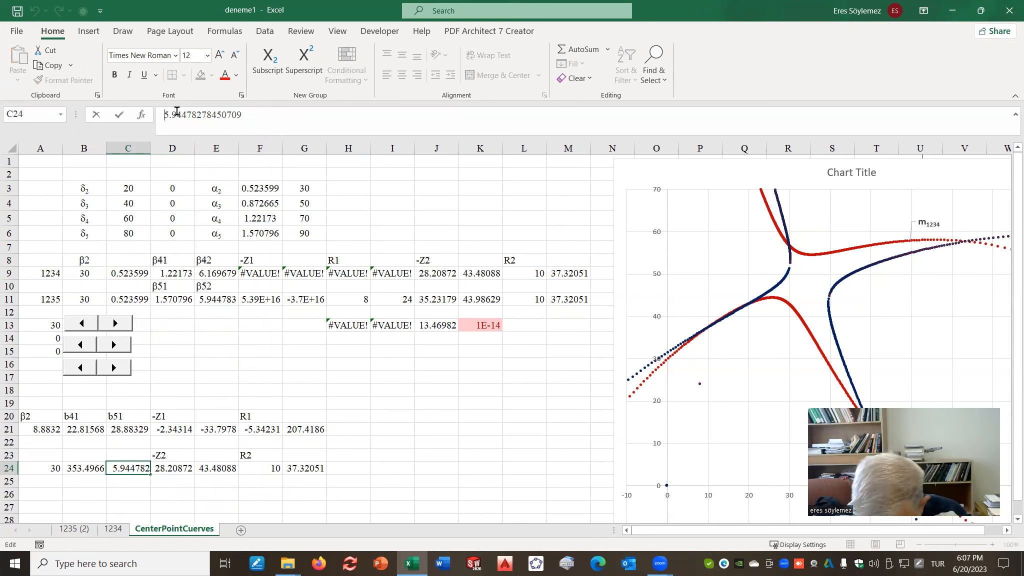
{"action": "type", "text": "="}
{"action": "left_click", "coordinate": [256, 116]}
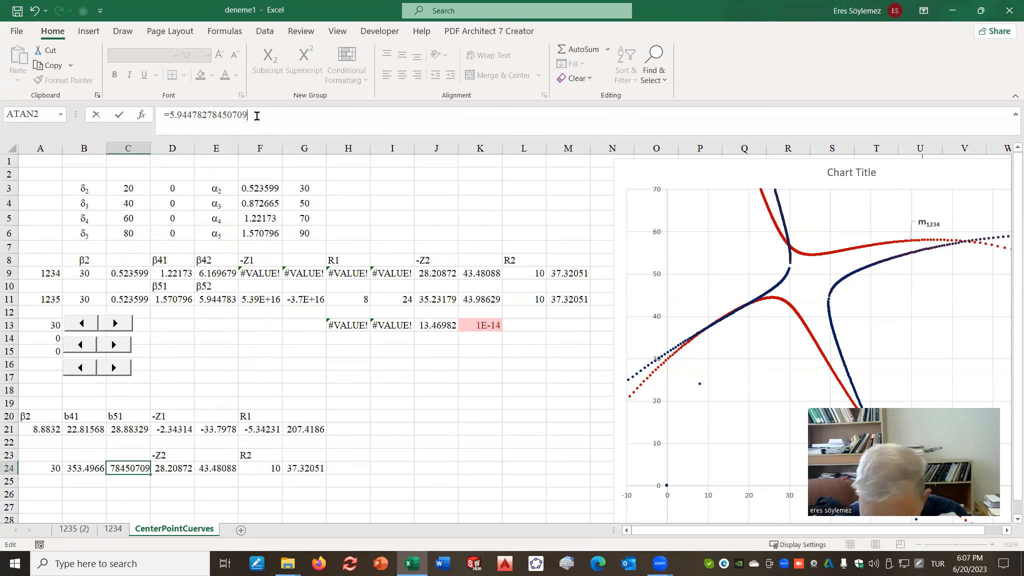
{"action": "type", "text": "/D_R"}
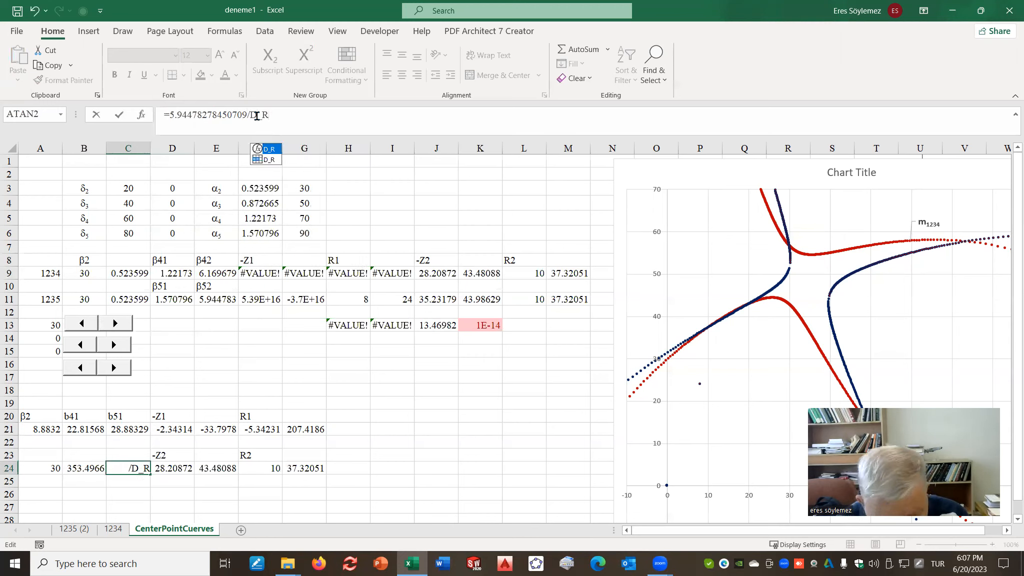
{"action": "key", "text": "Return"}
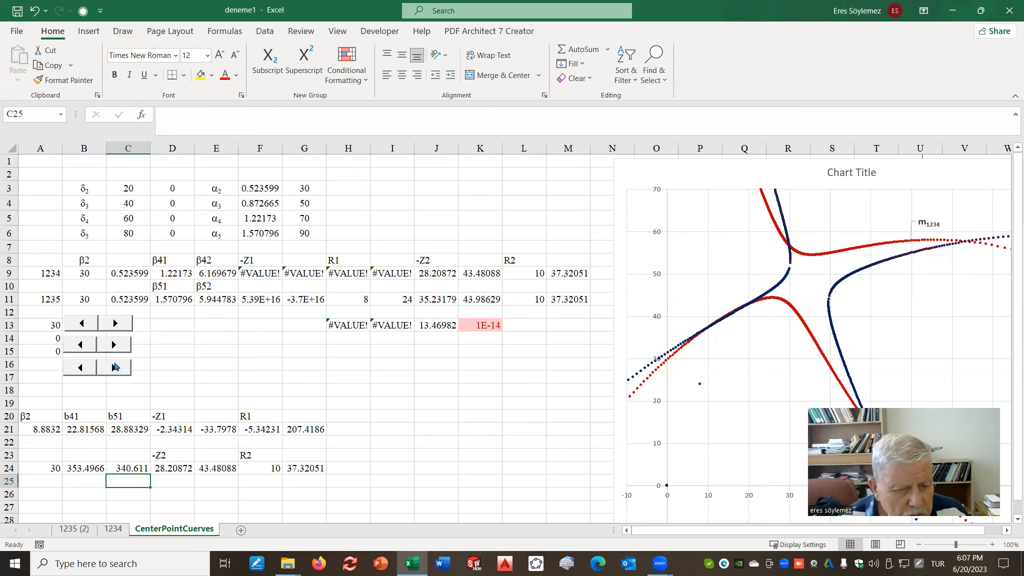
- Advance the whole-degree β2 counter to 319, step back to 317 and settle on 318 to minimize the distance in K13
{"action": "left_click", "coordinate": [116, 323]}
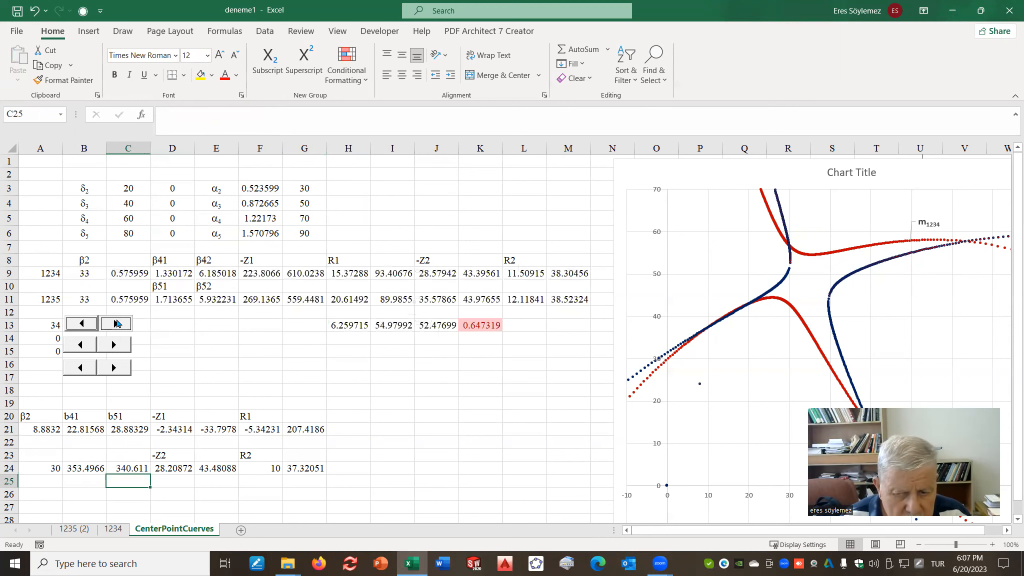
{"action": "left_click", "coordinate": [116, 324]}
{"action": "left_click_drag", "start_coordinate": [116, 324], "coordinate": [117, 324]}
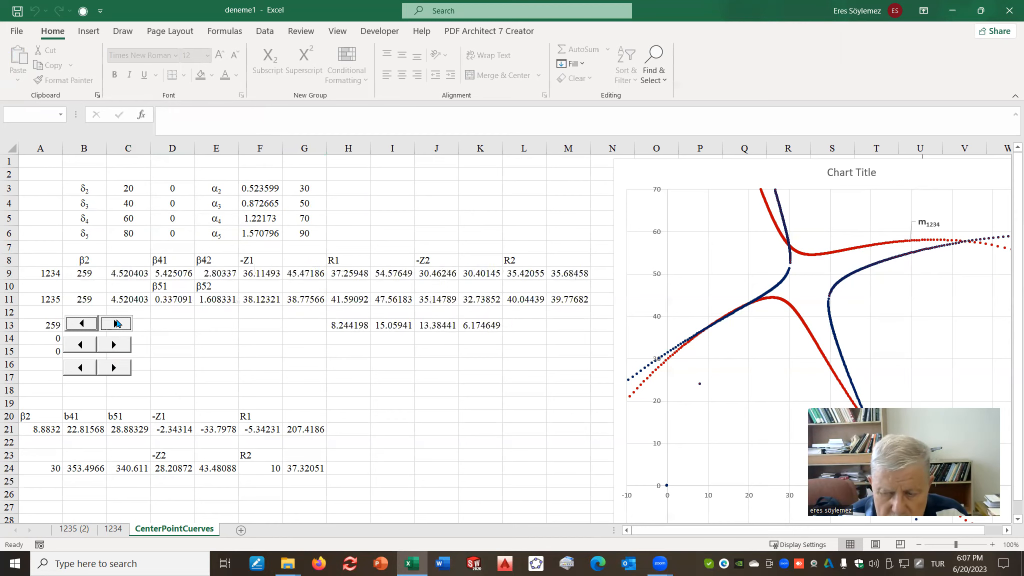
{"action": "left_click_drag", "start_coordinate": [116, 323], "coordinate": [124, 323]}
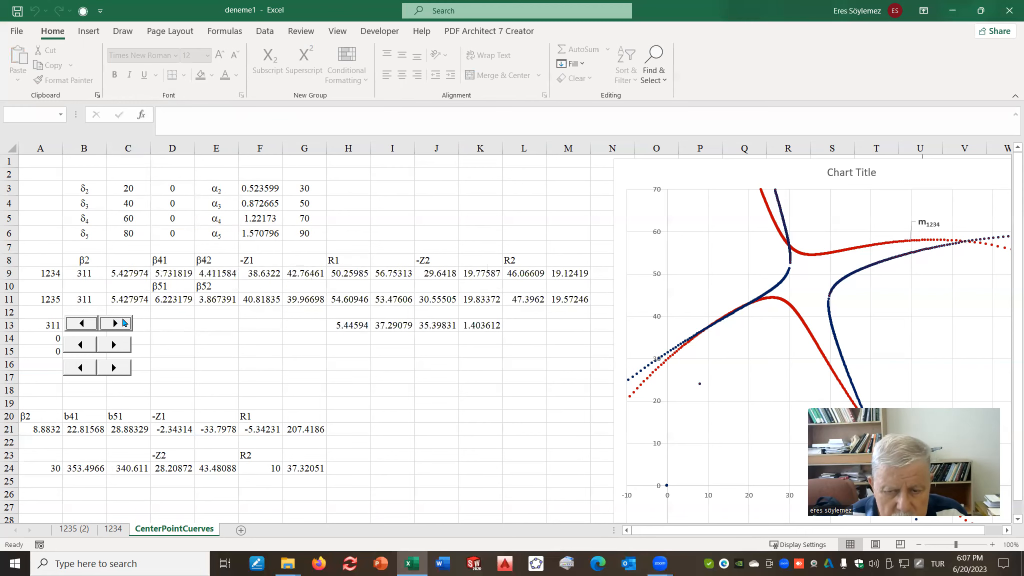
{"action": "left_click", "coordinate": [125, 325]}
{"action": "left_click", "coordinate": [123, 325]}
{"action": "left_click", "coordinate": [121, 324]}
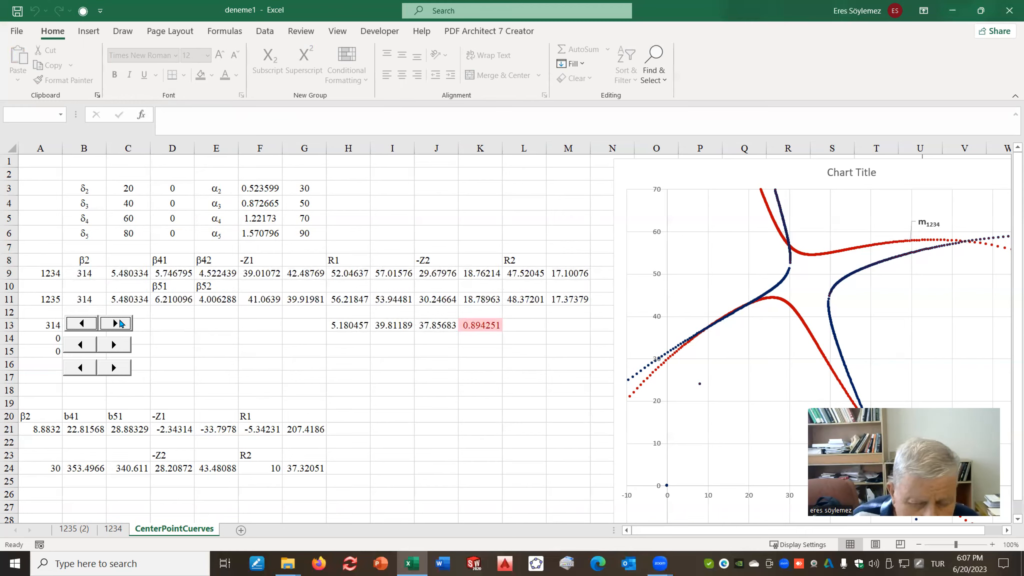
{"action": "left_click", "coordinate": [120, 324]}
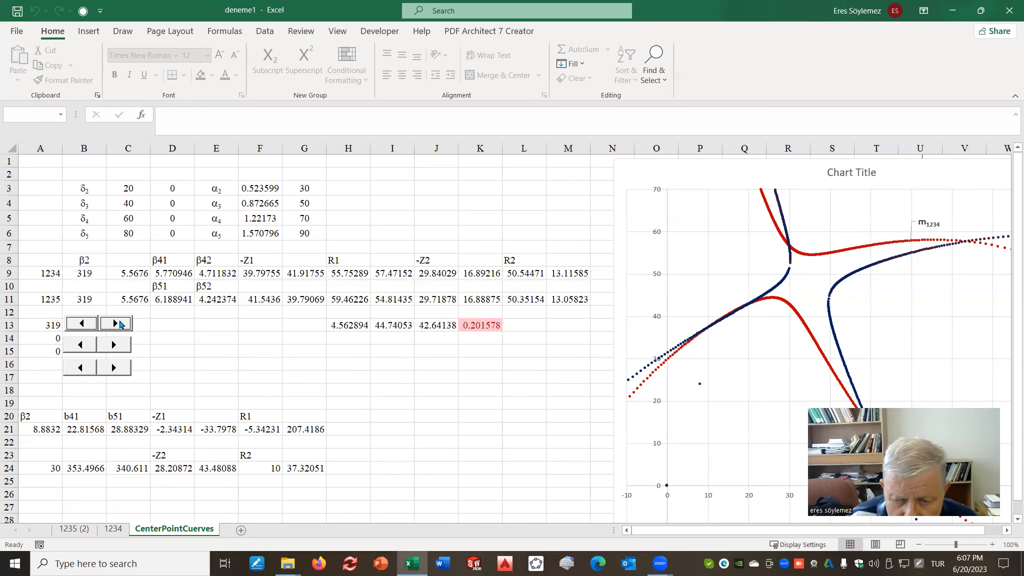
{"action": "left_click", "coordinate": [79, 325]}
{"action": "left_click", "coordinate": [82, 324]}
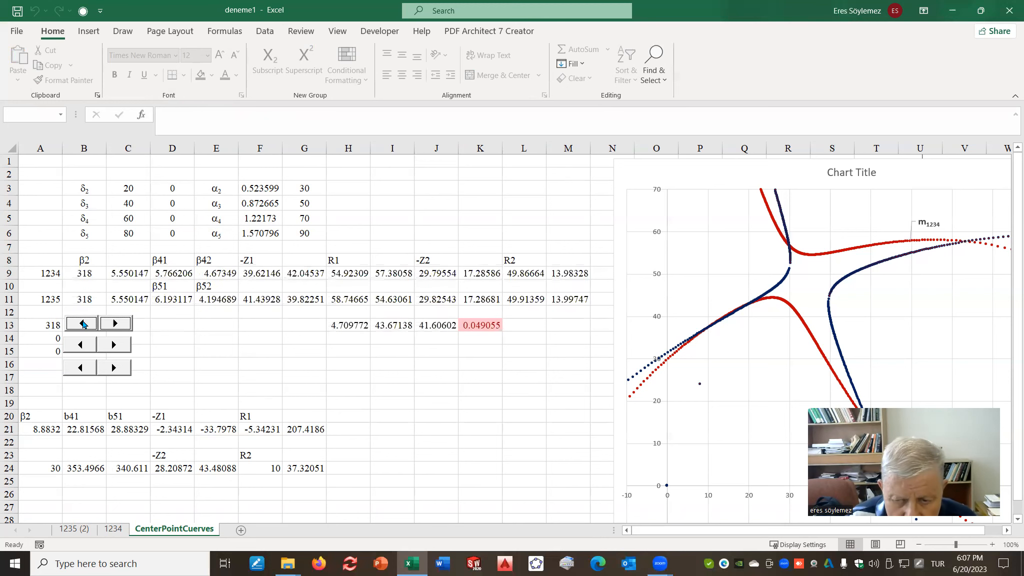
{"action": "left_click", "coordinate": [83, 325]}
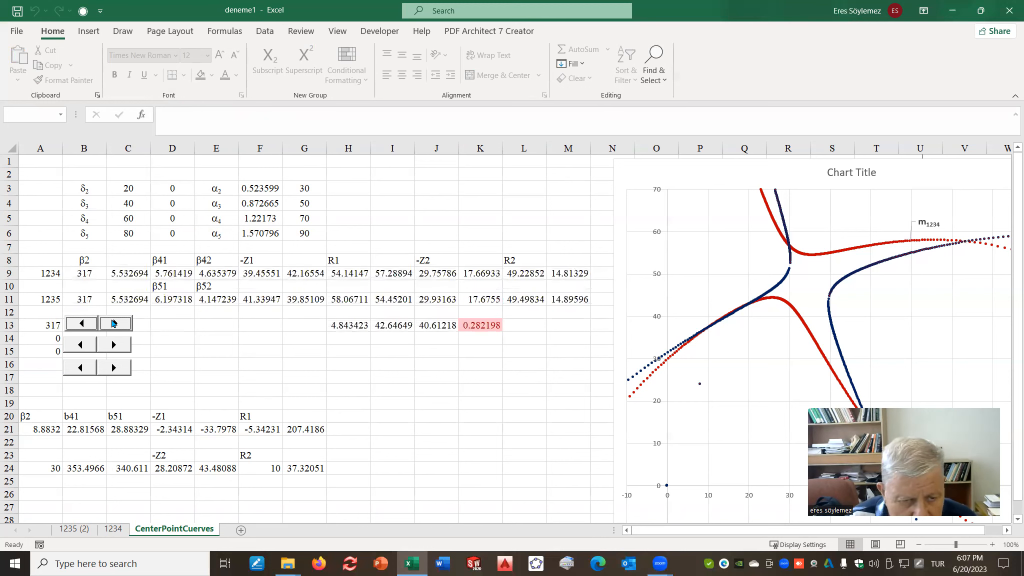
{"action": "left_click", "coordinate": [114, 323]}
- Step the hundredths β2 counter up to 23, back down and finally to 20, setting β2 to 318.2 for a smaller K13 distance
{"action": "left_click", "coordinate": [116, 345]}
{"action": "left_click", "coordinate": [115, 345]}
{"action": "left_click", "coordinate": [115, 345]}
{"action": "left_click", "coordinate": [115, 345]}
{"action": "left_click", "coordinate": [115, 345]}
{"action": "left_click", "coordinate": [115, 345]}
{"action": "left_click", "coordinate": [115, 345]}
{"action": "left_click", "coordinate": [115, 345]}
{"action": "left_click", "coordinate": [115, 345]}
{"action": "left_click", "coordinate": [115, 345]}
{"action": "left_click", "coordinate": [115, 345]}
{"action": "left_click", "coordinate": [115, 345]}
{"action": "left_click", "coordinate": [115, 345]}
{"action": "left_click", "coordinate": [115, 345]}
{"action": "left_click", "coordinate": [115, 345]}
{"action": "left_click", "coordinate": [115, 345]}
{"action": "left_click", "coordinate": [115, 345]}
{"action": "left_click", "coordinate": [115, 345]}
{"action": "left_click", "coordinate": [115, 345]}
{"action": "left_click", "coordinate": [115, 345]}
{"action": "left_click", "coordinate": [115, 345]}
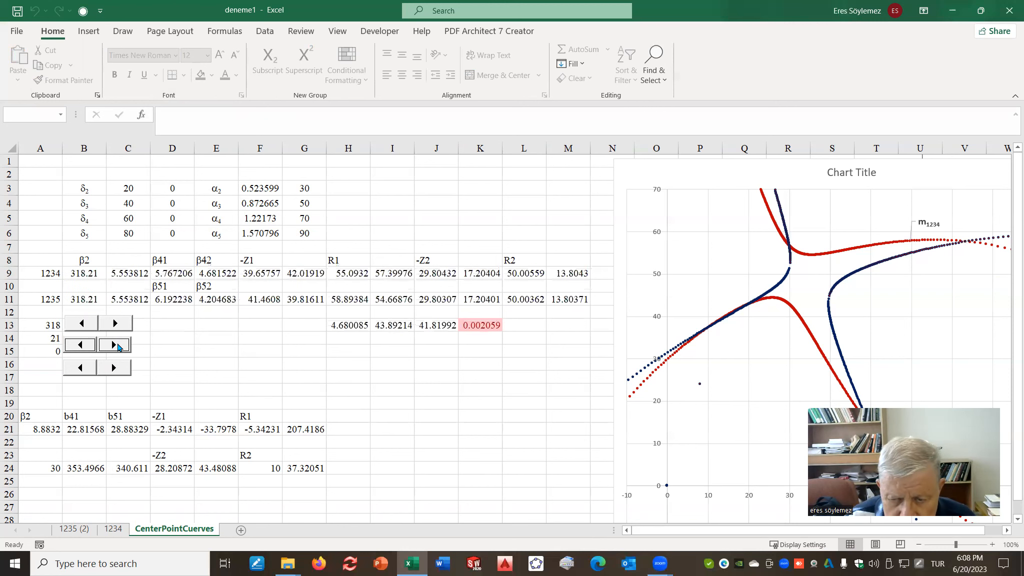
{"action": "left_click", "coordinate": [115, 345]}
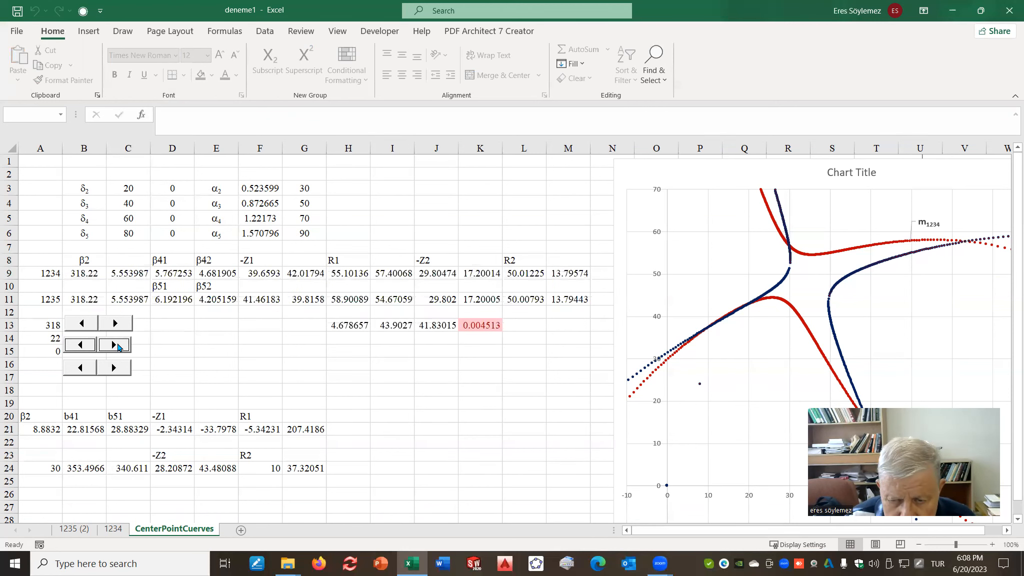
{"action": "left_click", "coordinate": [115, 345]}
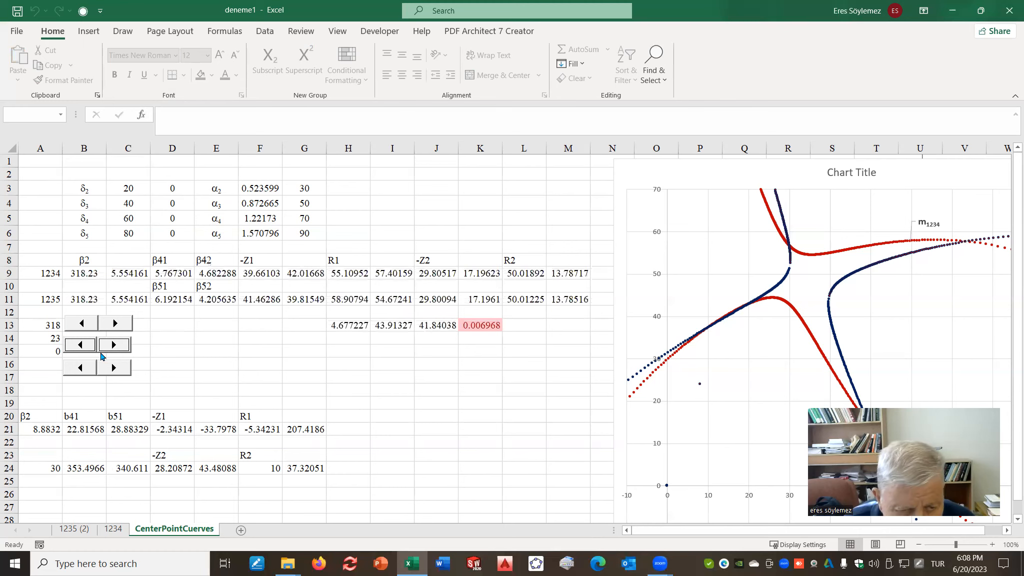
{"action": "left_click", "coordinate": [81, 345]}
{"action": "left_click", "coordinate": [81, 345]}
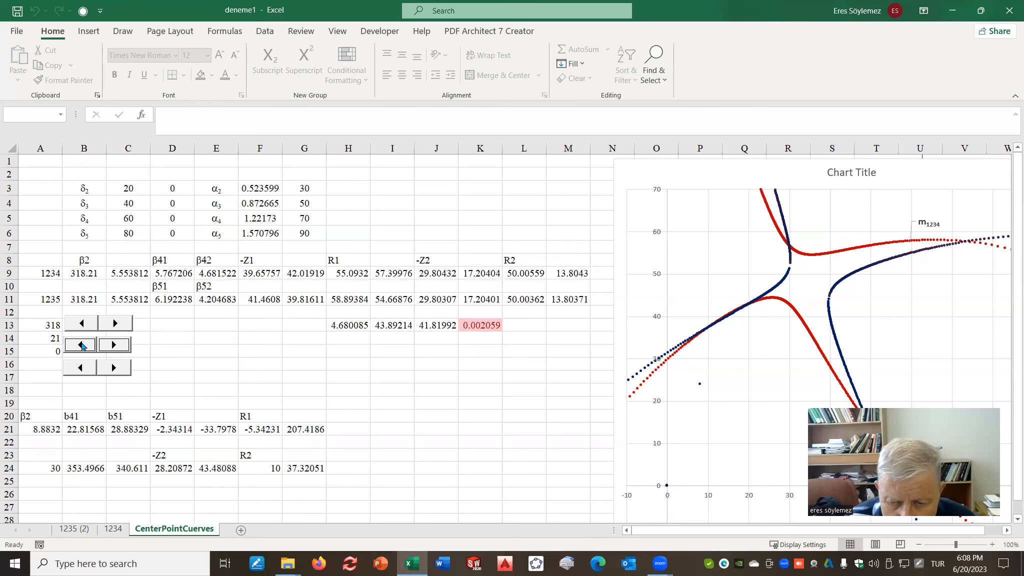
{"action": "left_click", "coordinate": [81, 345]}
{"action": "left_click", "coordinate": [81, 345]}
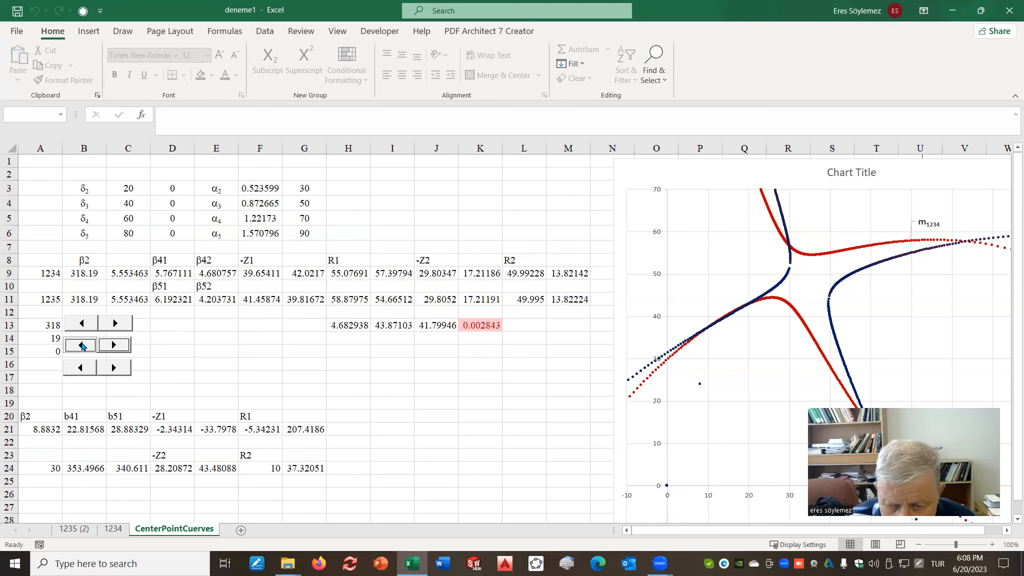
{"action": "left_click", "coordinate": [82, 346]}
{"action": "left_click", "coordinate": [120, 347]}
{"action": "left_click", "coordinate": [115, 345]}
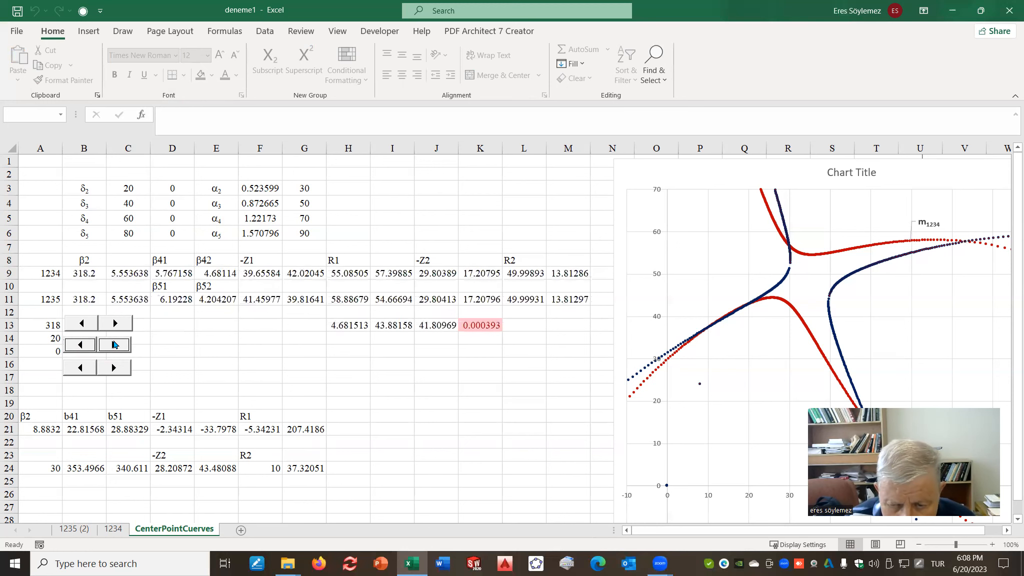
- Advance the ten-thousandths β2 counter to 17 and step back to 16, setting β2 to 318.2016 to minimize the distance in K13
{"action": "left_click", "coordinate": [114, 368]}
{"action": "left_click", "coordinate": [113, 369]}
{"action": "left_click", "coordinate": [113, 368]}
{"action": "left_click", "coordinate": [114, 368]}
{"action": "left_click", "coordinate": [113, 368]}
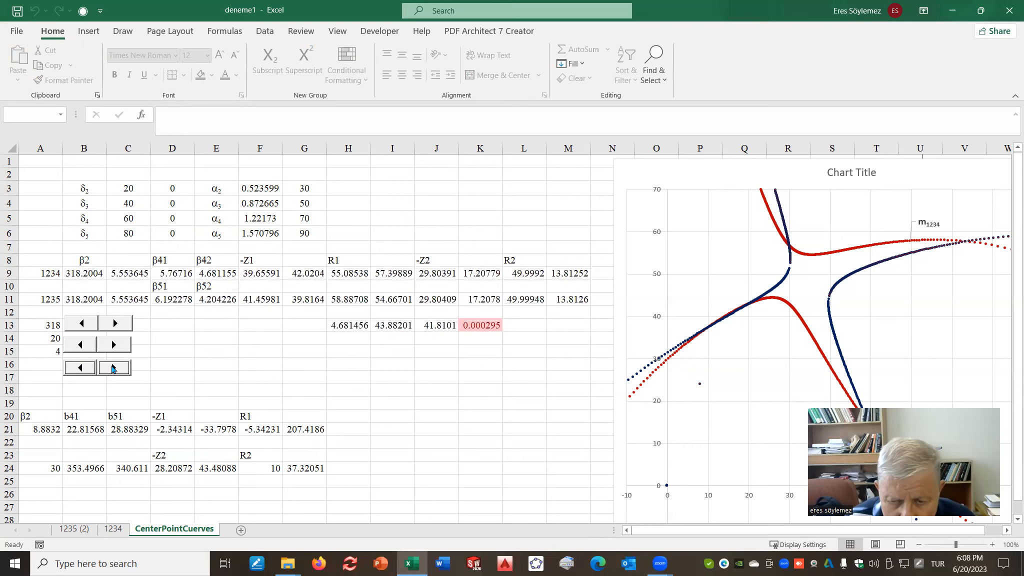
{"action": "left_click", "coordinate": [114, 368]}
{"action": "left_click", "coordinate": [114, 368]}
{"action": "left_click", "coordinate": [113, 368]}
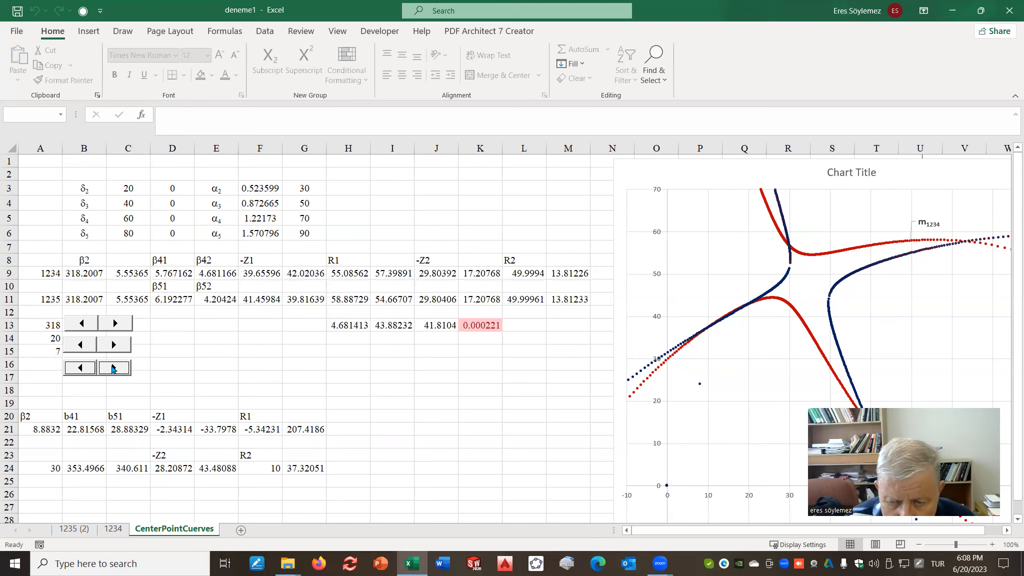
{"action": "left_click", "coordinate": [114, 368]}
{"action": "left_click", "coordinate": [114, 368]}
{"action": "left_click", "coordinate": [113, 368]}
{"action": "left_click", "coordinate": [113, 368]}
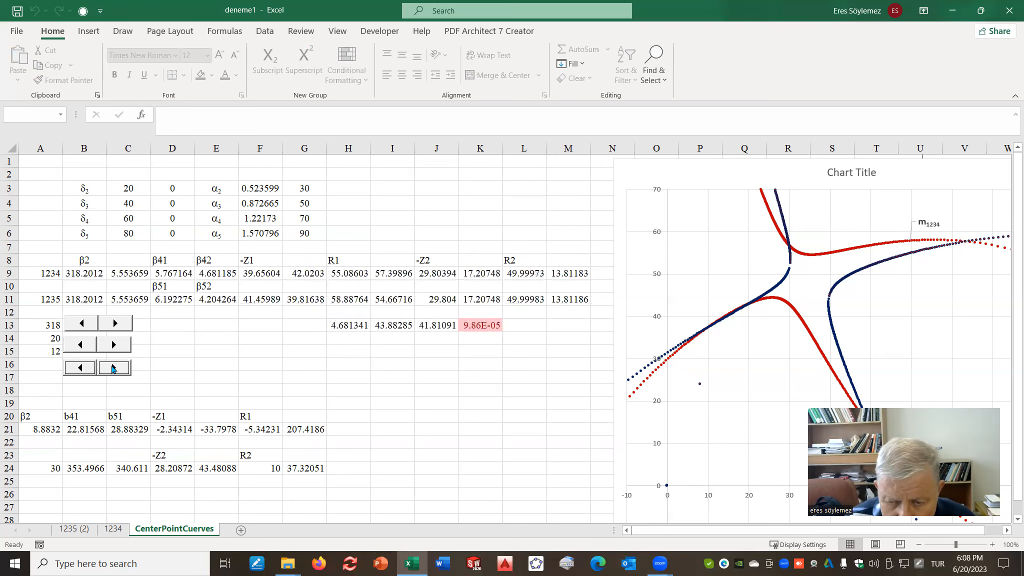
{"action": "left_click", "coordinate": [113, 368]}
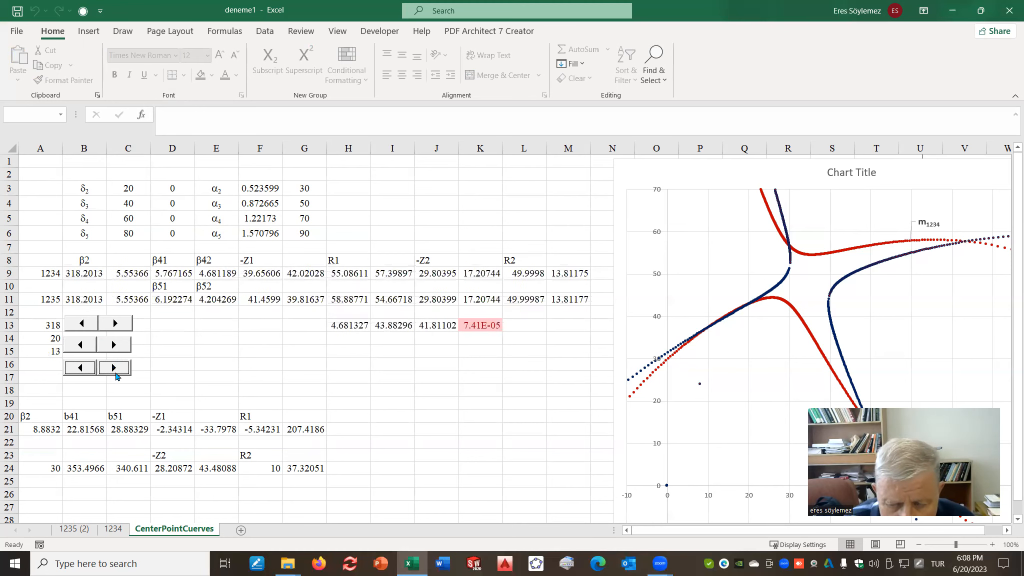
{"action": "left_click", "coordinate": [114, 369]}
{"action": "left_click", "coordinate": [114, 369]}
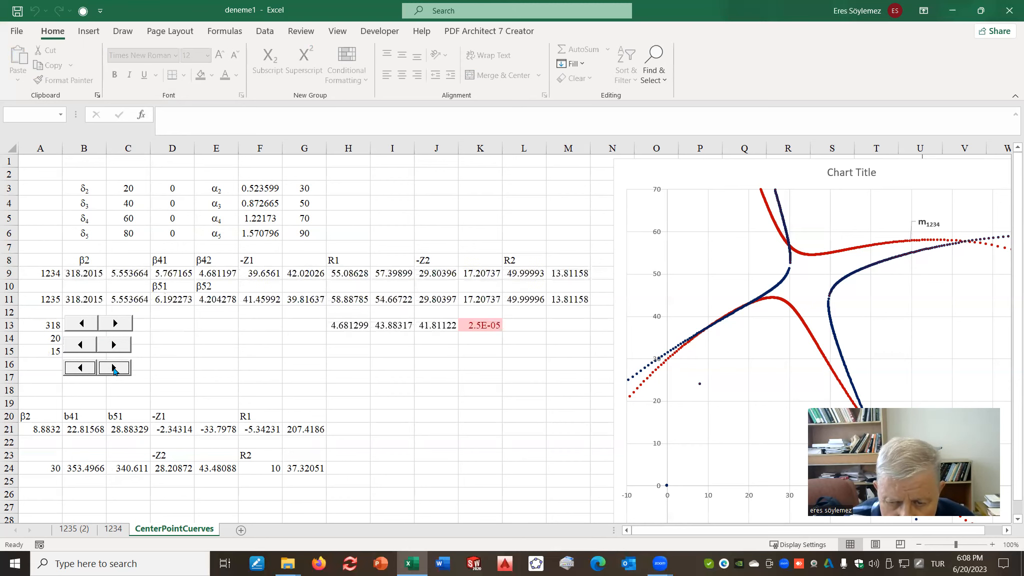
{"action": "left_click", "coordinate": [114, 368]}
{"action": "left_click", "coordinate": [114, 368]}
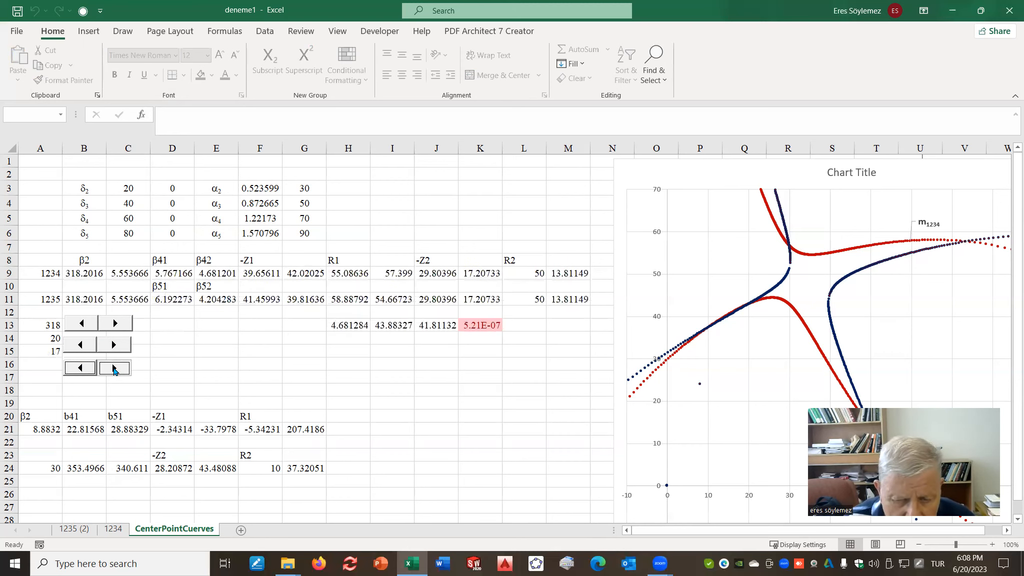
{"action": "left_click", "coordinate": [89, 370]}
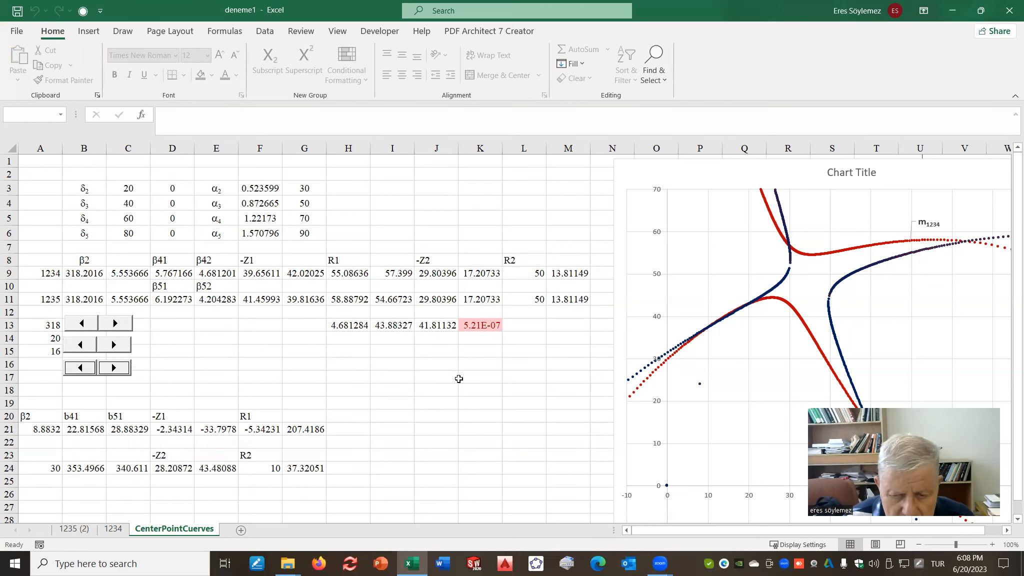
{"action": "left_click", "coordinate": [598, 339]}
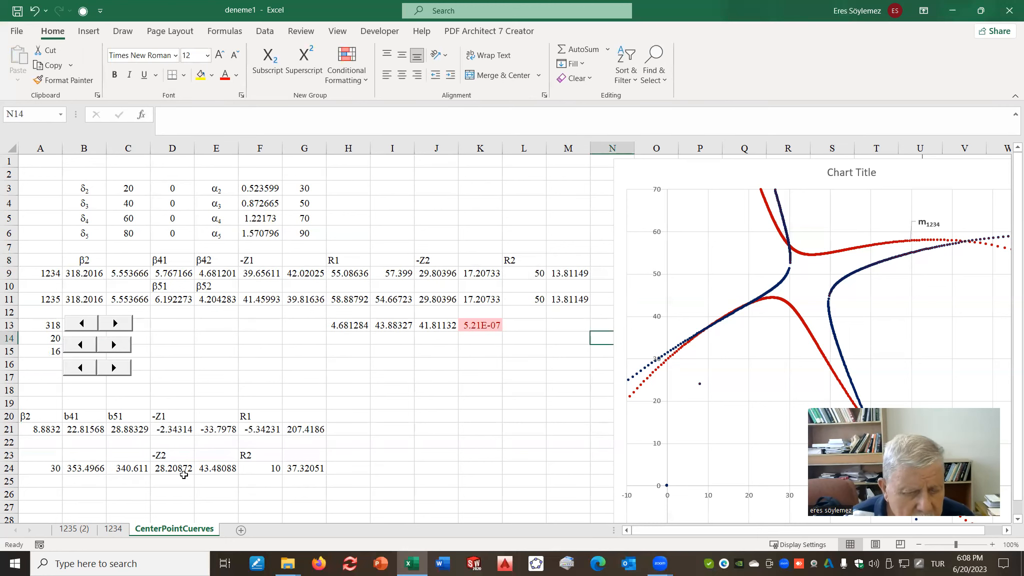
- Copy the β2 angle from B9 and paste it as a value into A26
{"action": "left_click", "coordinate": [87, 273]}
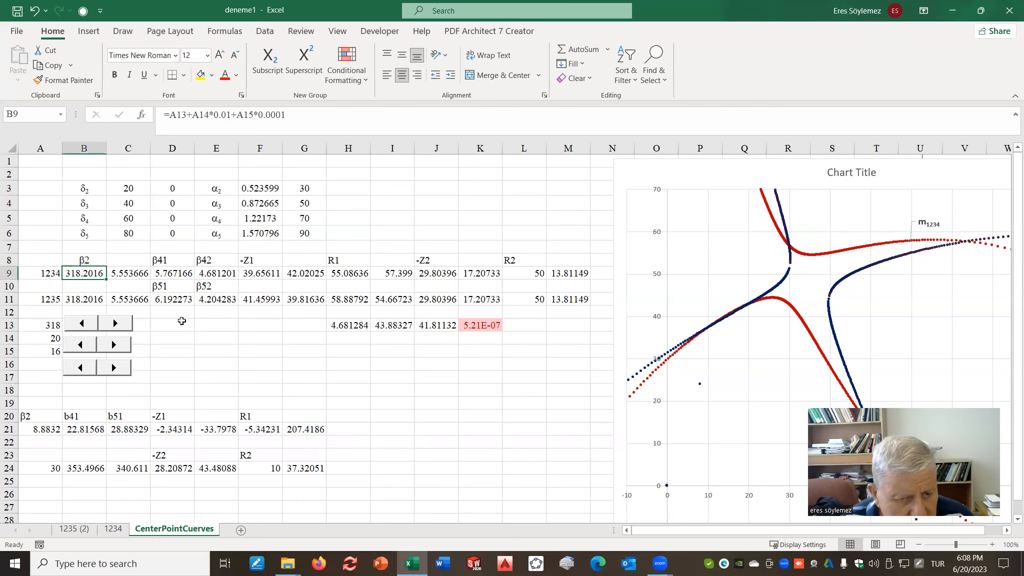
{"action": "key", "text": "ctrl+c"}
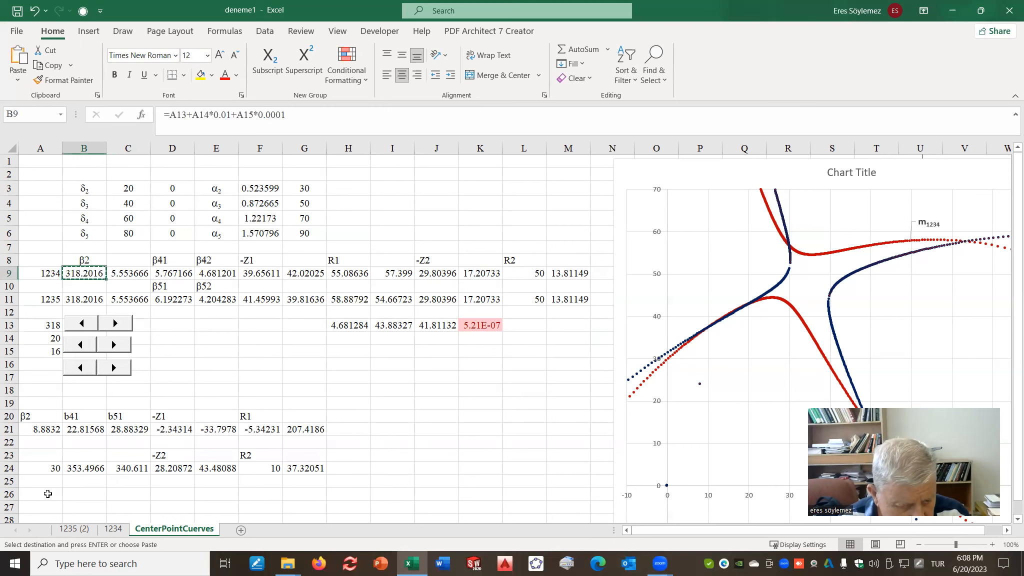
{"action": "left_click", "coordinate": [49, 494]}
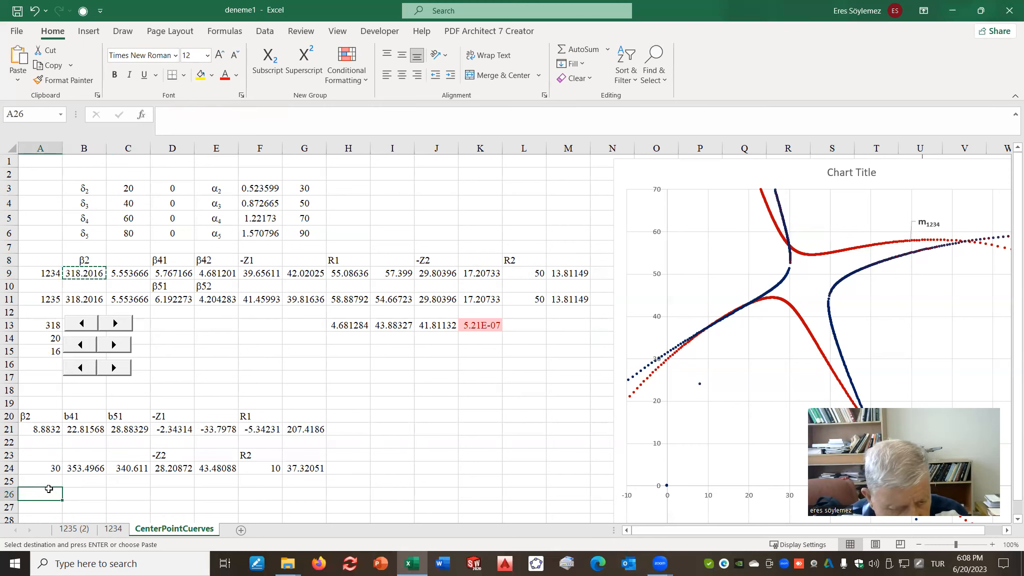
{"action": "right_click", "coordinate": [49, 490]}
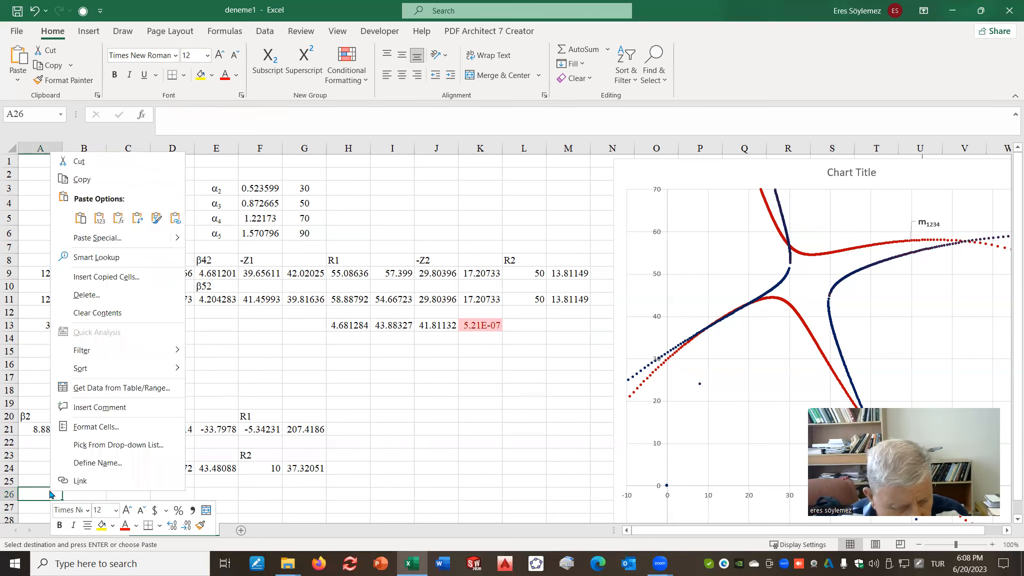
{"action": "left_click", "coordinate": [99, 218]}
{"action": "left_click", "coordinate": [233, 505]}
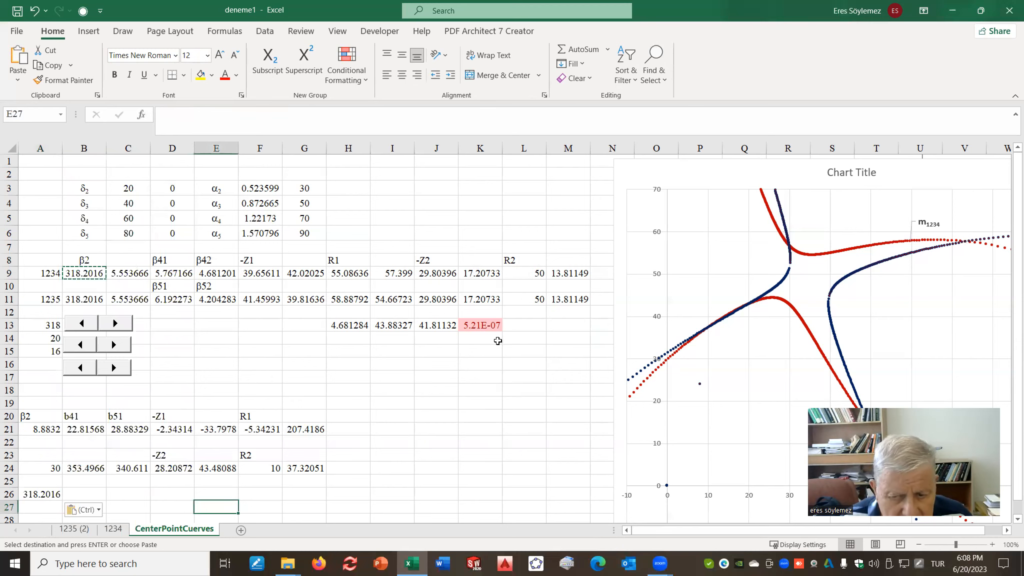
- Inspect which cells the distance formula in K13 compares
{"action": "left_click", "coordinate": [482, 325]}
{"action": "left_click", "coordinate": [339, 115]}
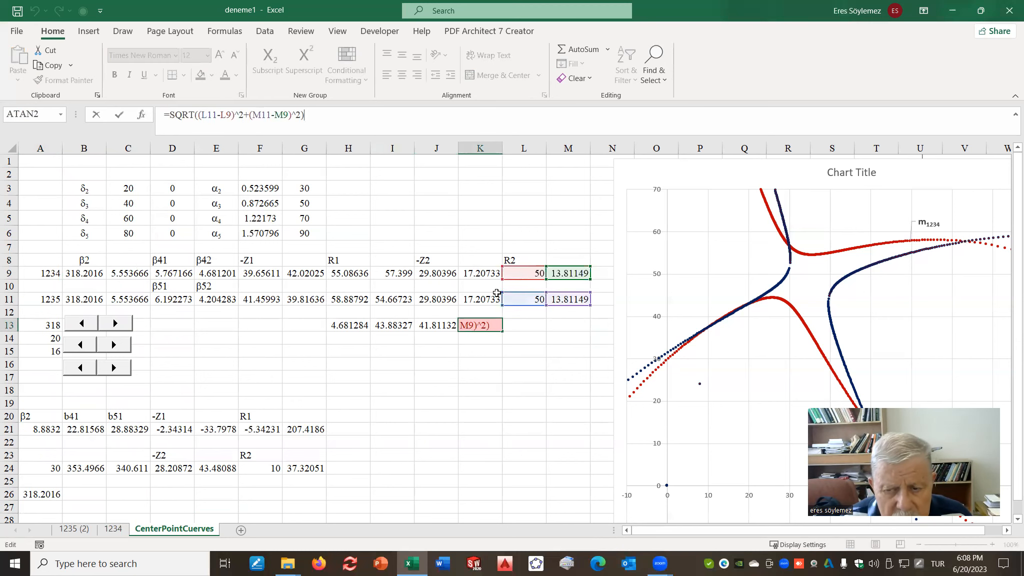
{"action": "key", "text": "ctrl+Return"}
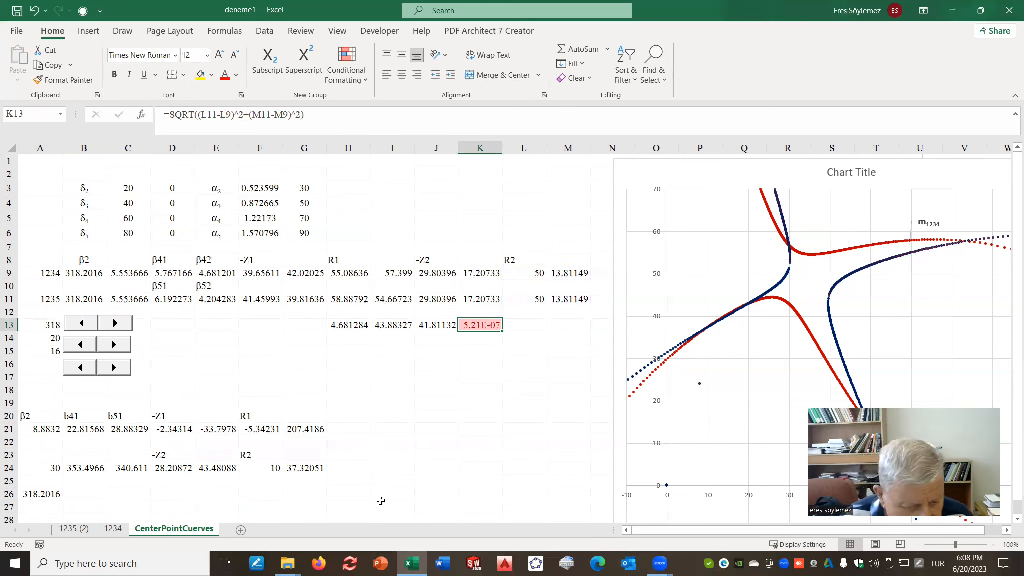
- Copy the 1234 β42 result from E9 and paste it as a value into B26
{"action": "left_click", "coordinate": [175, 274]}
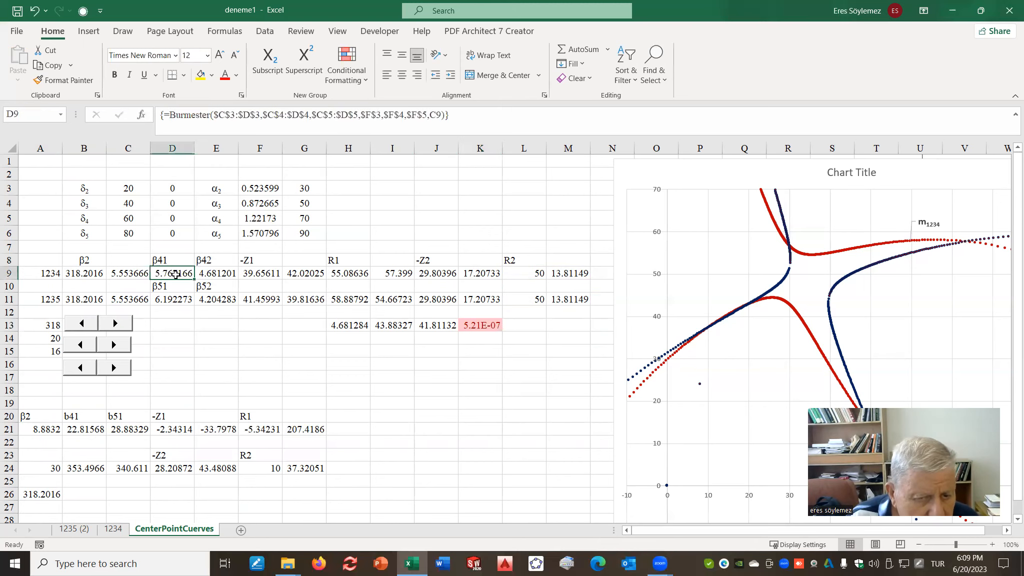
{"action": "left_click", "coordinate": [224, 271]}
{"action": "right_click", "coordinate": [224, 272]}
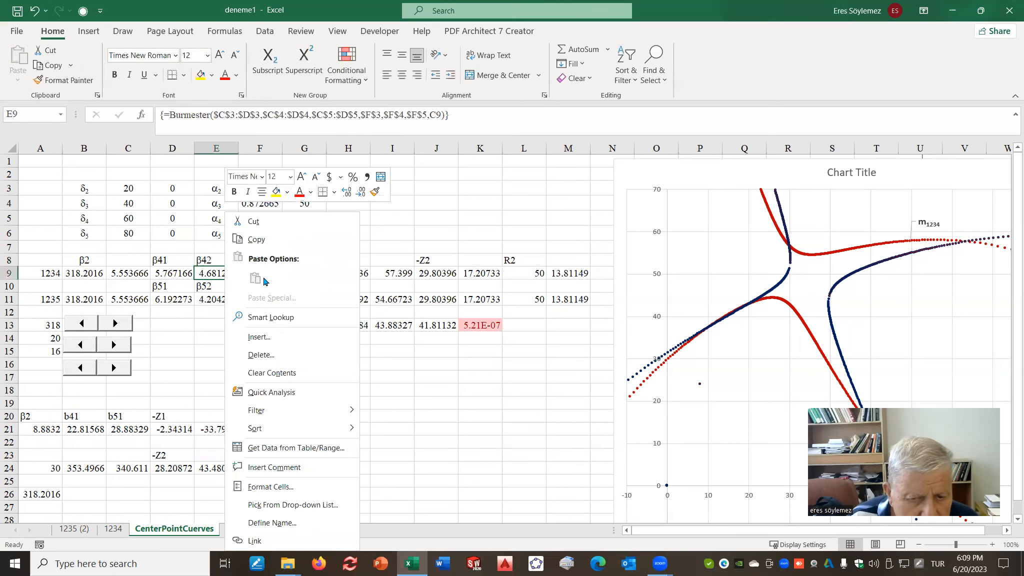
{"action": "left_click", "coordinate": [263, 240]}
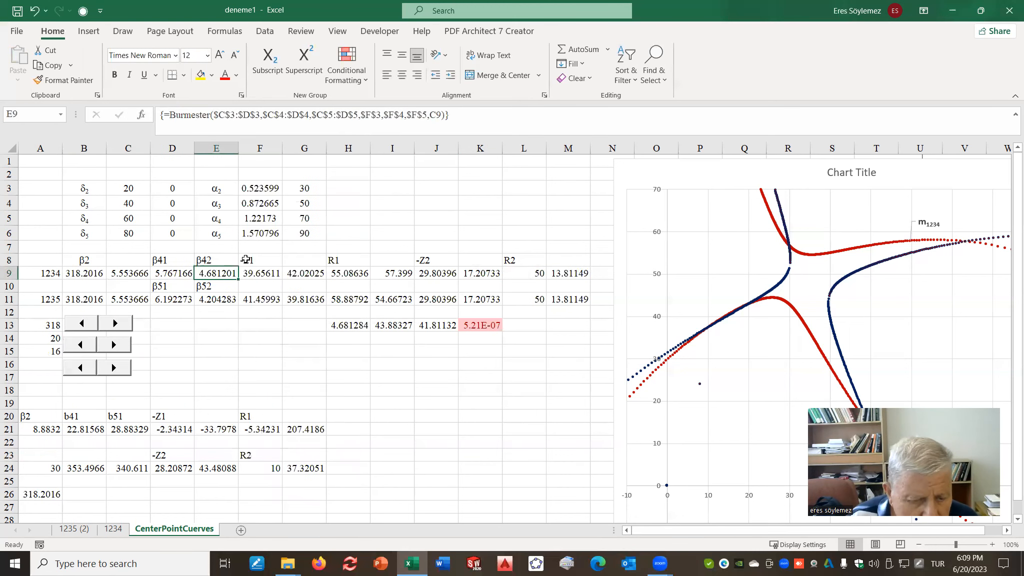
{"action": "left_click", "coordinate": [103, 493]}
{"action": "right_click", "coordinate": [102, 493]}
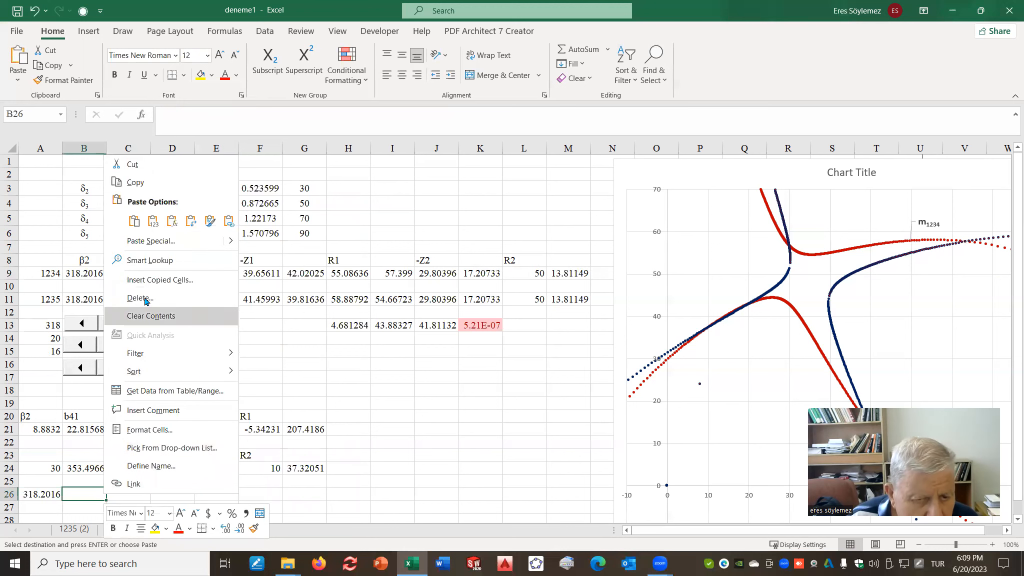
{"action": "left_click", "coordinate": [152, 223]}
{"action": "left_click", "coordinate": [265, 379]}
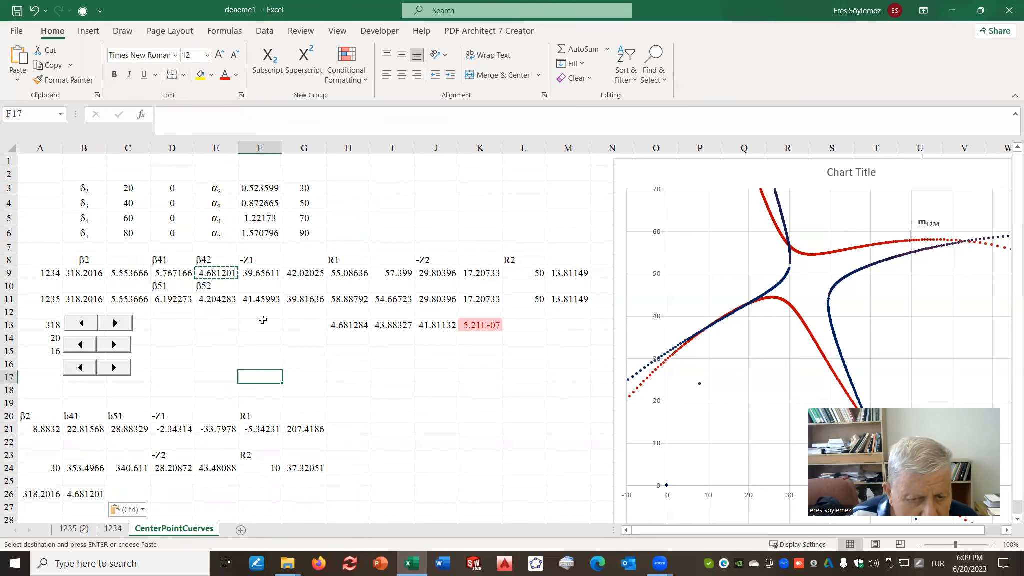
- Copy the 1235 β52 result from E11 and paste it as a value into C26
{"action": "left_click", "coordinate": [227, 297]}
{"action": "right_click", "coordinate": [227, 297]}
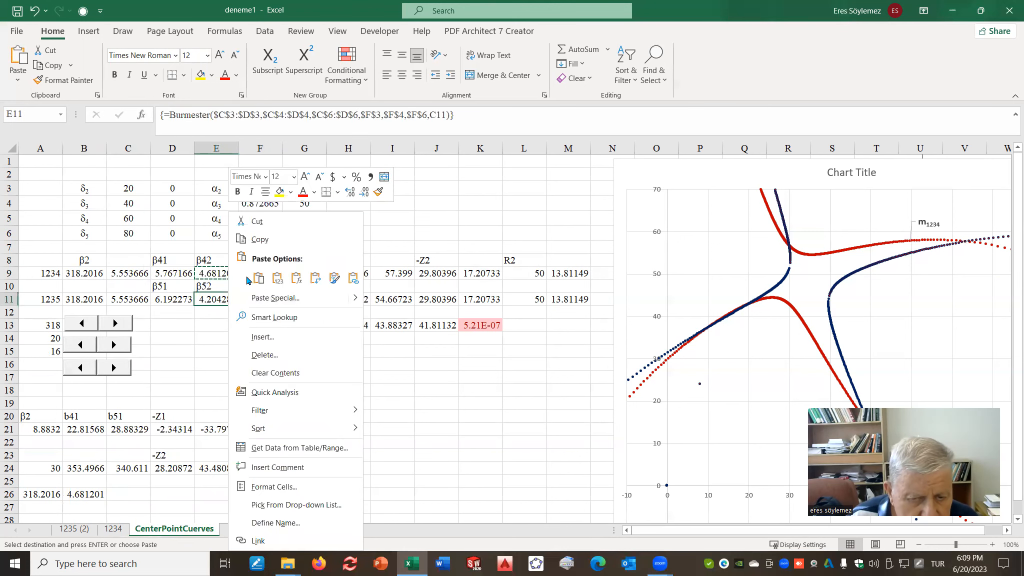
{"action": "left_click", "coordinate": [260, 240]}
{"action": "left_click", "coordinate": [133, 495]}
{"action": "right_click", "coordinate": [134, 495]}
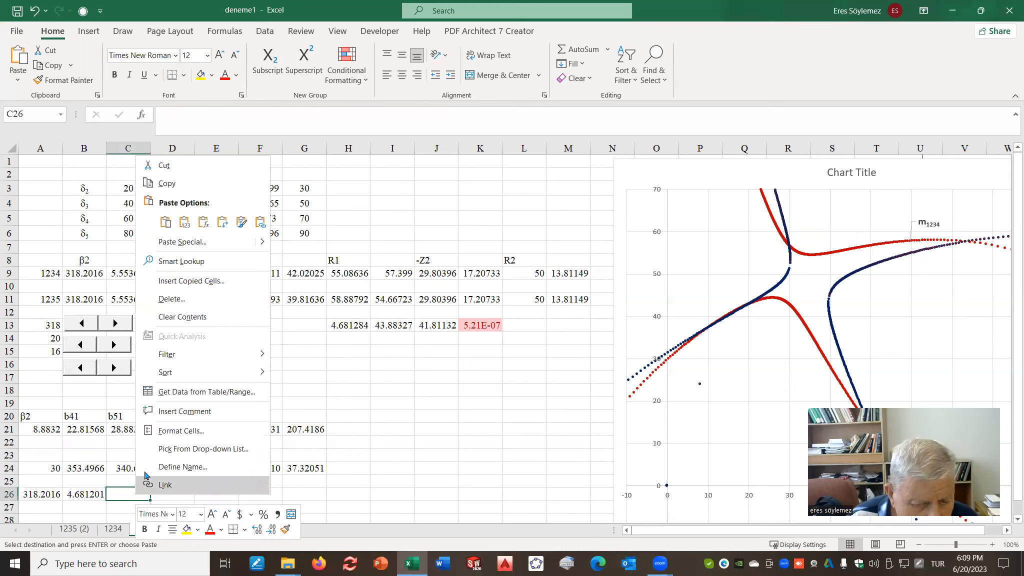
{"action": "left_click", "coordinate": [185, 221]}
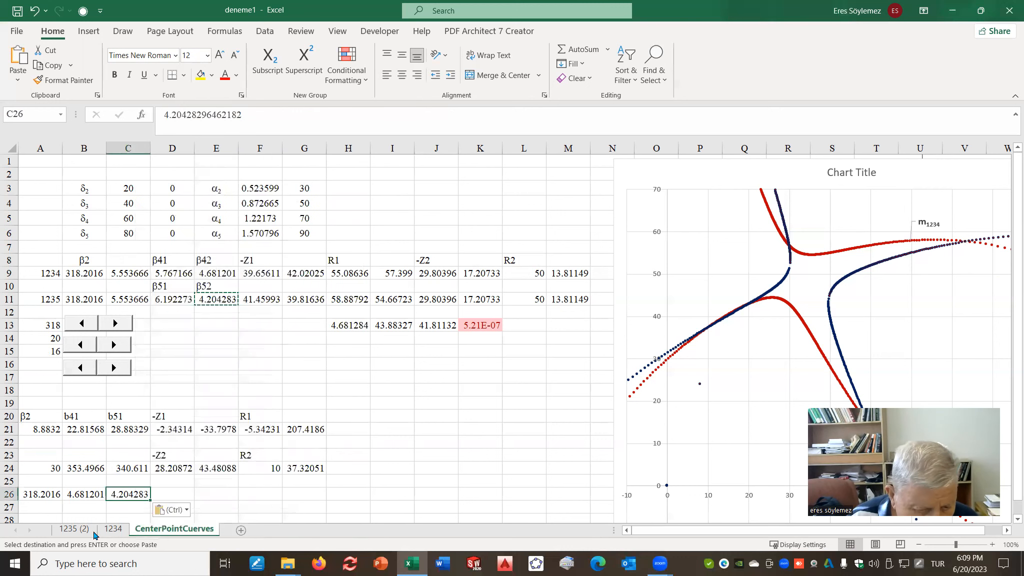
- Convert the pasted angle in B26 to degrees by making it a formula divided by D_R
{"action": "left_click", "coordinate": [80, 494]}
{"action": "left_click", "coordinate": [184, 115]}
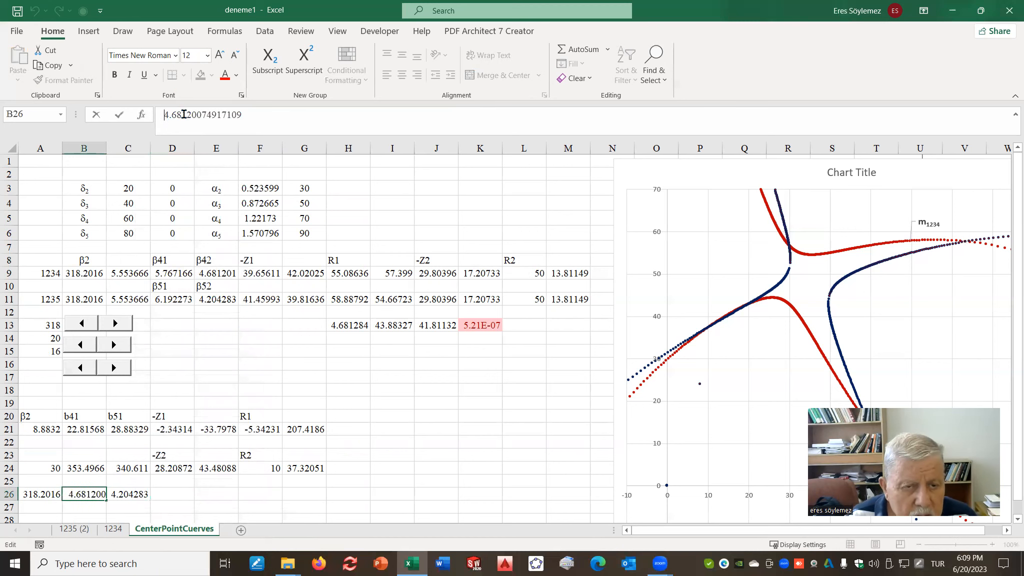
{"action": "type", "text": "="}
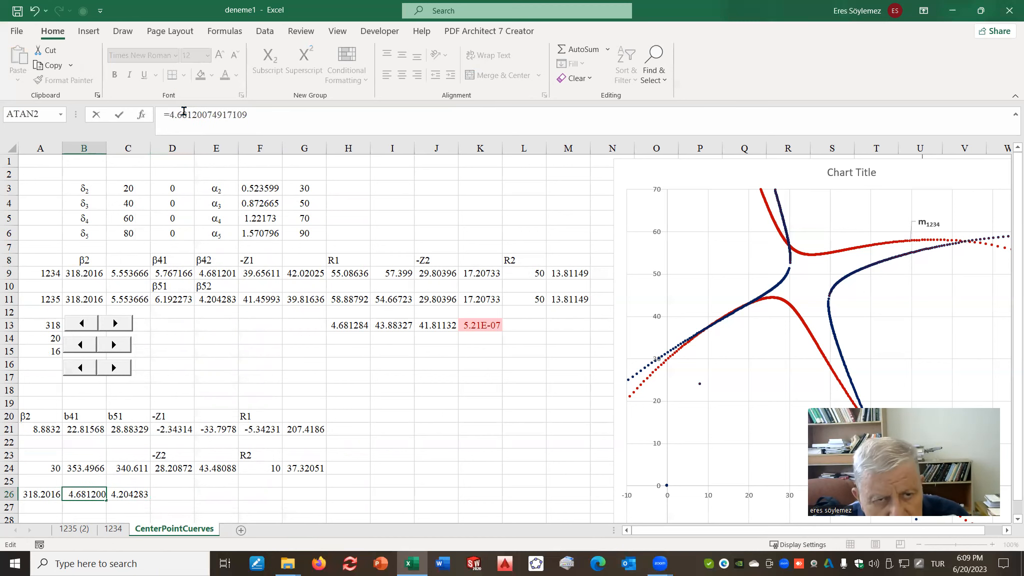
{"action": "left_click", "coordinate": [250, 114]}
{"action": "type", "text": "/"}
{"action": "type", "text": "pi()*180"}
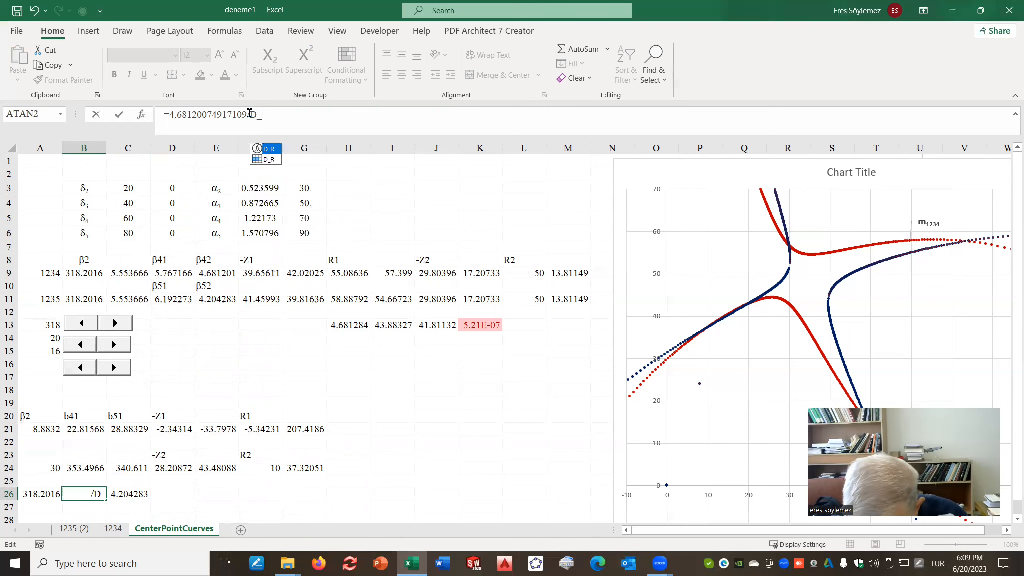
{"action": "key", "text": "Return"}
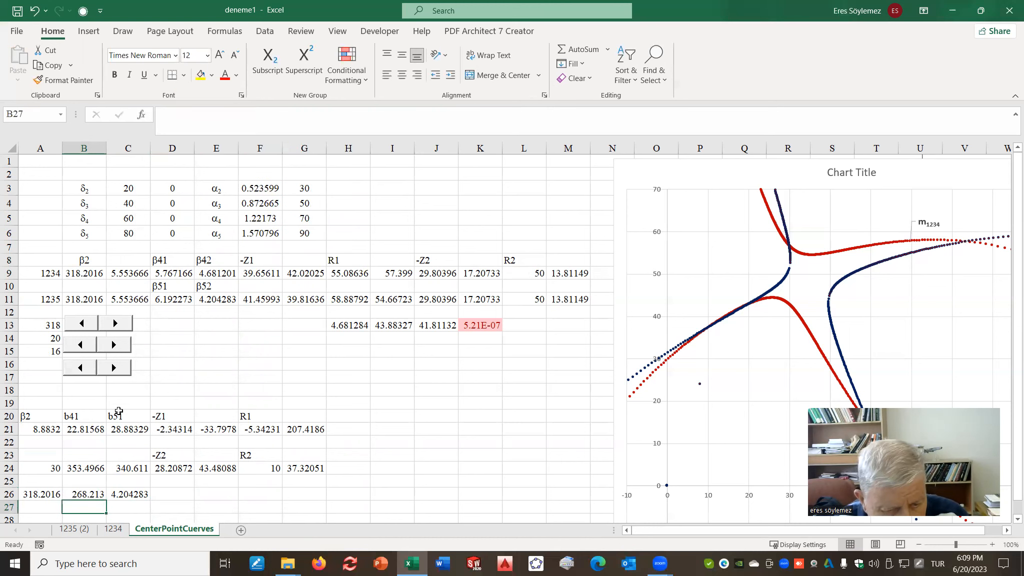
- Convert the pasted angle in C26 to degrees by making it a formula divided by D_R
{"action": "left_click", "coordinate": [130, 494]}
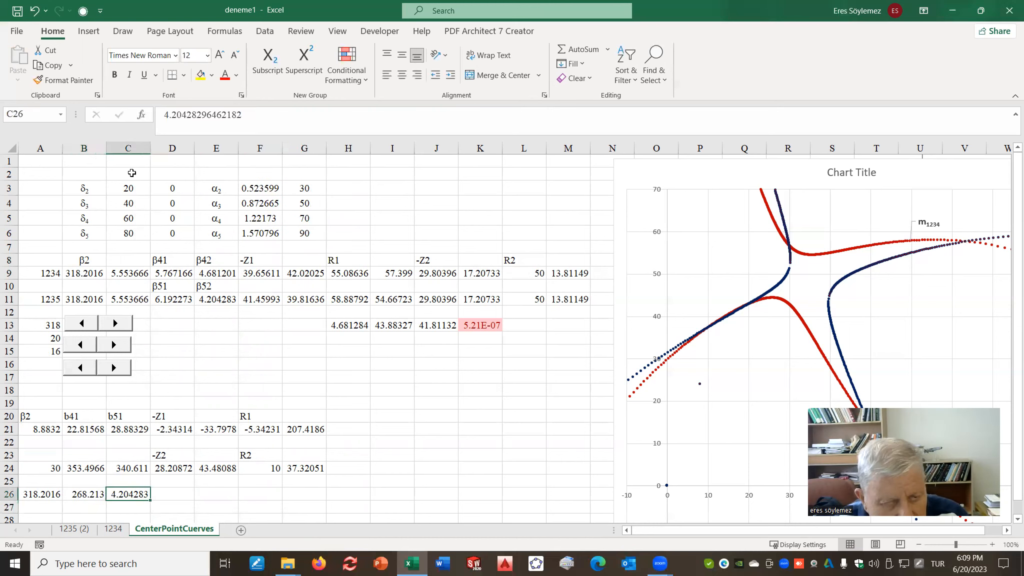
{"action": "left_click", "coordinate": [165, 116]}
{"action": "type", "text": "="}
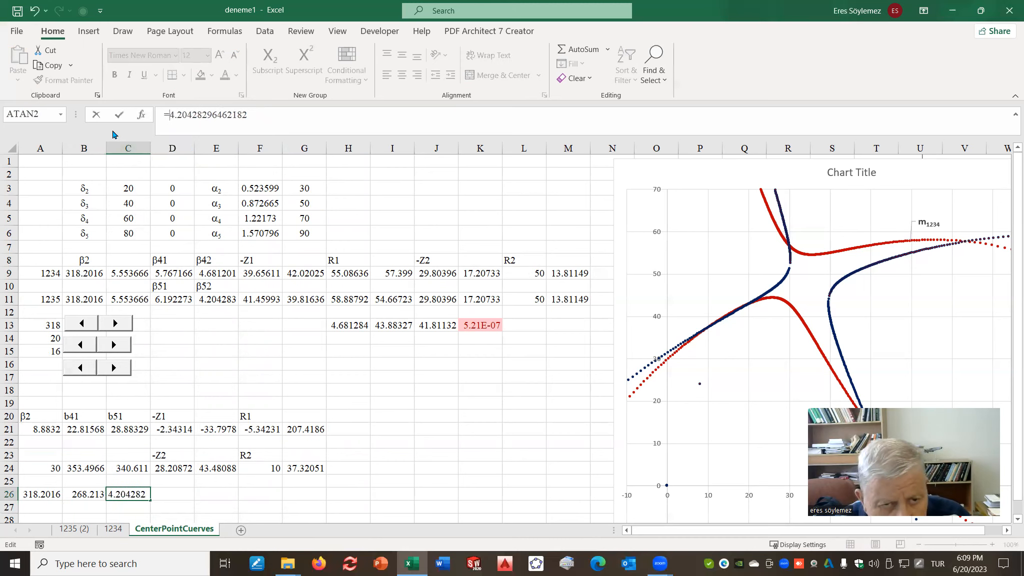
{"action": "left_click", "coordinate": [253, 114]}
{"action": "type", "text": "/"}
{"action": "type", "text": "pi()*180"}
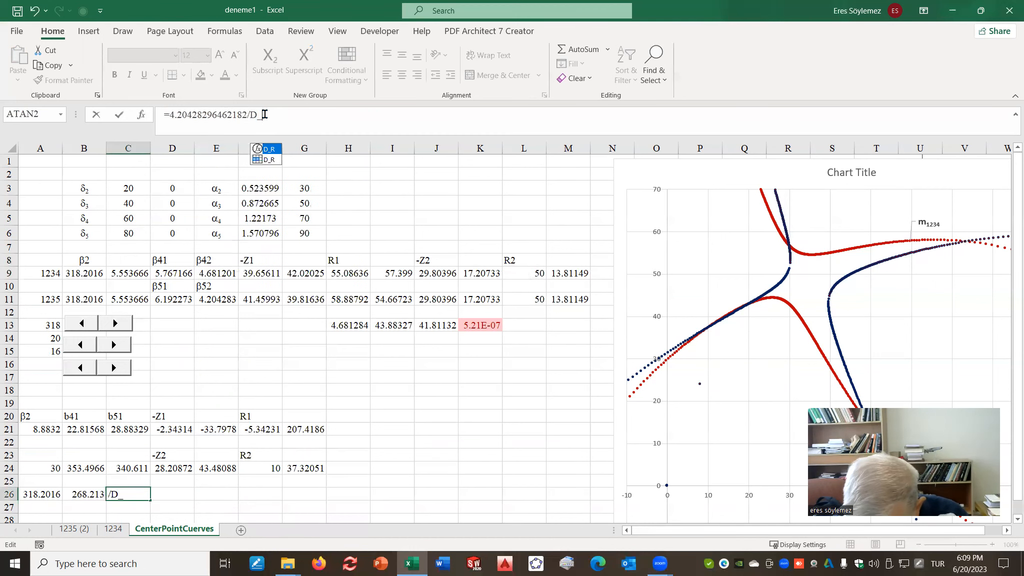
{"action": "key", "text": "Return"}
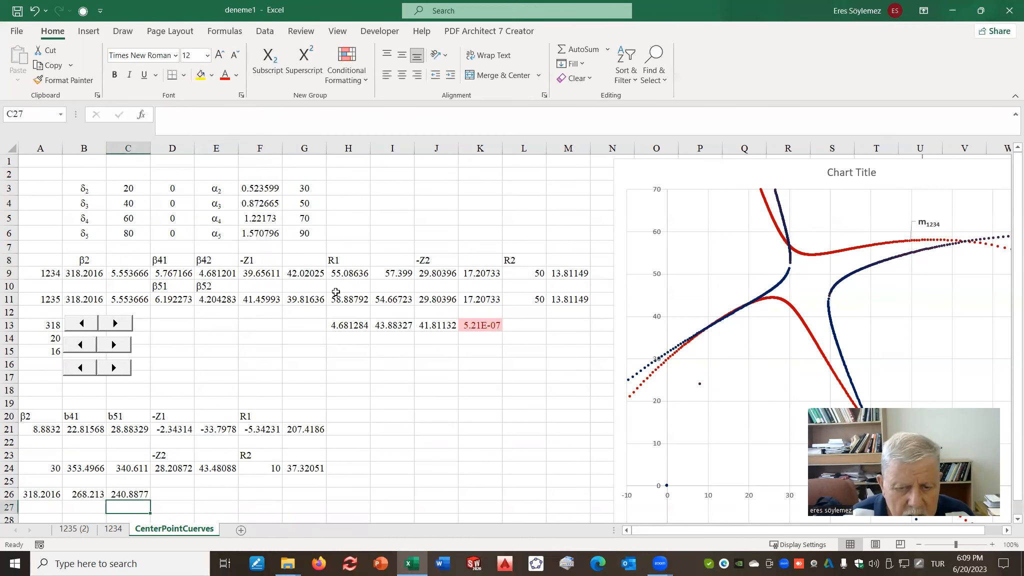
- Copy the 1234 -Z2 and R2 results from J9:M9 and paste them as values into D26:G26
{"action": "left_click_drag", "start_coordinate": [431, 274], "coordinate": [576, 271]}
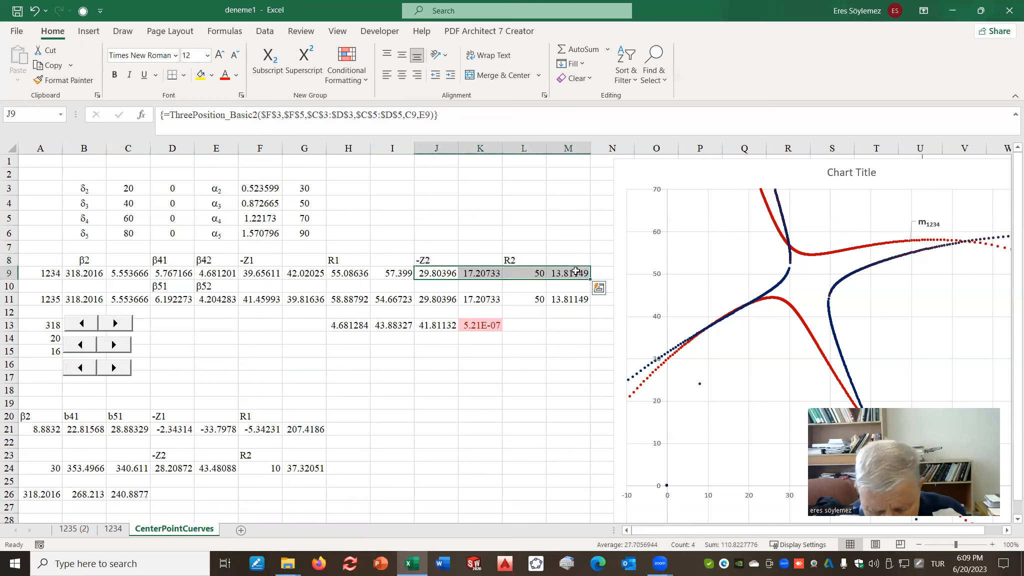
{"action": "key", "text": "ctrl+c"}
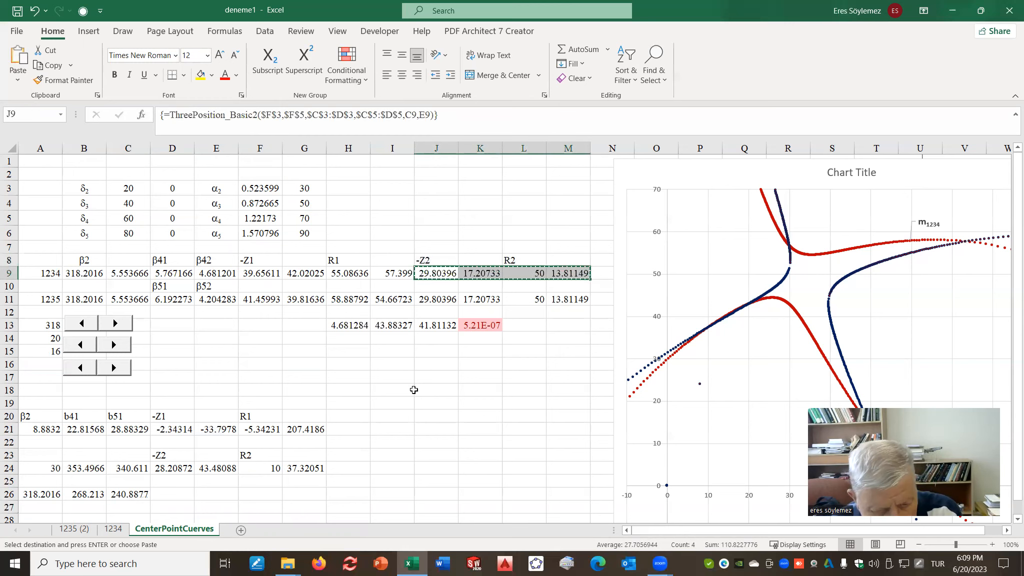
{"action": "left_click", "coordinate": [188, 496]}
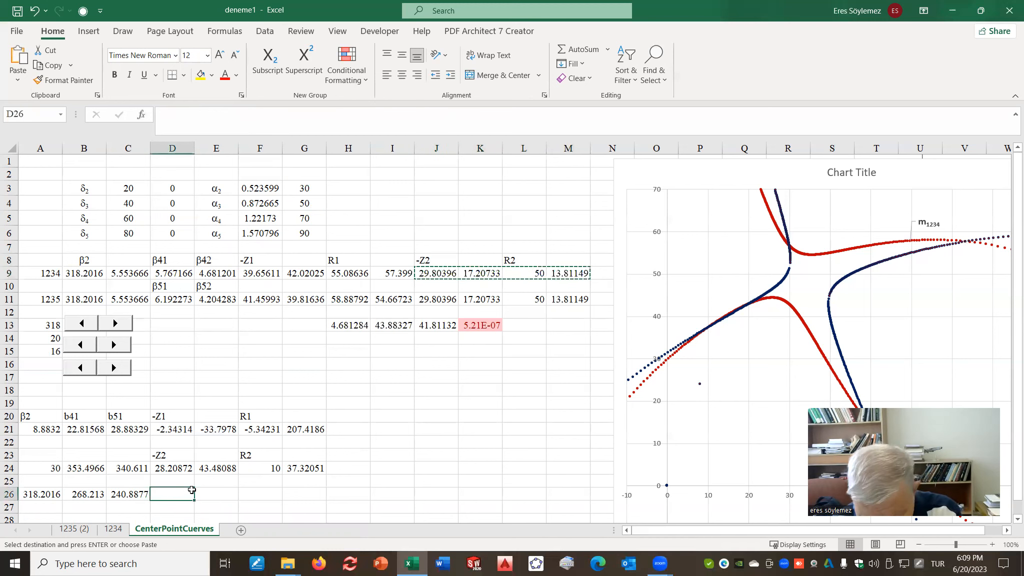
{"action": "key", "text": "ctrl+v"}
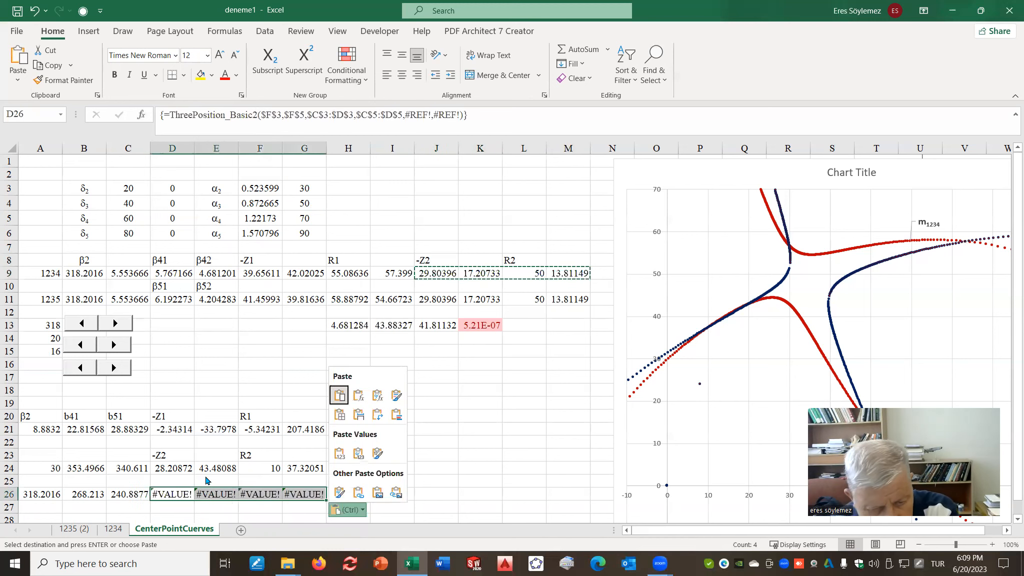
{"action": "right_click", "coordinate": [188, 496]}
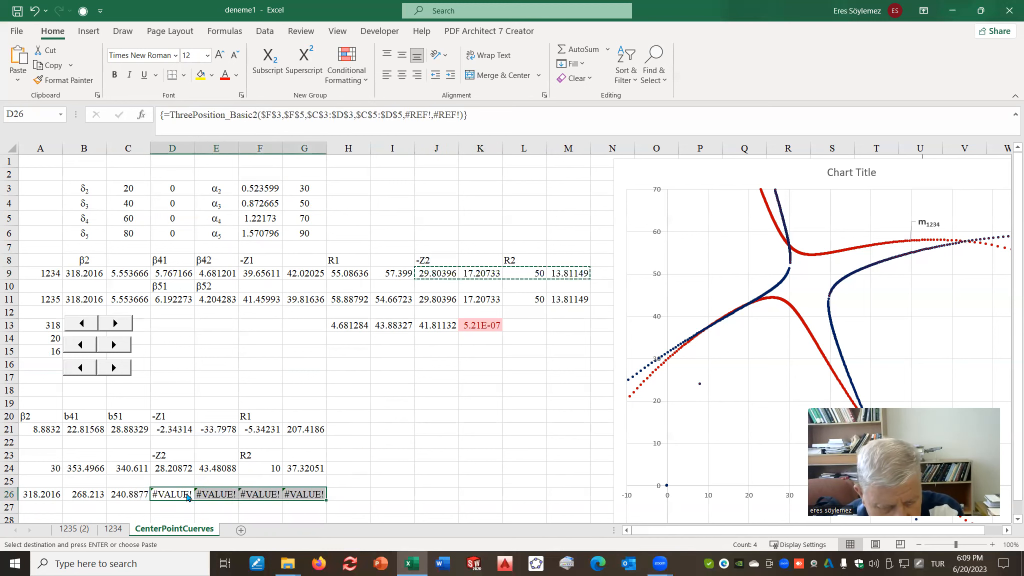
{"action": "left_click", "coordinate": [234, 220]}
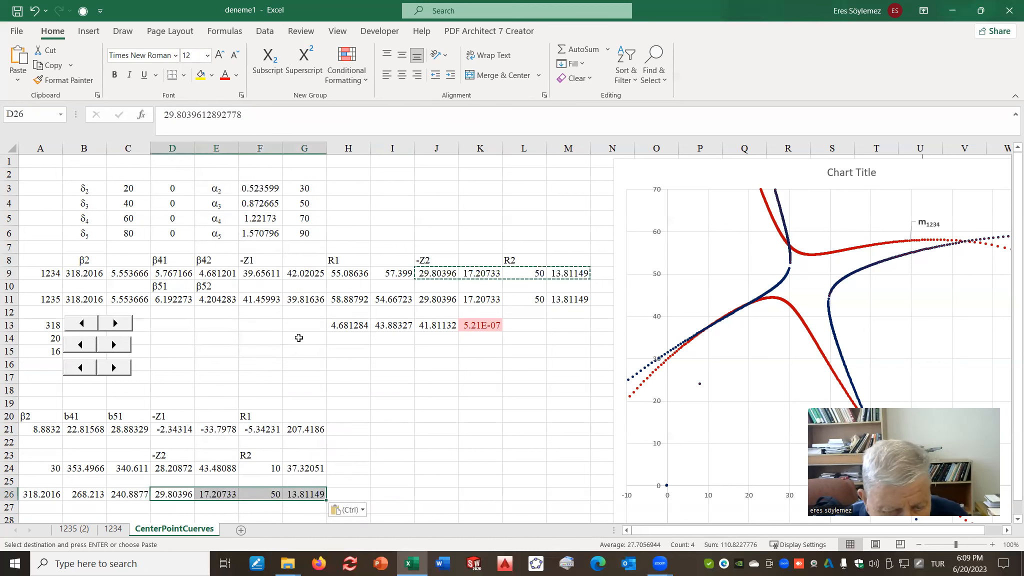
{"action": "left_click", "coordinate": [363, 481]}
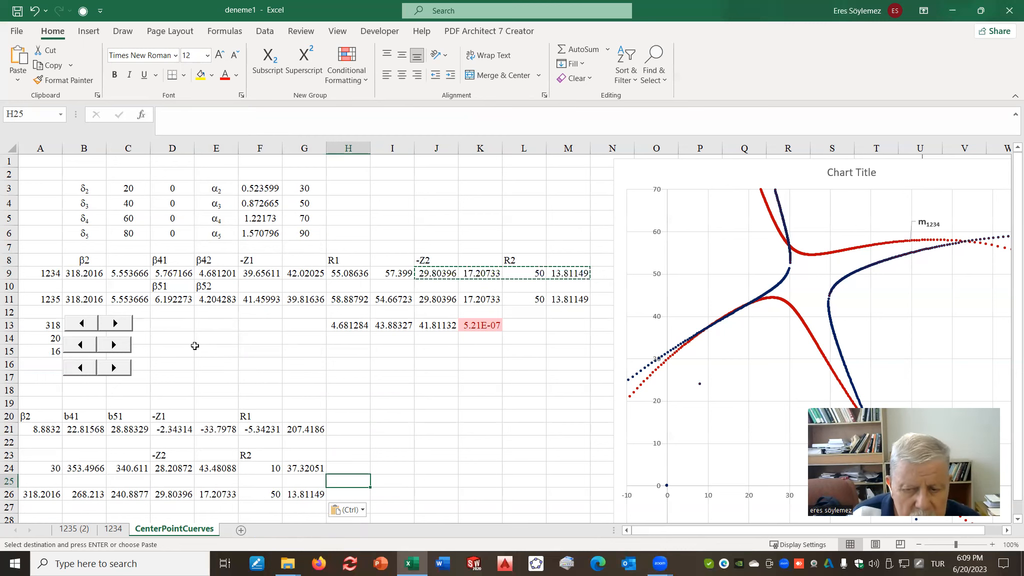
- Reset both fine β2 increments, in A14 and A15, to 0
{"action": "left_click", "coordinate": [81, 345]}
{"action": "left_click", "coordinate": [83, 346]}
{"action": "left_click", "coordinate": [80, 368]}
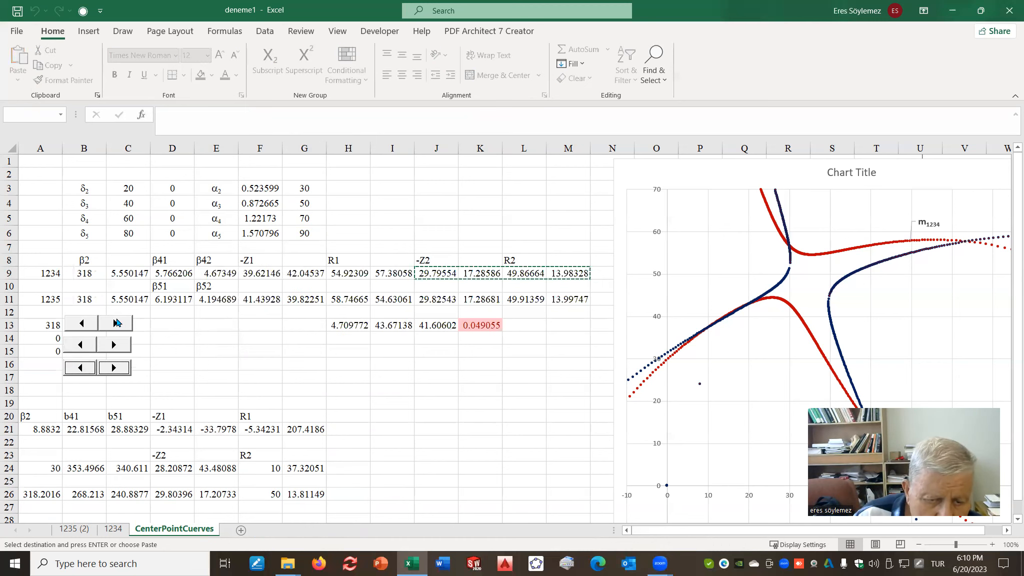
- Raise the whole-degree part of β2 in A13 to 332 while comparing the two curves' differences in row 13
{"action": "left_click", "coordinate": [116, 323]}
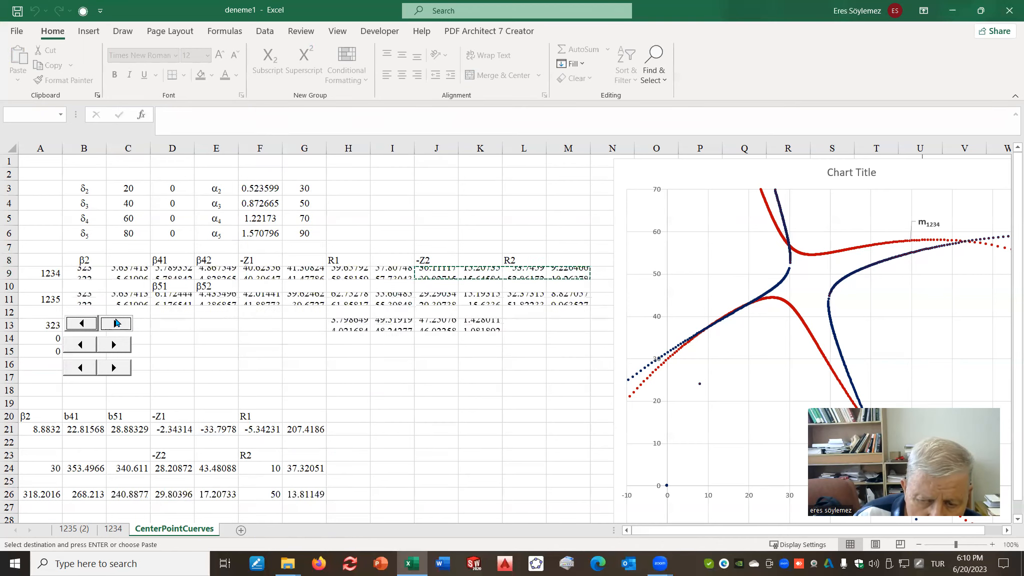
{"action": "left_click", "coordinate": [117, 323]}
{"action": "left_click", "coordinate": [116, 323]}
{"action": "left_click", "coordinate": [117, 322]}
{"action": "left_click", "coordinate": [116, 322]}
{"action": "left_click", "coordinate": [116, 323]}
{"action": "left_click", "coordinate": [116, 322]}
{"action": "left_click", "coordinate": [116, 322]}
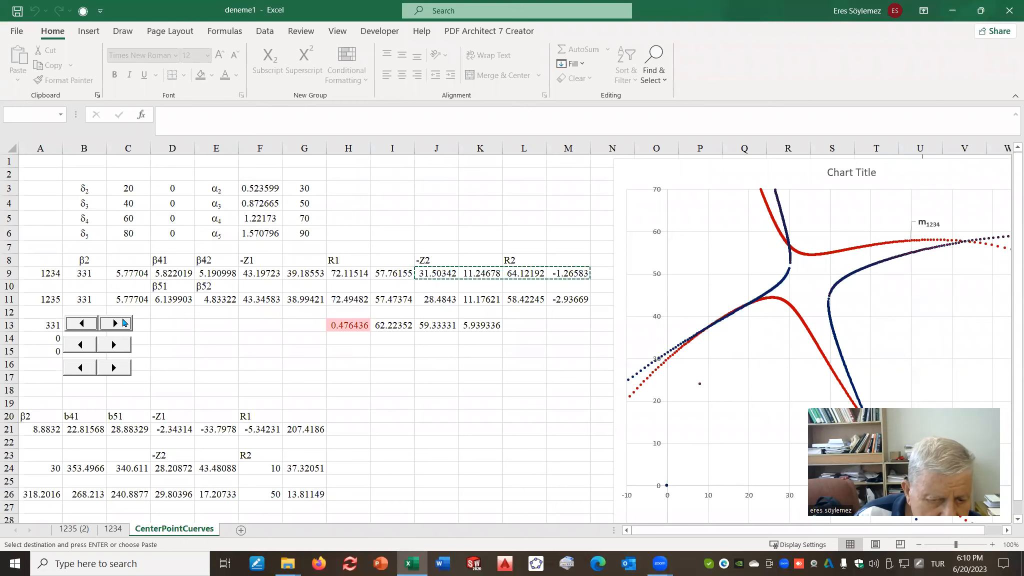
{"action": "left_click", "coordinate": [116, 323]}
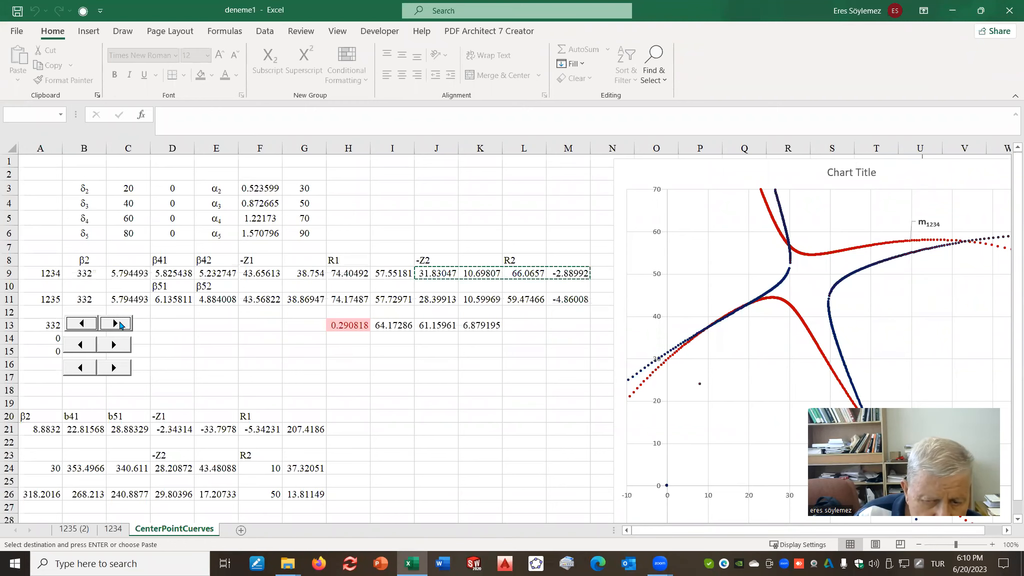
{"action": "left_click", "coordinate": [116, 322]}
{"action": "left_click", "coordinate": [92, 324]}
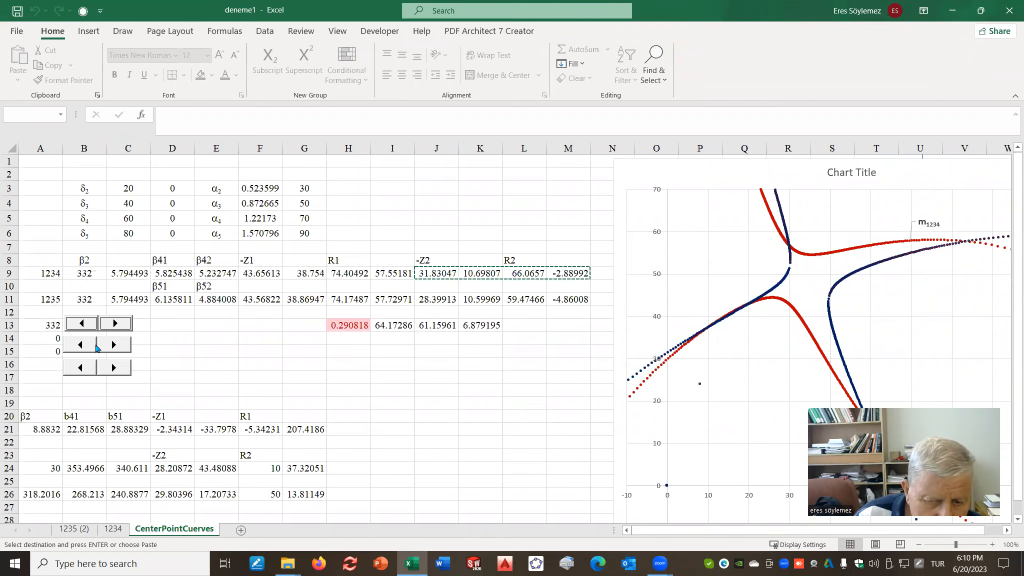
- Test β2 values just above 332 with the hundredths increment in A14, and lower the whole-degree part in A13 to 331
{"action": "left_click", "coordinate": [115, 345]}
{"action": "left_click", "coordinate": [115, 345]}
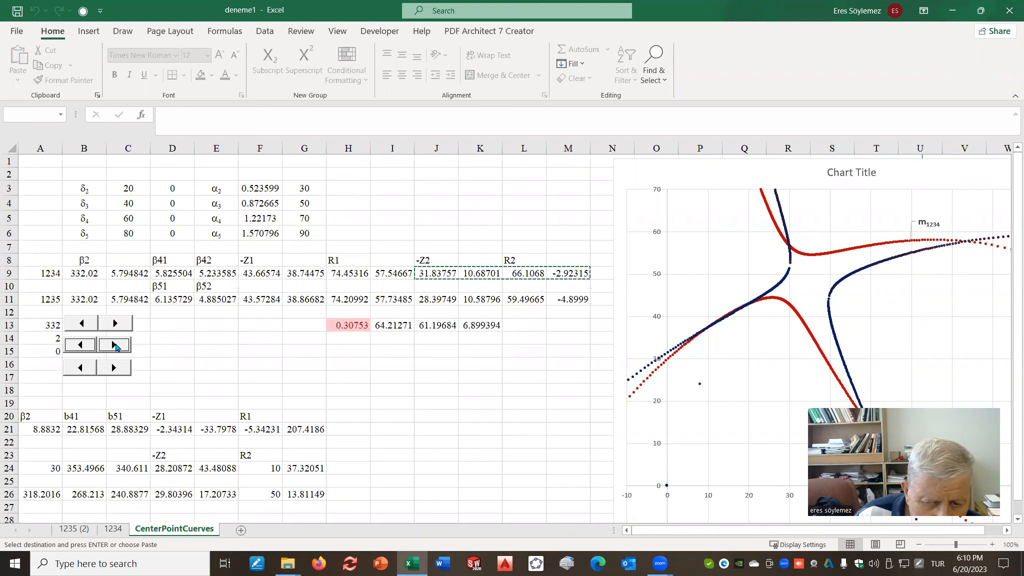
{"action": "left_click", "coordinate": [93, 345]}
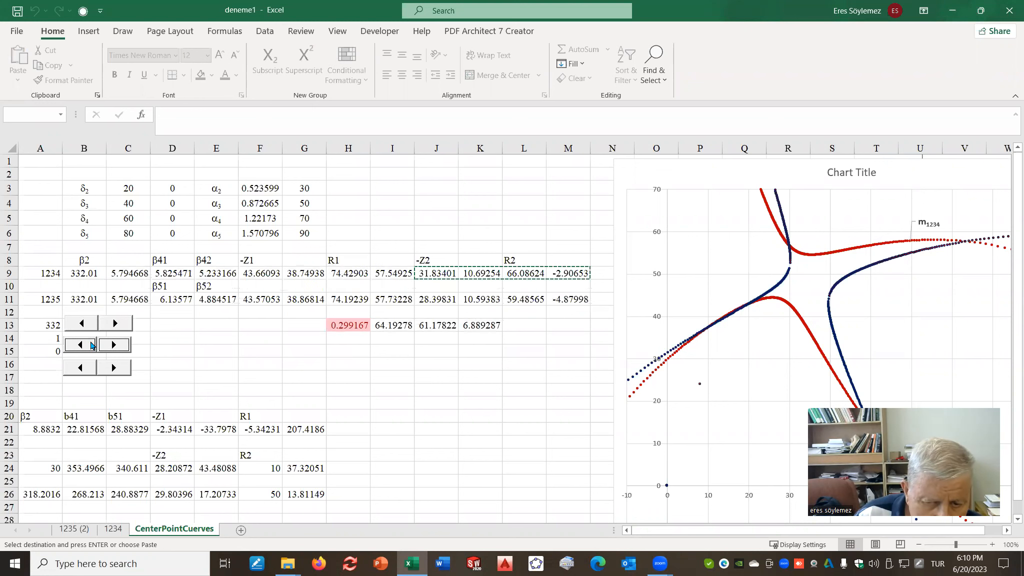
{"action": "left_click", "coordinate": [83, 324]}
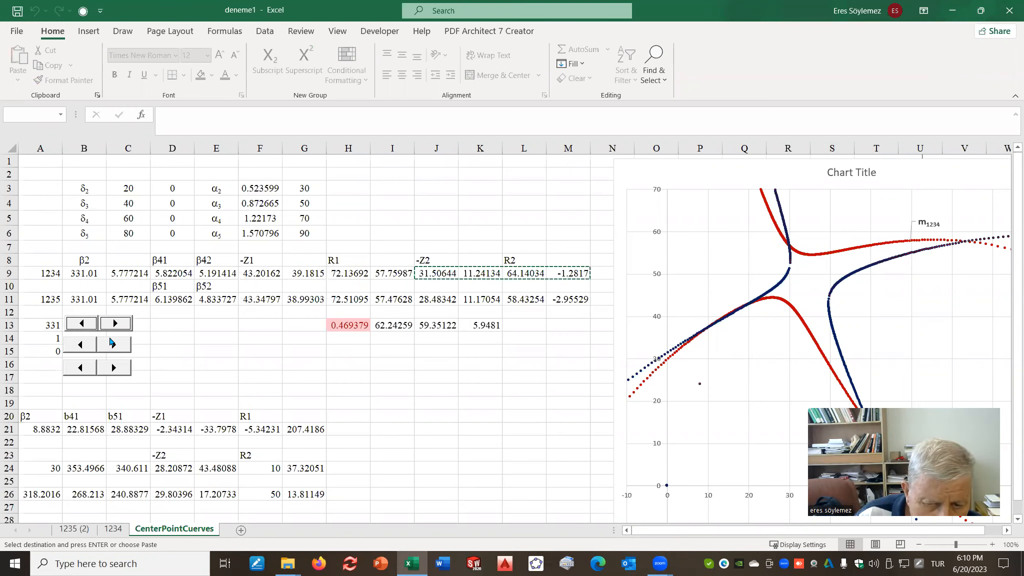
- Raise the hundredths increment of β2 in A14 to 64 to minimise the difference in H13
{"action": "left_click", "coordinate": [112, 344]}
{"action": "left_click", "coordinate": [113, 345]}
{"action": "left_click", "coordinate": [114, 345]}
{"action": "left_click", "coordinate": [115, 345]}
{"action": "left_click", "coordinate": [115, 345]}
{"action": "left_click", "coordinate": [115, 345]}
{"action": "left_click", "coordinate": [115, 346]}
{"action": "left_click", "coordinate": [116, 346]}
{"action": "left_click", "coordinate": [116, 346]}
{"action": "left_click", "coordinate": [116, 346]}
{"action": "left_click", "coordinate": [115, 346]}
{"action": "left_click", "coordinate": [116, 346]}
{"action": "left_click", "coordinate": [116, 346]}
{"action": "left_click", "coordinate": [115, 347]}
{"action": "left_click", "coordinate": [116, 346]}
{"action": "left_click", "coordinate": [116, 346]}
{"action": "left_click", "coordinate": [116, 346]}
{"action": "left_click", "coordinate": [116, 346]}
{"action": "left_click", "coordinate": [116, 346]}
{"action": "left_click", "coordinate": [116, 346]}
{"action": "left_click", "coordinate": [116, 346]}
{"action": "left_click", "coordinate": [115, 346]}
{"action": "left_click", "coordinate": [115, 346]}
{"action": "left_click", "coordinate": [115, 346]}
{"action": "left_click", "coordinate": [115, 346]}
{"action": "left_click", "coordinate": [116, 346]}
{"action": "left_click", "coordinate": [116, 346]}
{"action": "left_click", "coordinate": [116, 346]}
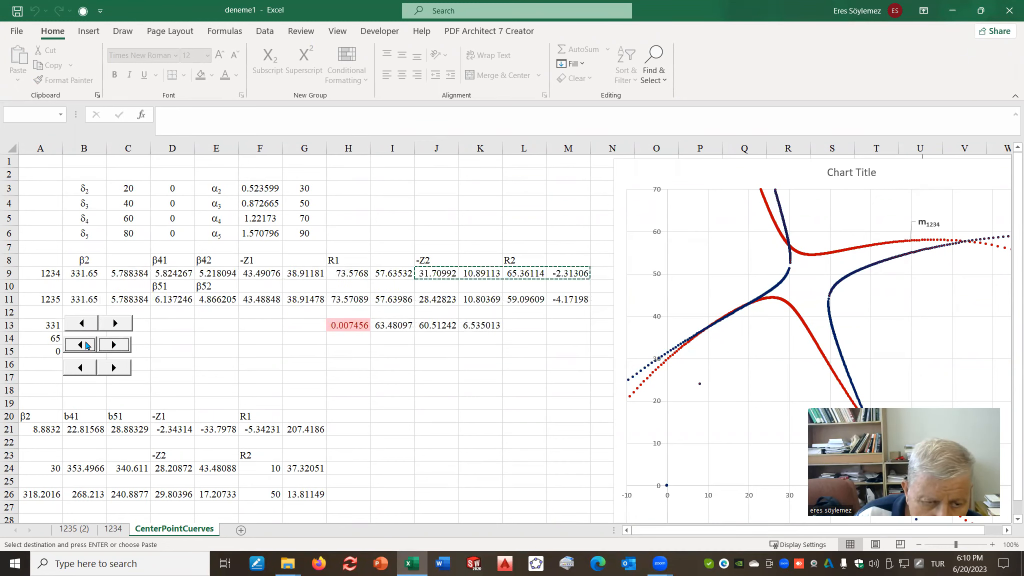
{"action": "left_click", "coordinate": [85, 346]}
- Fine-tune the ten-thousandths increment of β2 in A15 to 5 to bring the H13 difference closest to zero
{"action": "left_click", "coordinate": [114, 368]}
{"action": "left_click", "coordinate": [115, 368]}
{"action": "left_click", "coordinate": [115, 368]}
{"action": "left_click", "coordinate": [115, 368]}
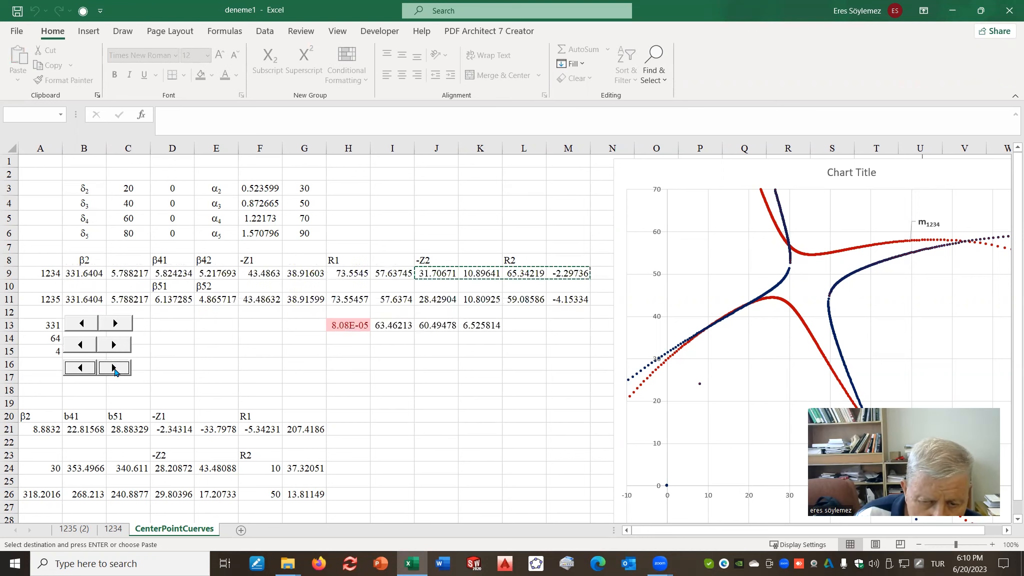
{"action": "left_click", "coordinate": [114, 368]}
{"action": "left_click", "coordinate": [115, 369]}
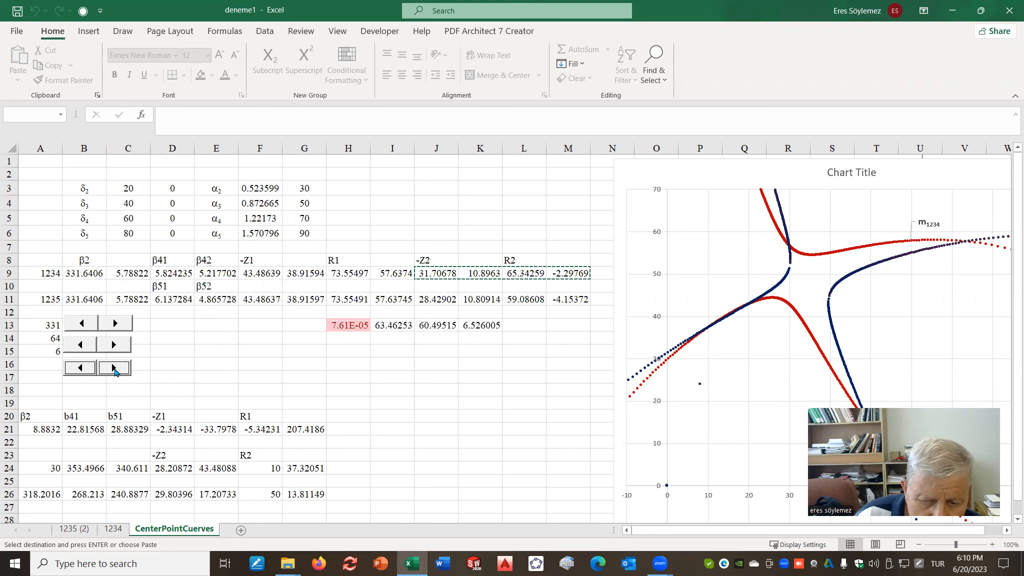
{"action": "left_click", "coordinate": [84, 371]}
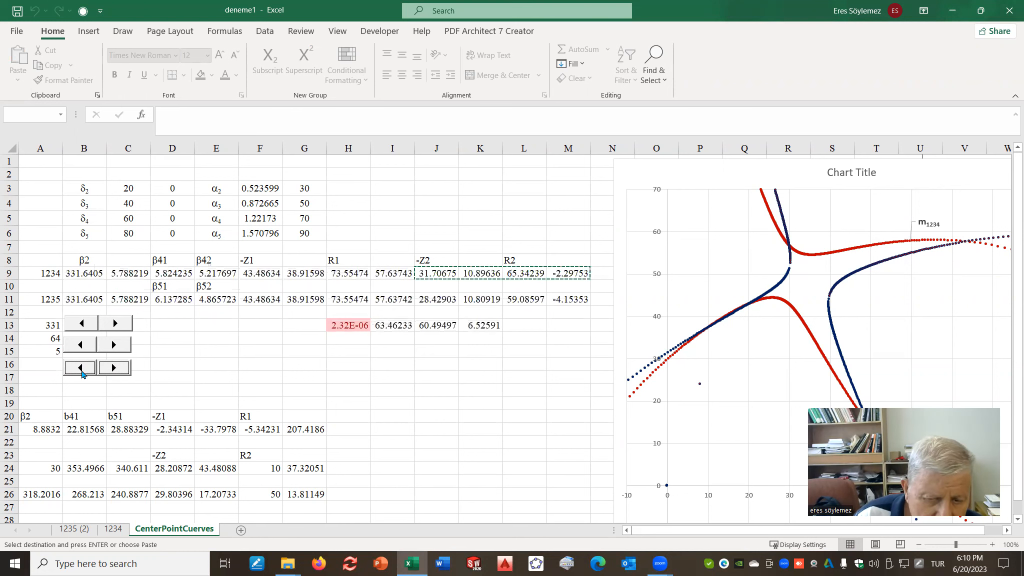
{"action": "left_click", "coordinate": [403, 391]}
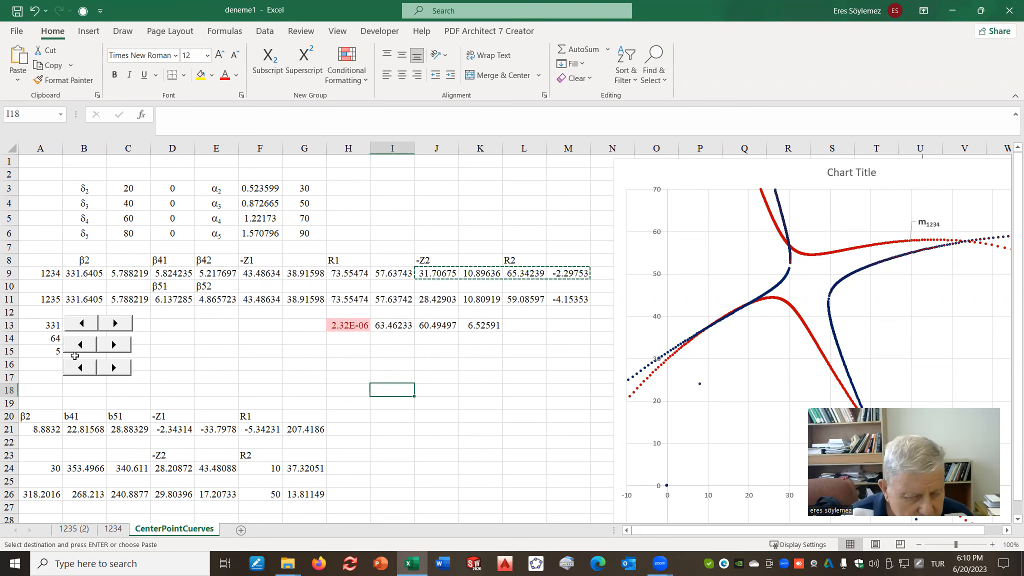
- Copy the β2 solution from B9 and paste it as a value into A28
{"action": "left_click", "coordinate": [89, 274]}
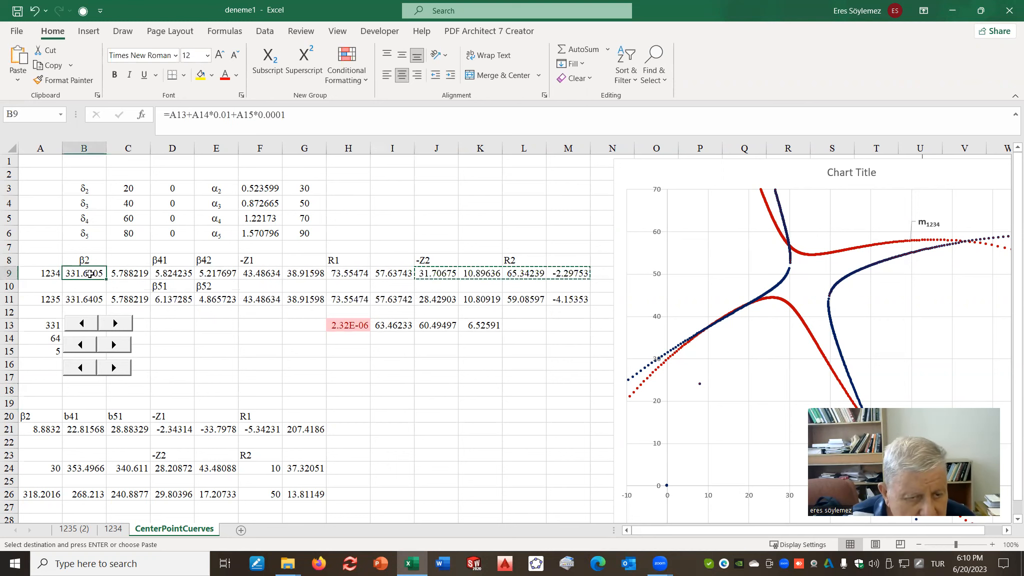
{"action": "right_click", "coordinate": [89, 274]}
{"action": "left_click", "coordinate": [122, 239]}
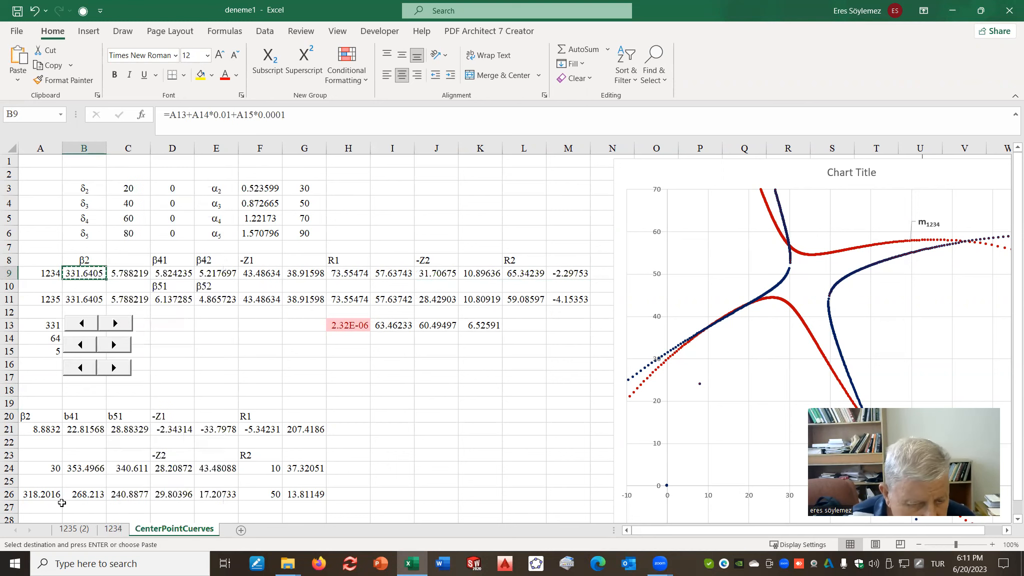
{"action": "left_click", "coordinate": [44, 507]}
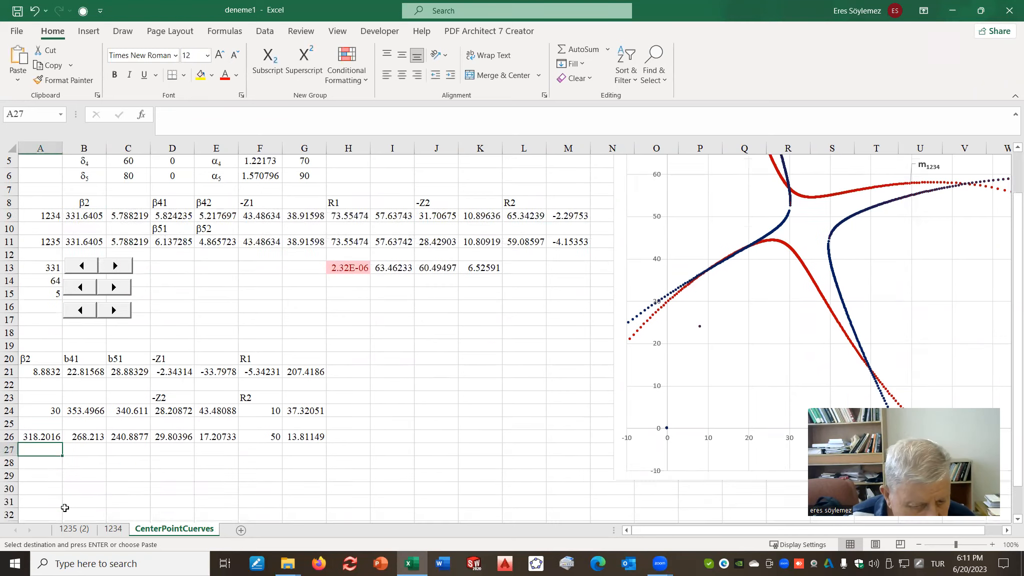
{"action": "scroll", "coordinate": [60, 506], "scroll_direction": "down", "scroll_amount": 3}
{"action": "left_click", "coordinate": [49, 395]}
{"action": "right_click", "coordinate": [48, 395]}
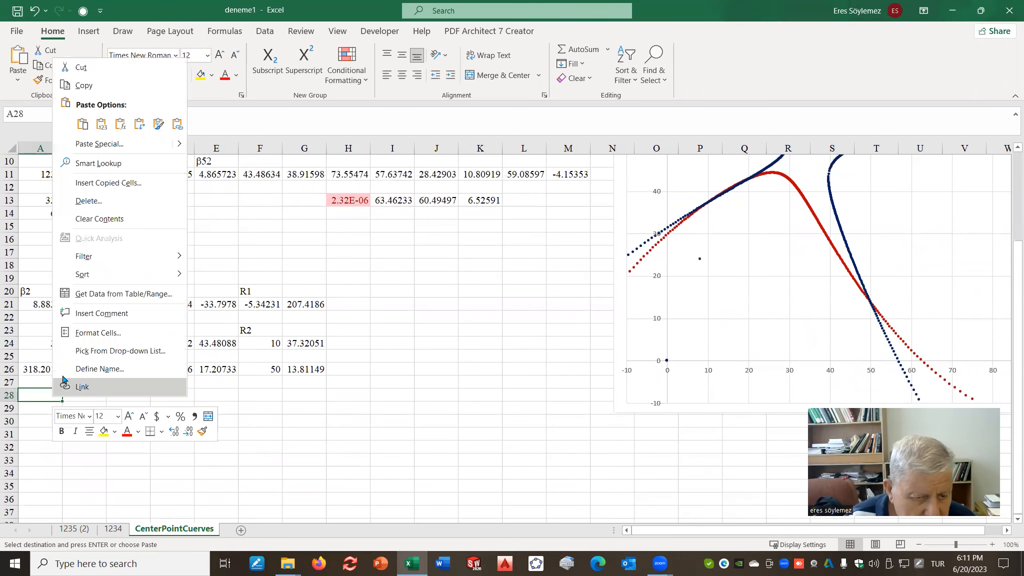
{"action": "left_click", "coordinate": [98, 124]}
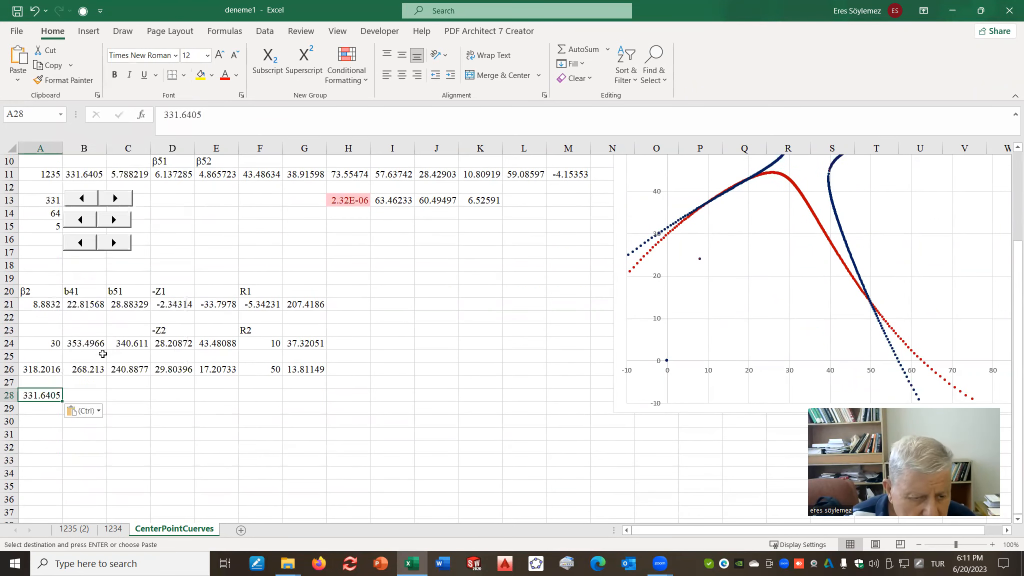
- Copy the 1234 β41 result from D9 and paste it as a value into B28
{"action": "left_click", "coordinate": [92, 393]}
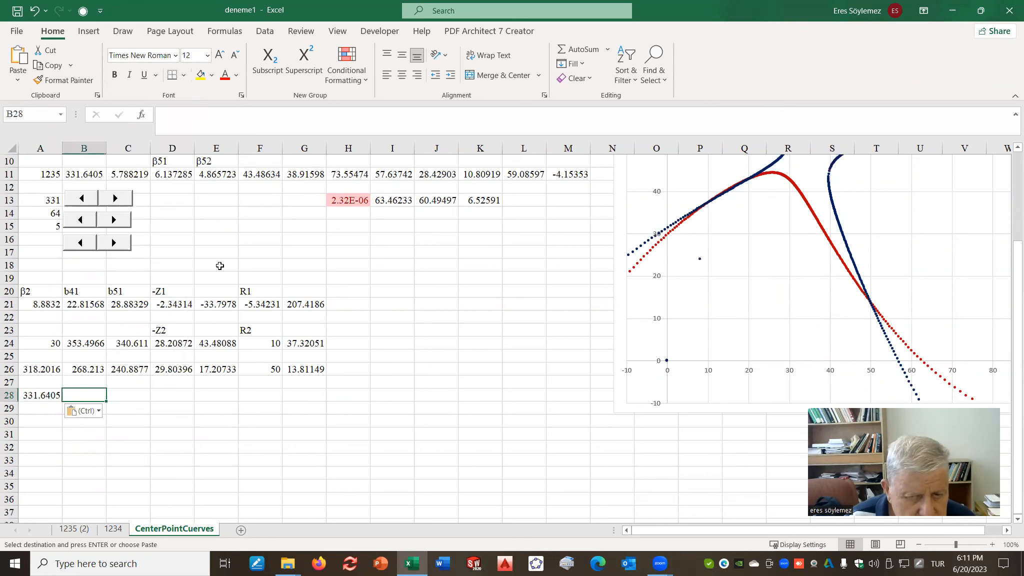
{"action": "scroll", "coordinate": [178, 278], "scroll_direction": "up", "scroll_amount": 3}
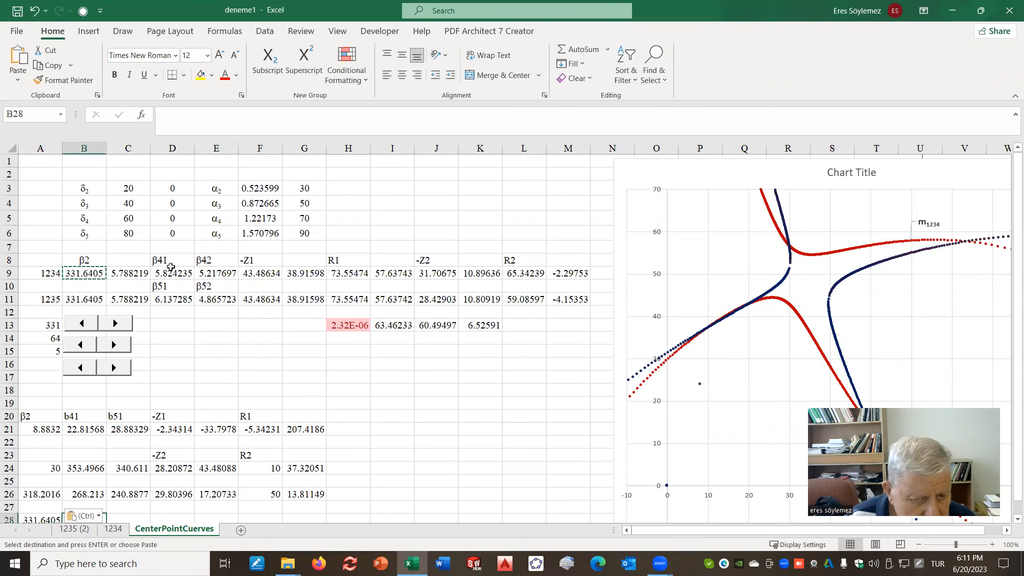
{"action": "left_click", "coordinate": [171, 274]}
{"action": "right_click", "coordinate": [175, 275]}
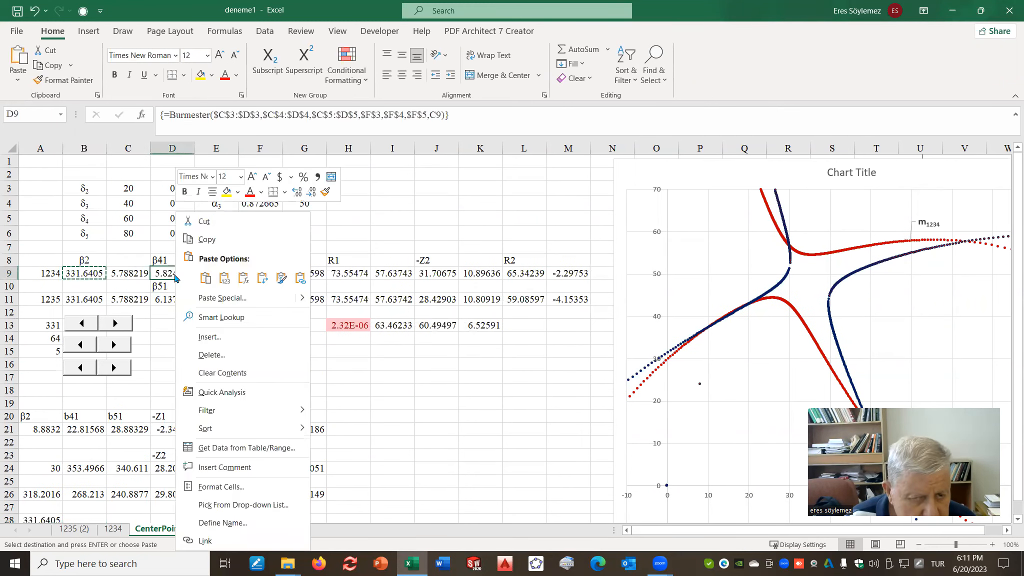
{"action": "left_click", "coordinate": [209, 221]}
{"action": "scroll", "coordinate": [129, 431], "scroll_direction": "down", "scroll_amount": 3}
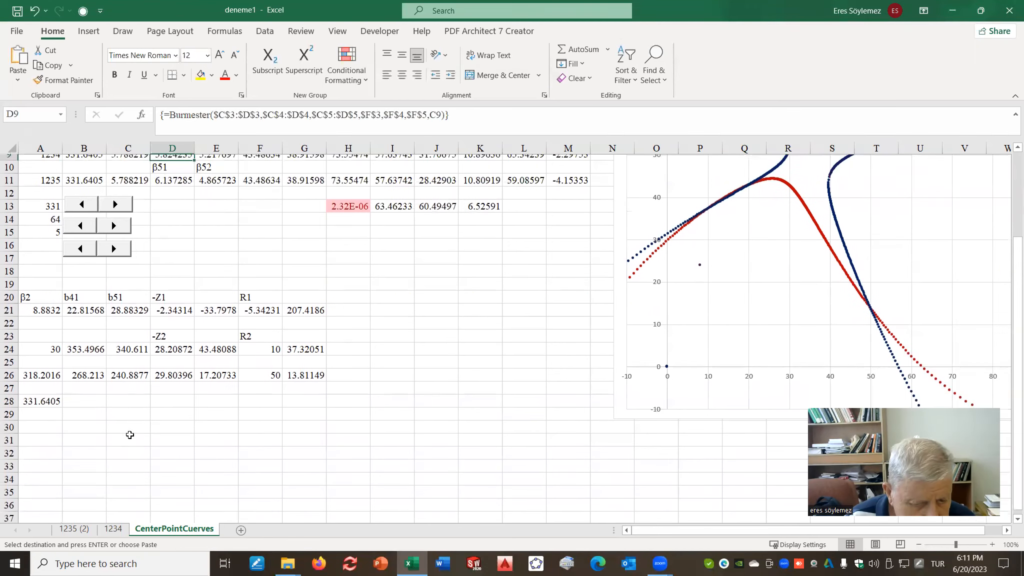
{"action": "left_click", "coordinate": [90, 394]}
{"action": "right_click", "coordinate": [96, 395]}
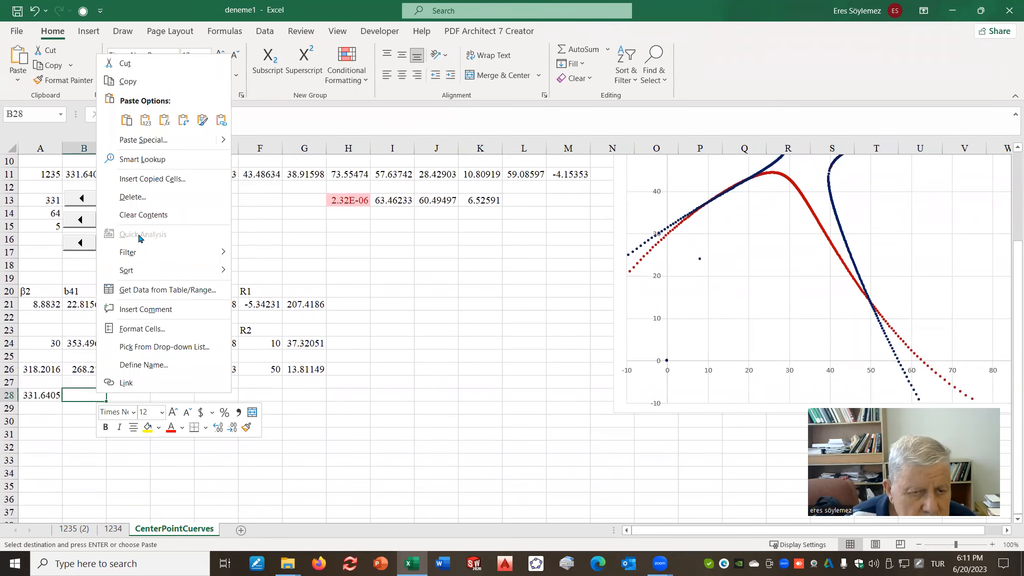
{"action": "left_click", "coordinate": [146, 126]}
- Copy the 1235 β51 result from D11 and paste it as a value into C28
{"action": "scroll", "coordinate": [173, 339], "scroll_direction": "up", "scroll_amount": 3}
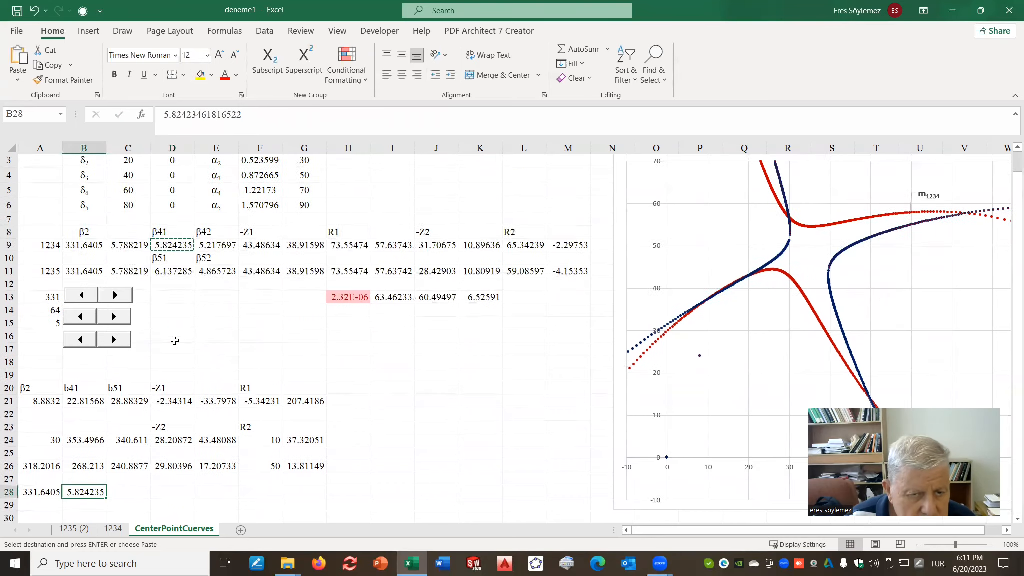
{"action": "left_click", "coordinate": [185, 300]}
{"action": "right_click", "coordinate": [186, 300]}
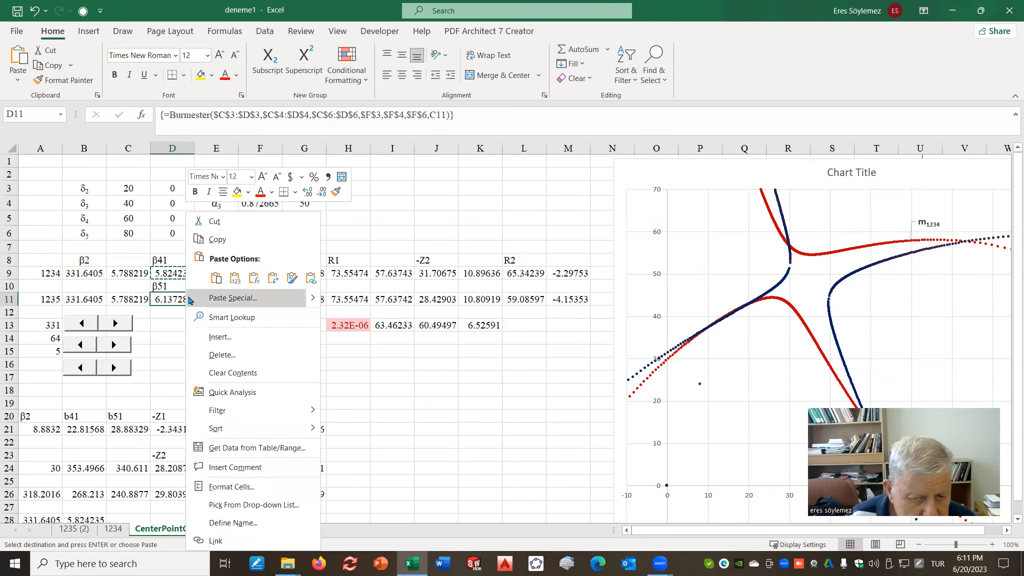
{"action": "left_click", "coordinate": [217, 240]}
{"action": "scroll", "coordinate": [176, 360], "scroll_direction": "down", "scroll_amount": 6}
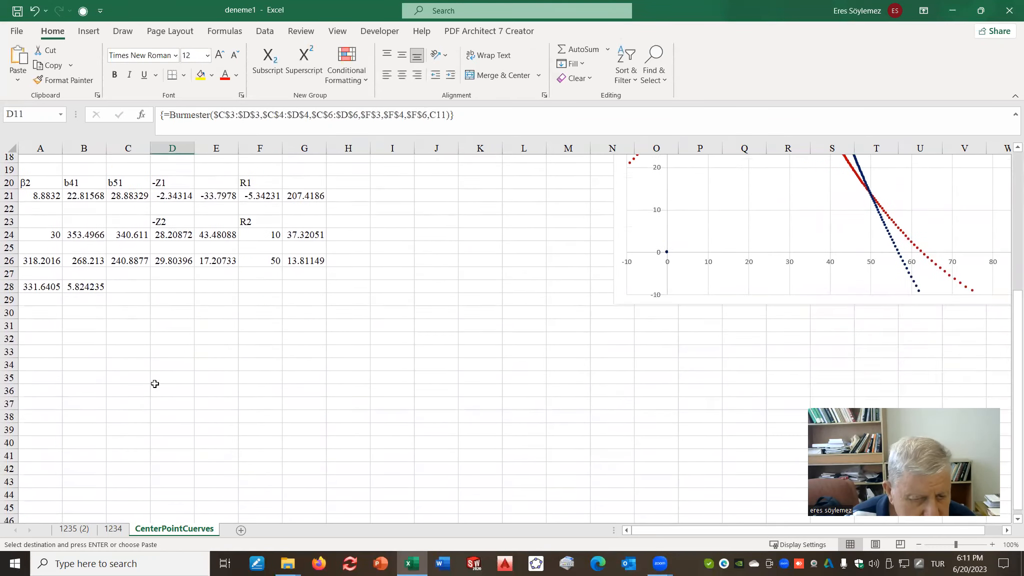
{"action": "left_click", "coordinate": [134, 278]}
{"action": "right_click", "coordinate": [135, 278]}
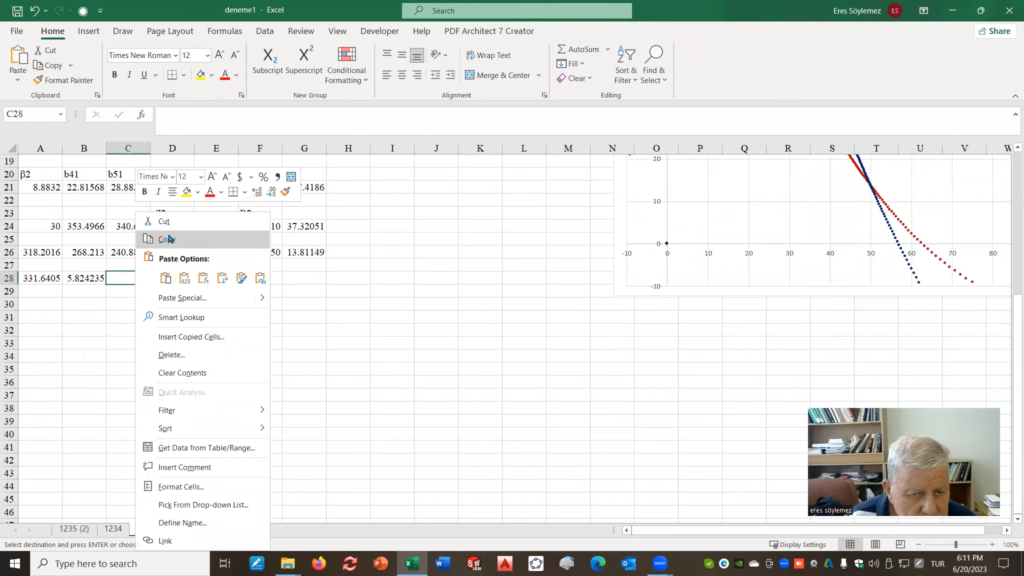
{"action": "left_click", "coordinate": [184, 279]}
- Convert the β41 value in B28 to degrees by turning it into a formula divided by D_R
{"action": "left_click", "coordinate": [89, 279]}
{"action": "left_click", "coordinate": [164, 115]}
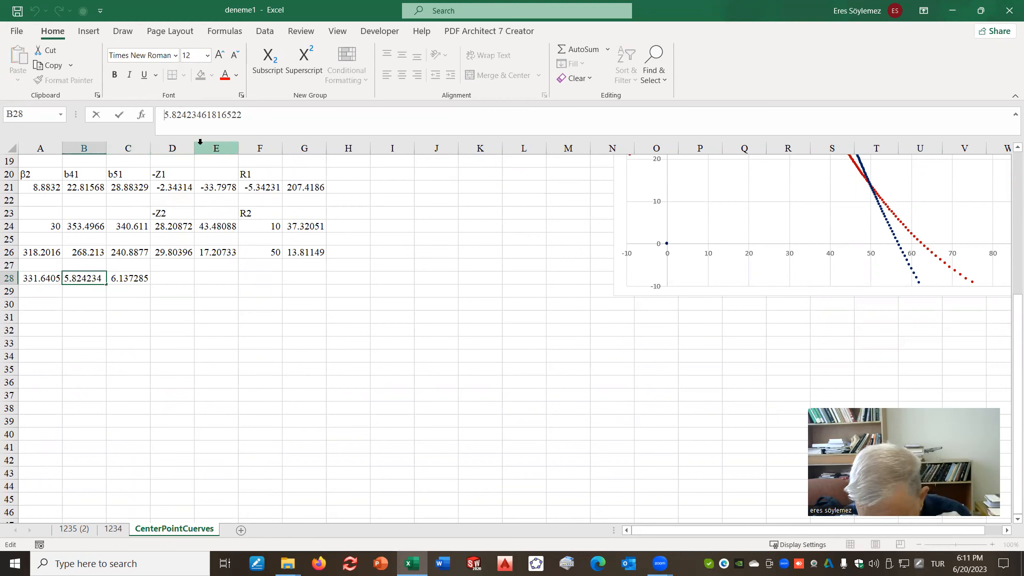
{"action": "type", "text": "="}
{"action": "left_click", "coordinate": [253, 114]}
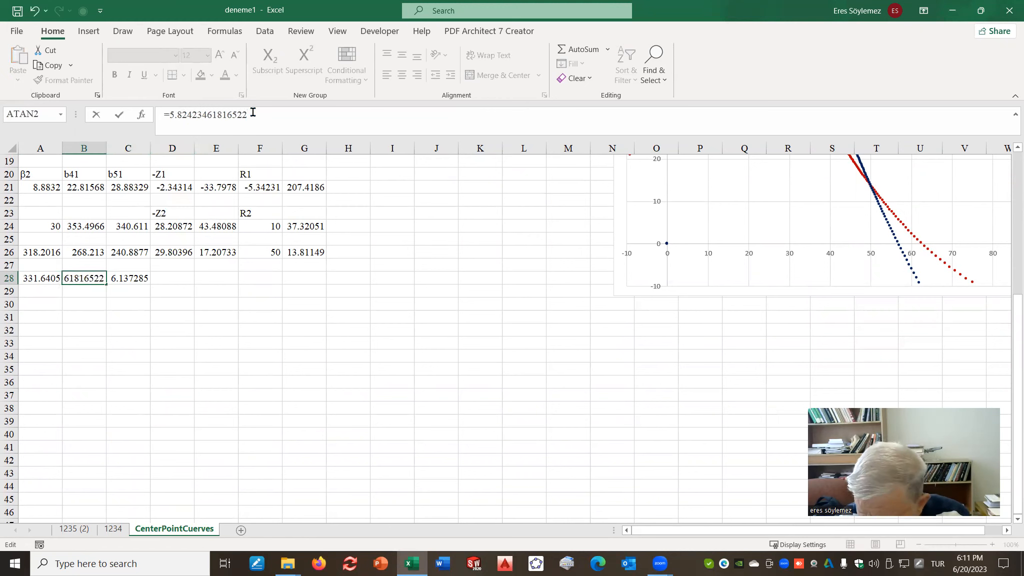
{"action": "type", "text": "/D"}
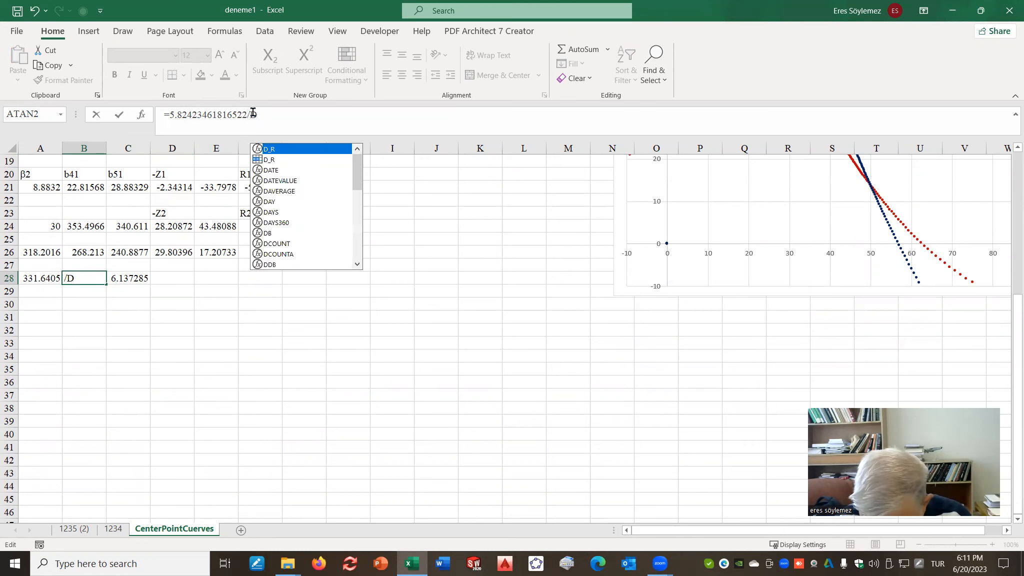
{"action": "type", "text": "_R"}
{"action": "key", "text": "Return"}
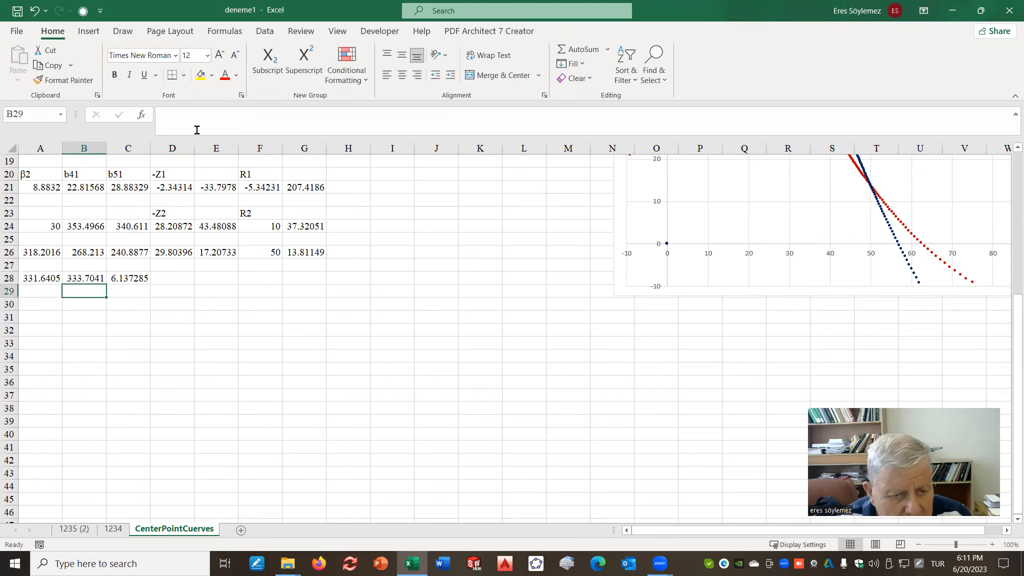
- Convert the β51 value in C28 to degrees by turning it into a formula divided by D_R
{"action": "left_click", "coordinate": [135, 278]}
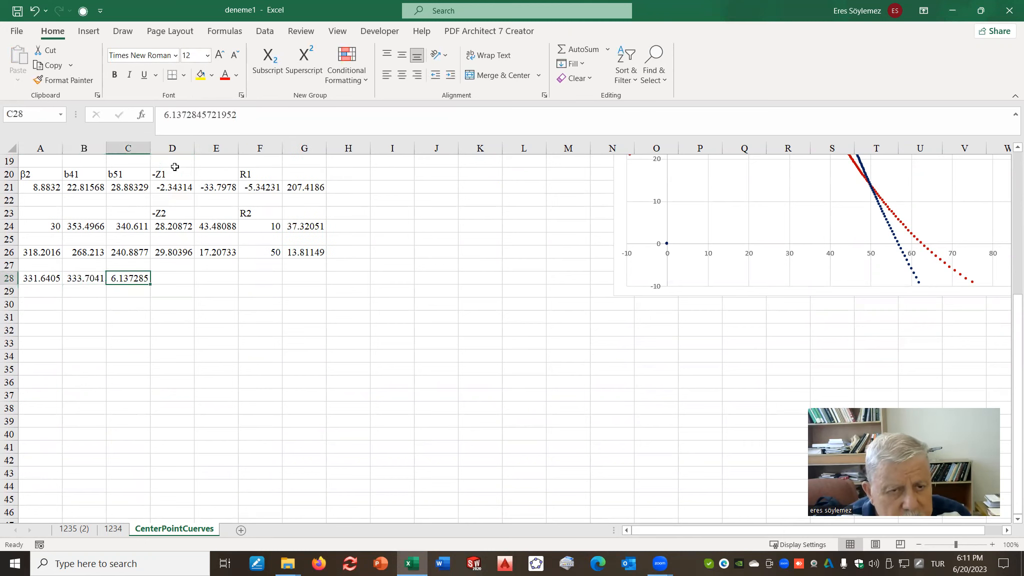
{"action": "left_click", "coordinate": [161, 115]}
{"action": "type", "text": "="}
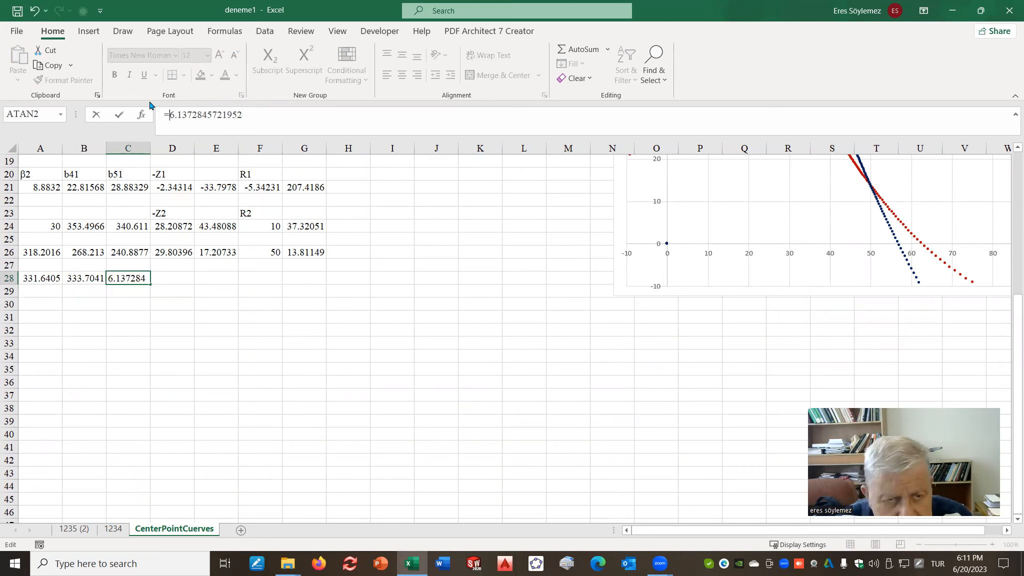
{"action": "left_click", "coordinate": [247, 114]}
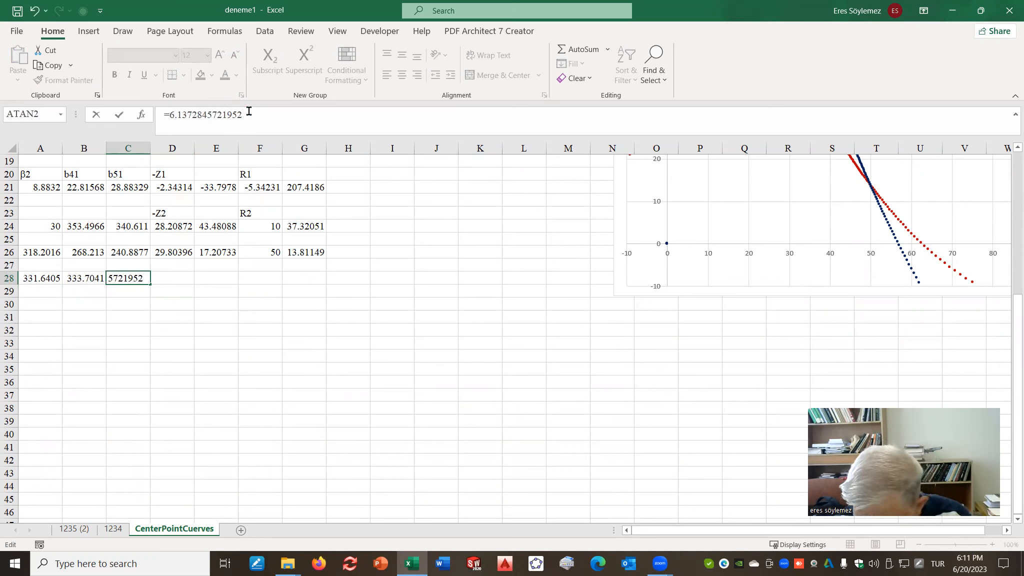
{"action": "type", "text": "/D_R"}
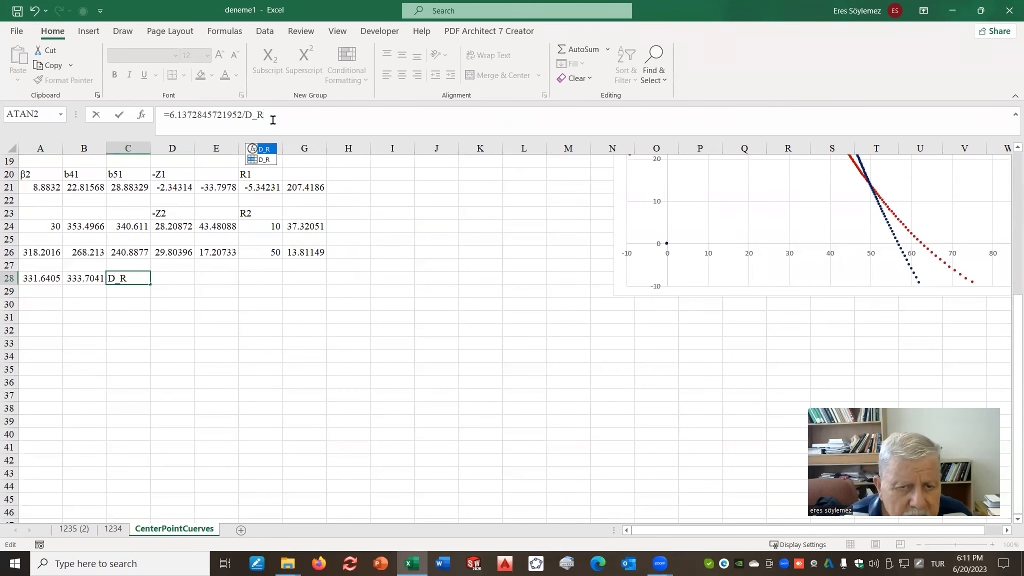
{"action": "left_click", "coordinate": [278, 118]}
{"action": "type", "text": "R"}
{"action": "key", "text": "Return"}
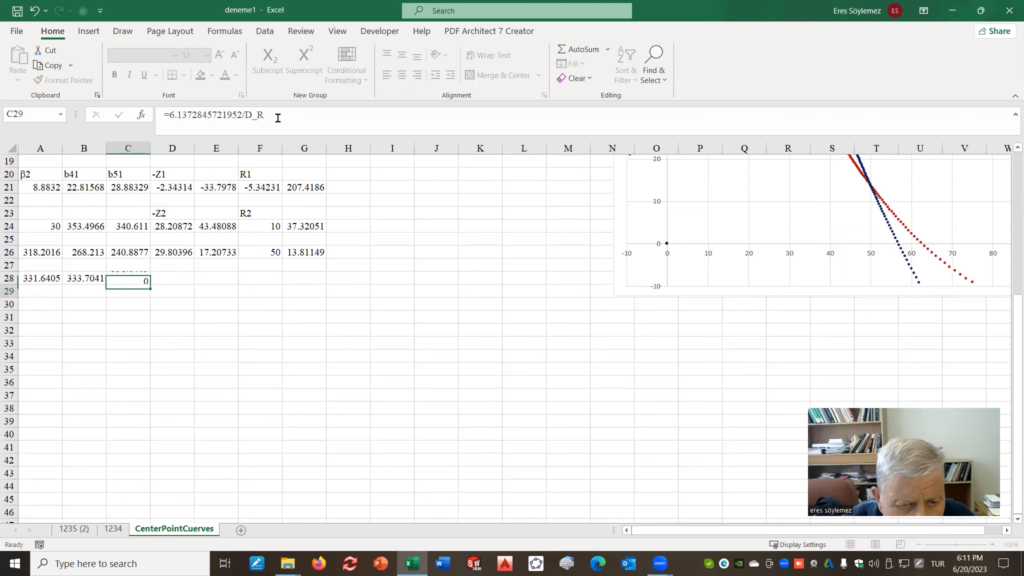
- Copy the 1234 -Z1 and R1 results from F9:I9 as values and place them in D28:G28
{"action": "scroll", "coordinate": [483, 355], "scroll_direction": "up", "scroll_amount": 6}
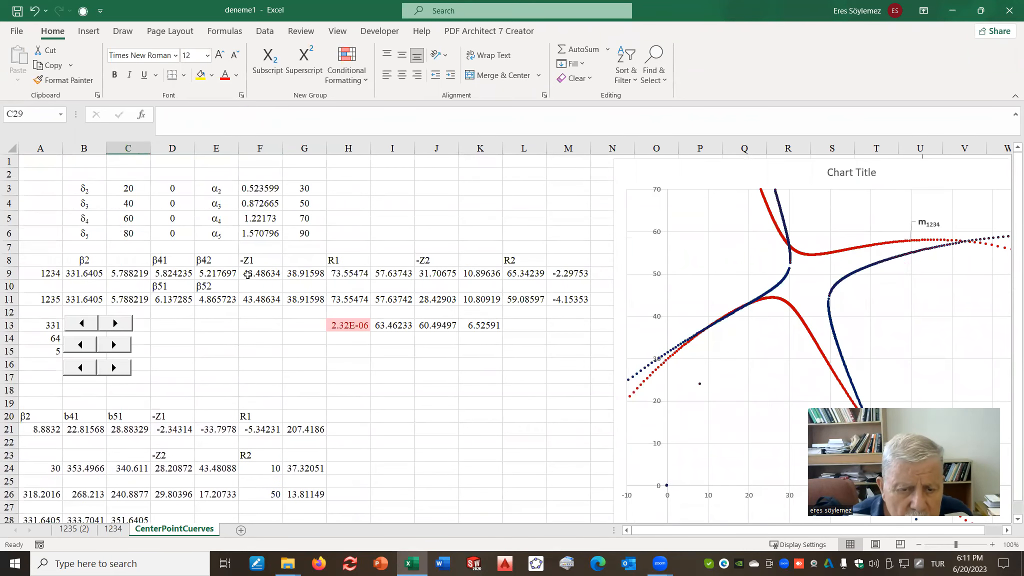
{"action": "left_click_drag", "start_coordinate": [248, 274], "coordinate": [390, 273]}
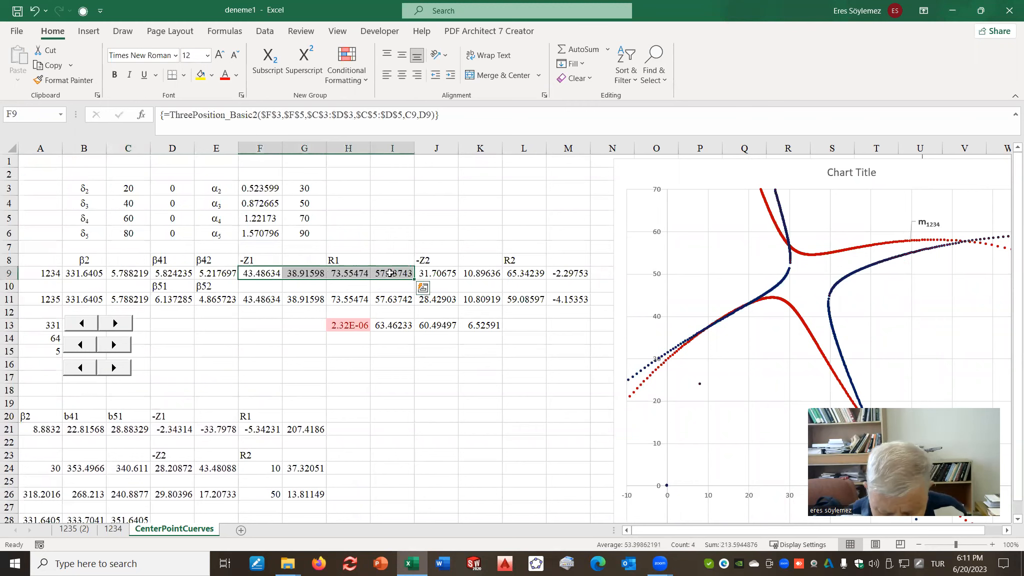
{"action": "key", "text": "ctrl+c"}
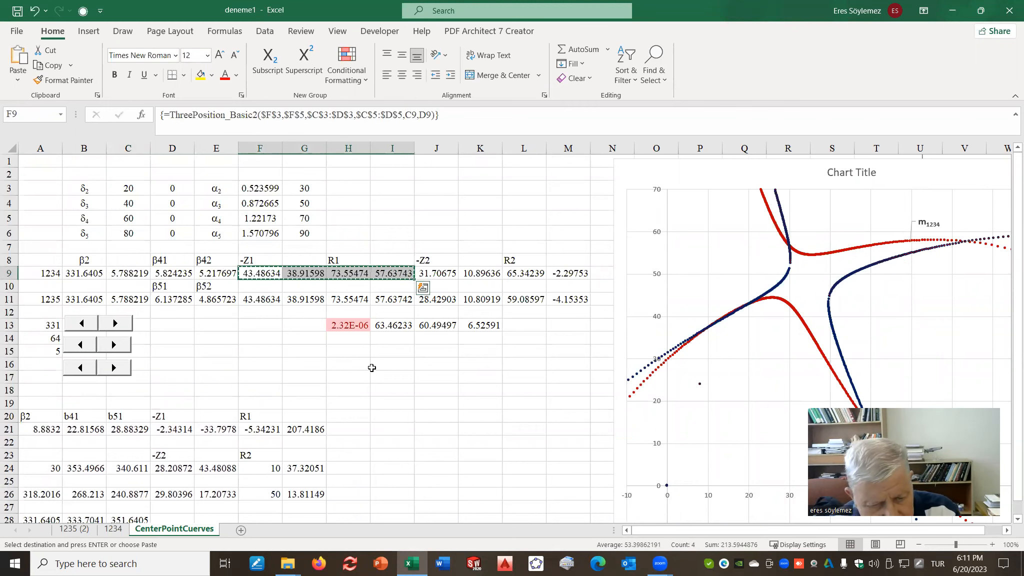
{"action": "scroll", "coordinate": [360, 350], "scroll_direction": "down", "scroll_amount": 3}
{"action": "left_click", "coordinate": [172, 396]}
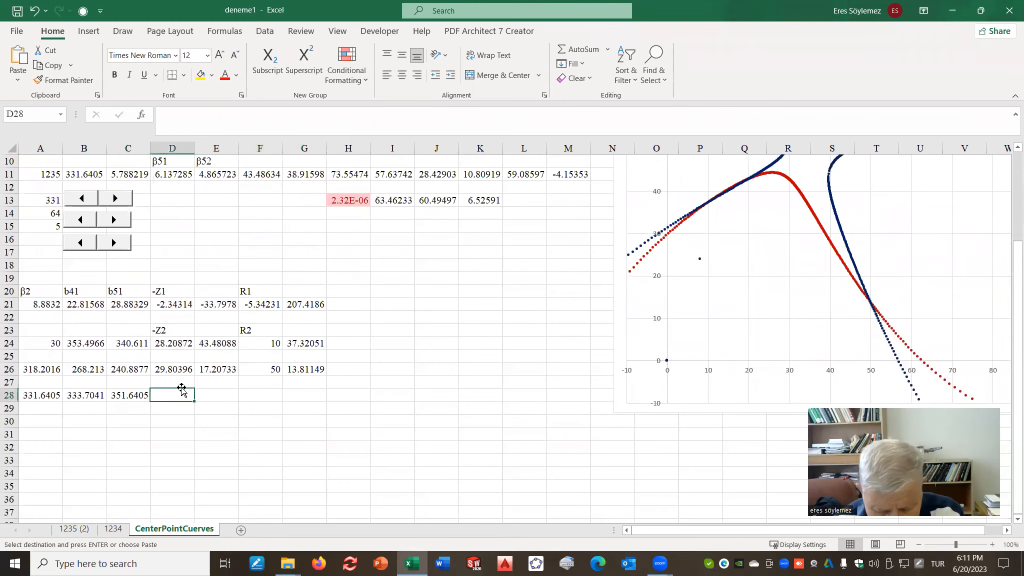
{"action": "right_click", "coordinate": [188, 384]}
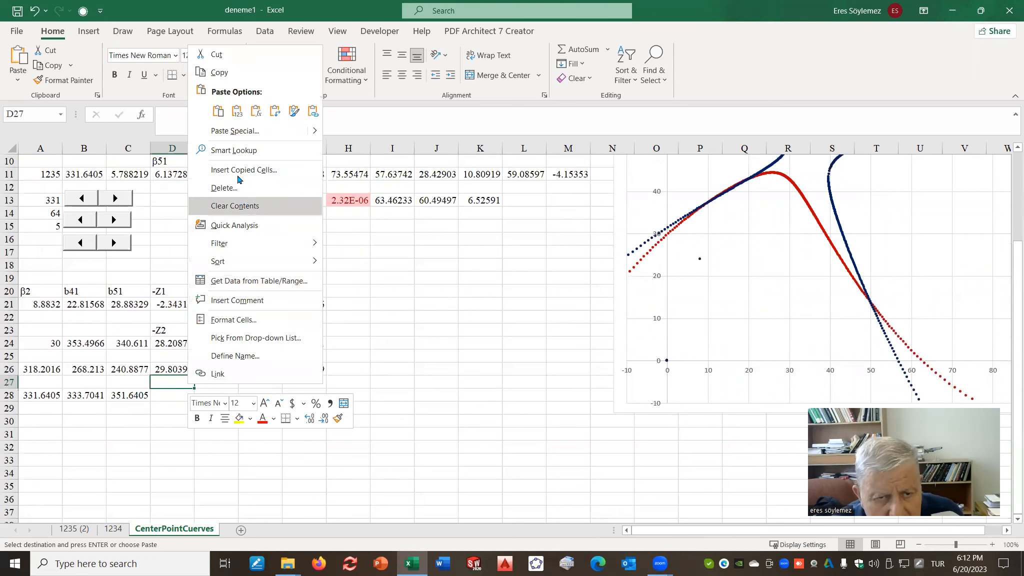
{"action": "left_click", "coordinate": [236, 111]}
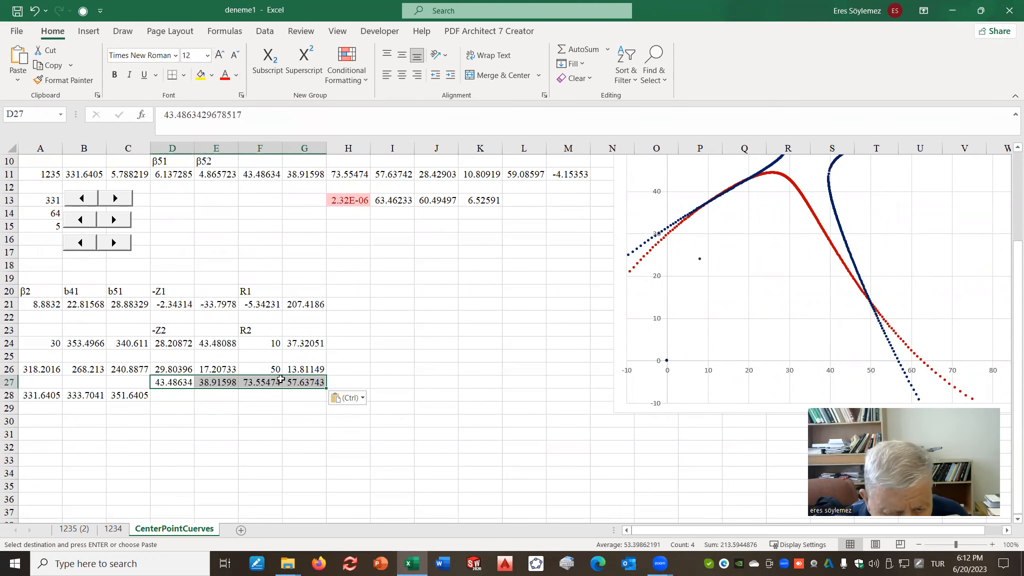
{"action": "left_click_drag", "start_coordinate": [265, 380], "coordinate": [275, 390]}
{"action": "left_click", "coordinate": [385, 365]}
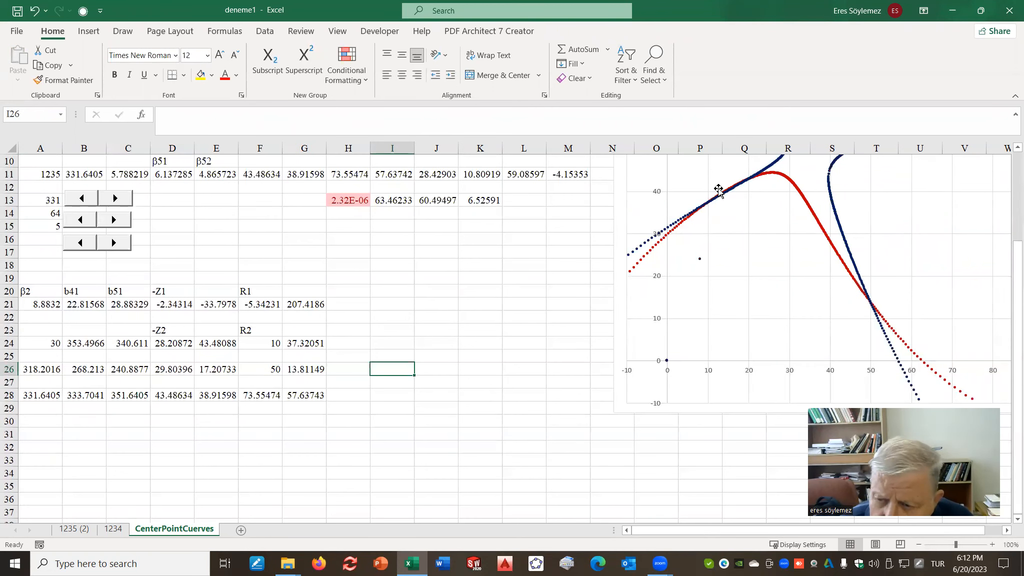
- Move the center-point curve chart closer to the solution table, with its edge near column I
{"action": "scroll", "coordinate": [716, 201], "scroll_direction": "up", "scroll_amount": 3}
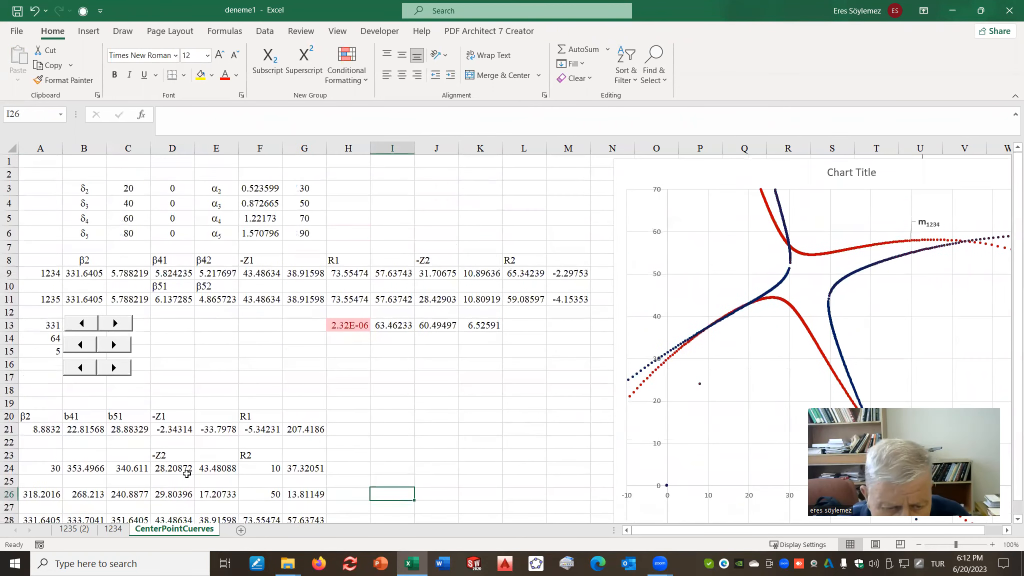
{"action": "left_click", "coordinate": [33, 430]}
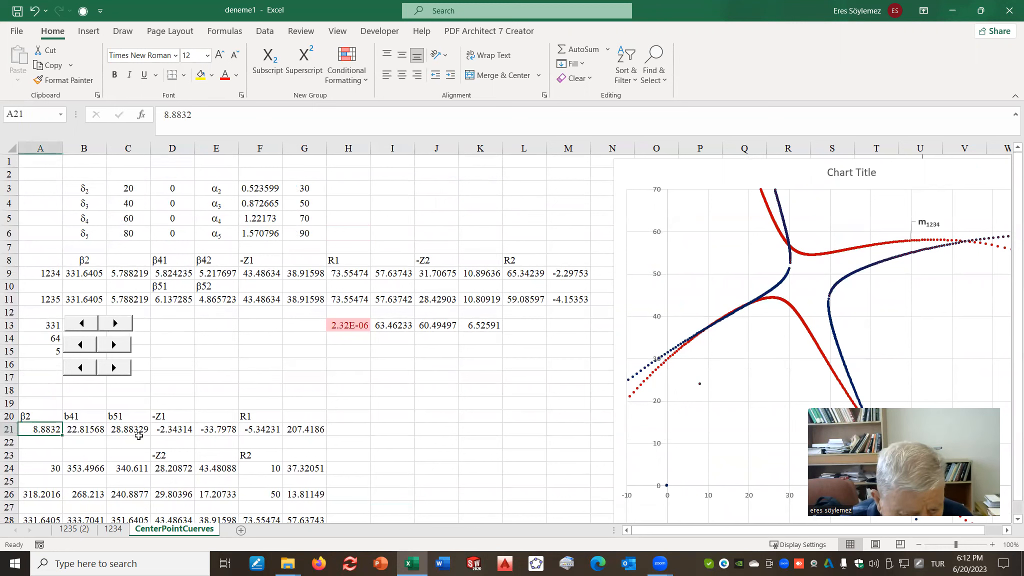
{"action": "left_click", "coordinate": [136, 434]}
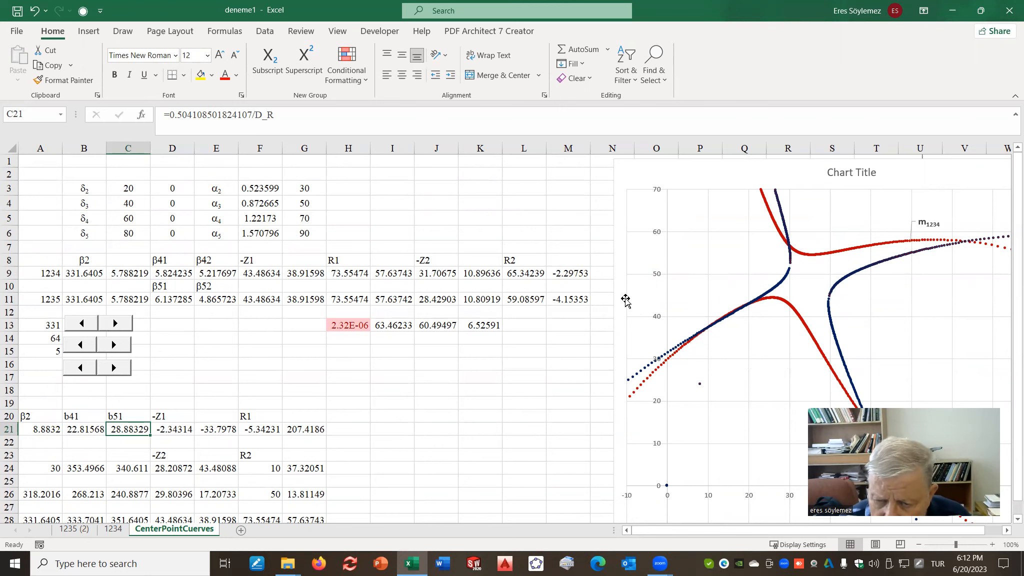
{"action": "left_click_drag", "start_coordinate": [624, 300], "coordinate": [371, 263]}
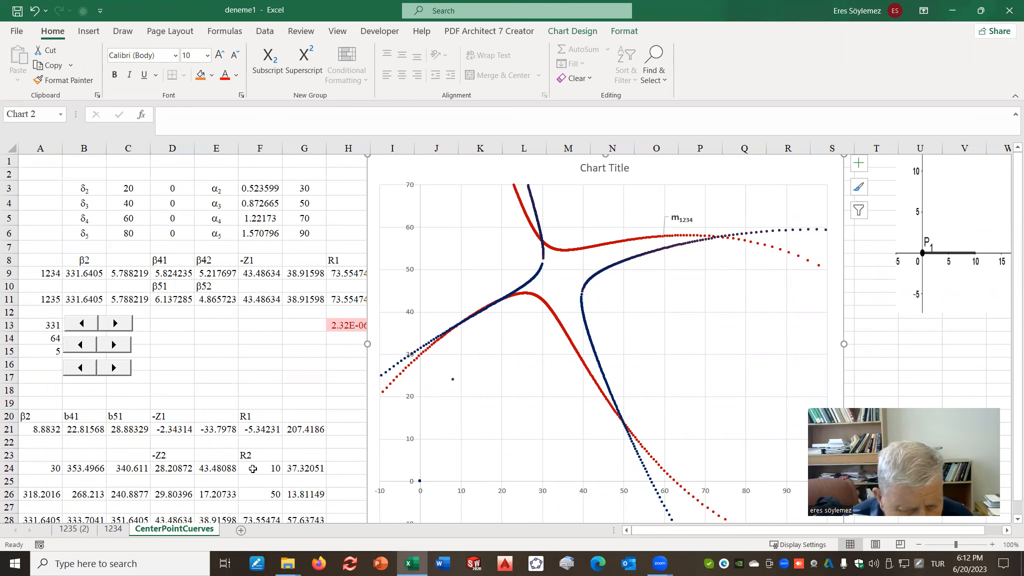
- Compare the R coordinates recorded in rows 24 and 21 with the curve intersections on the chart
{"action": "left_click", "coordinate": [256, 468]}
{"action": "key", "text": "Right"}
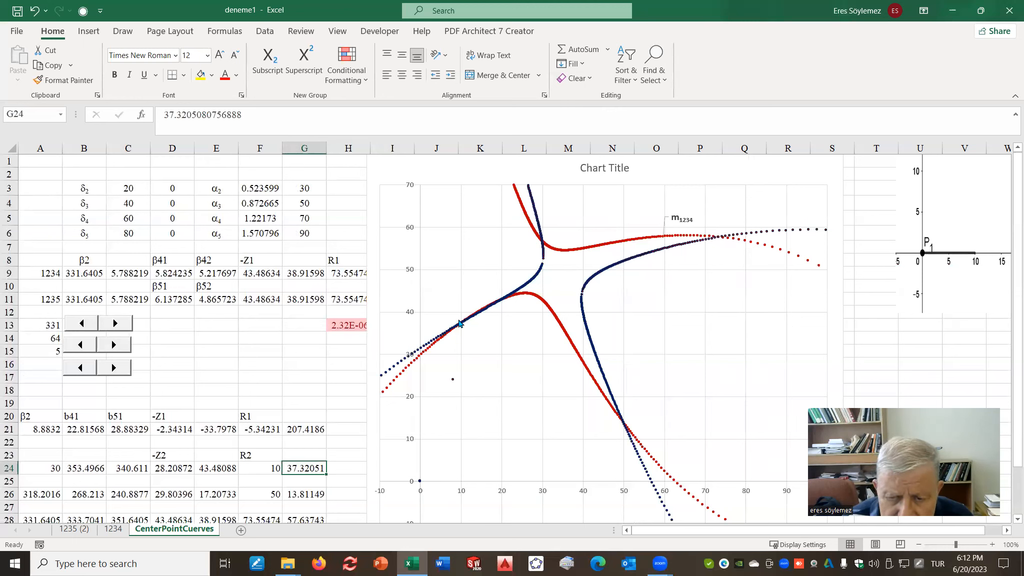
{"action": "mouse_move", "coordinate": [461, 327]}
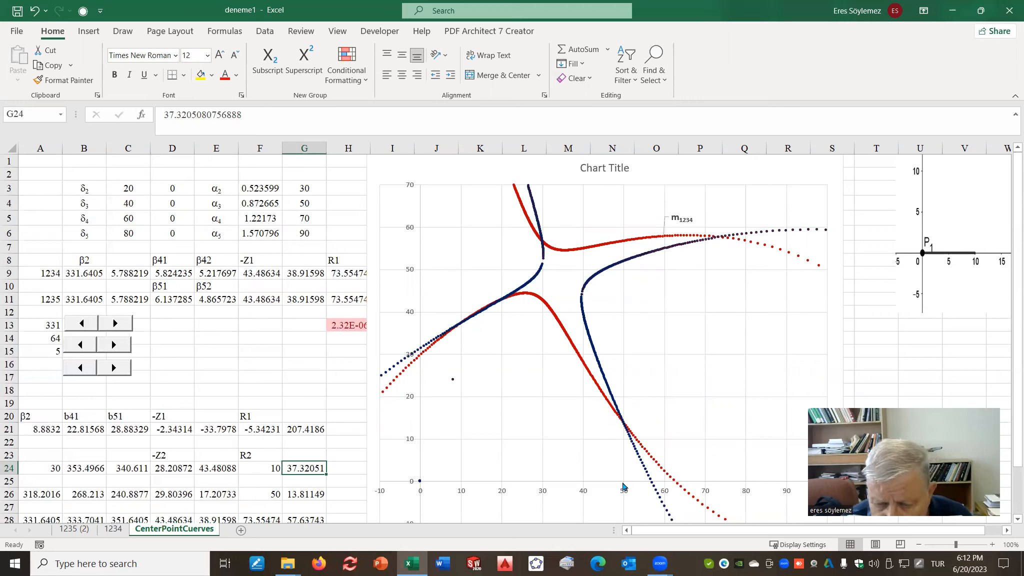
{"action": "mouse_move", "coordinate": [624, 426]}
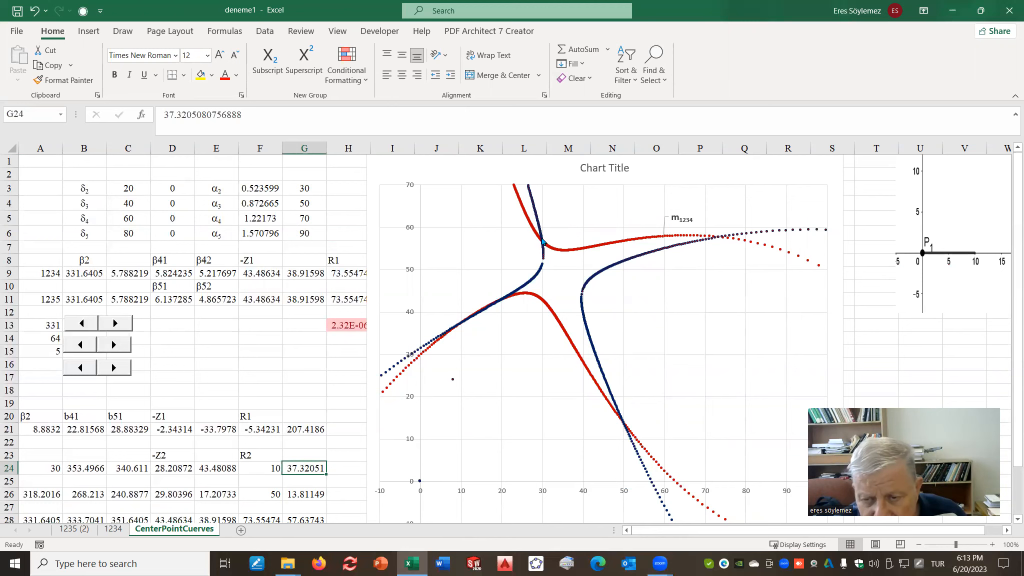
{"action": "left_click", "coordinate": [501, 232]}
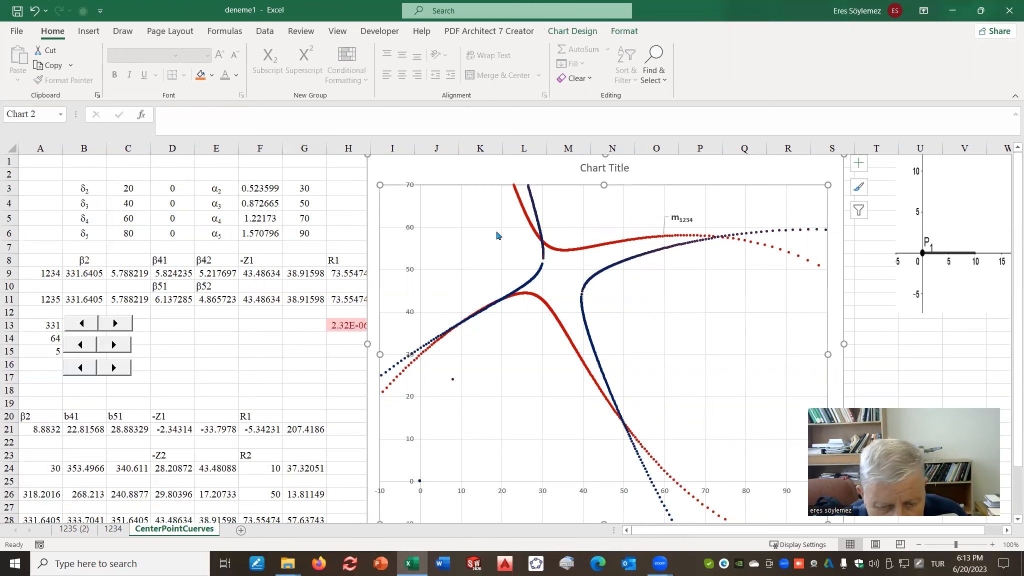
{"action": "left_click", "coordinate": [301, 429]}
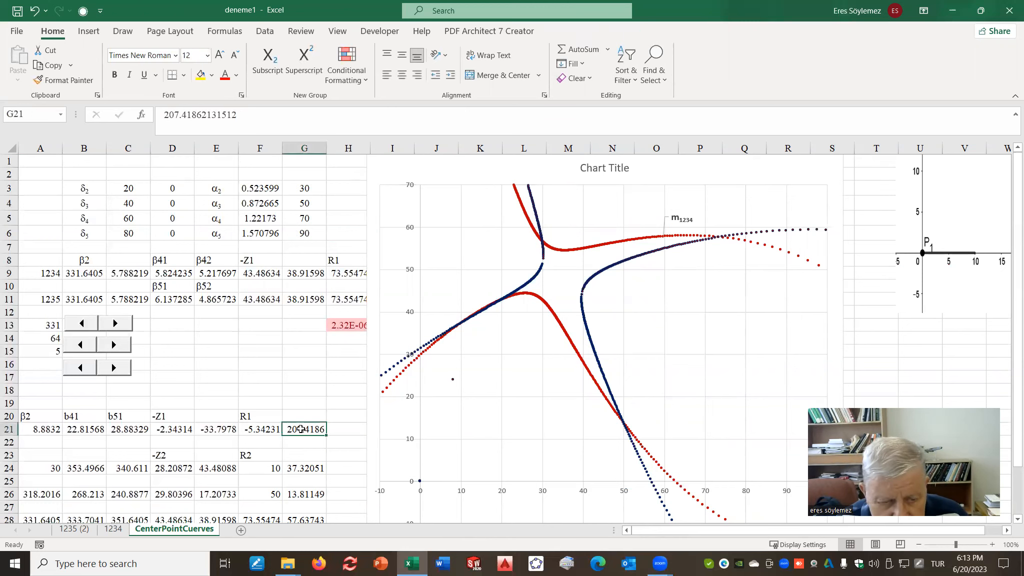
{"action": "left_click", "coordinate": [259, 433]}
{"action": "left_click", "coordinate": [304, 432]}
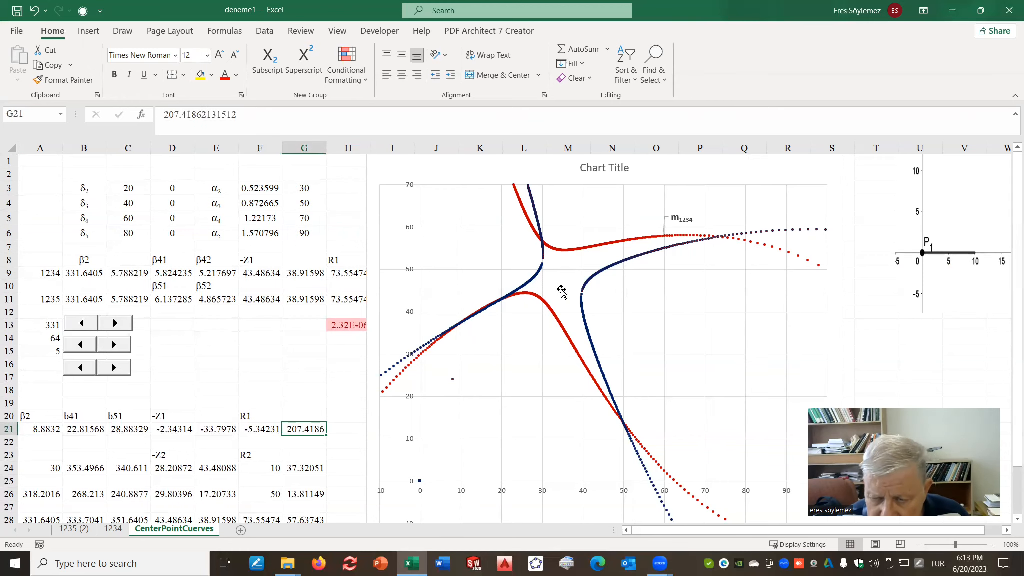
- Set the maximum bound of the chart's vertical axis to 210
{"action": "middle_click", "coordinate": [571, 320]}
{"action": "scroll", "coordinate": [599, 353], "scroll_direction": "up", "scroll_amount": 1}
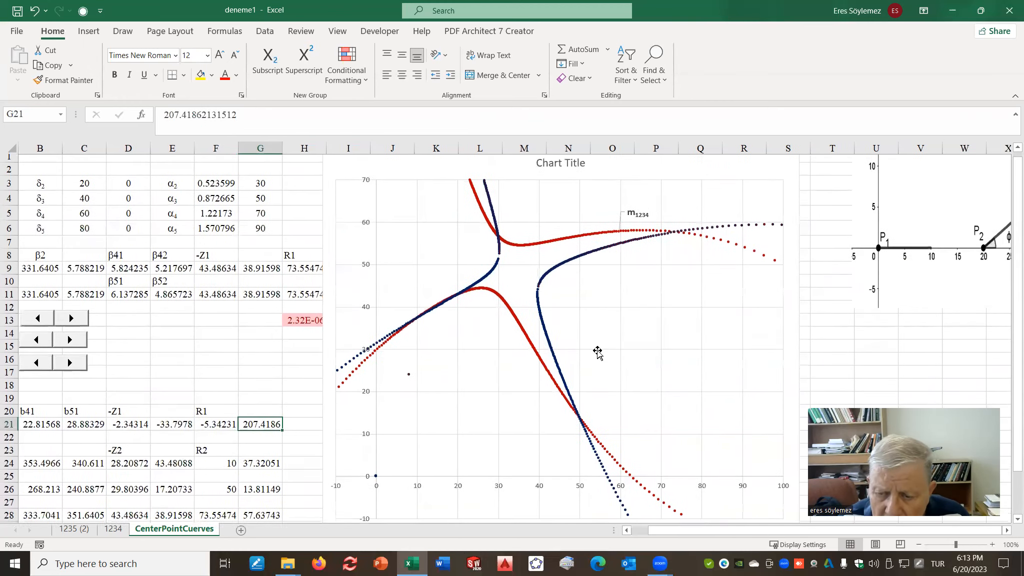
{"action": "right_click", "coordinate": [366, 271]}
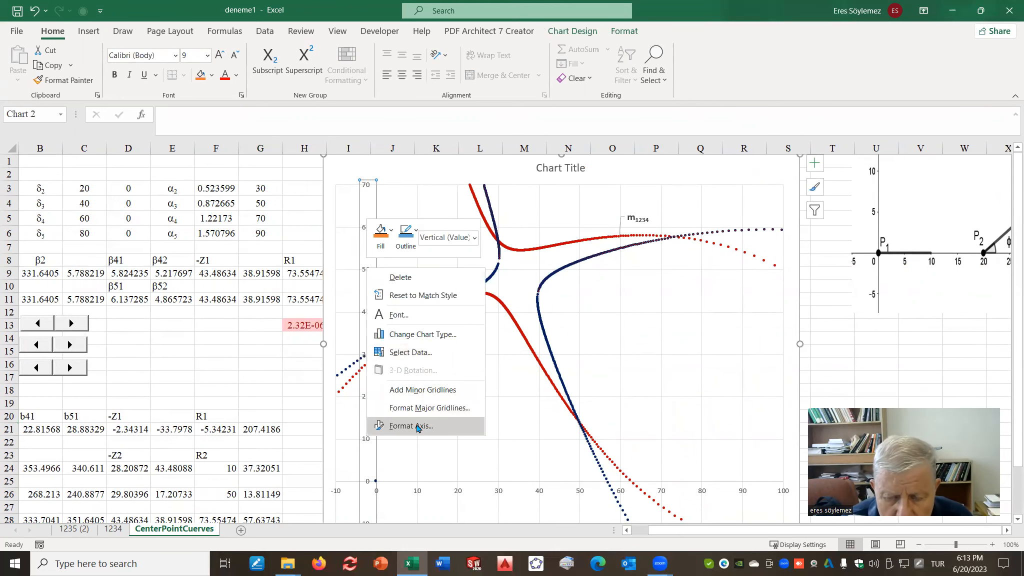
{"action": "left_click", "coordinate": [418, 426]}
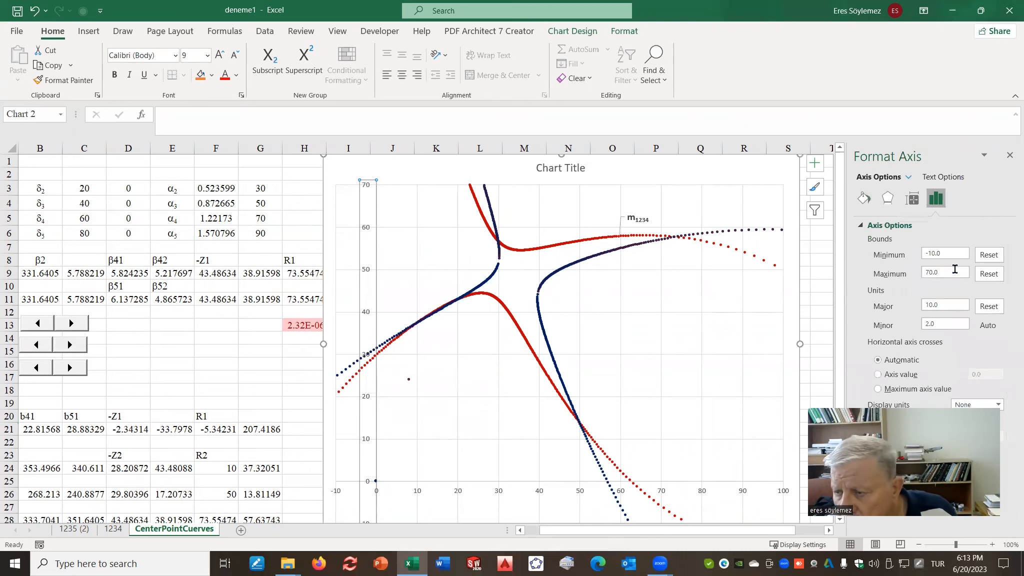
{"action": "left_click", "coordinate": [933, 271]}
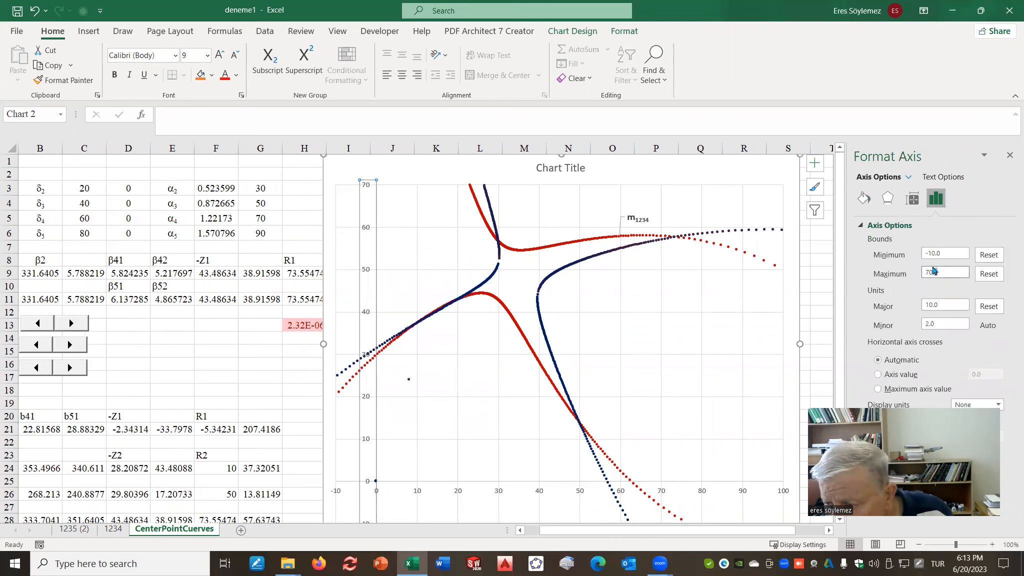
{"action": "double_click", "coordinate": [933, 272]}
{"action": "type", "text": "210"}
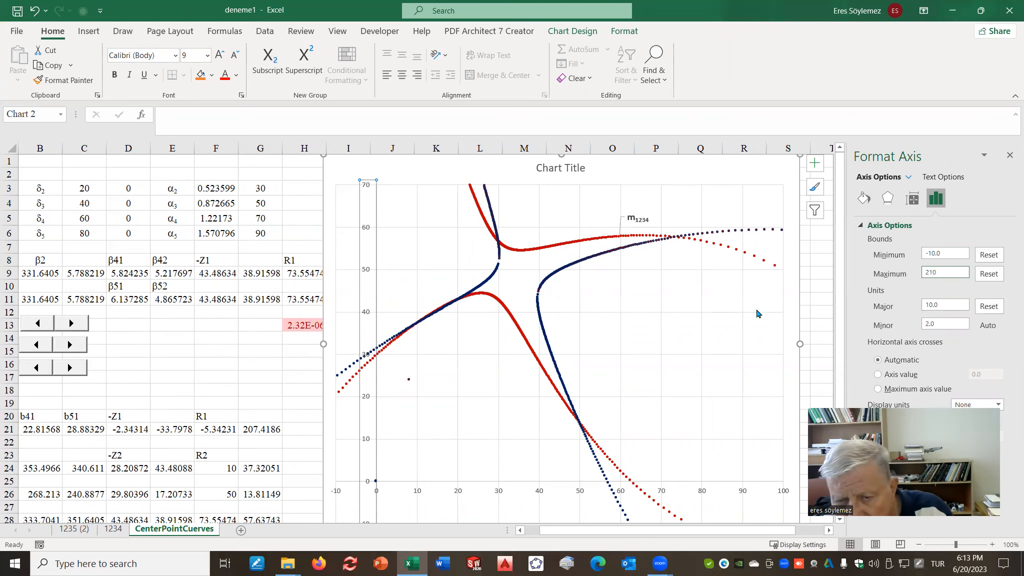
{"action": "left_click", "coordinate": [699, 346]}
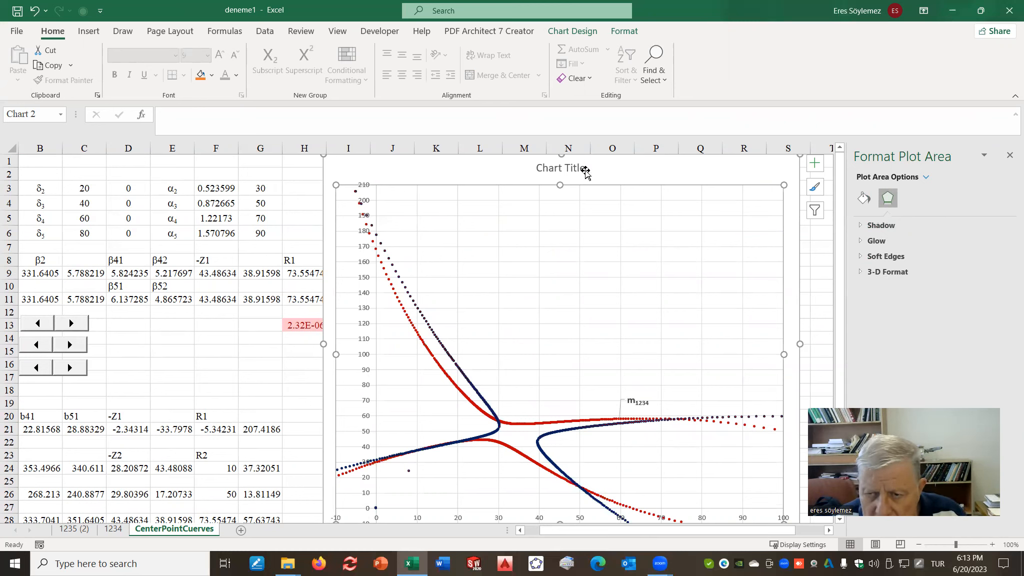
- Stretch the chart taller from its lower edge and inspect the curve points near the upper end of the vertical axis
{"action": "left_click", "coordinate": [585, 170]}
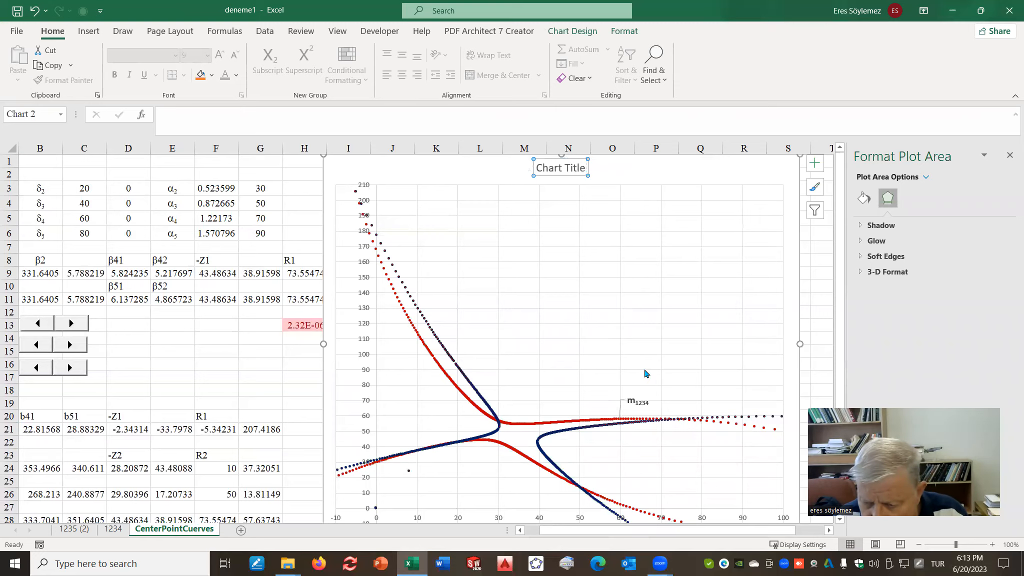
{"action": "scroll", "coordinate": [646, 366], "scroll_direction": "down", "scroll_amount": 6}
{"action": "left_click_drag", "start_coordinate": [562, 293], "coordinate": [565, 510]}
{"action": "scroll", "coordinate": [545, 428], "scroll_direction": "up", "scroll_amount": 6}
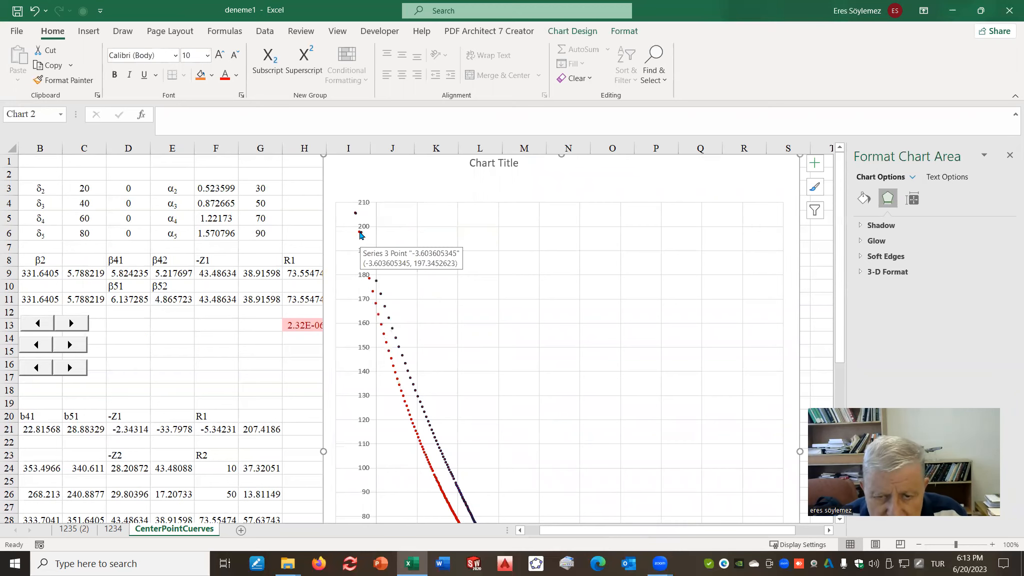
{"action": "mouse_move", "coordinate": [355, 217]}
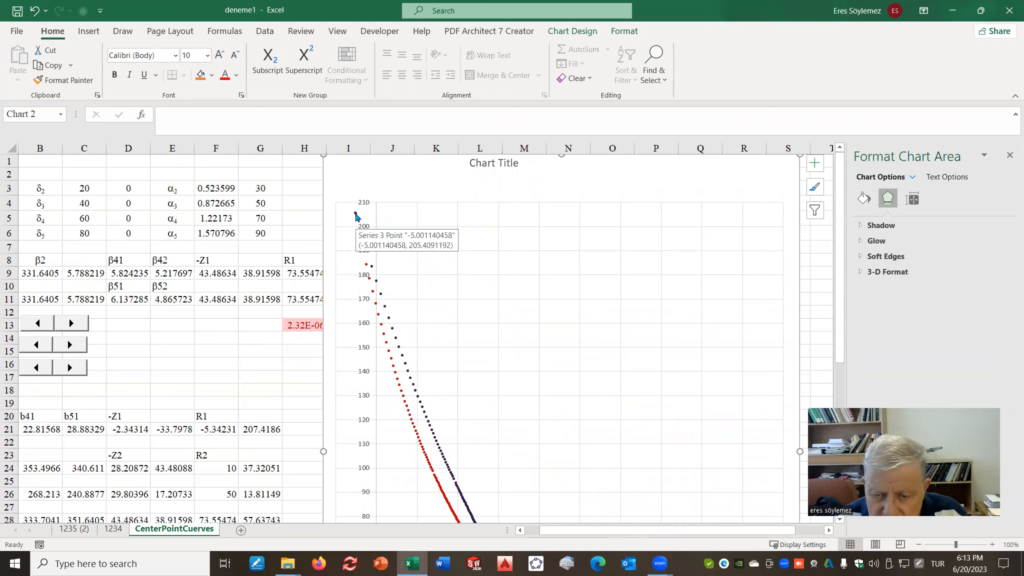
- Compare the solutions tabulated in rows 21 to 28, including their β2 values, with the curve intersections along the whole chart
{"action": "scroll", "coordinate": [443, 442], "scroll_direction": "down", "scroll_amount": 6}
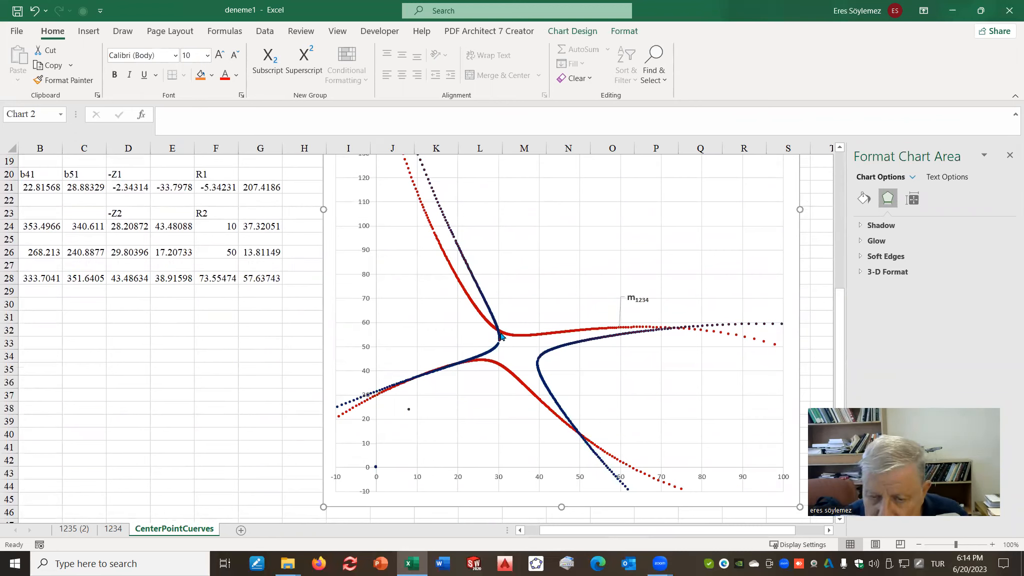
{"action": "mouse_move", "coordinate": [498, 334]}
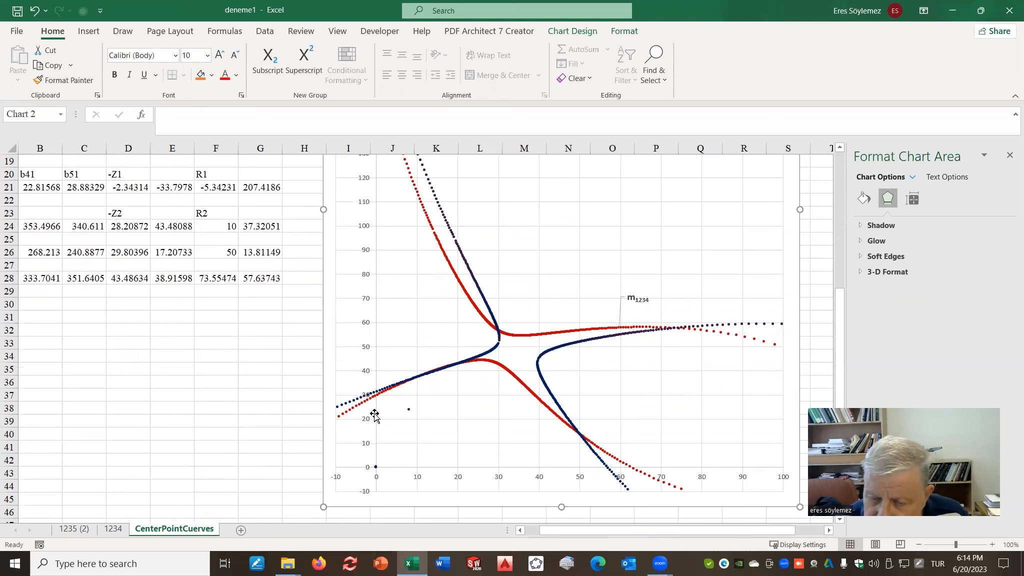
{"action": "left_click", "coordinate": [87, 189]}
{"action": "left_click", "coordinate": [49, 189]}
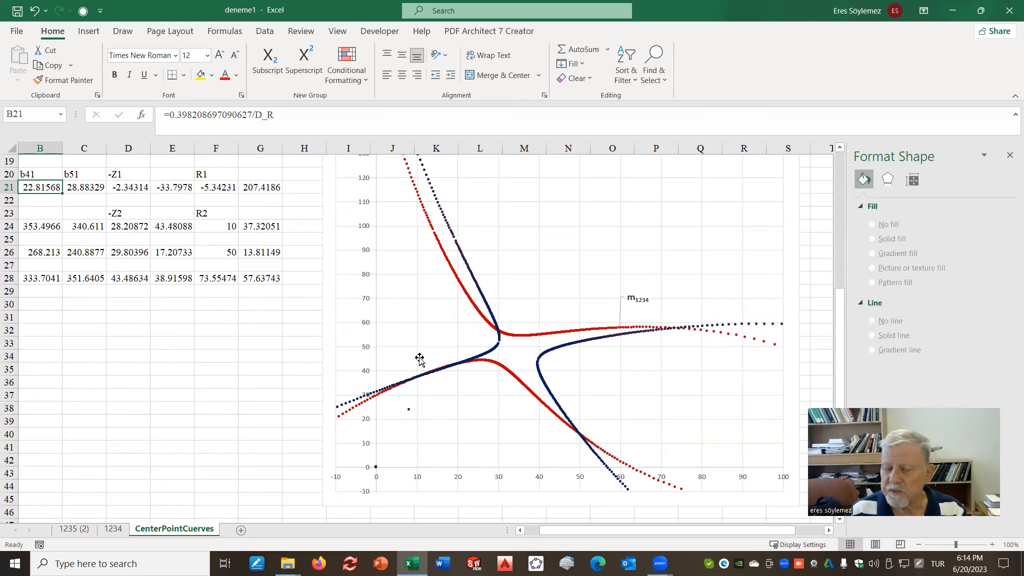
{"action": "scroll", "coordinate": [616, 419], "scroll_direction": "up", "scroll_amount": 6}
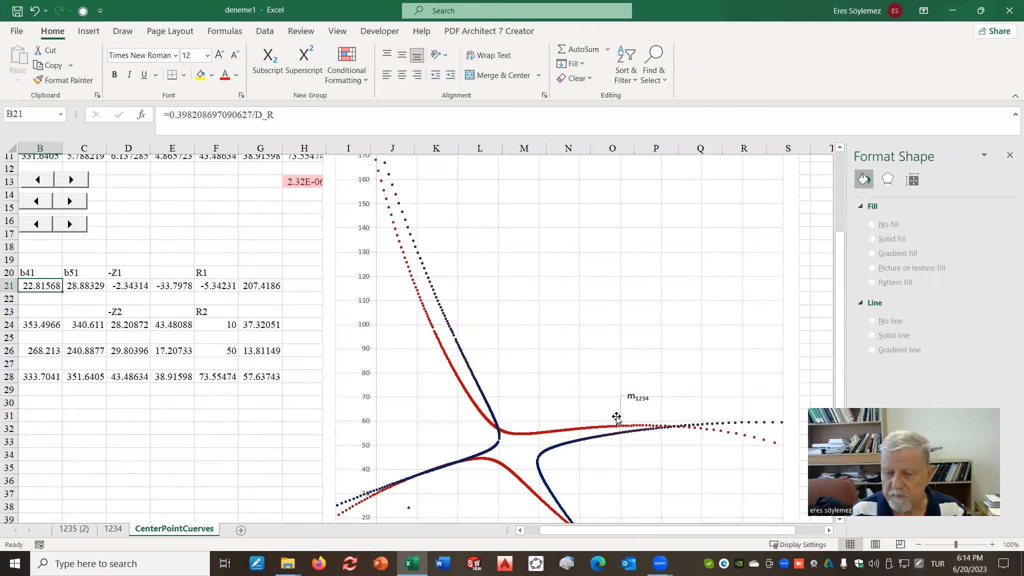
{"action": "scroll", "coordinate": [616, 419], "scroll_direction": "down", "scroll_amount": 6}
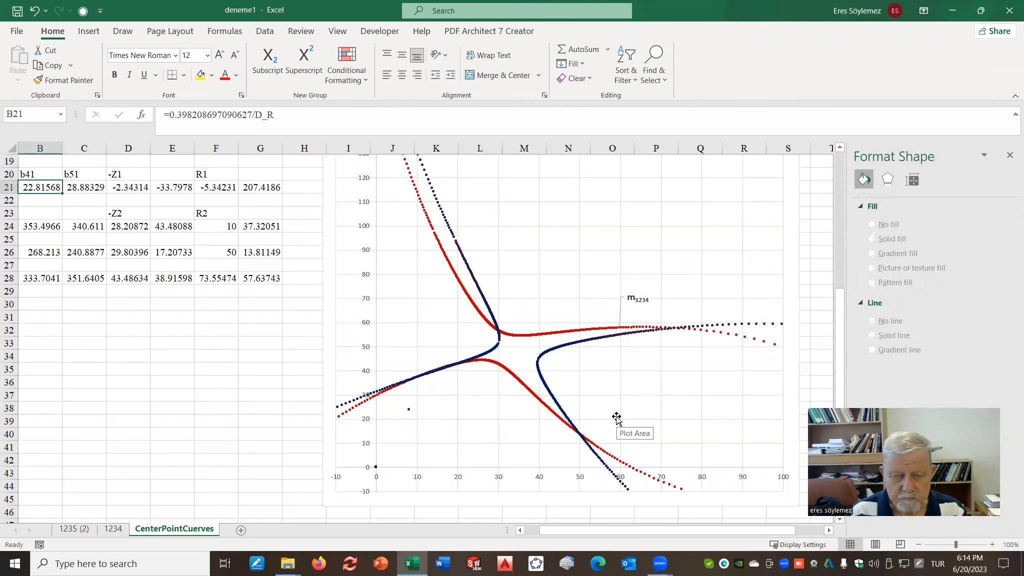
{"action": "scroll", "coordinate": [617, 419], "scroll_direction": "up", "scroll_amount": 6}
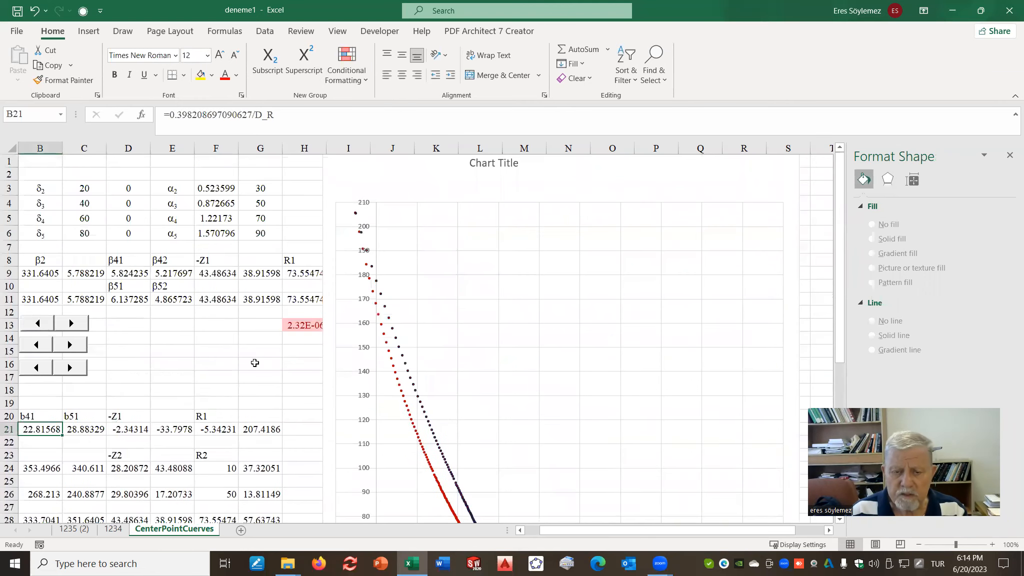
{"action": "scroll", "coordinate": [250, 410], "scroll_direction": "down", "scroll_amount": 3}
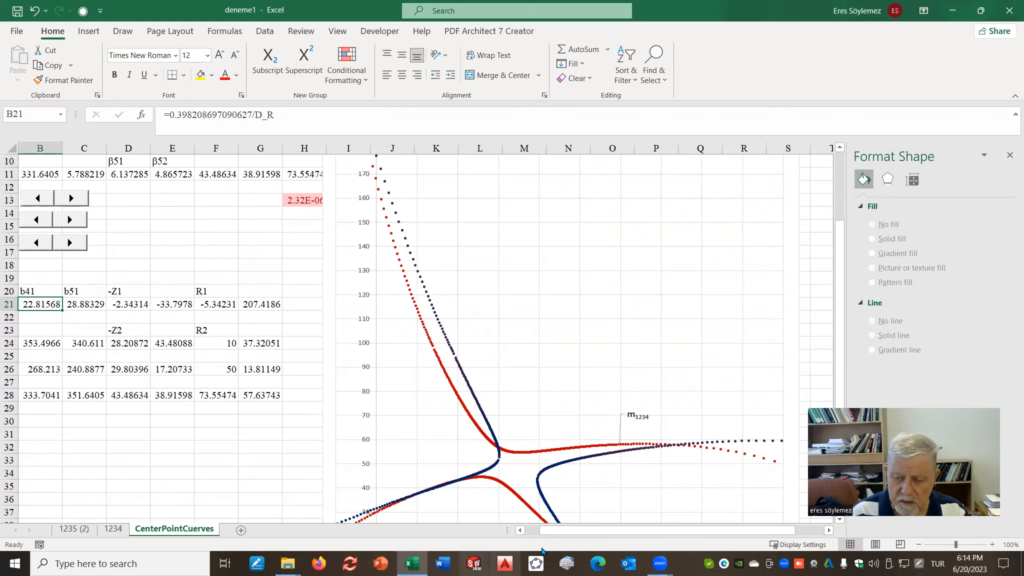
{"action": "left_click", "coordinate": [527, 532]}
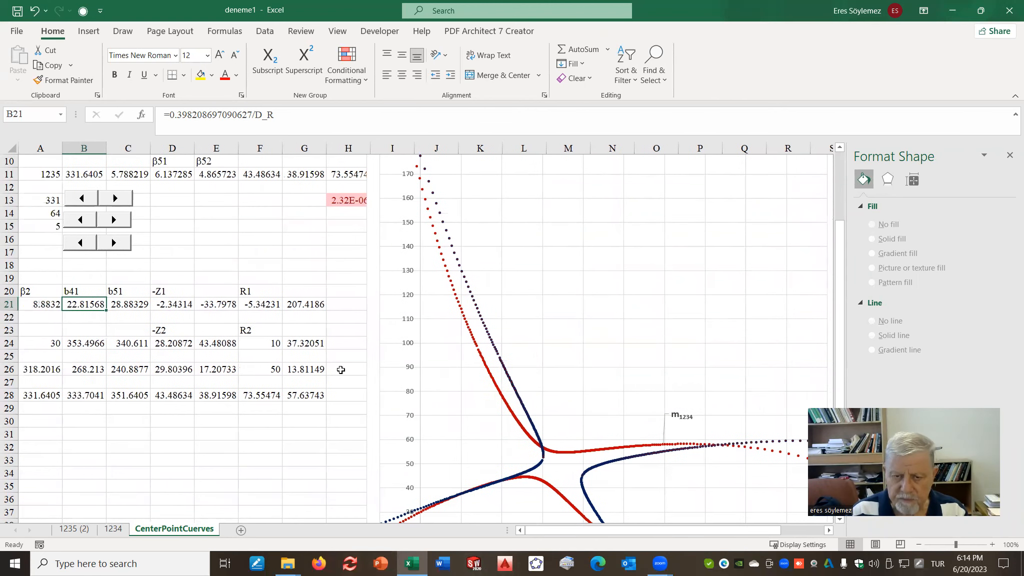
{"action": "left_click", "coordinate": [347, 447]}
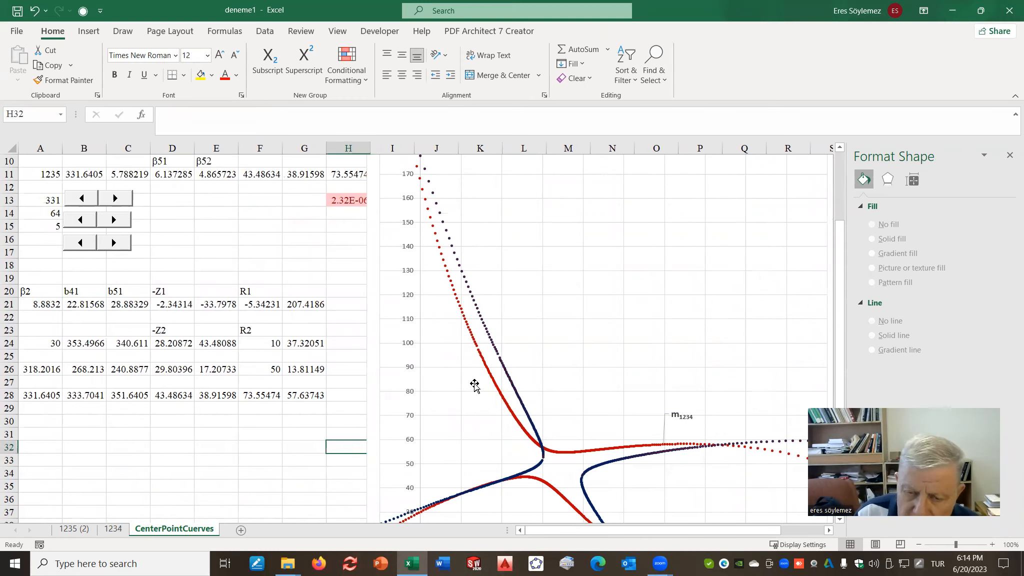
{"action": "mouse_move", "coordinate": [485, 367]}
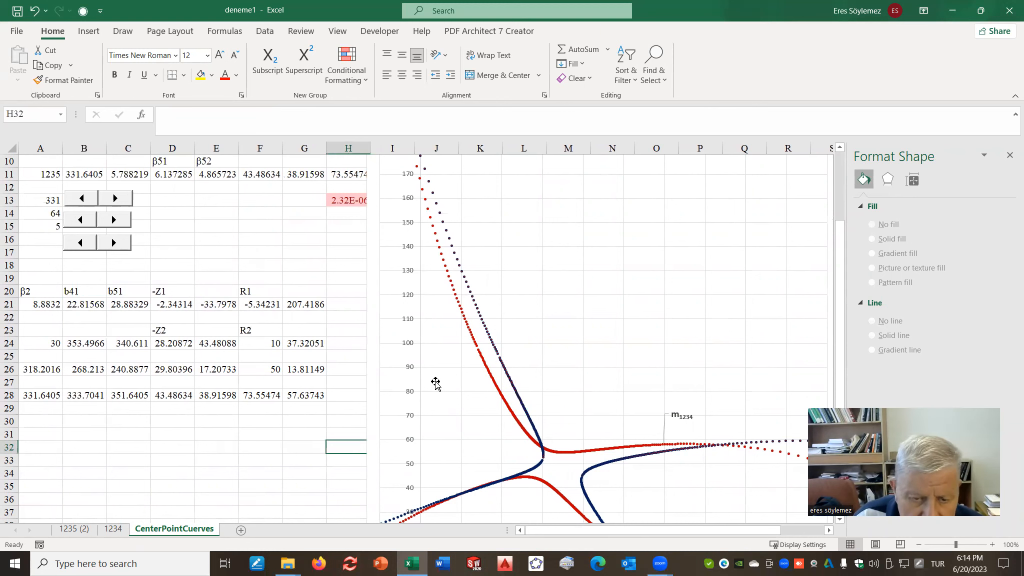
{"action": "left_click", "coordinate": [314, 428]}
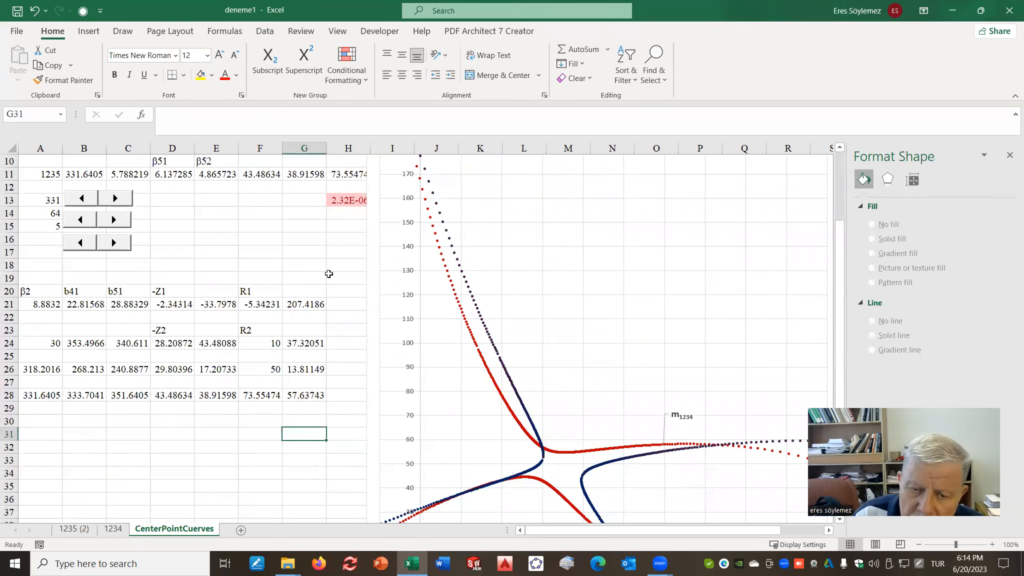
{"action": "left_click", "coordinate": [328, 275]}
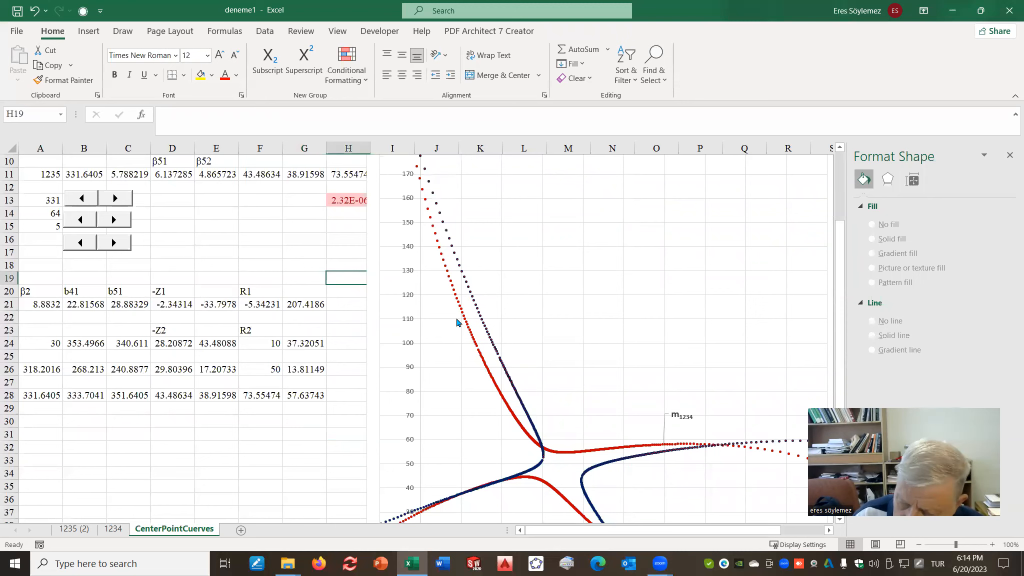
- Move the center-point curve chart away from the solution table, with its edge near column M, to uncover columns H to L
{"action": "left_click", "coordinate": [489, 379]}
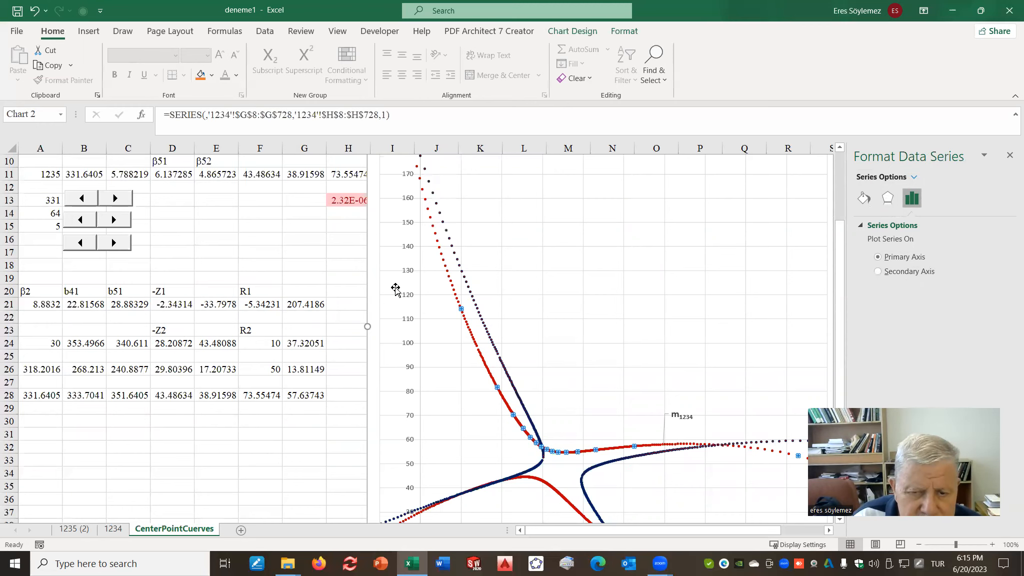
{"action": "left_click", "coordinate": [375, 218]}
{"action": "left_click_drag", "start_coordinate": [374, 218], "coordinate": [545, 218]}
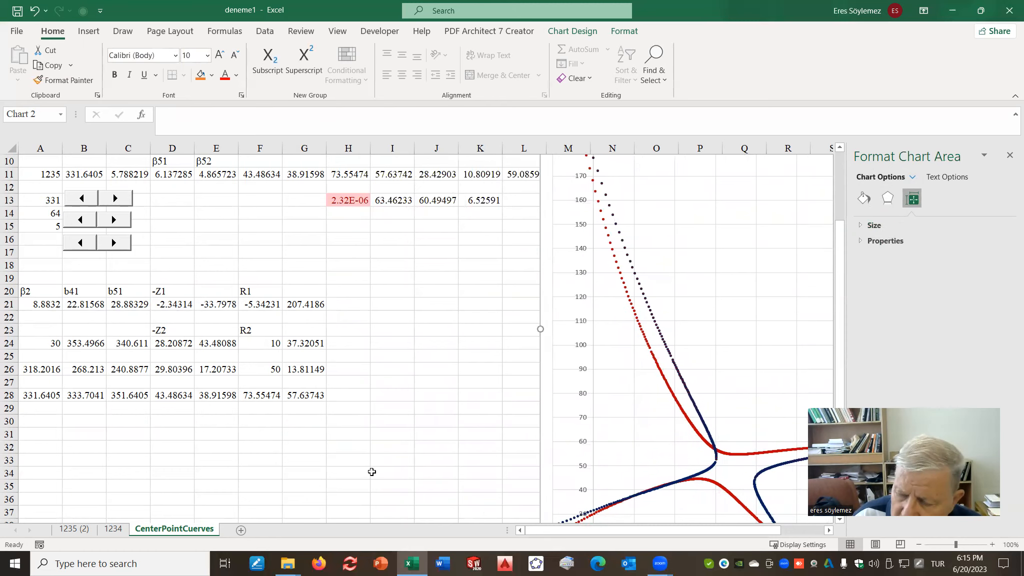
{"action": "scroll", "coordinate": [404, 448], "scroll_direction": "up", "scroll_amount": 2}
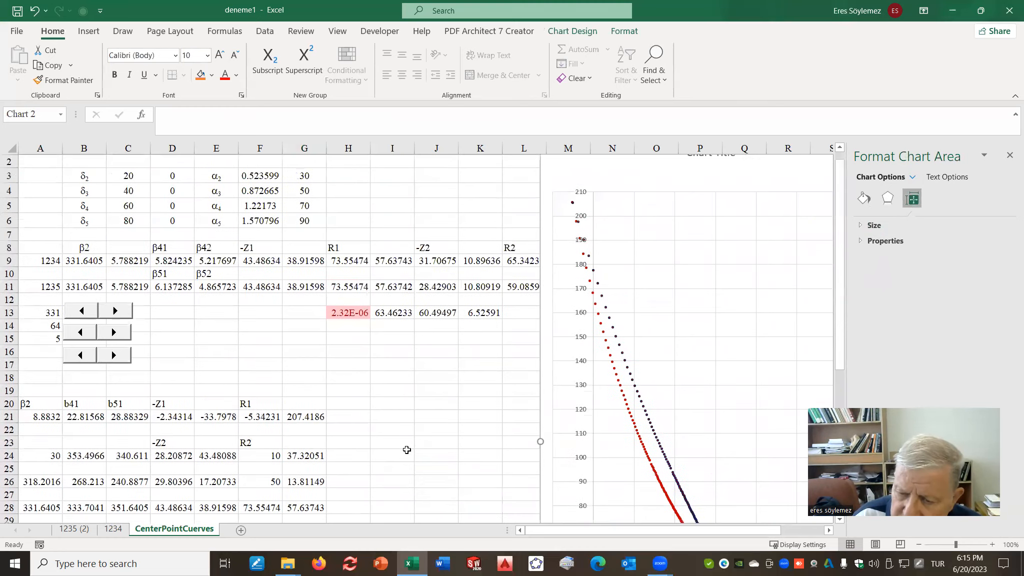
{"action": "scroll", "coordinate": [406, 450], "scroll_direction": "down", "scroll_amount": 5}
{"action": "scroll", "coordinate": [409, 451], "scroll_direction": "up", "scroll_amount": 3}
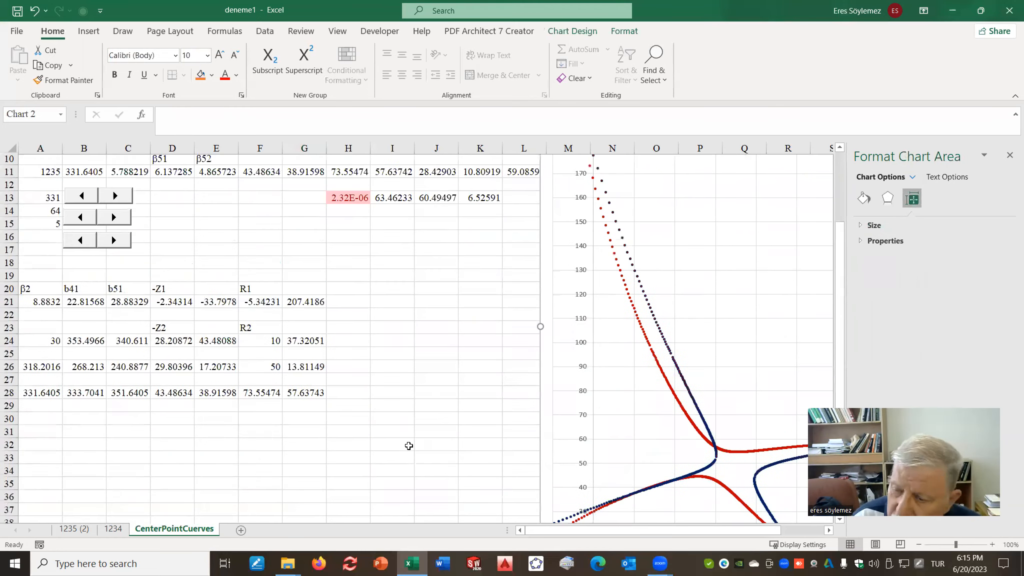